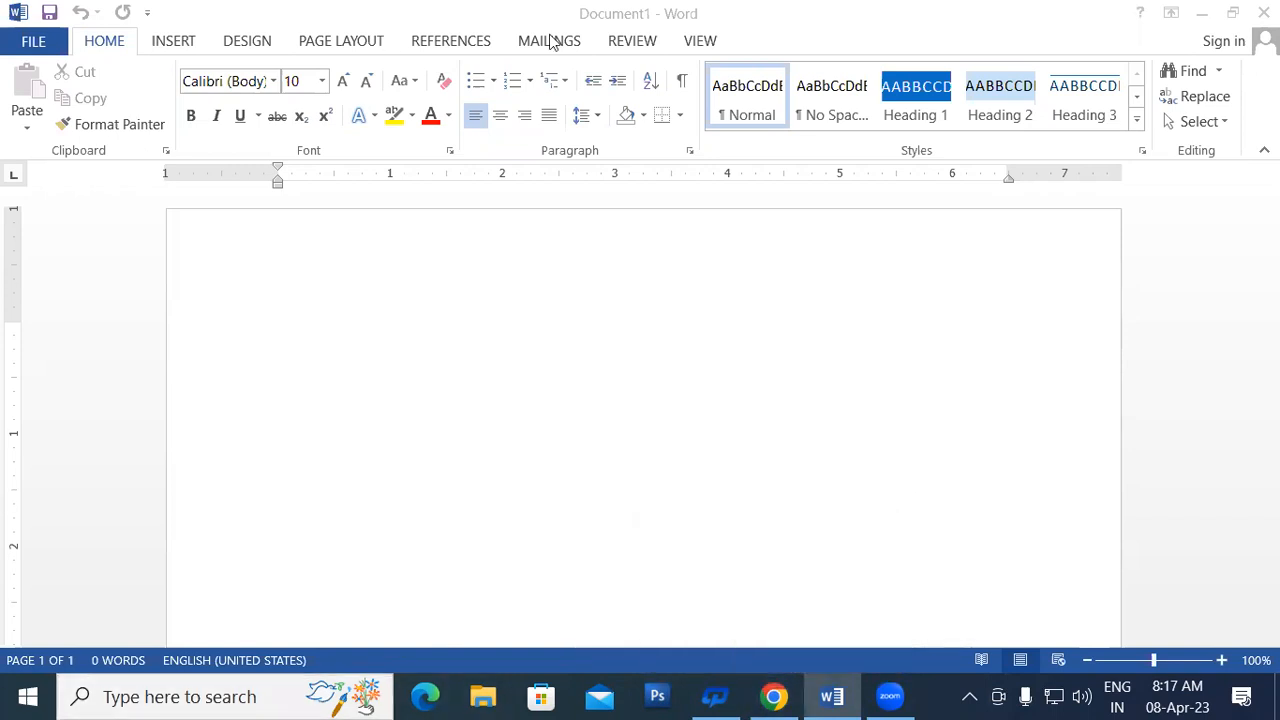
- Enter "Introduction to Computer" as the first line of the blank document
click(388, 364)
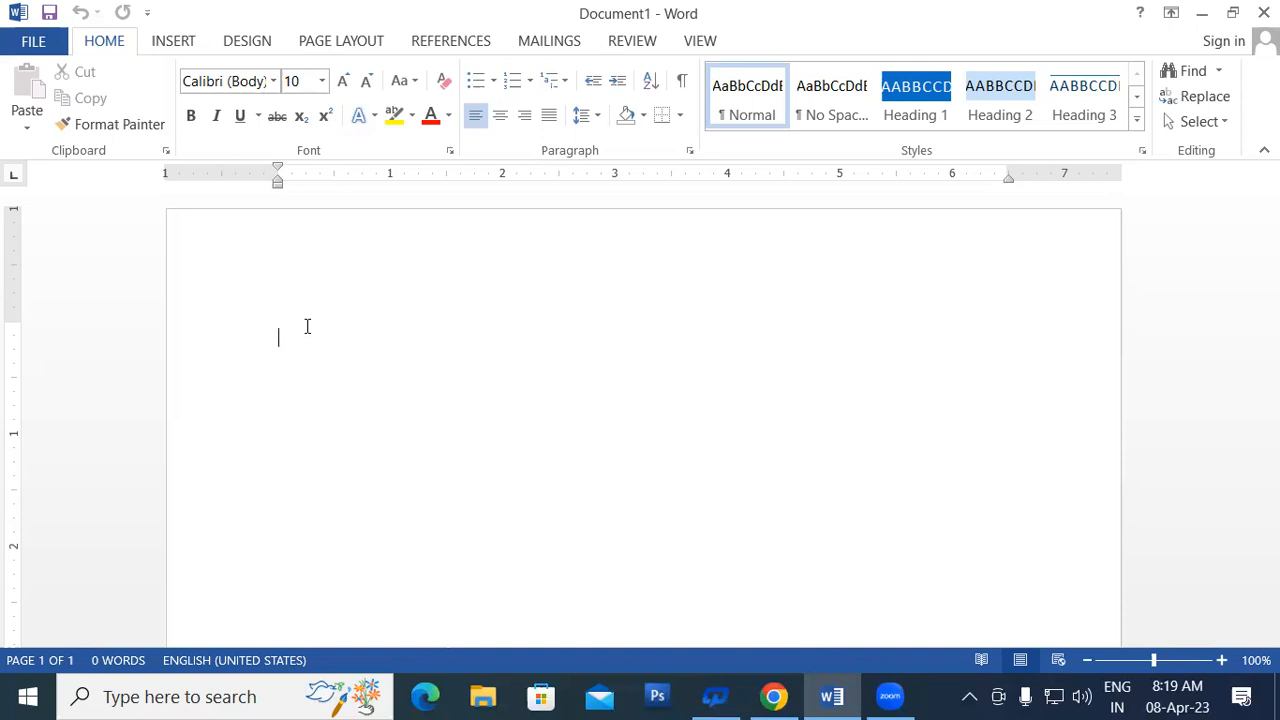
text(I)
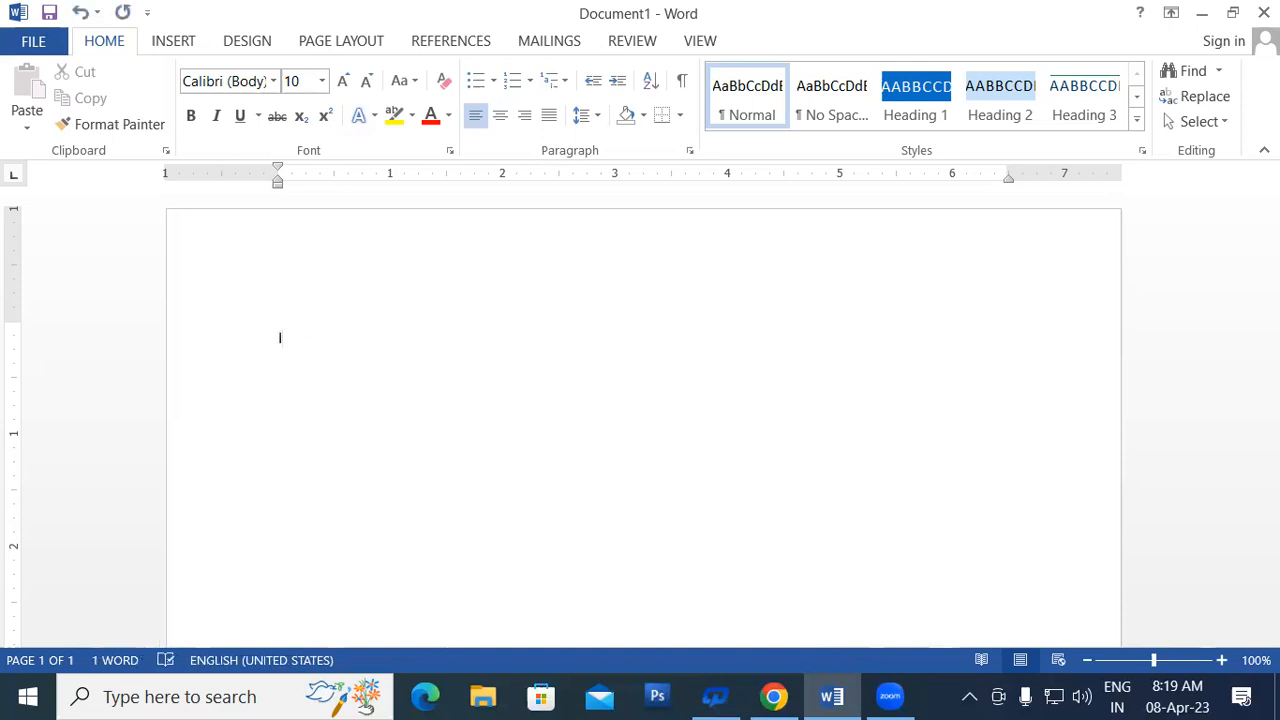
text(ntroduction to )
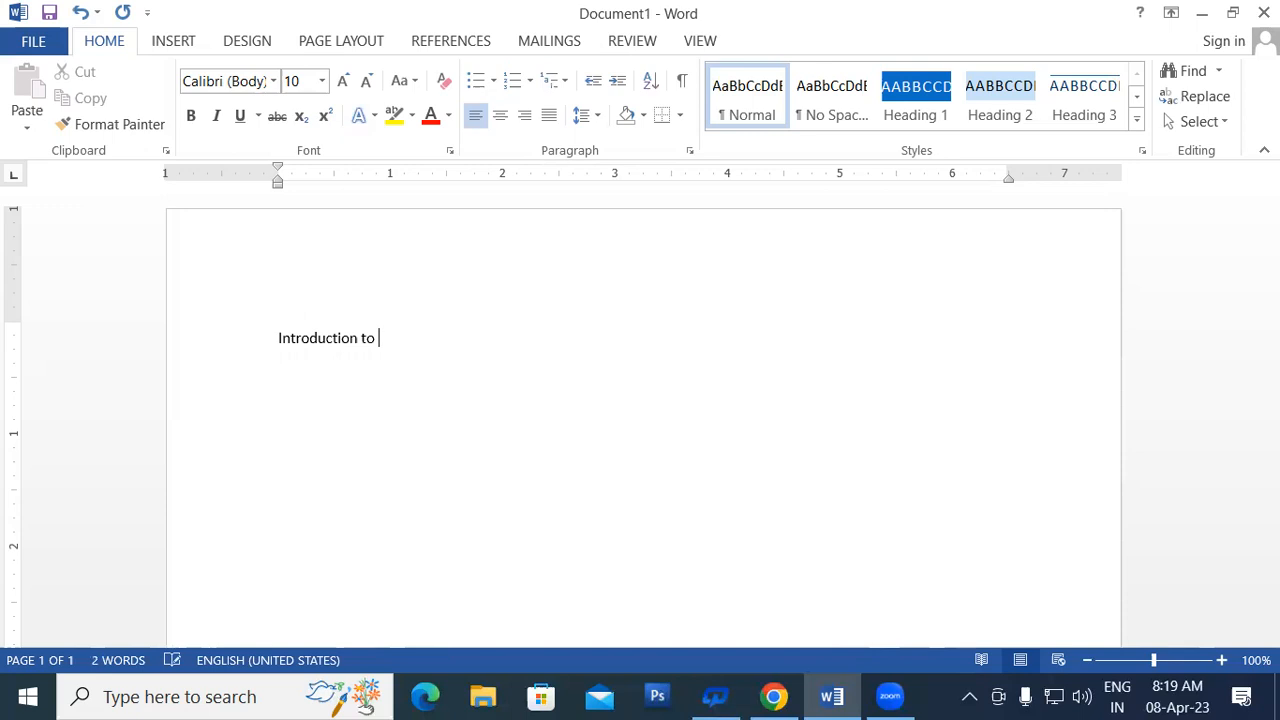
text(Computer)
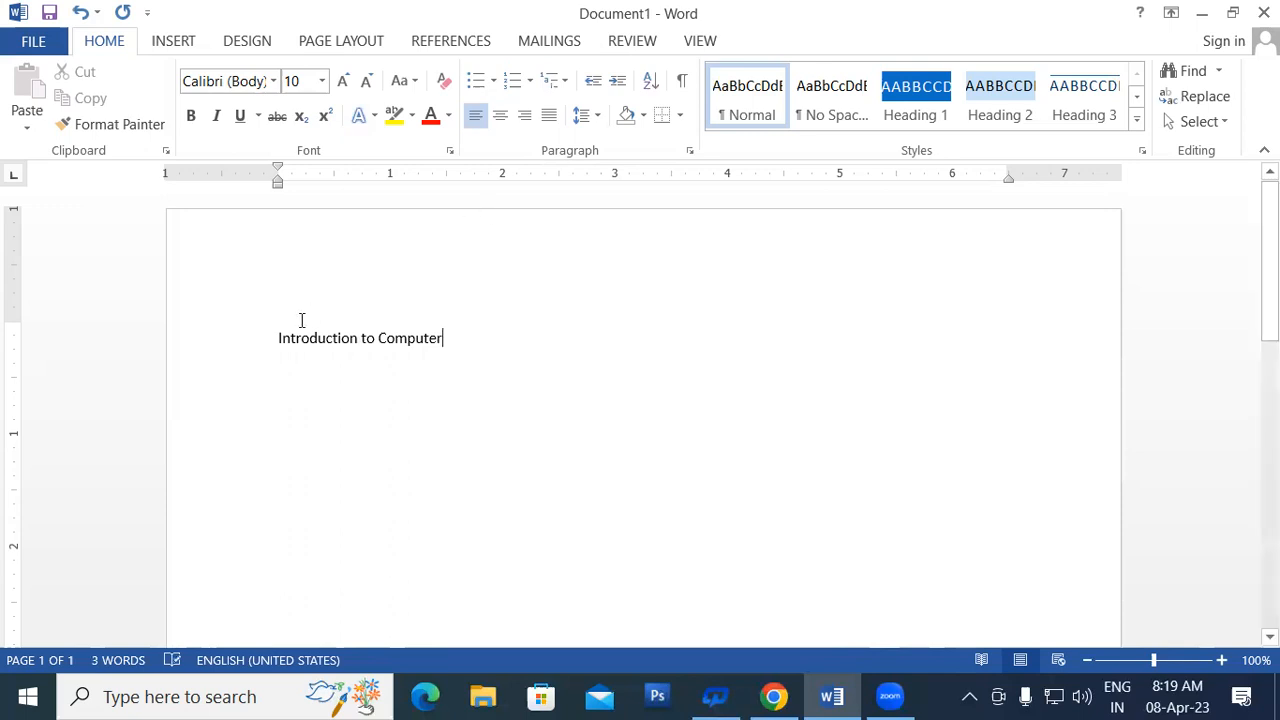
- Enlarge the "Introduction to Computer" line to font size 16 and make it bold
drag(279, 339, 471, 337)
click(341, 82)
click(341, 82)
click(341, 82)
click(341, 82)
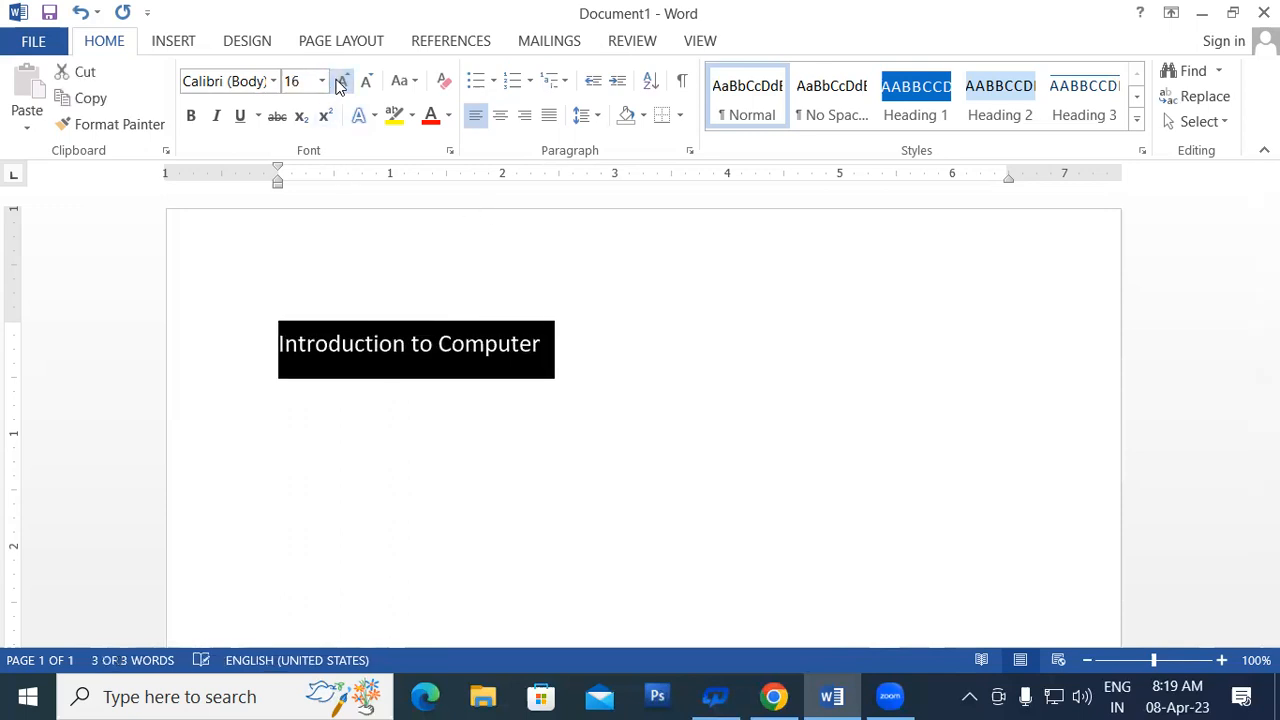
click(620, 369)
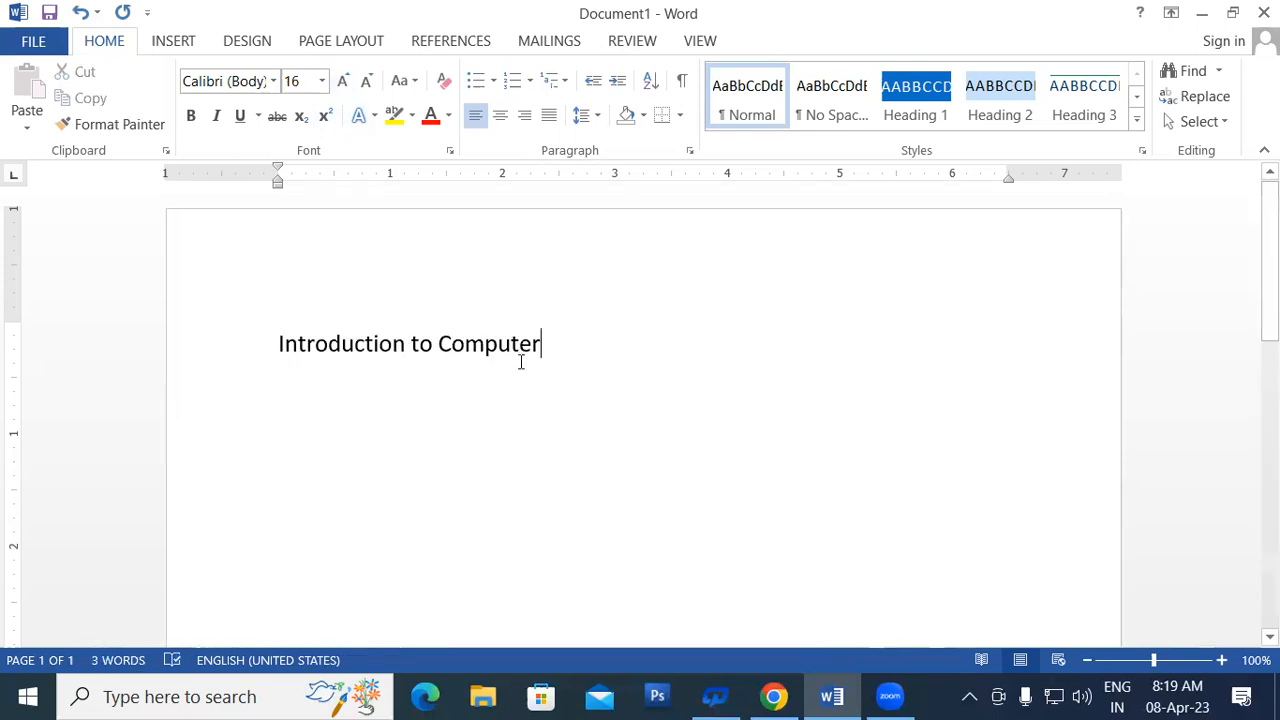
drag(543, 343, 203, 198)
click(191, 116)
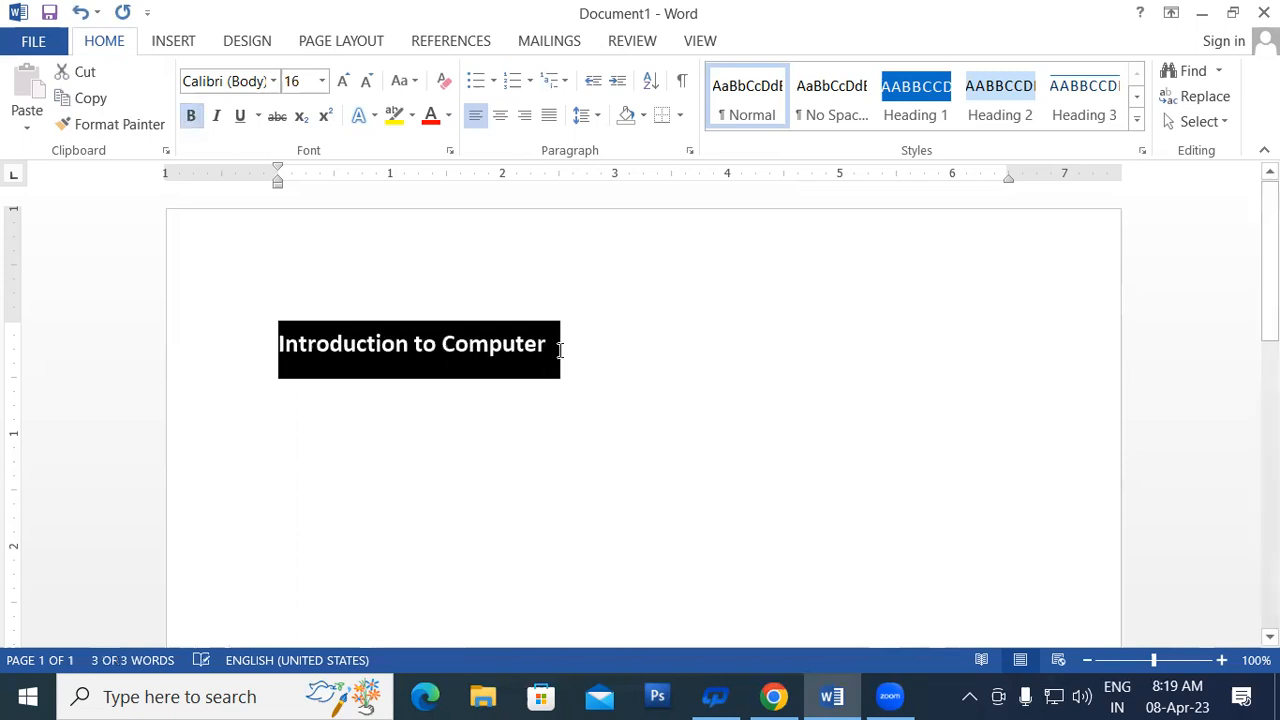
click(560, 349)
- Add a second line below the first reading "Operating System"
key(Return)
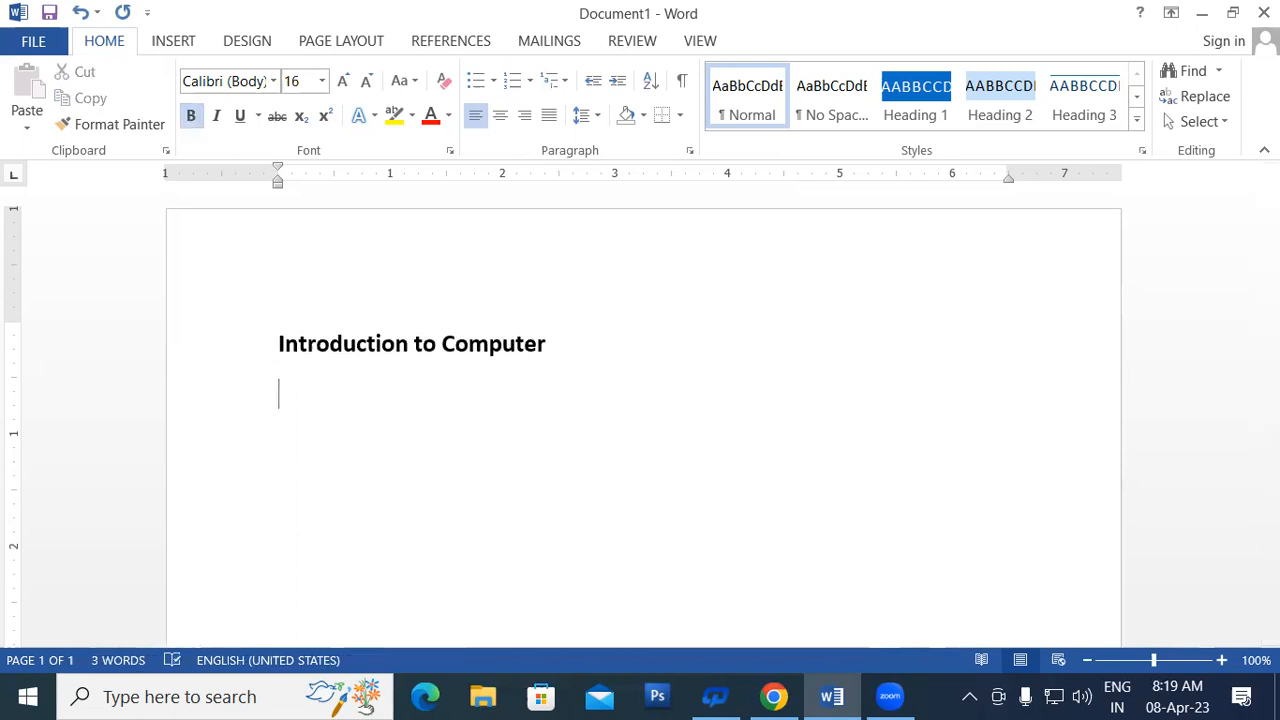
text(Operating)
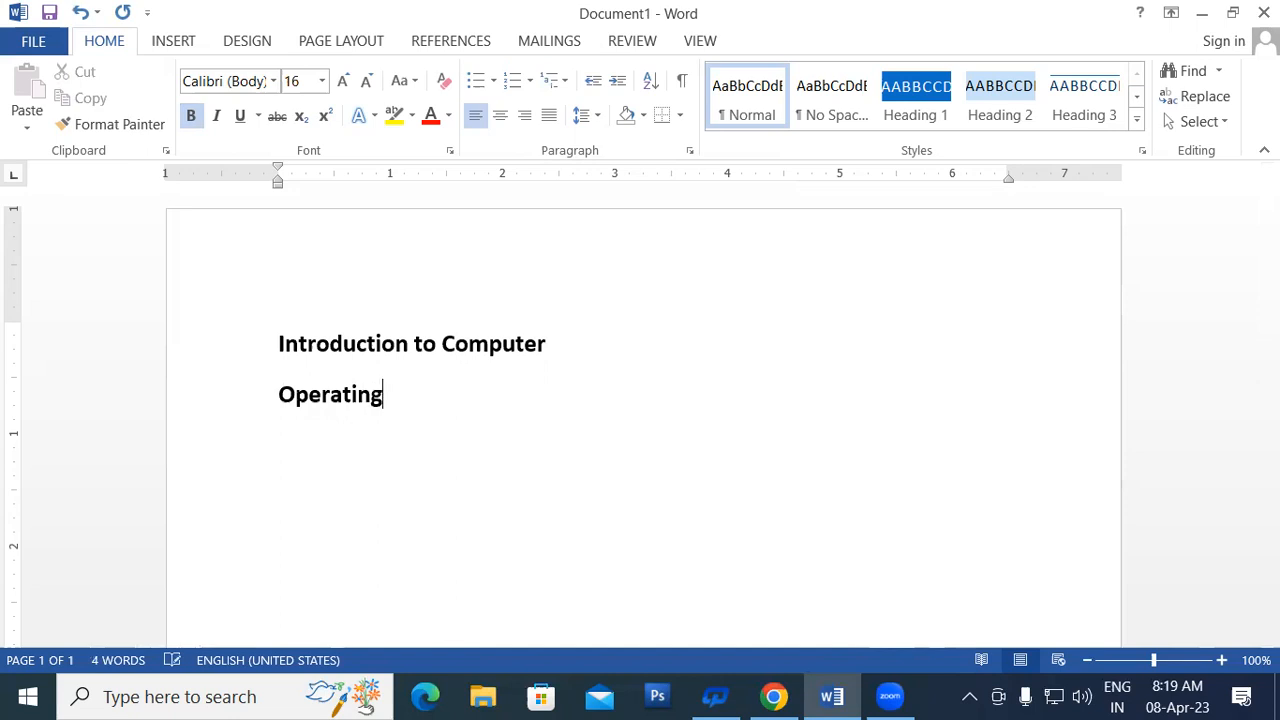
key(BackSpace)
text(g Sust)
key(BackSpace)
key(BackSpace)
key(BackSpace)
text(ystem)
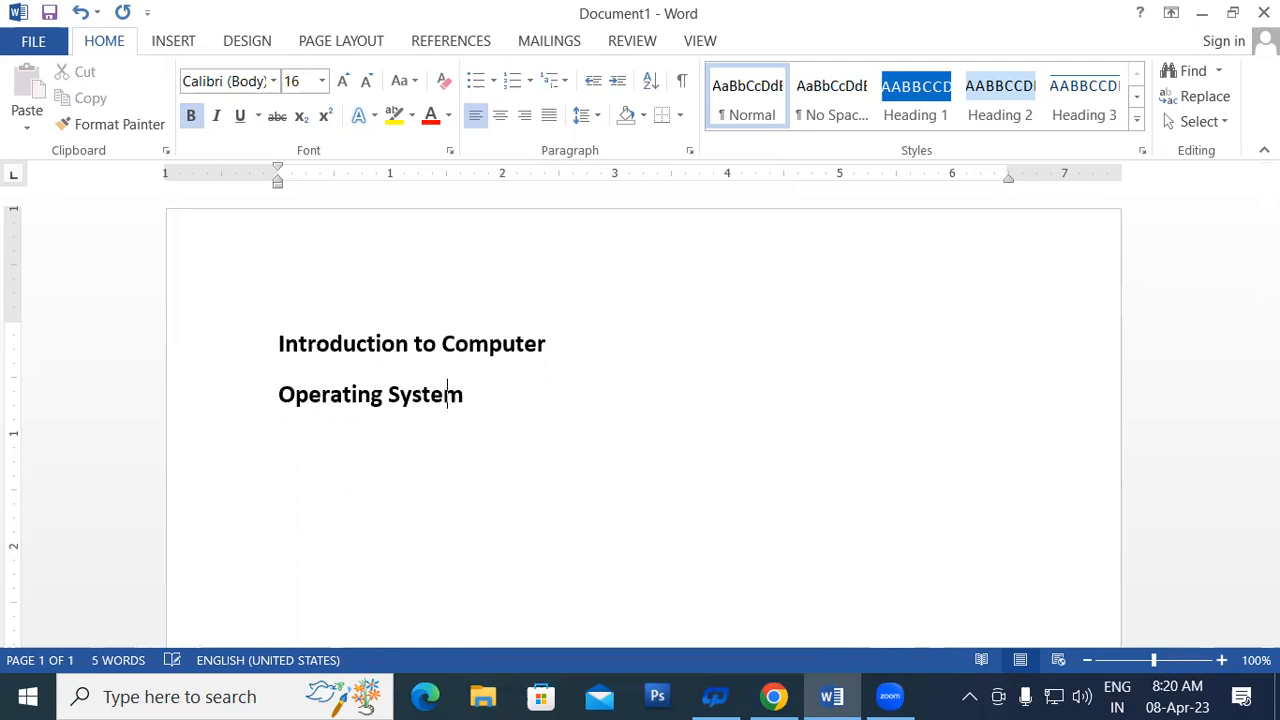
- Add a third line reading "Libre Office Writer" and add the word "Libre" to the spelling dictionary
key(Return)
text(Libre OF)
key(BackSpace)
text(ffice)
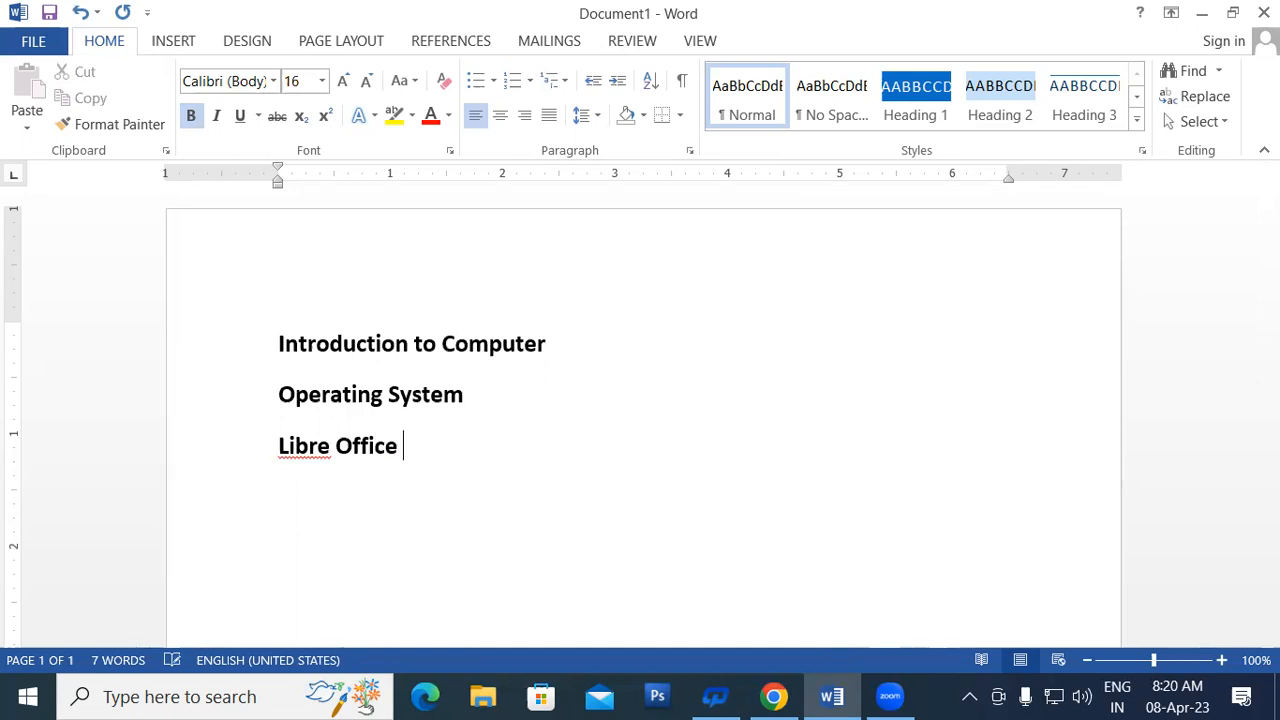
right_click(309, 460)
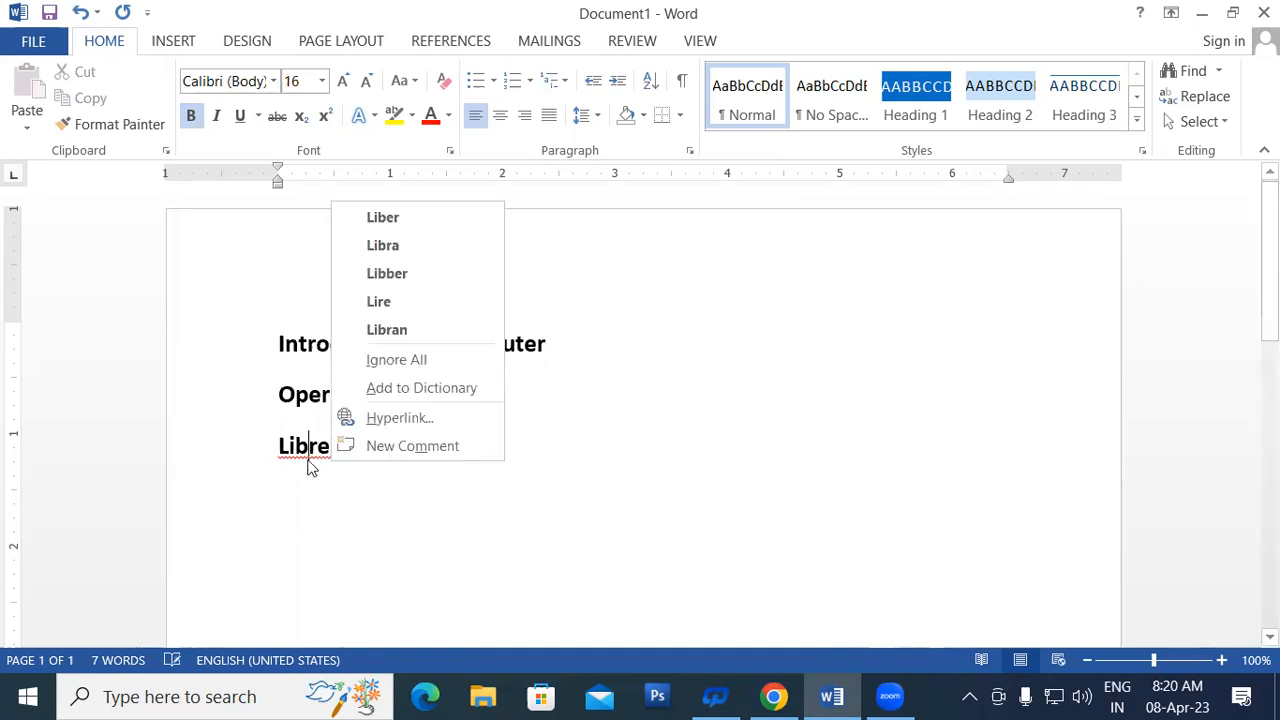
click(414, 392)
click(409, 447)
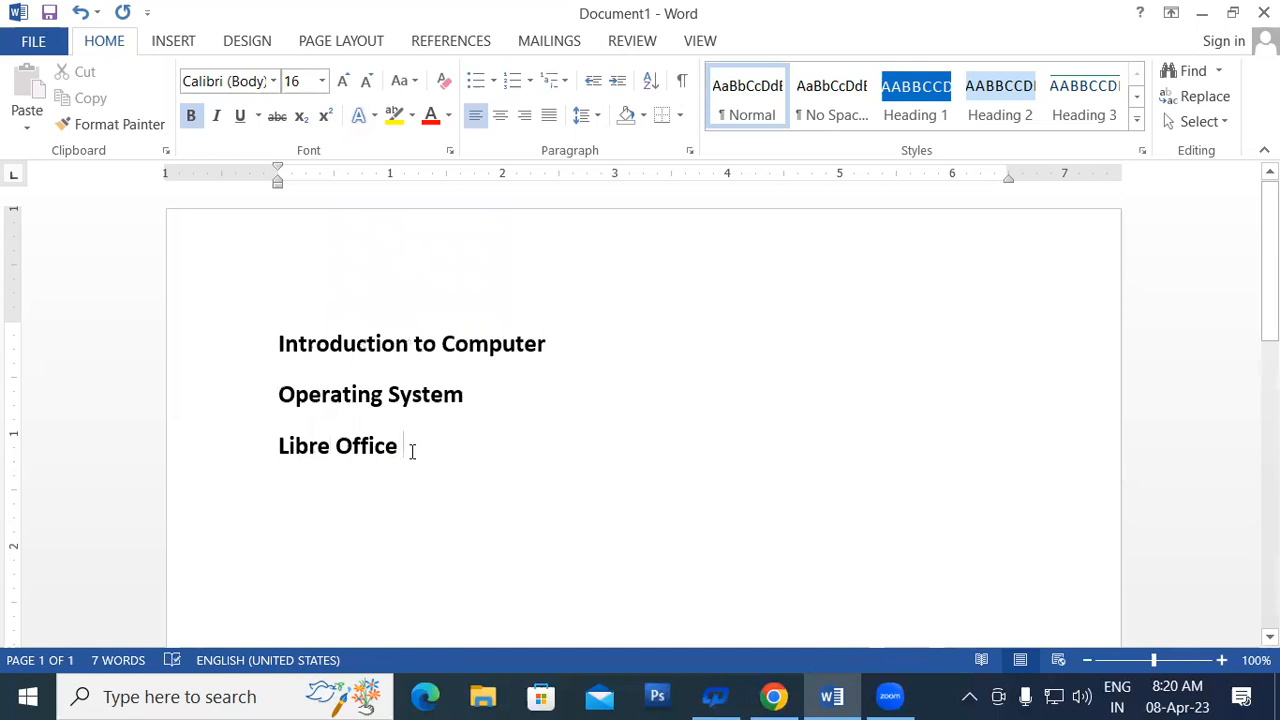
text(Wr)
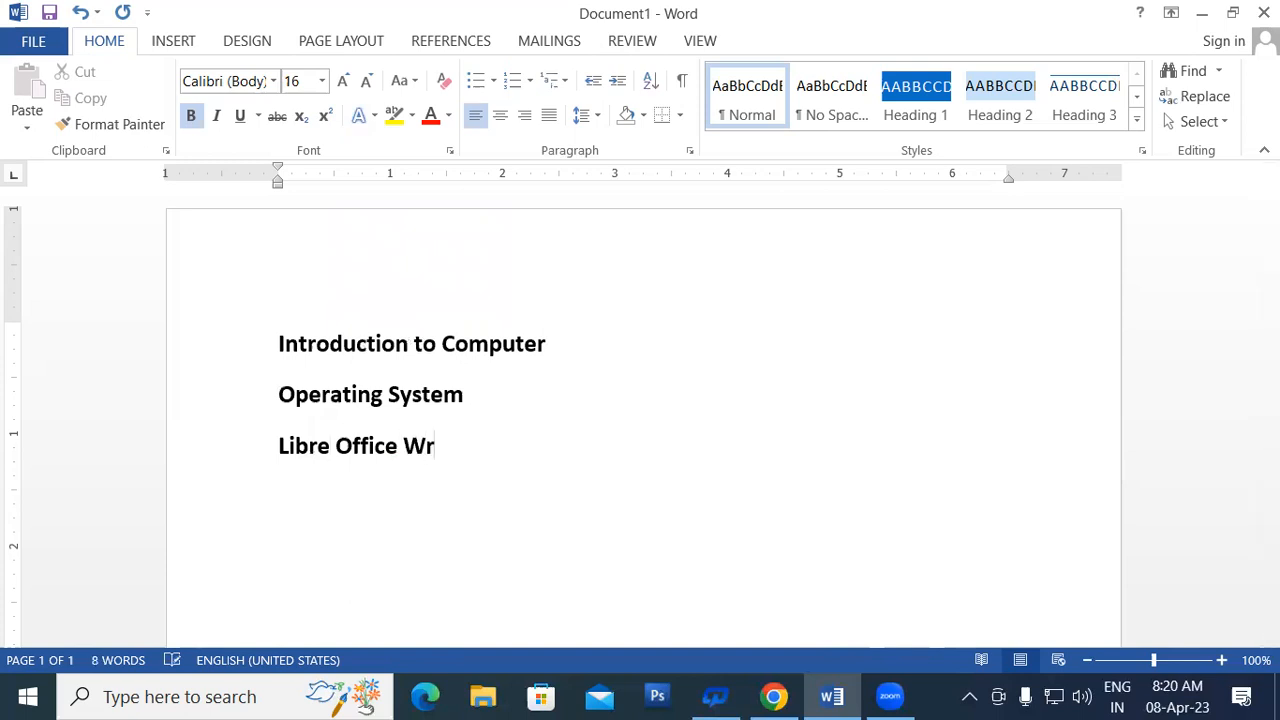
text(iter)
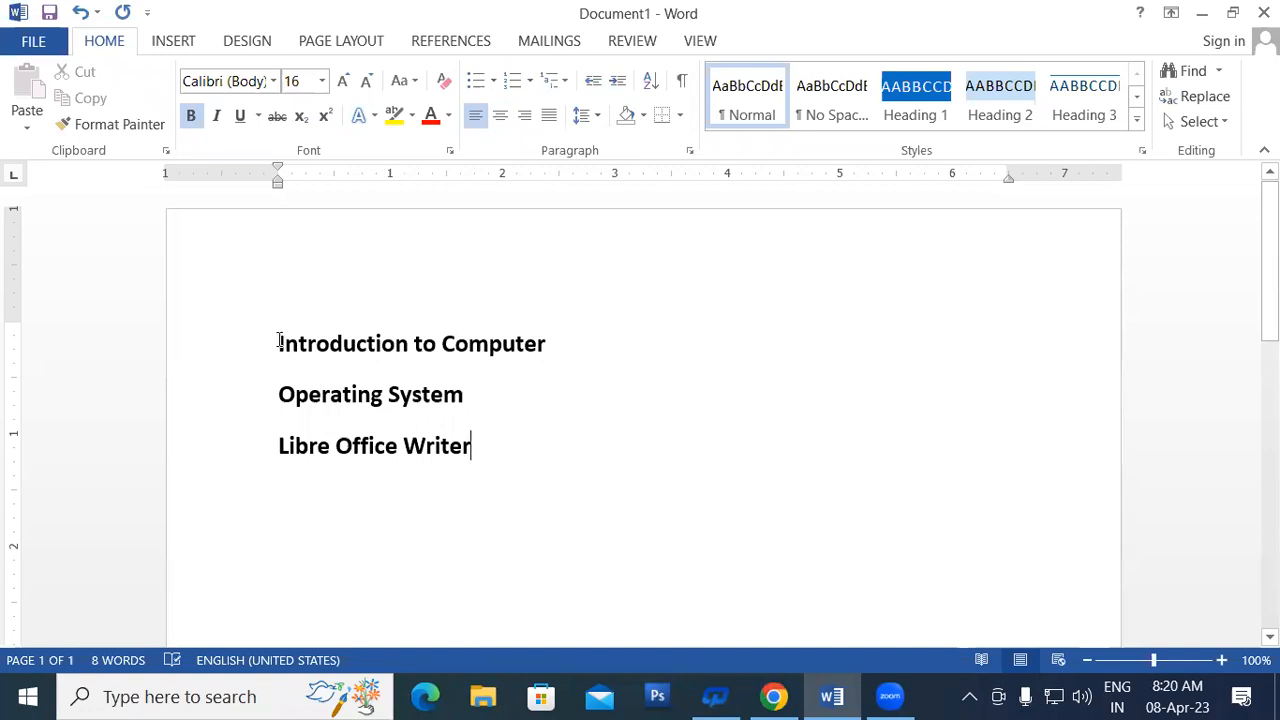
- Select all three lines of text and choose None as their numbering format
drag(281, 343, 482, 450)
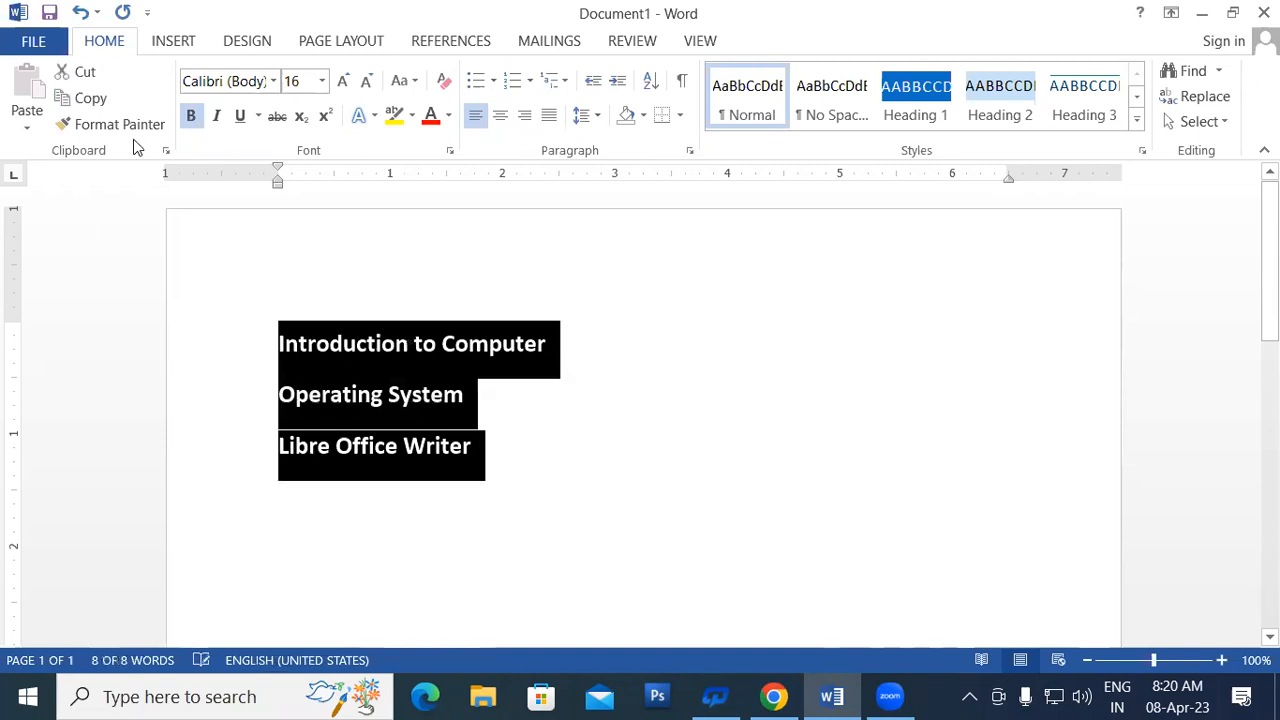
click(529, 83)
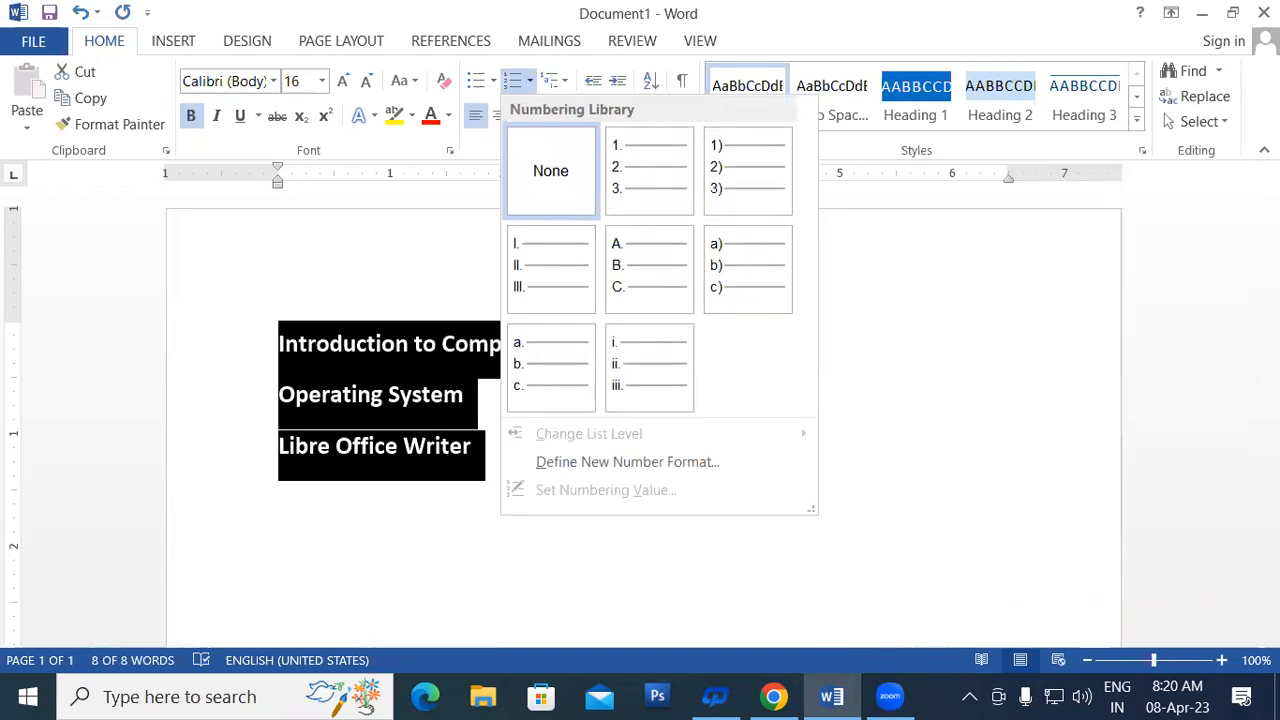
click(580, 171)
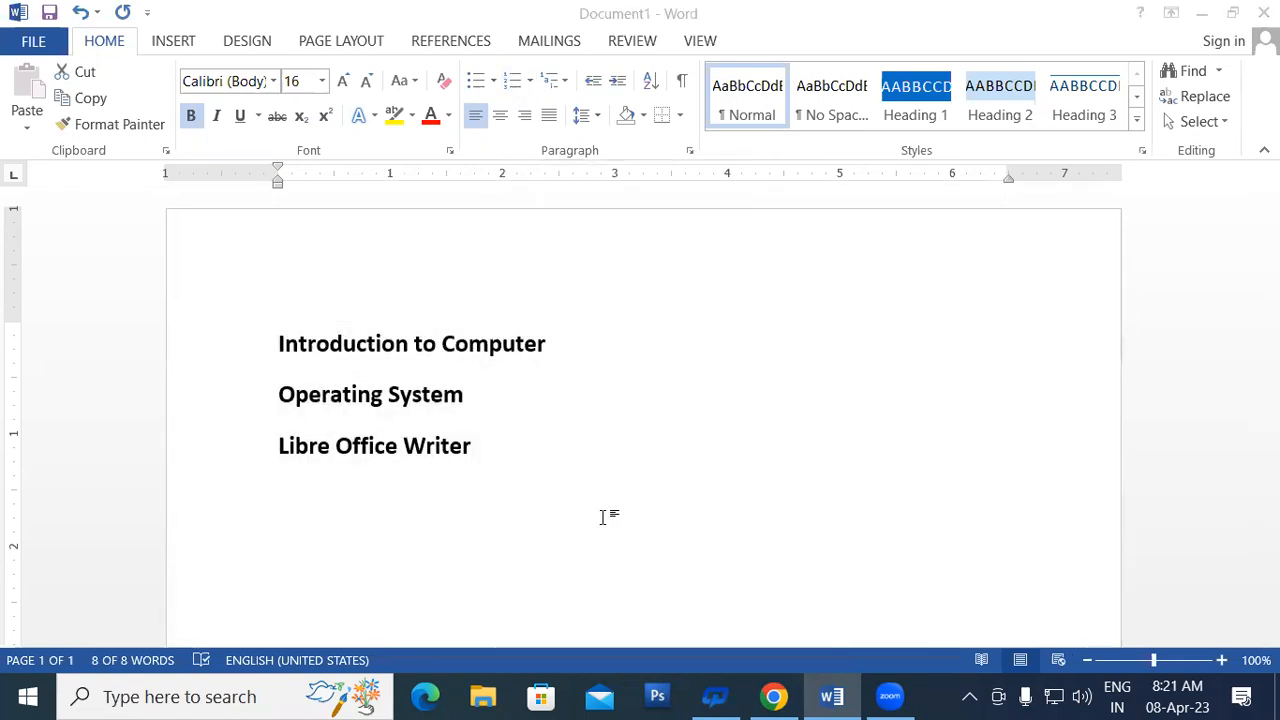
- Start defining a new number format for the selected lines and examine its available number styles and font options
click(529, 80)
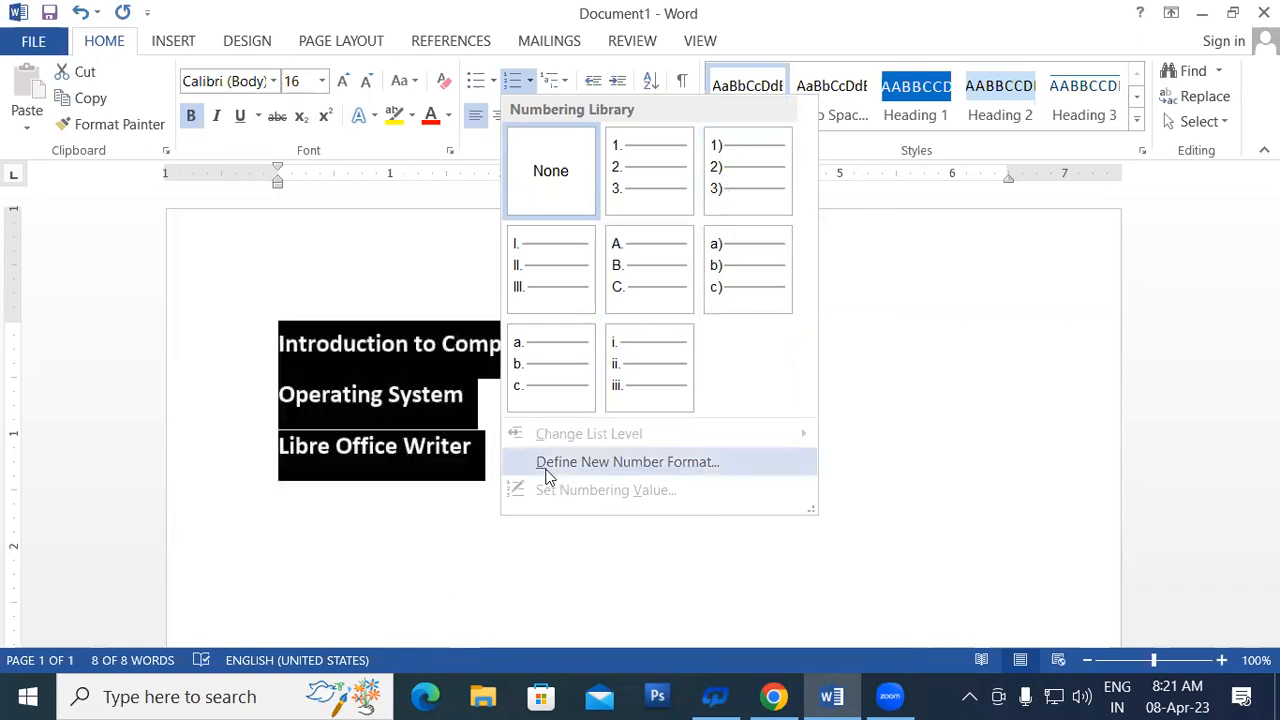
click(686, 462)
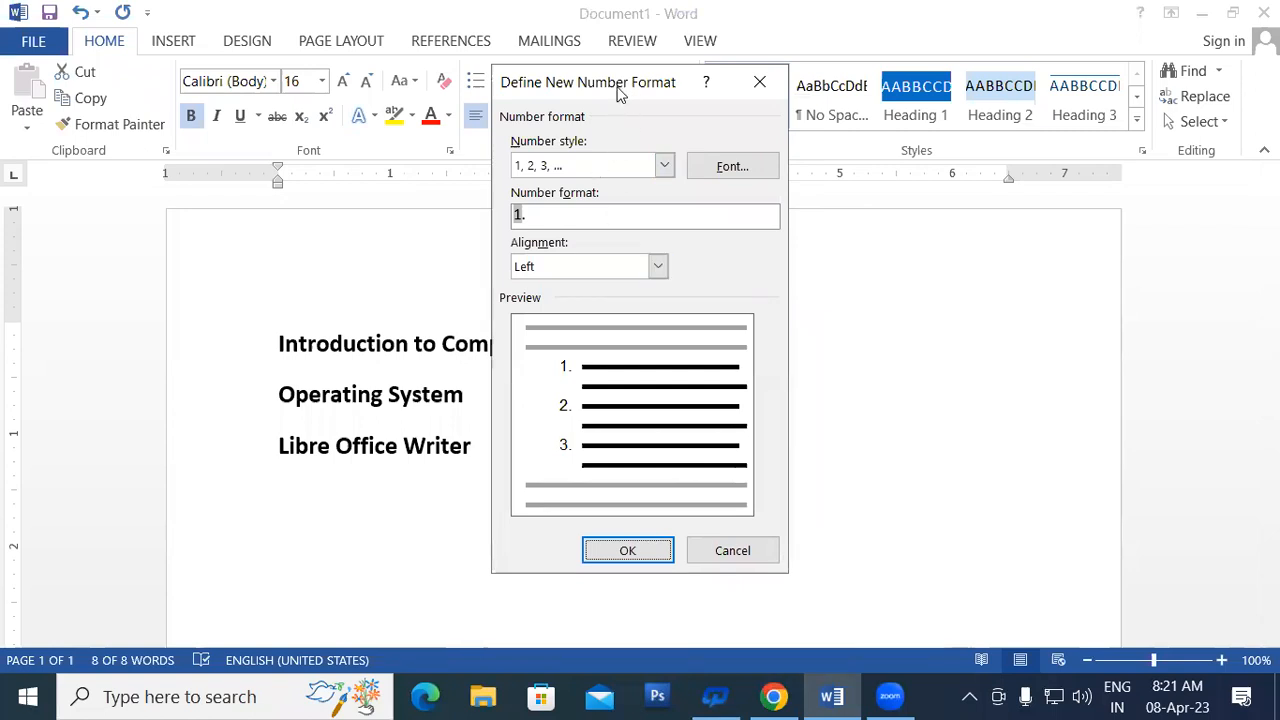
drag(618, 93, 638, 29)
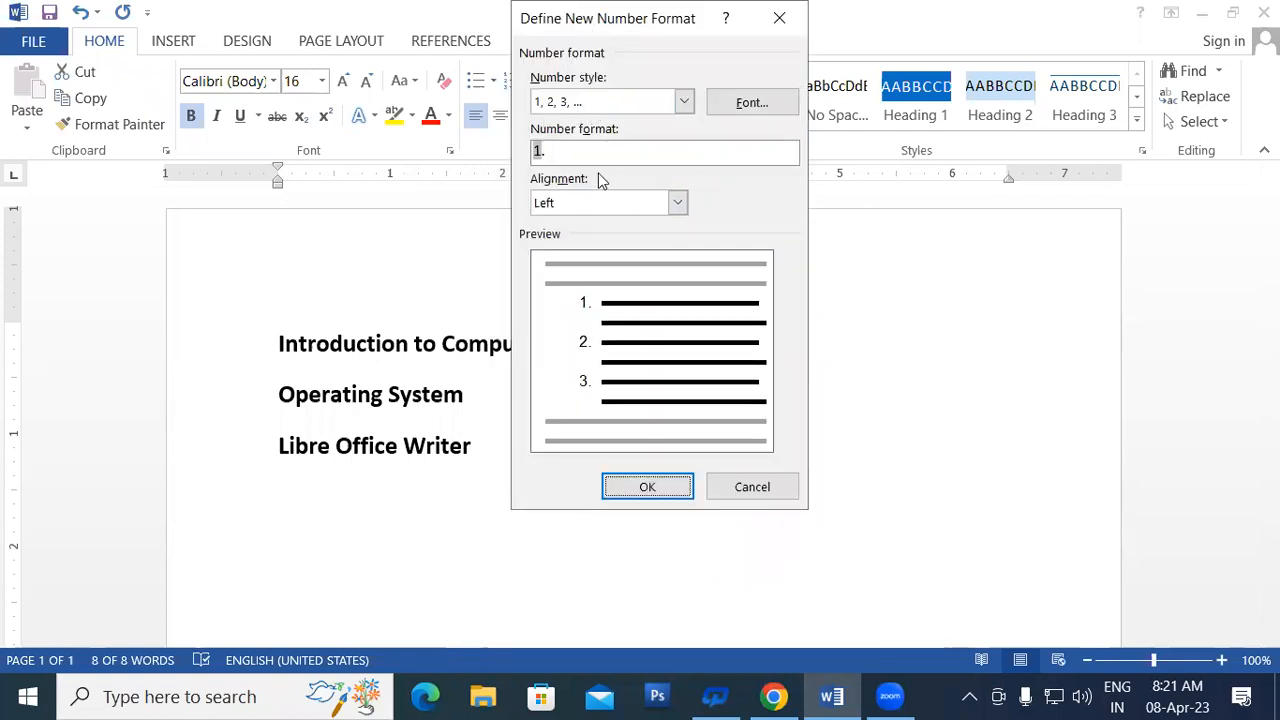
click(684, 102)
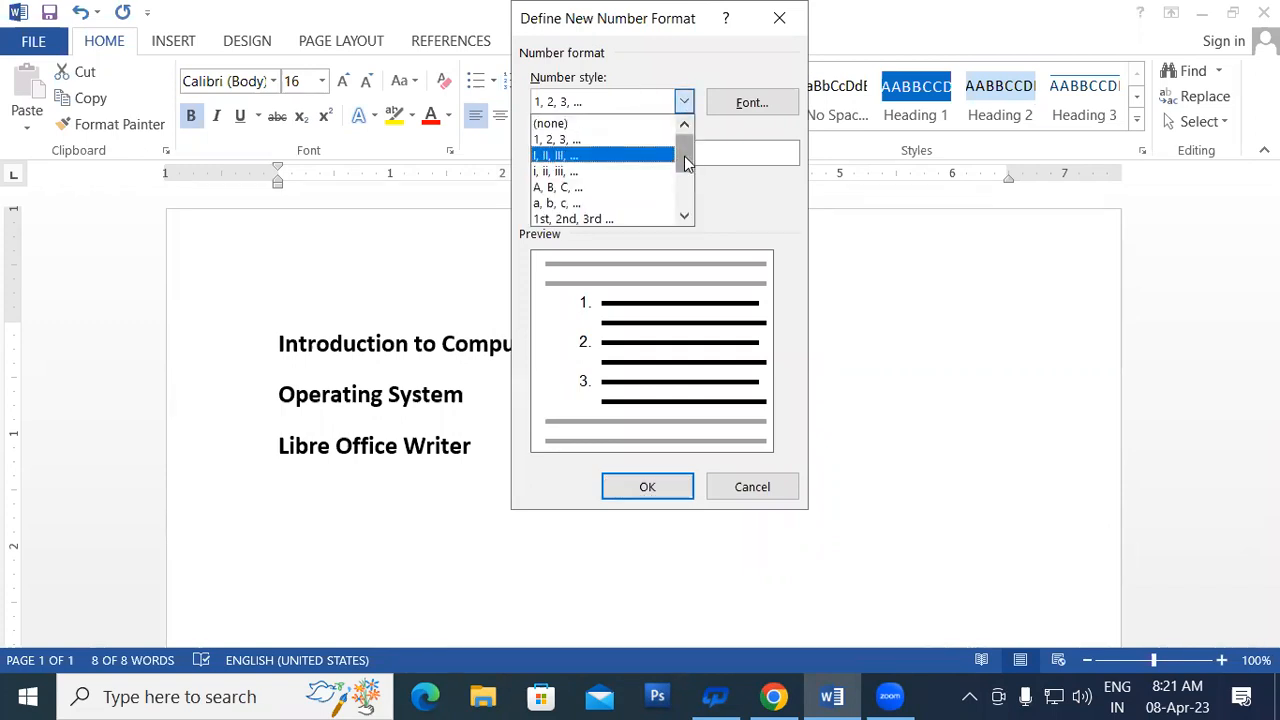
drag(686, 155, 683, 167)
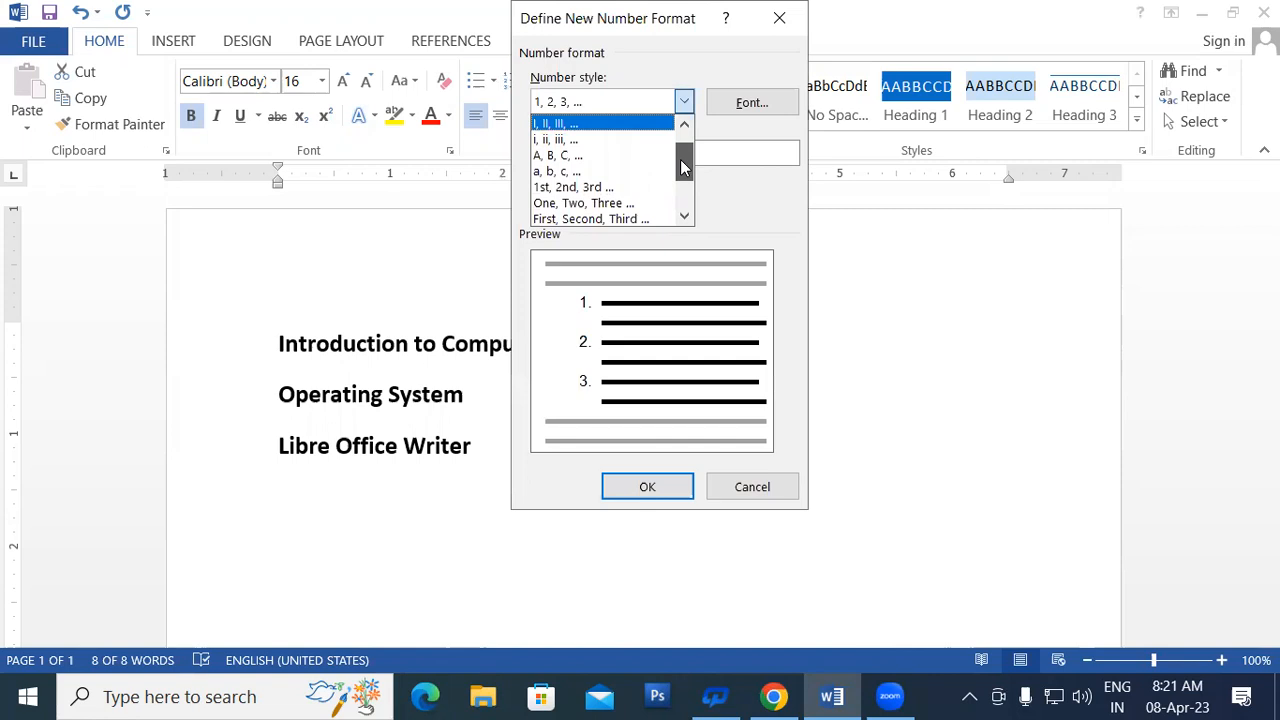
drag(684, 175, 679, 122)
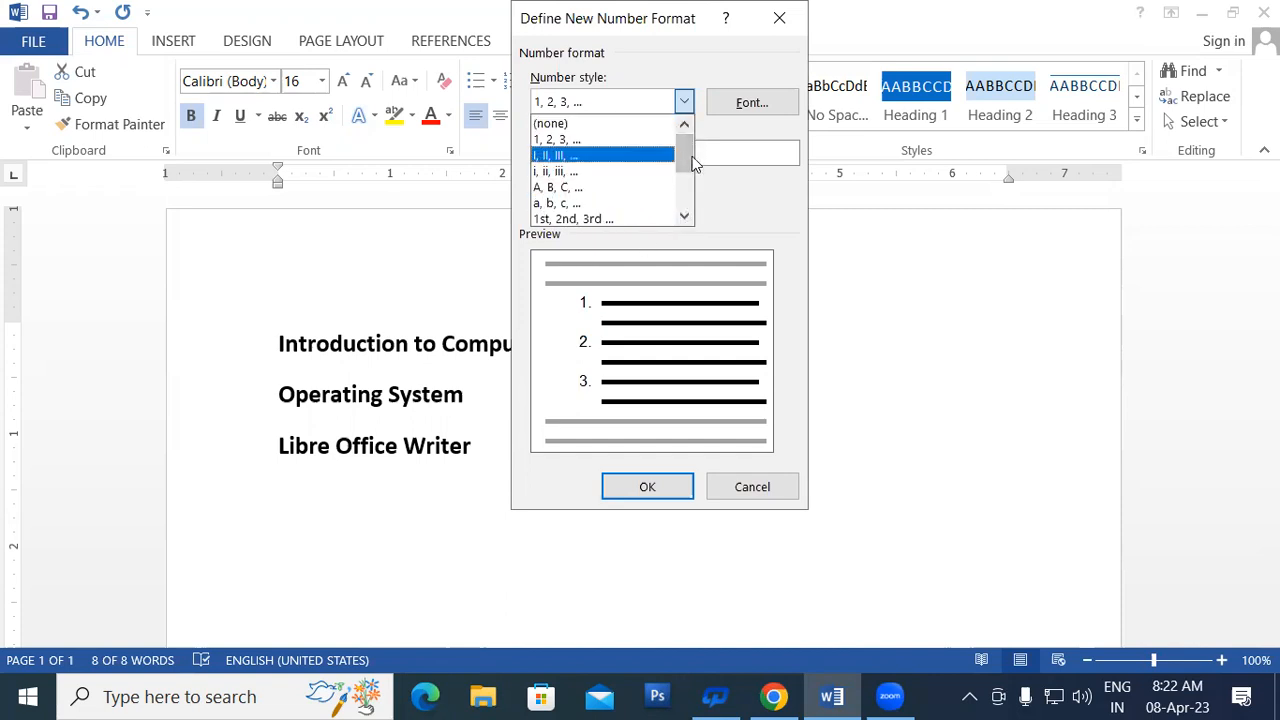
drag(685, 171, 686, 215)
click(681, 101)
click(681, 101)
click(681, 101)
click(681, 101)
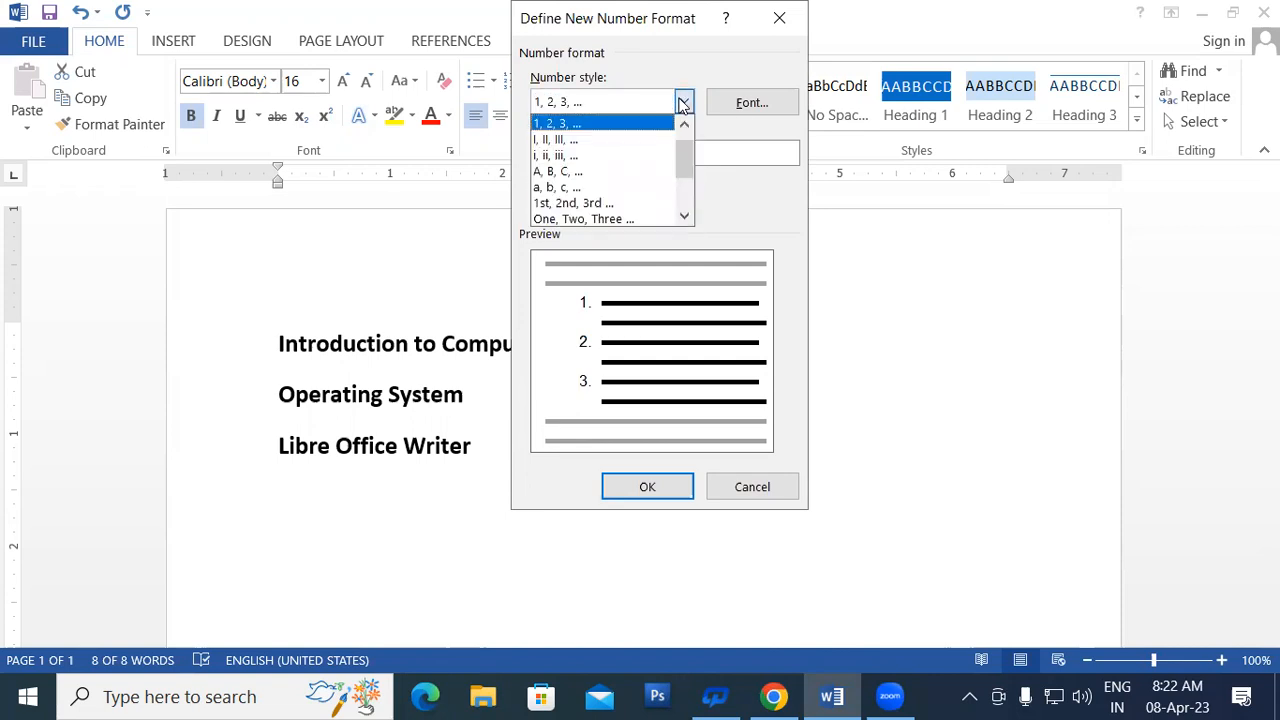
click(750, 102)
mouse_move(666, 183)
mouse_down()
mouse_move(672, 222)
mouse_move(668, 172)
mouse_up()
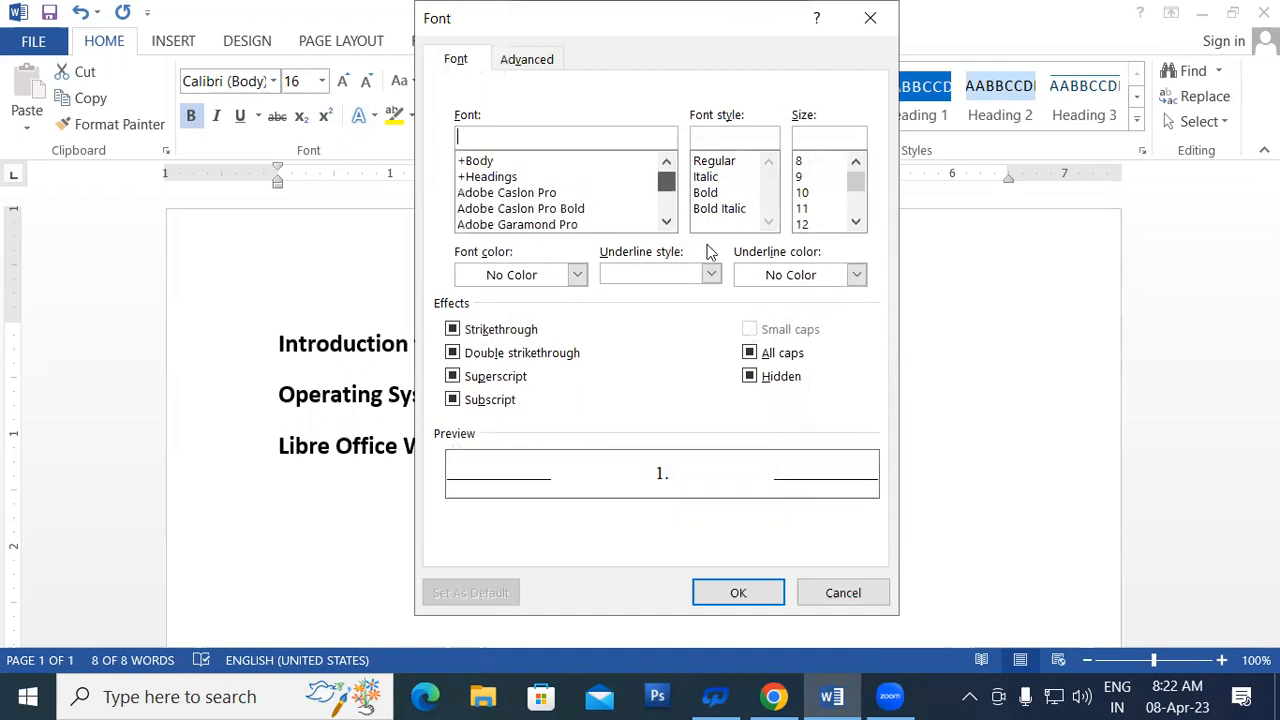
click(826, 585)
- Define a number format with the "1st, 2nd, 3rd ..." style and apply it to the three lines
click(684, 101)
drag(684, 145, 686, 192)
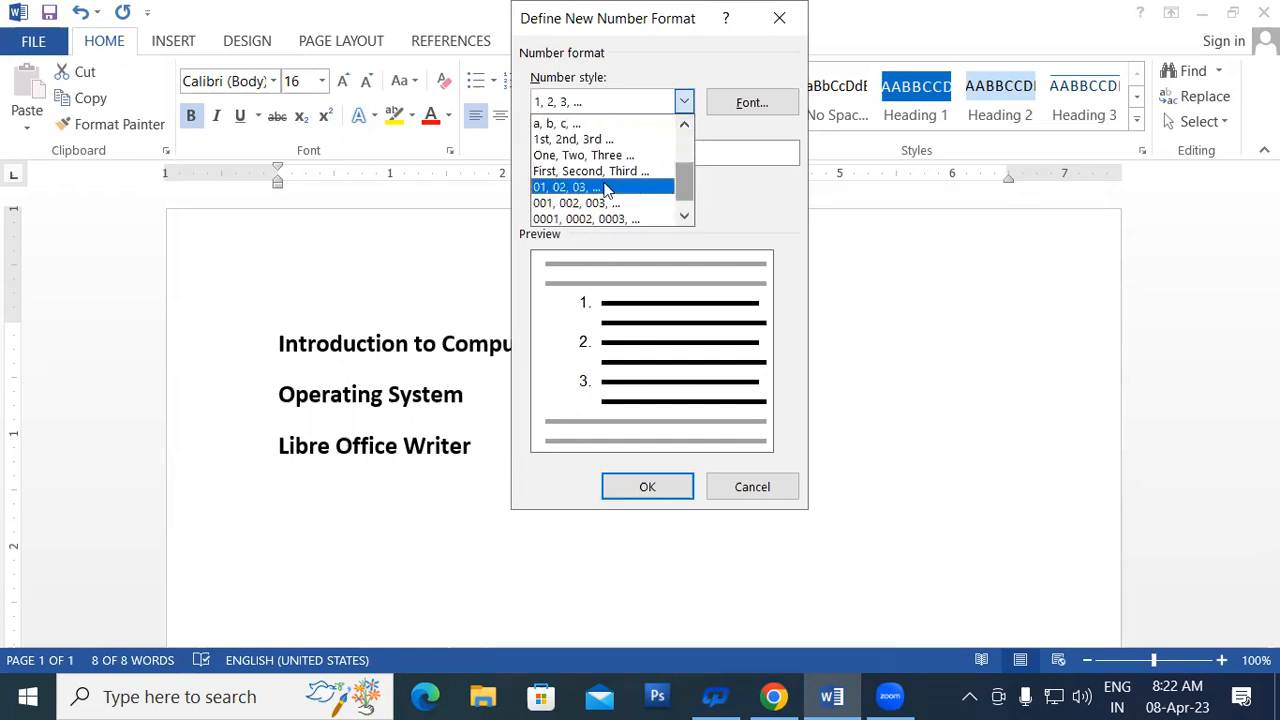
click(556, 140)
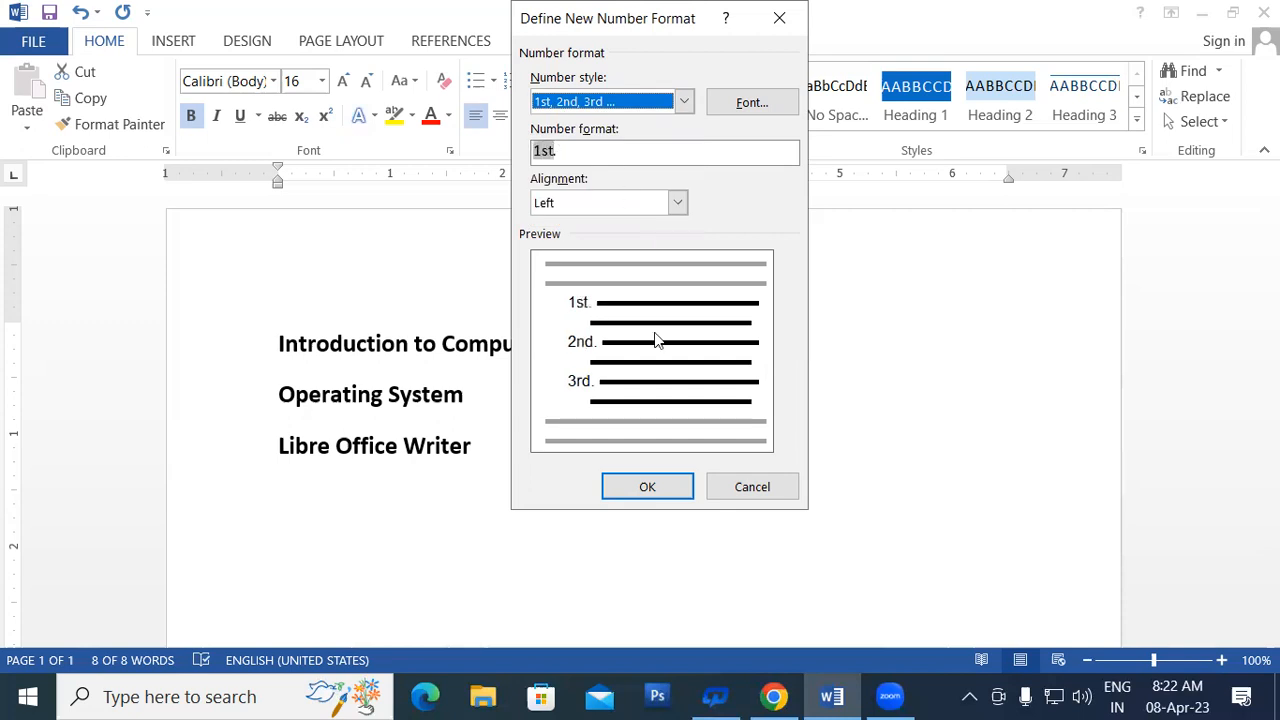
click(649, 489)
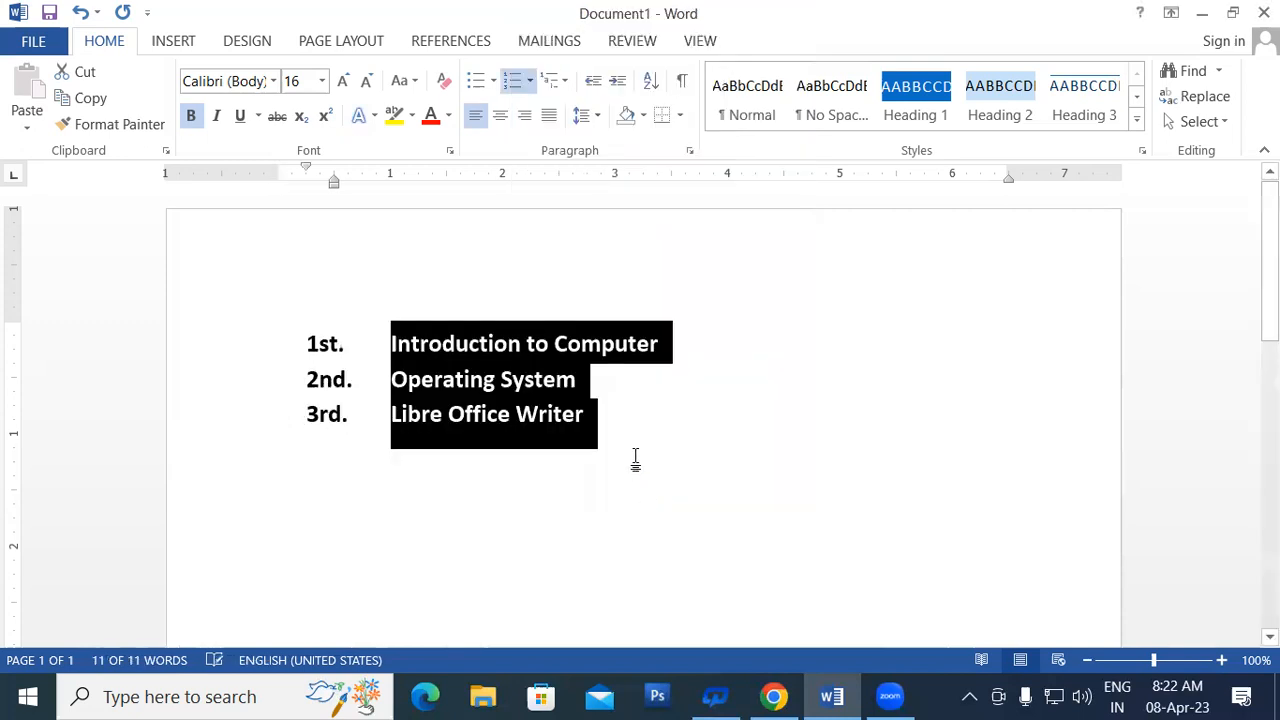
click(636, 462)
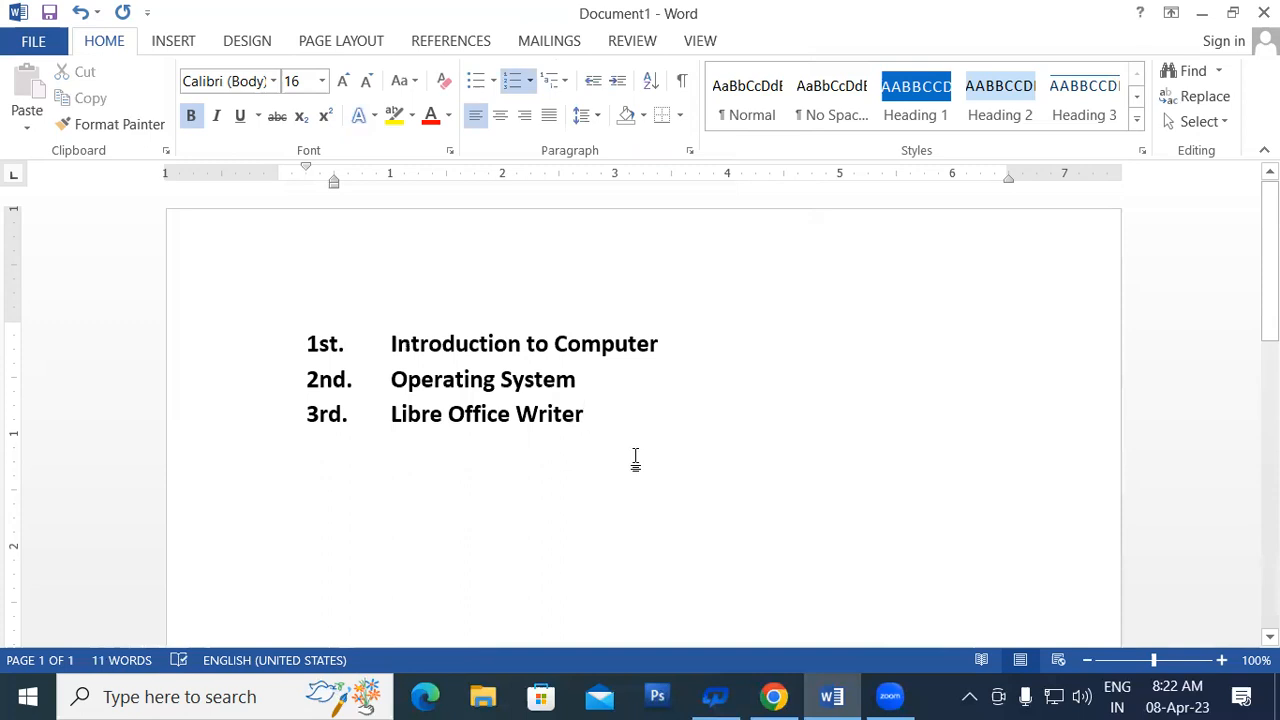
- Undo the ordinal numbering and apply the 1., 2., 3. number format to the three lines
key(ctrl+z)
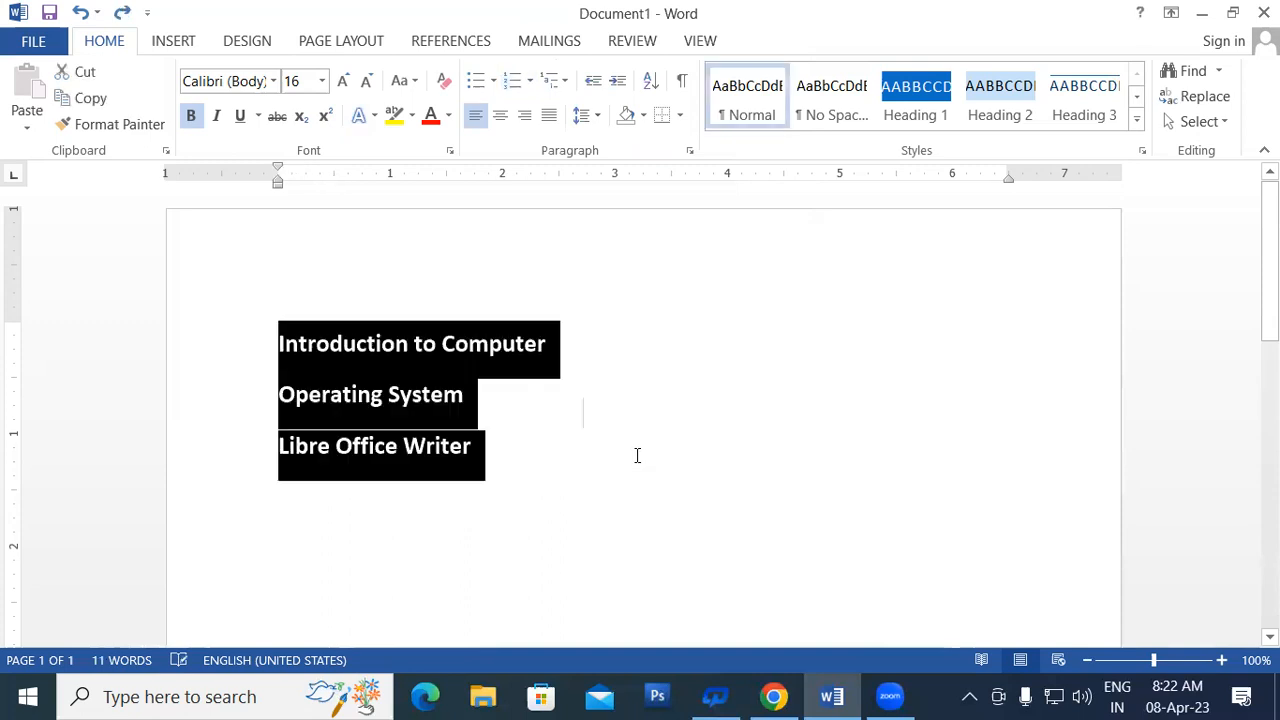
click(530, 80)
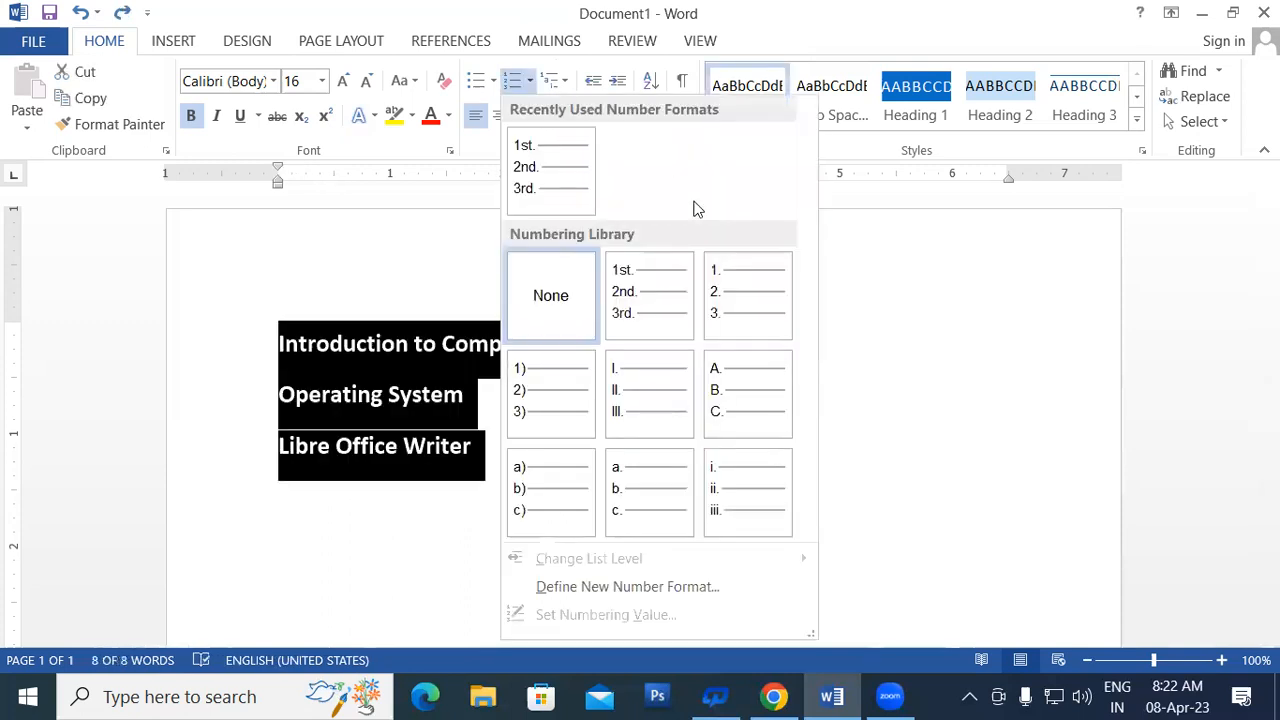
click(728, 309)
click(518, 471)
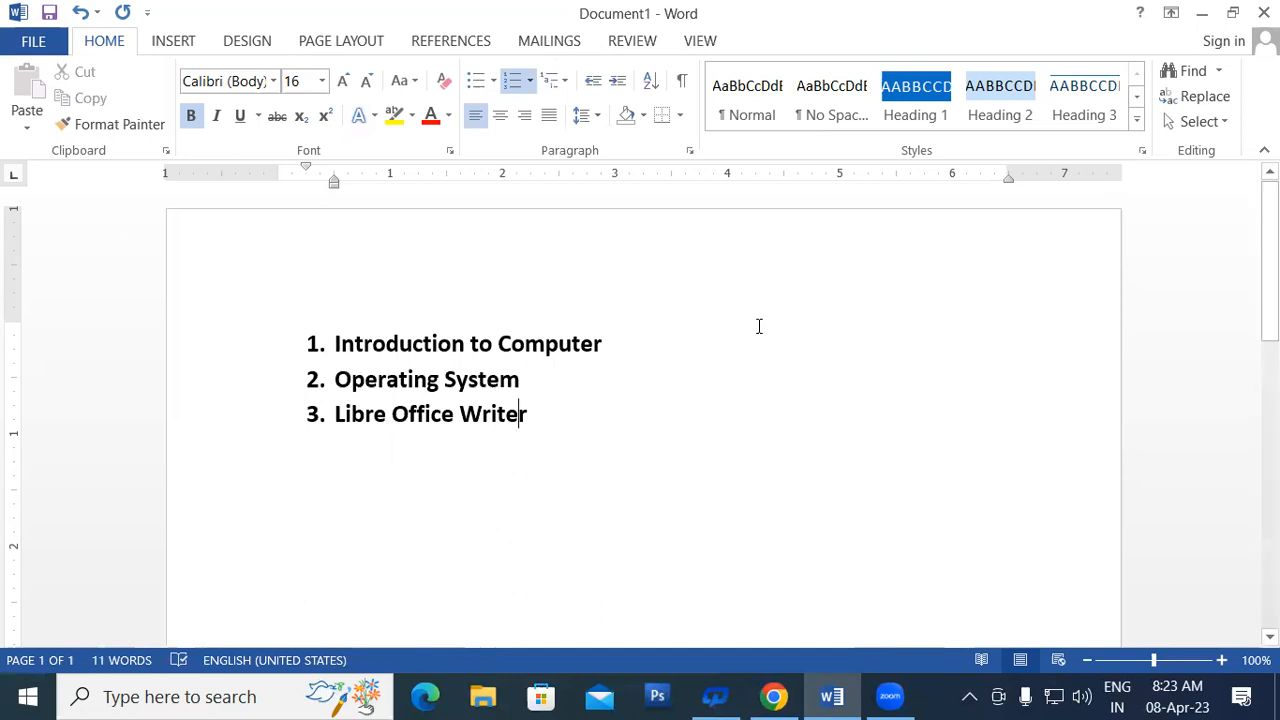
- Apply the 1., 1.1., 1.1.1. multilevel list format to all three lines of text
drag(337, 344, 541, 416)
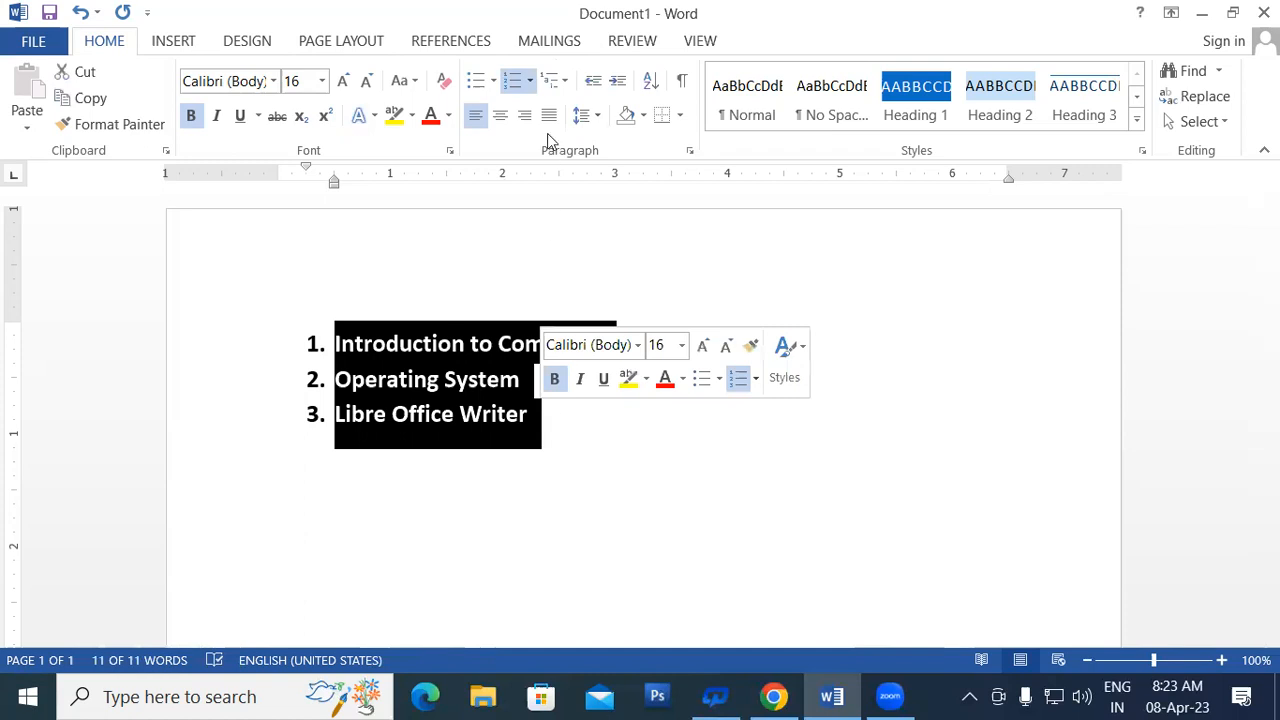
click(567, 80)
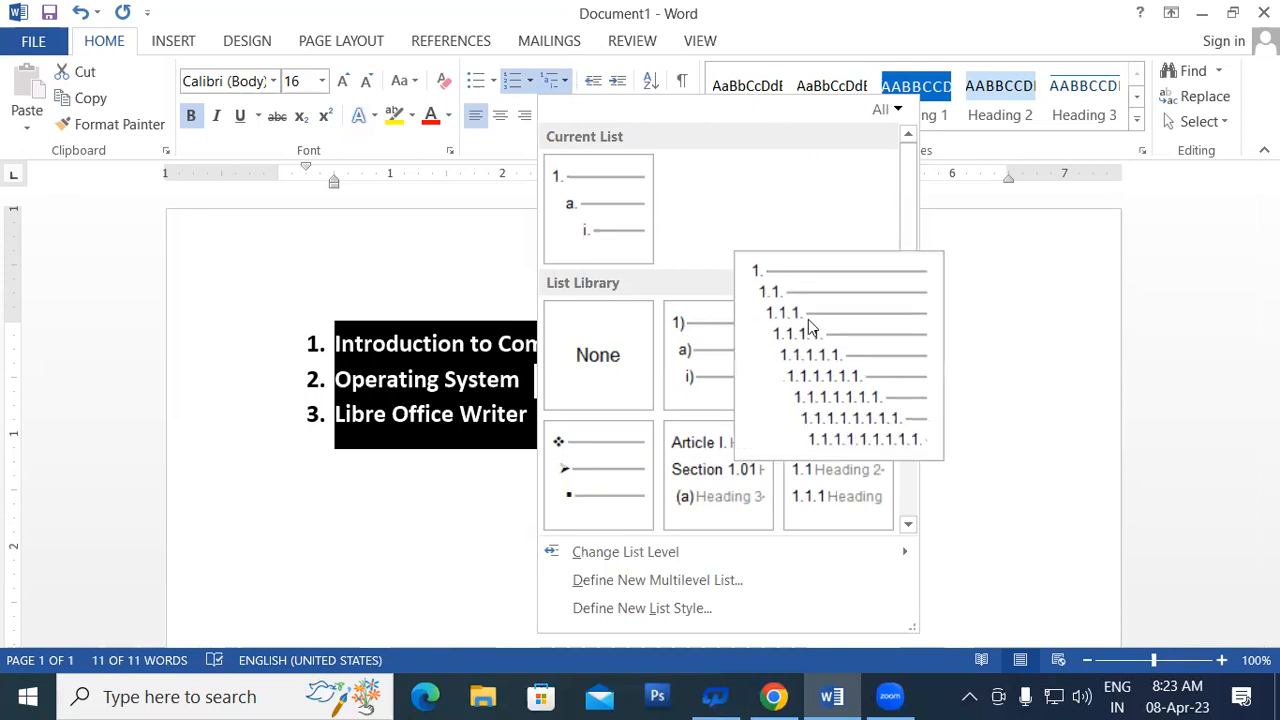
mouse_move(792, 320)
click(826, 376)
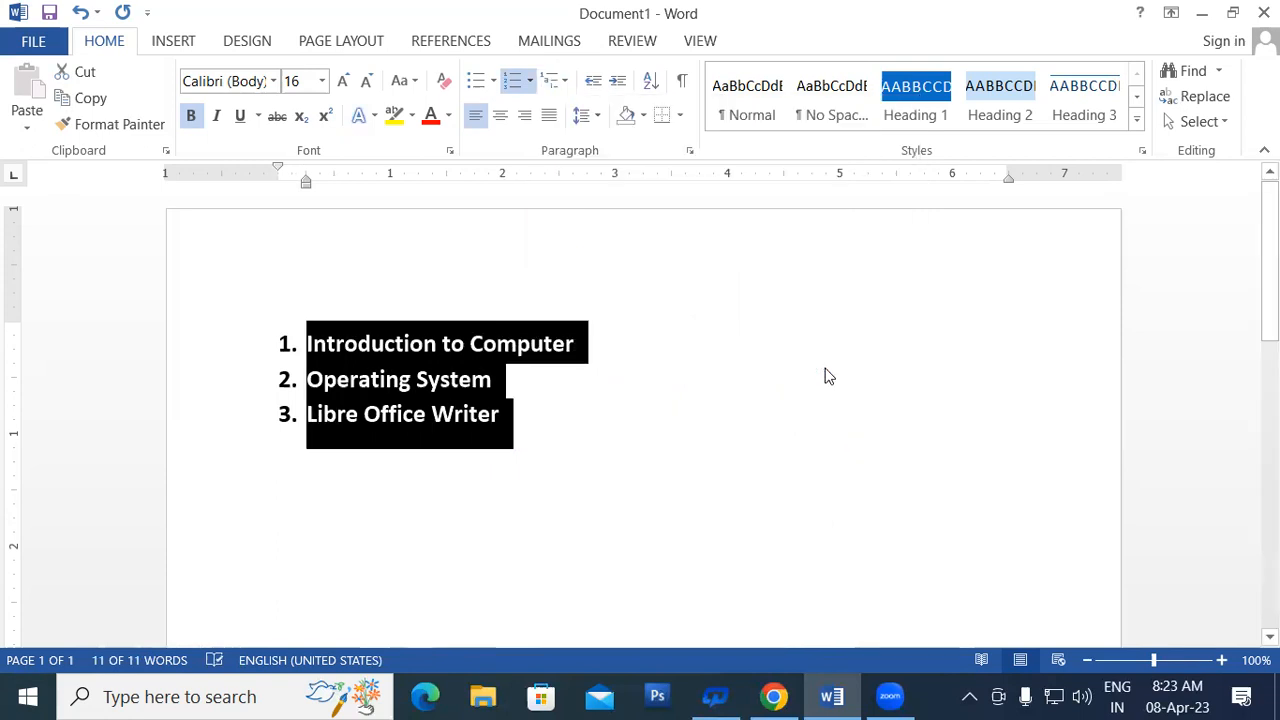
click(590, 380)
- Add "Objective" and "Limitations" as second-level items under Introduction to Computer, followed by an empty item at the same level
click(577, 343)
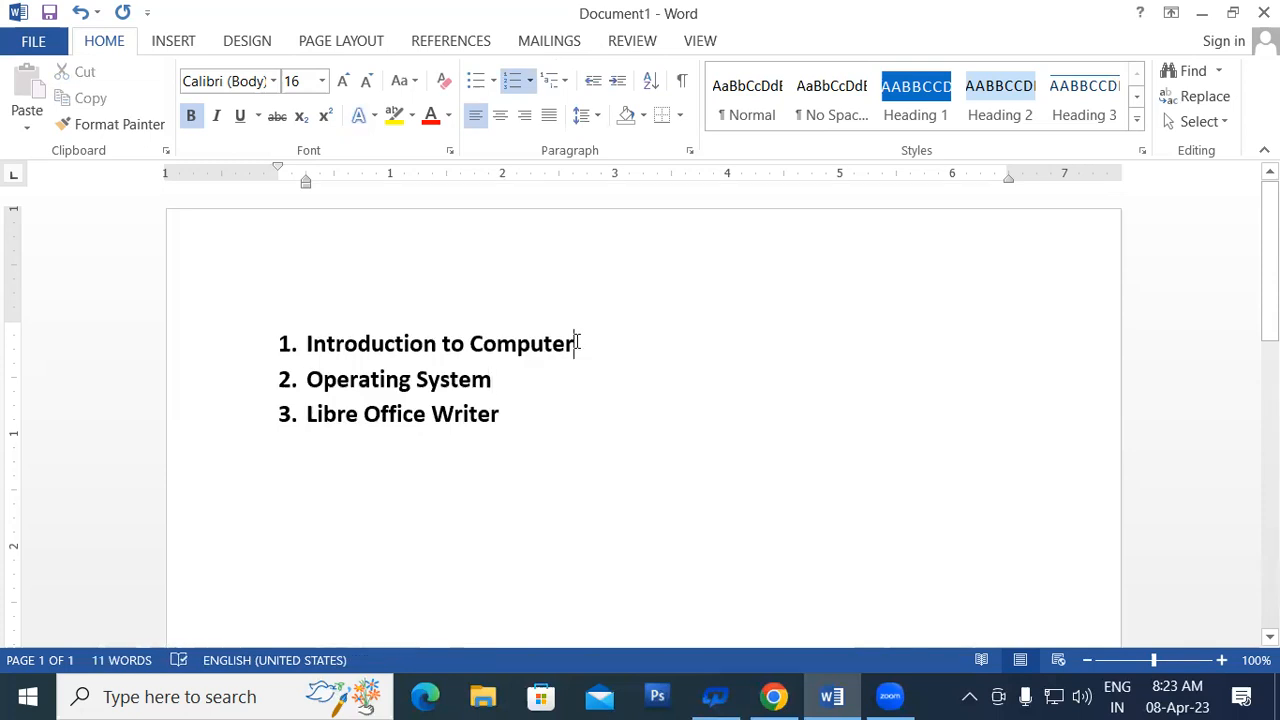
key(Return)
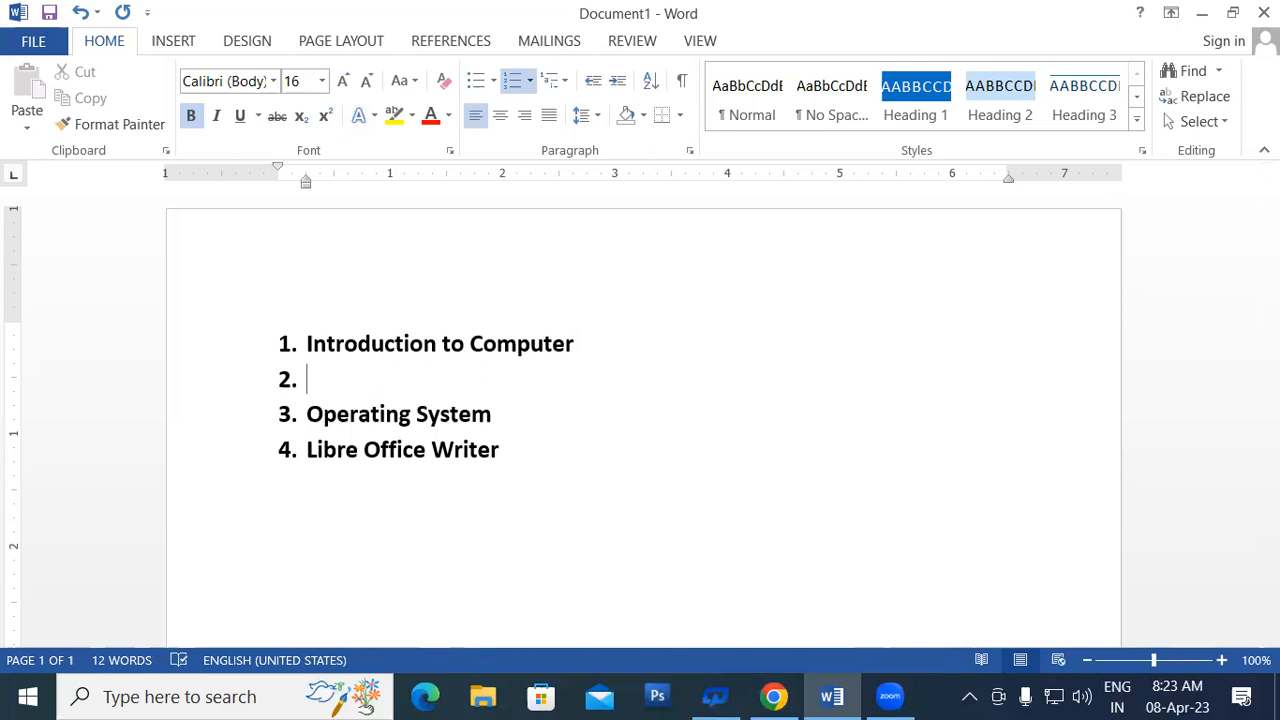
key(Tab)
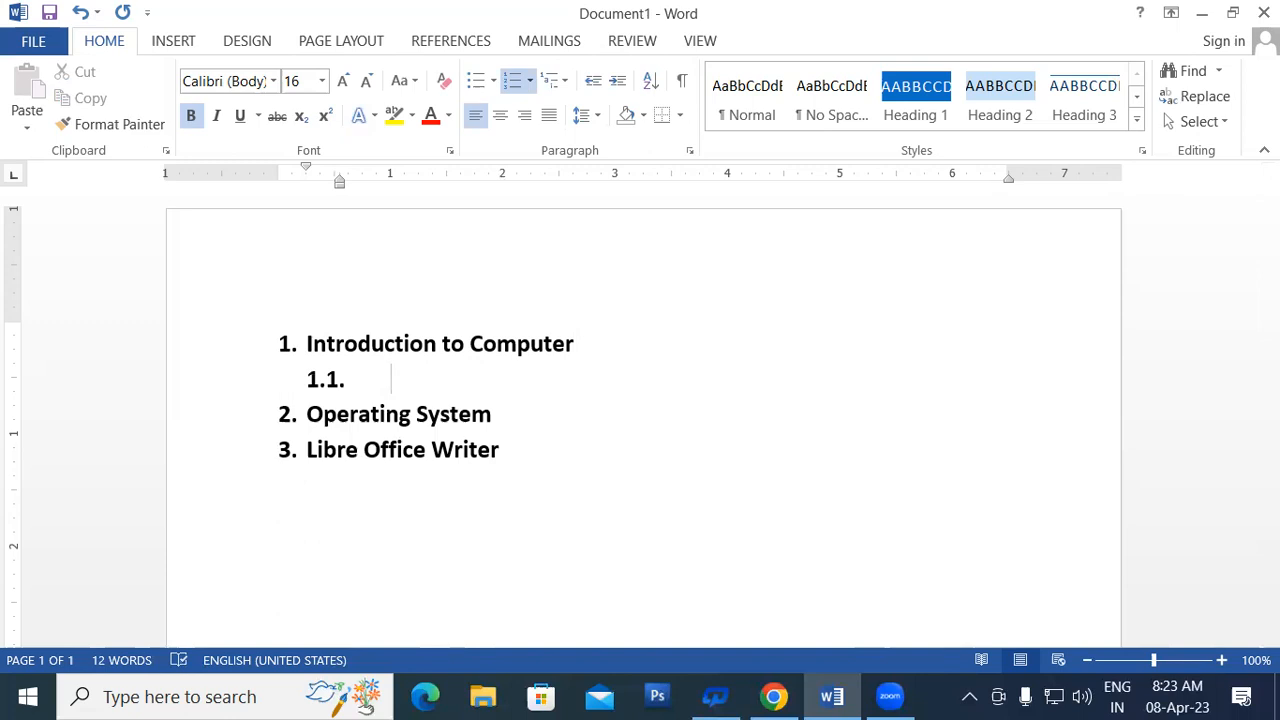
text(Objective)
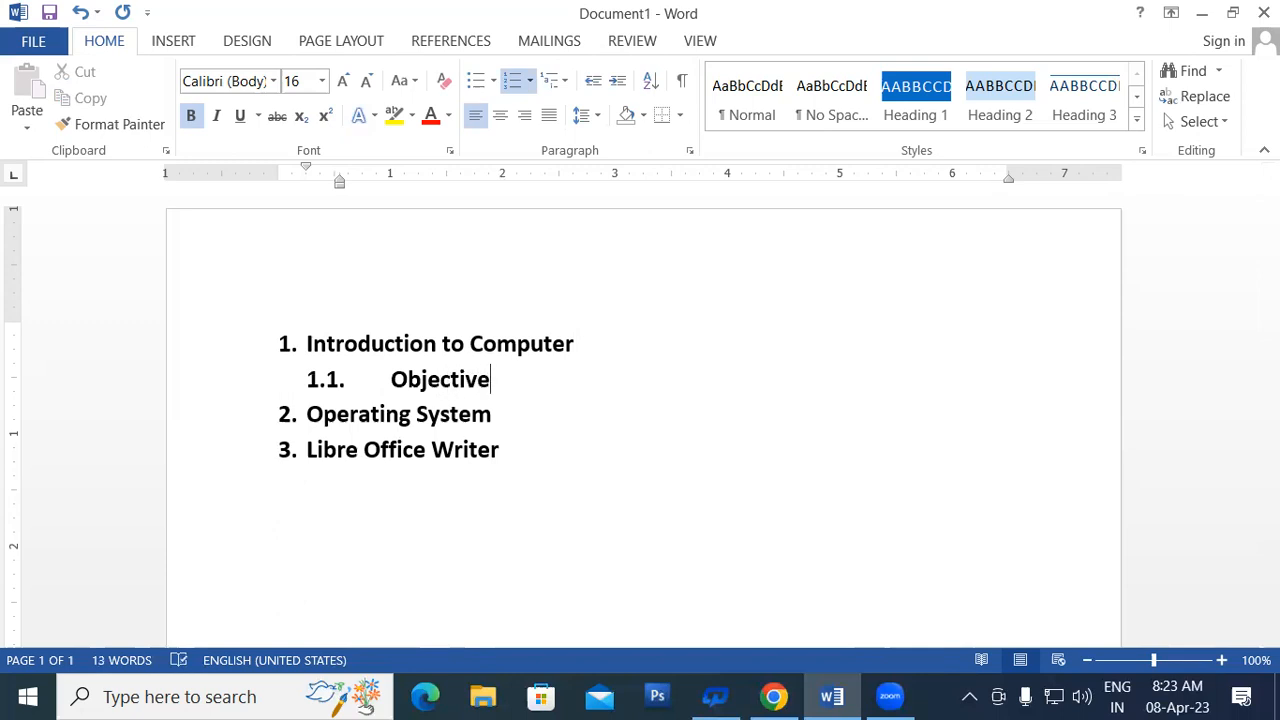
key(Return)
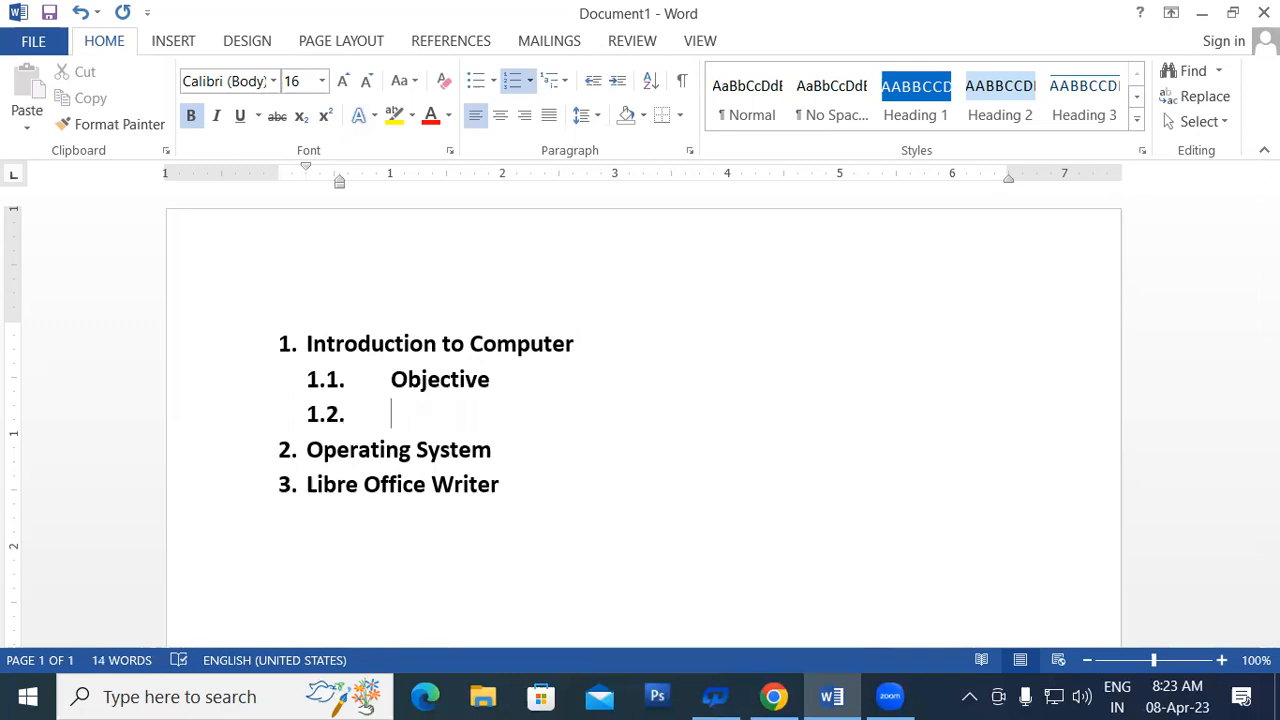
text(Limitations)
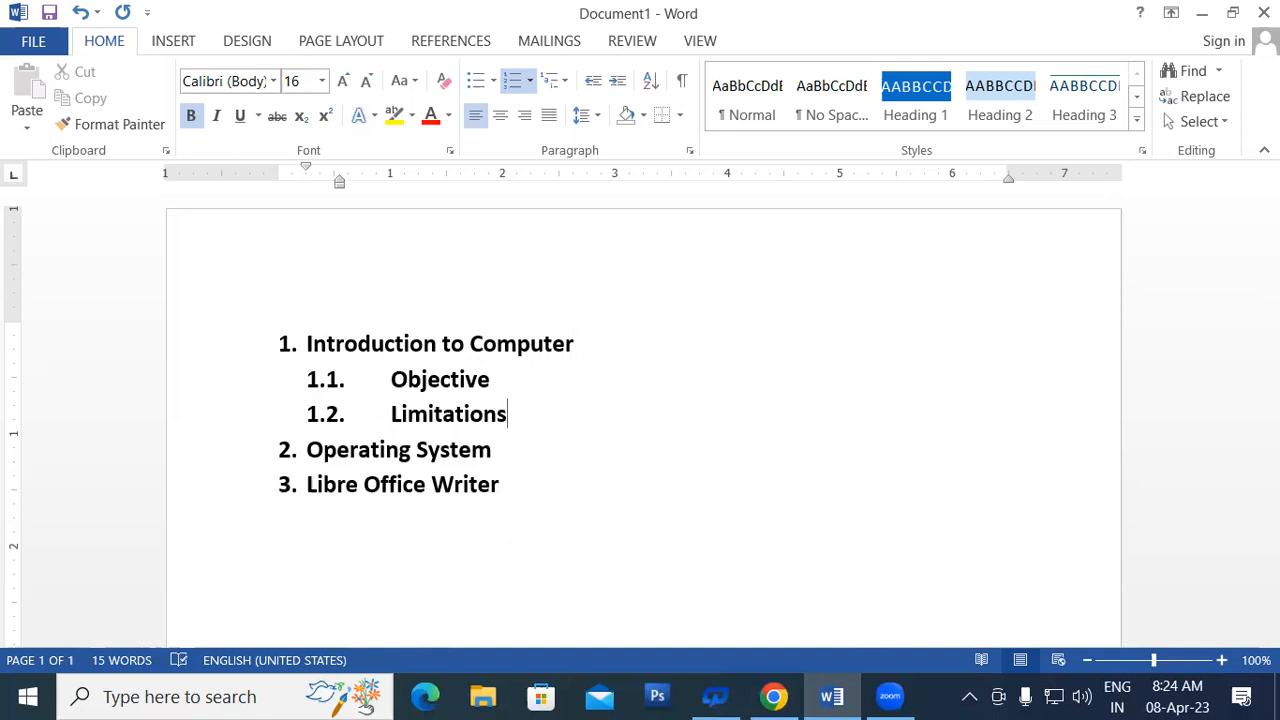
key(Return)
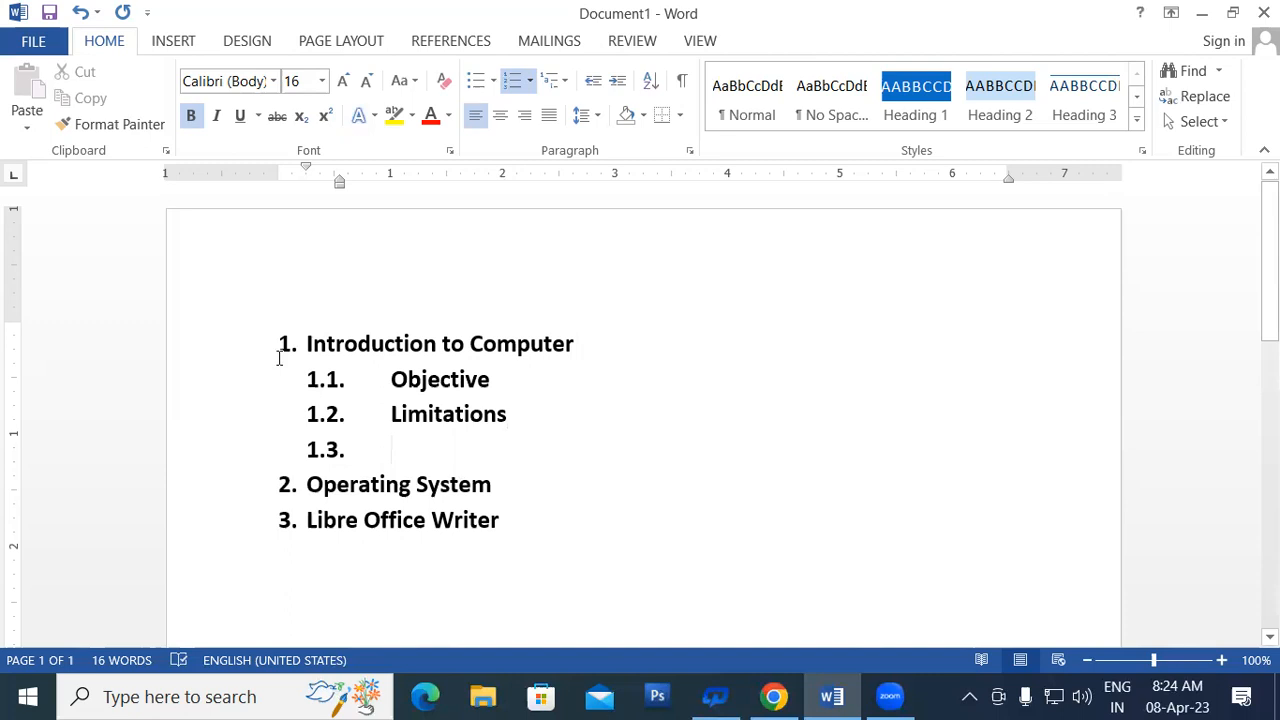
- Add third-level items "Trtrt" and "Tydtyty" under Objective, followed by an empty fourth-level item
click(497, 384)
key(Return)
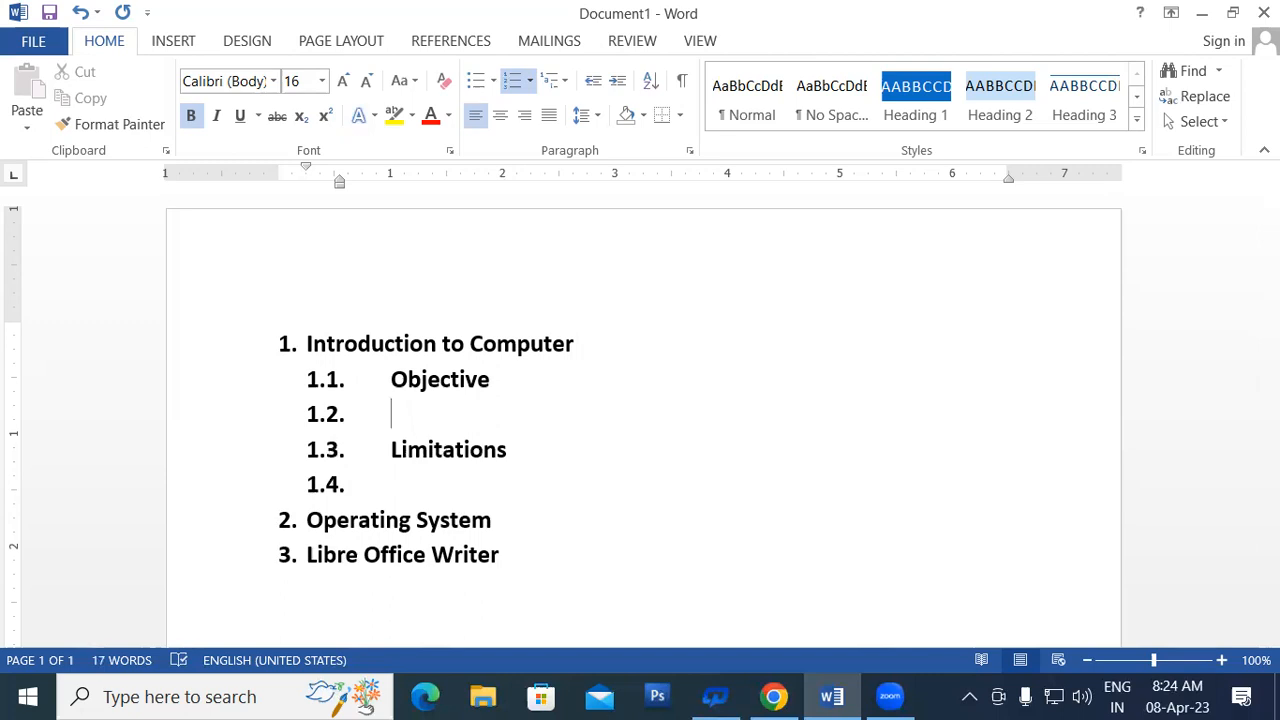
key(Tab)
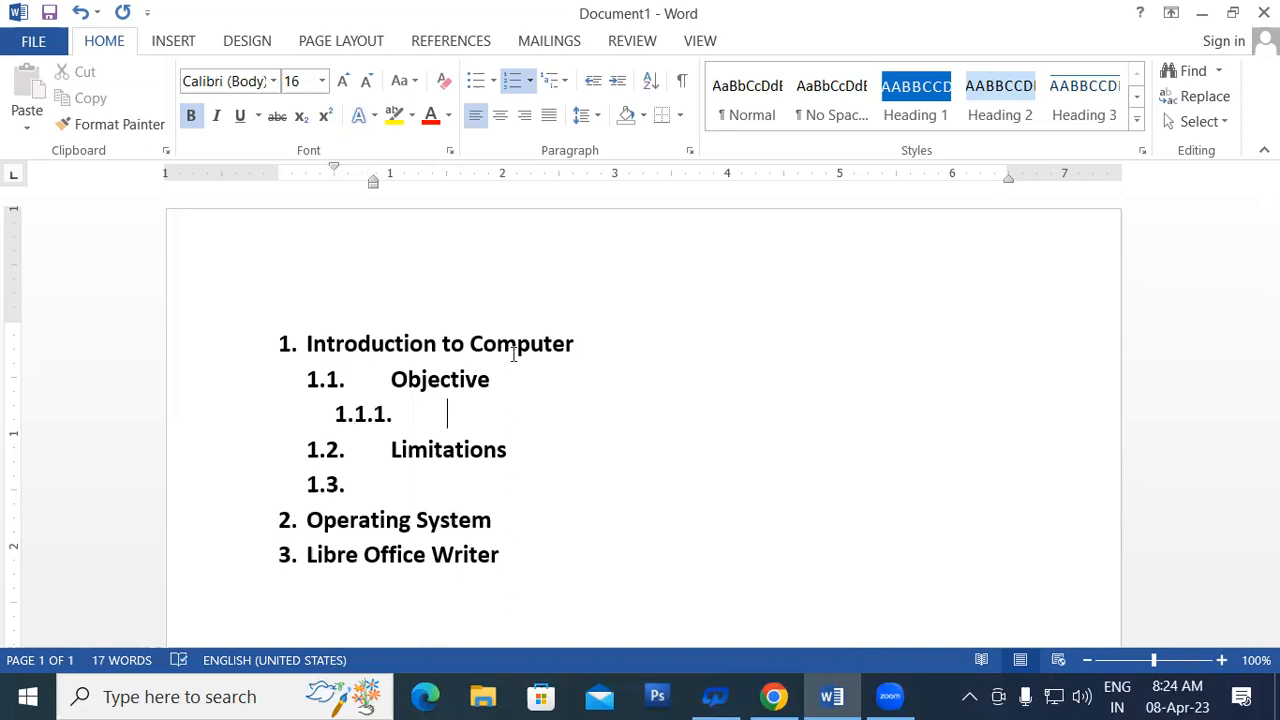
text(trtrt)
key(Return)
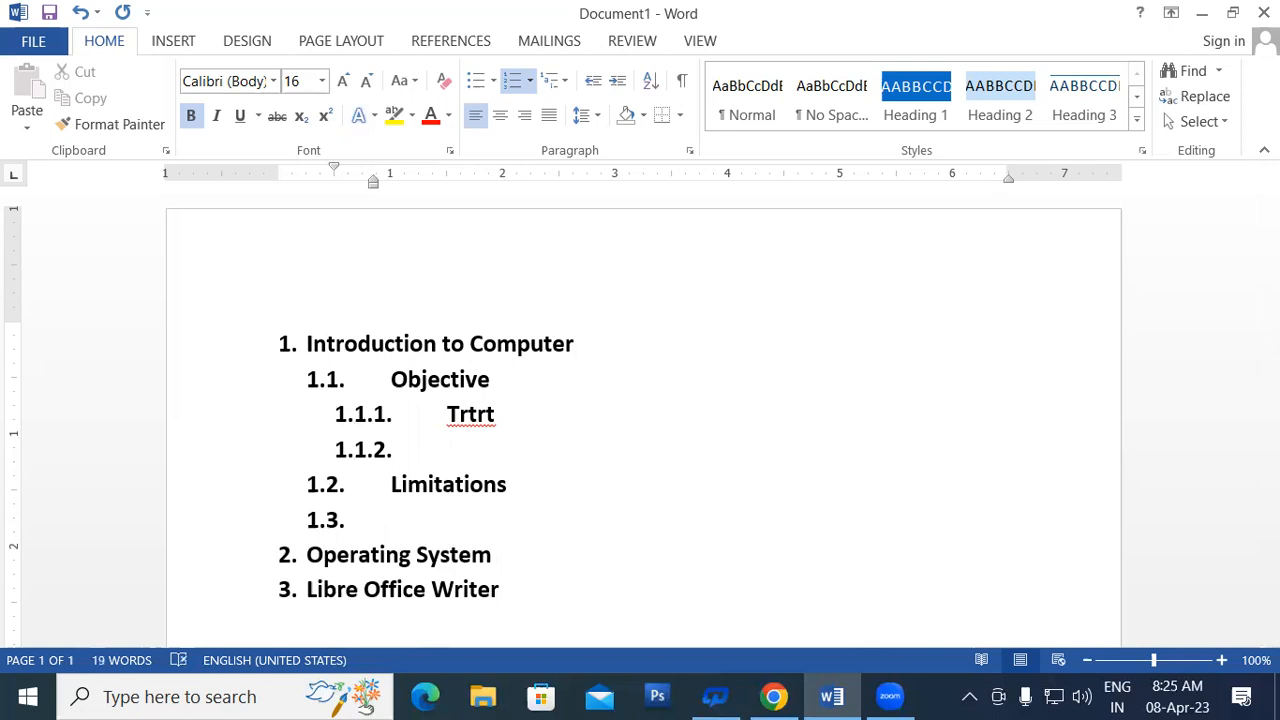
text(tydtyty)
key(Return)
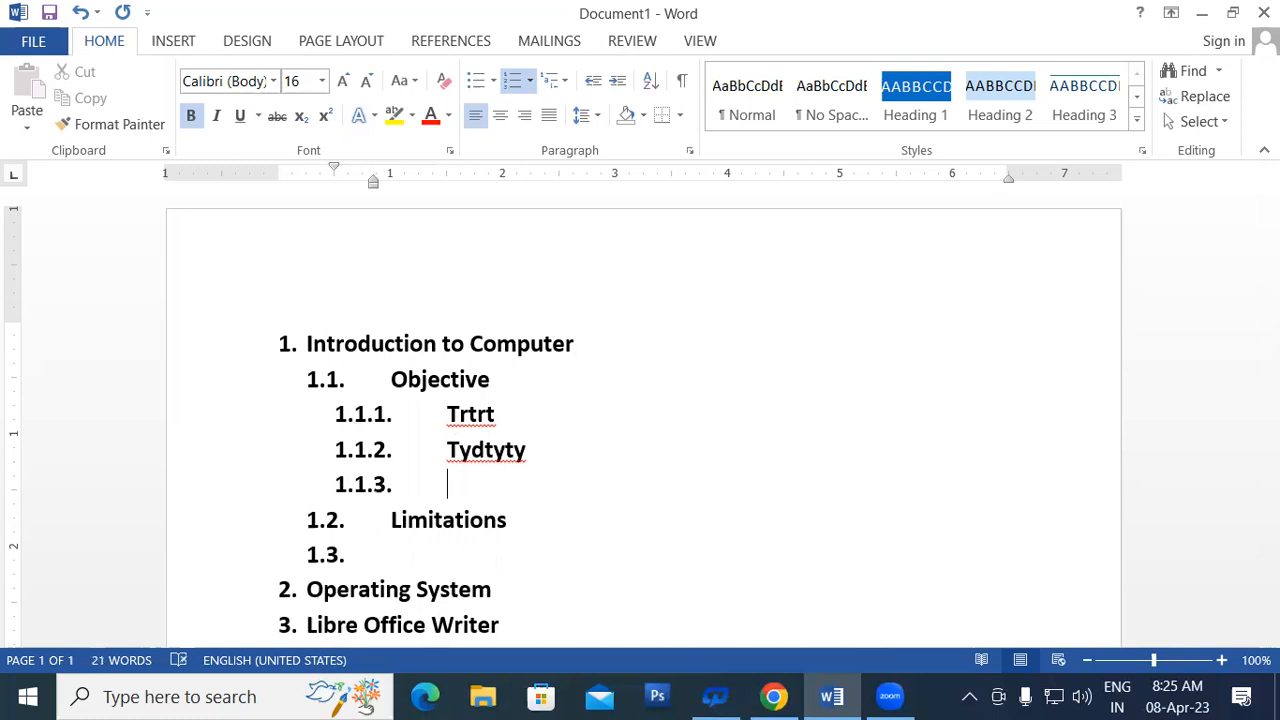
key(Tab)
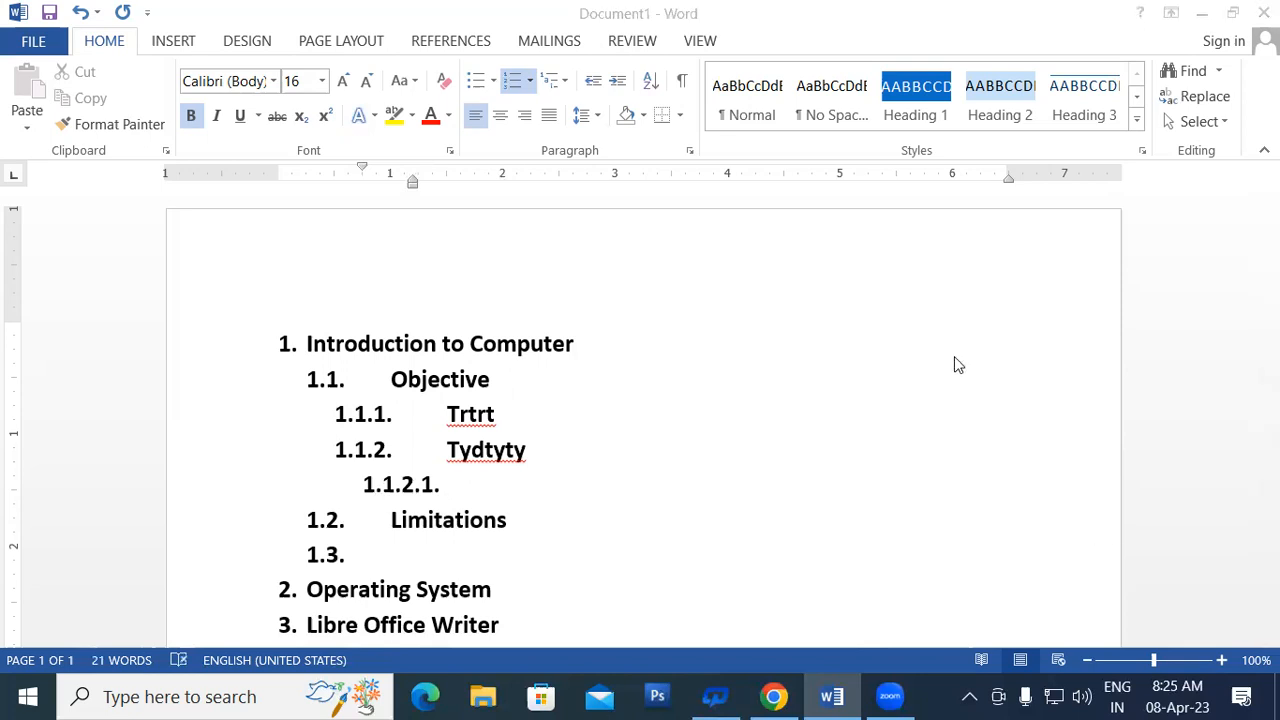
click(660, 357)
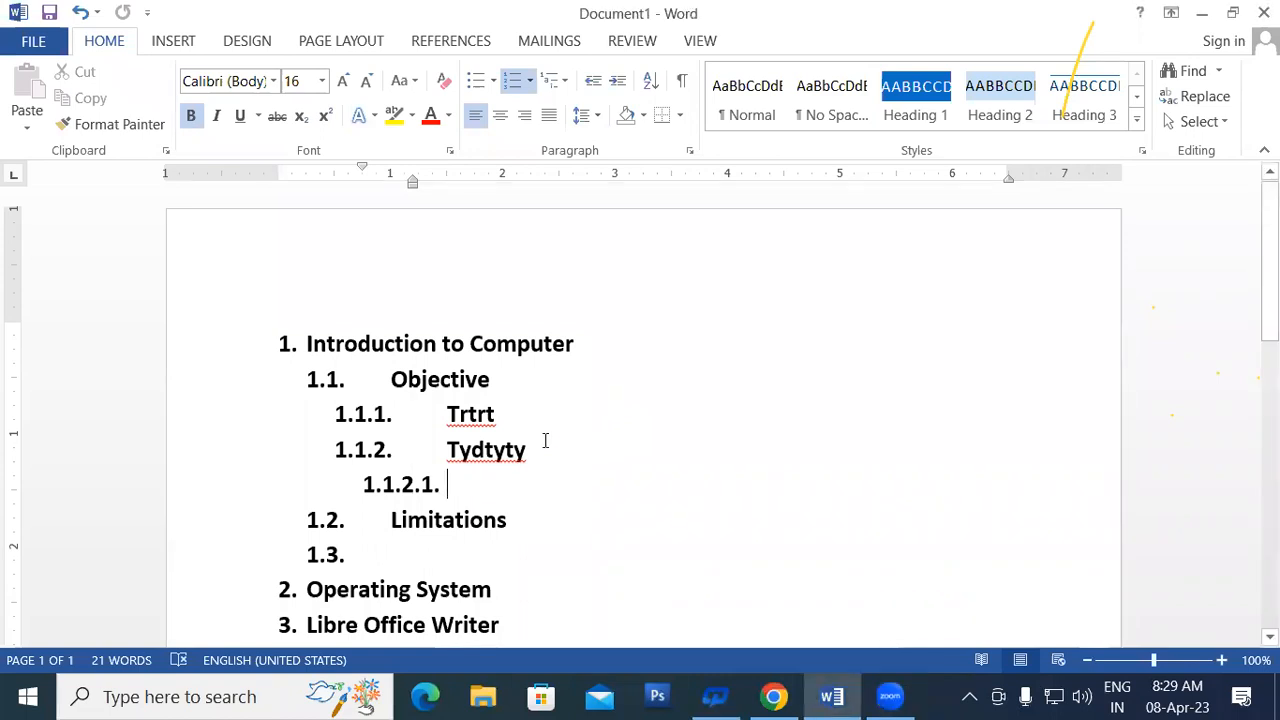
- Create a new blank document and enter three first names, each on its own line
key(ctrl+n)
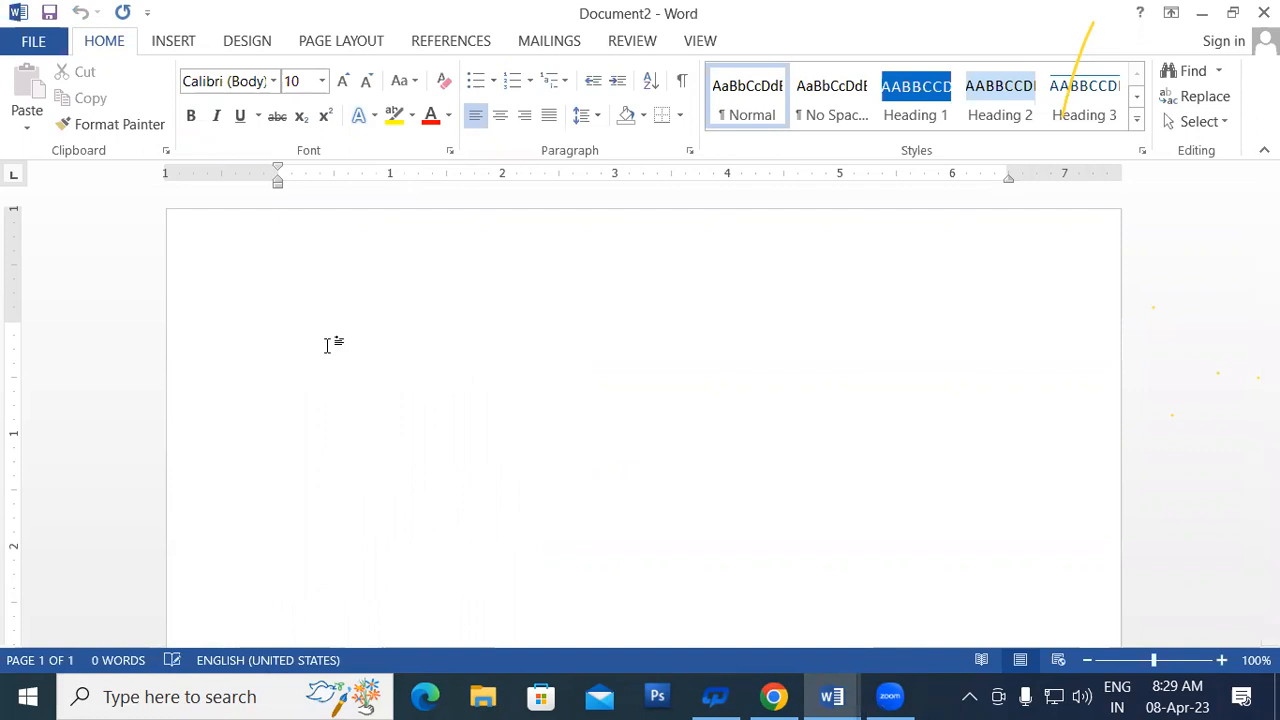
text(A)
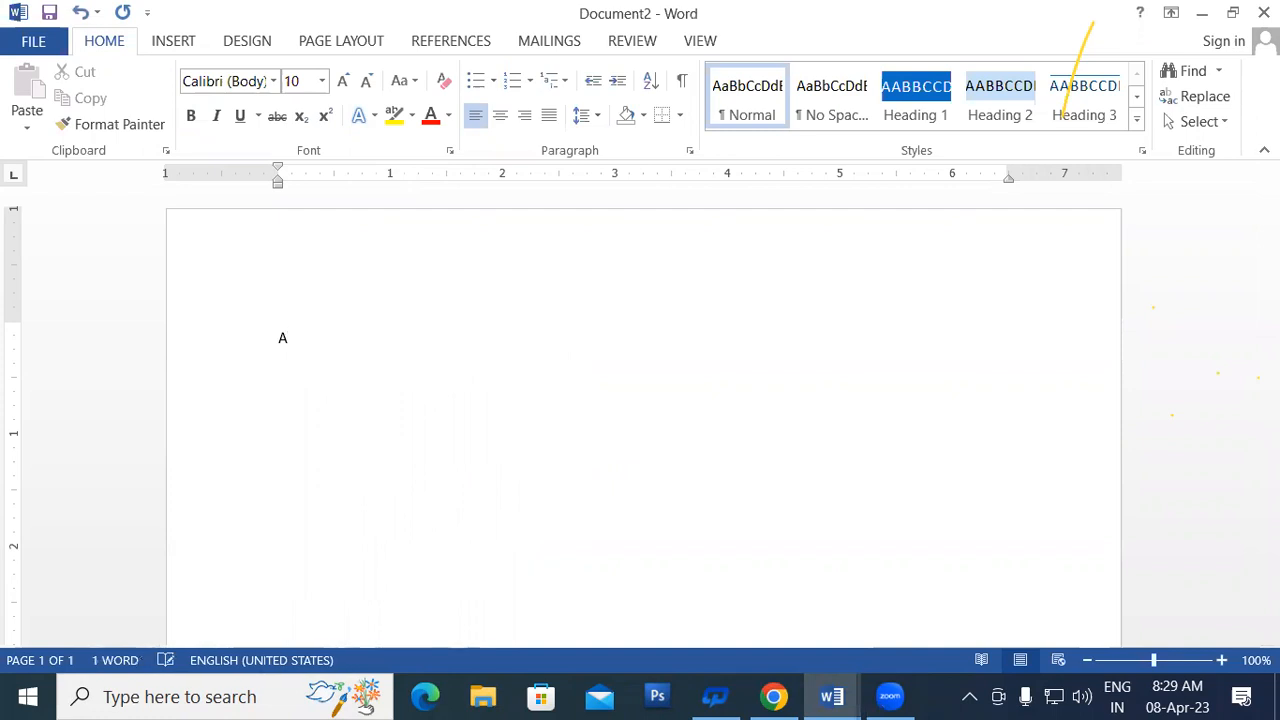
text(bhay)
key(Return)
text(Ra)
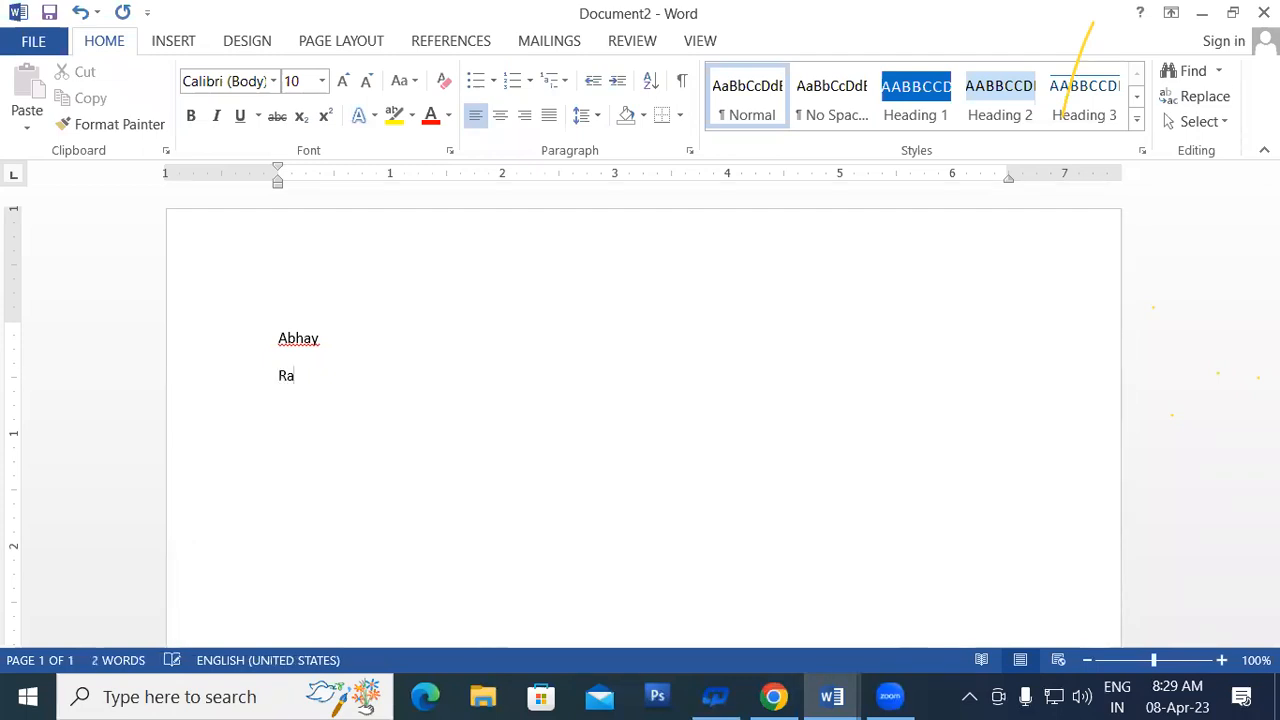
text(meshRap)
key(BackSpace)
key(BackSpace)
key(BackSpace)
key(BackSpace)
text(Rupesh)
key(Return)
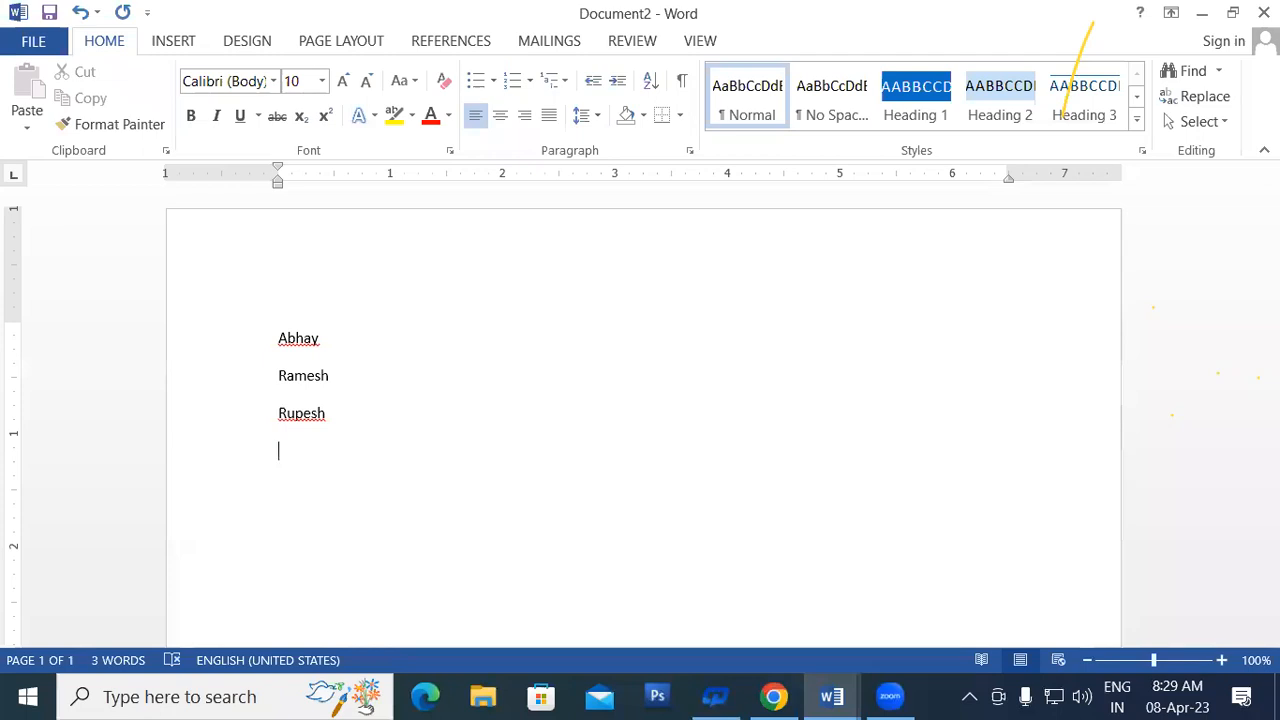
- Extend the list with four more first names, each on a separate line
text(Chandan)
key(Return)
text(Shambhoo)
key(Return)
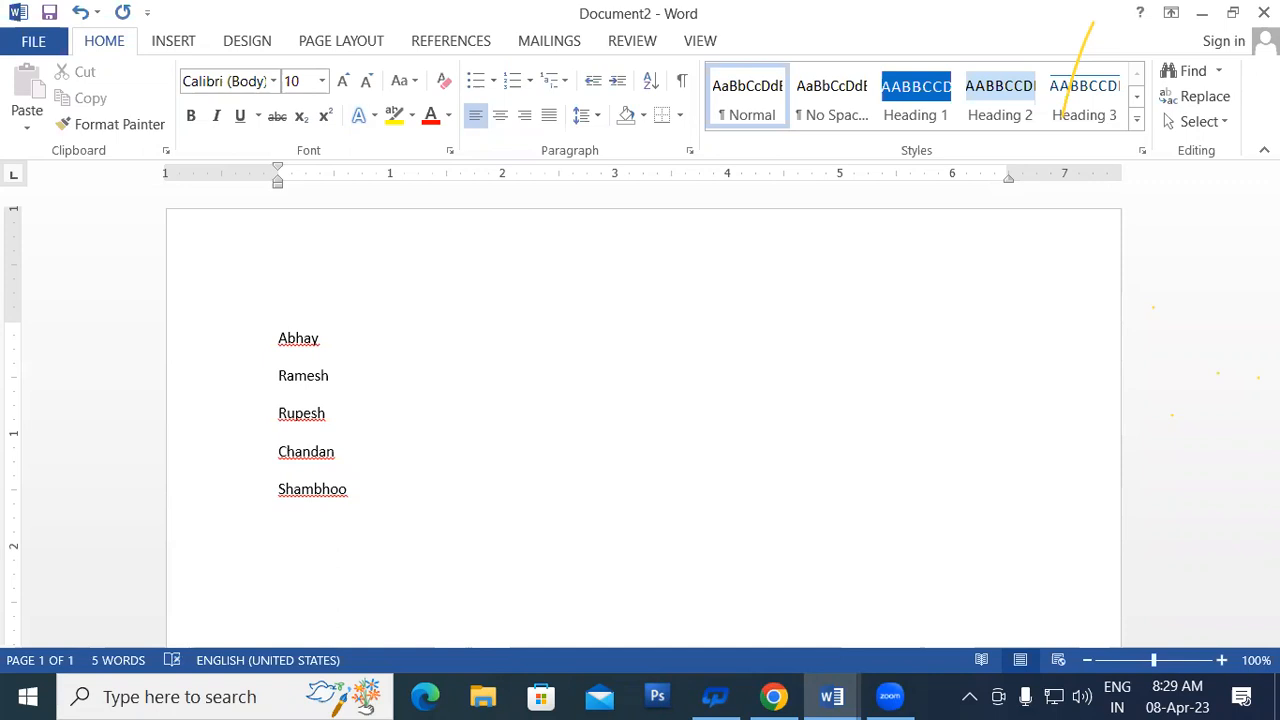
drag(283, 336, 354, 487)
click(324, 342)
click(360, 494)
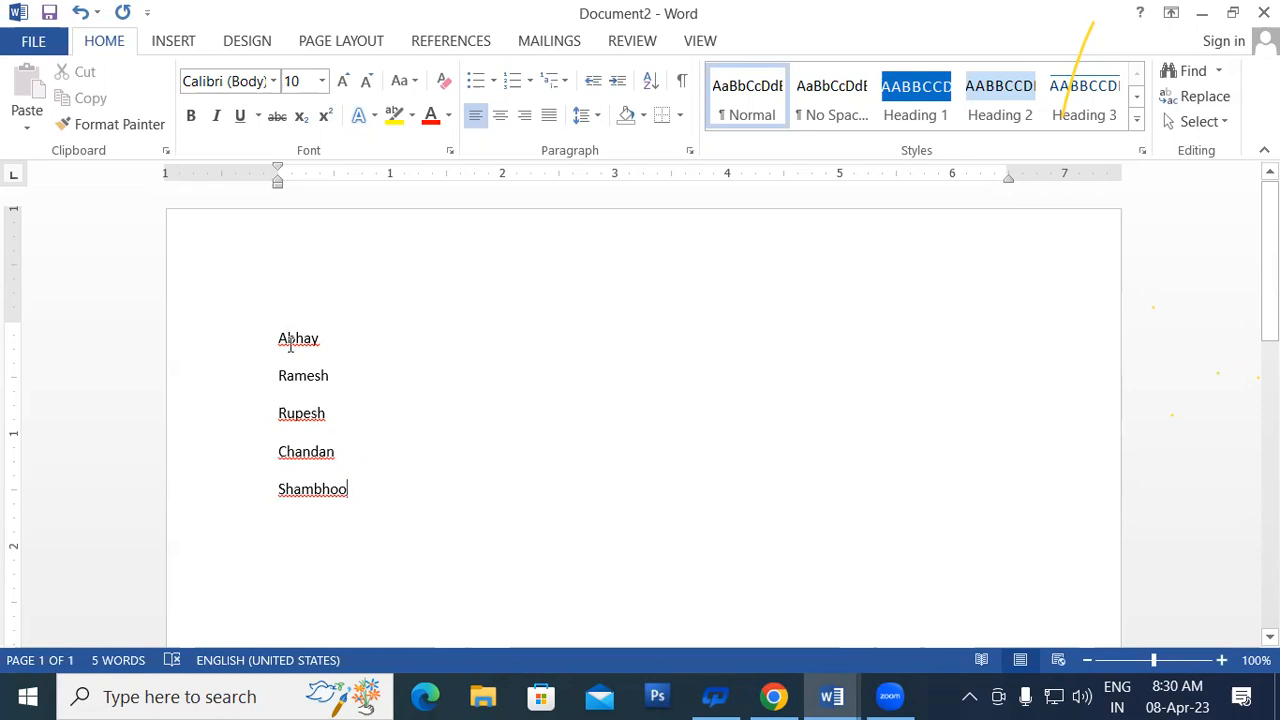
key(Return)
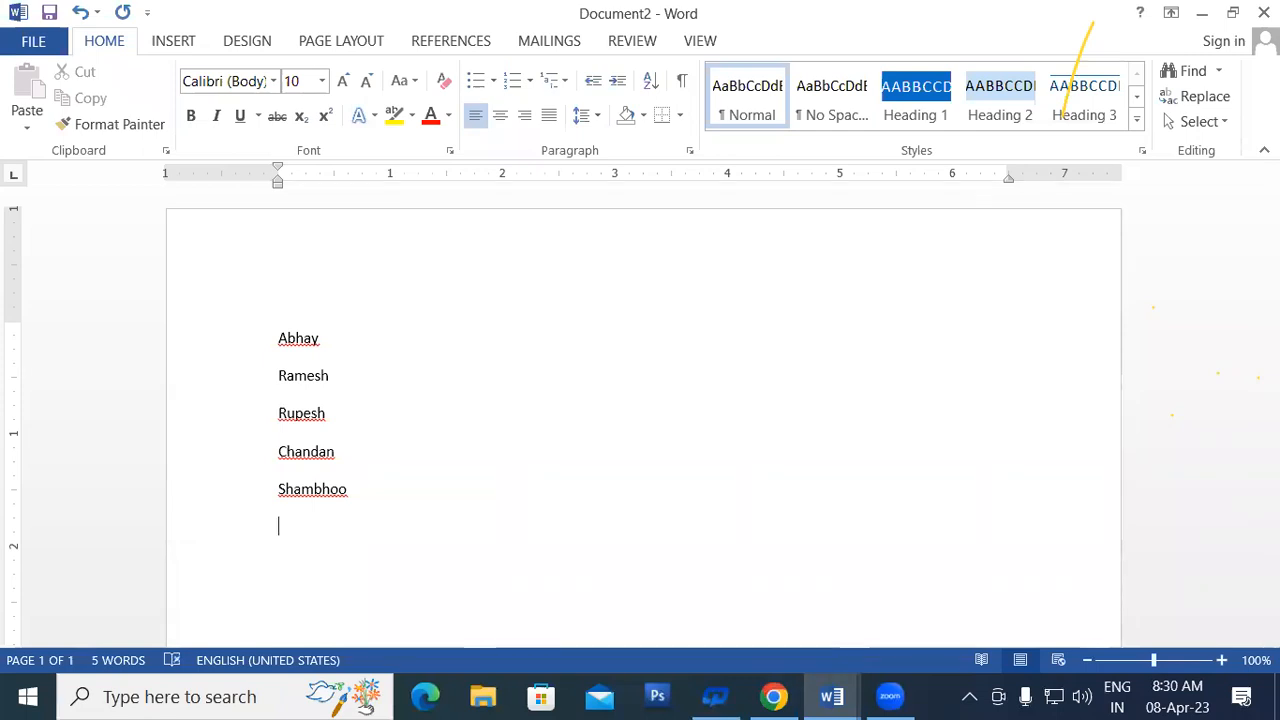
text(Ajay )
text(Deepak)
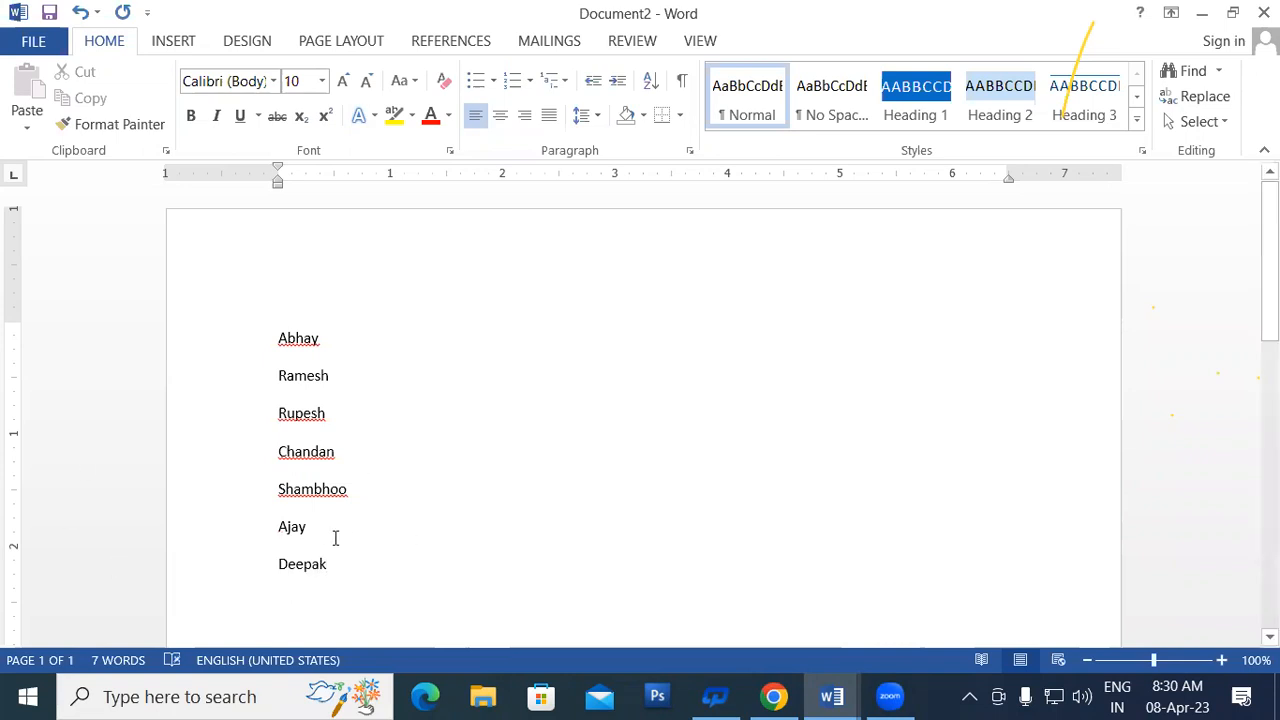
- Sort all seven names by paragraphs as text in ascending order, with no header row
scroll(330, 520, down, 1)
click(309, 469)
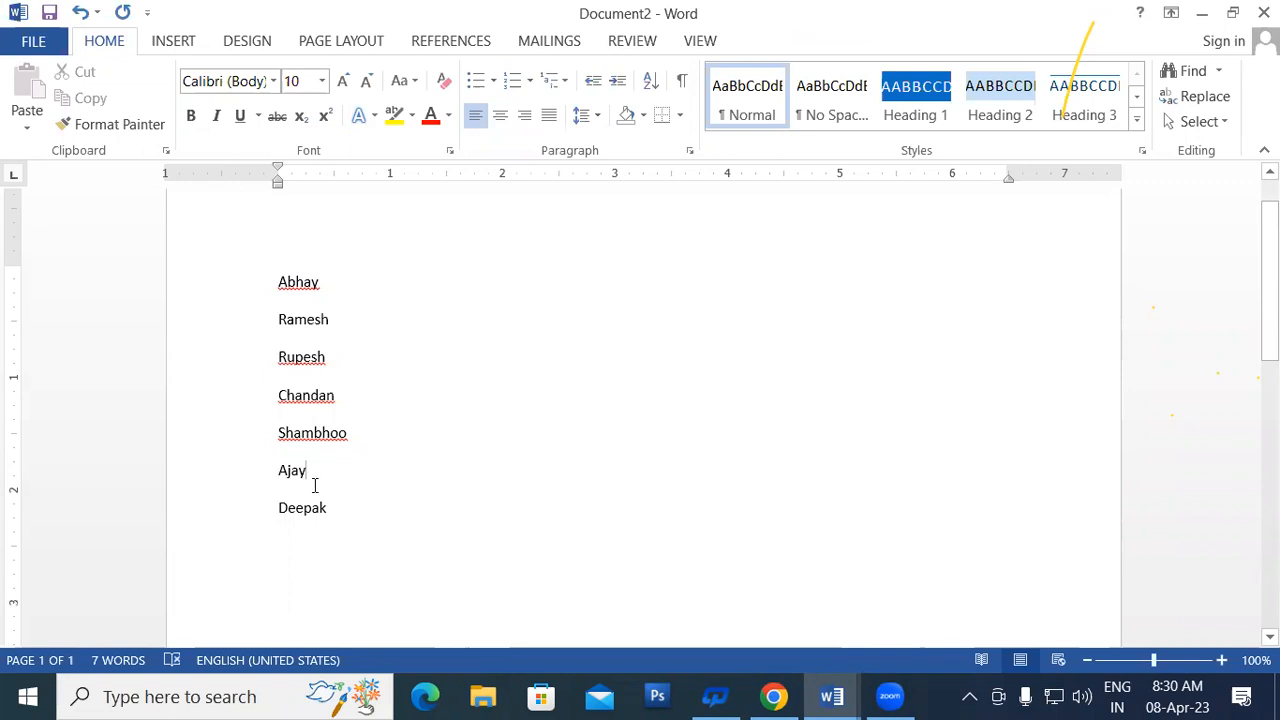
drag(331, 512, 266, 262)
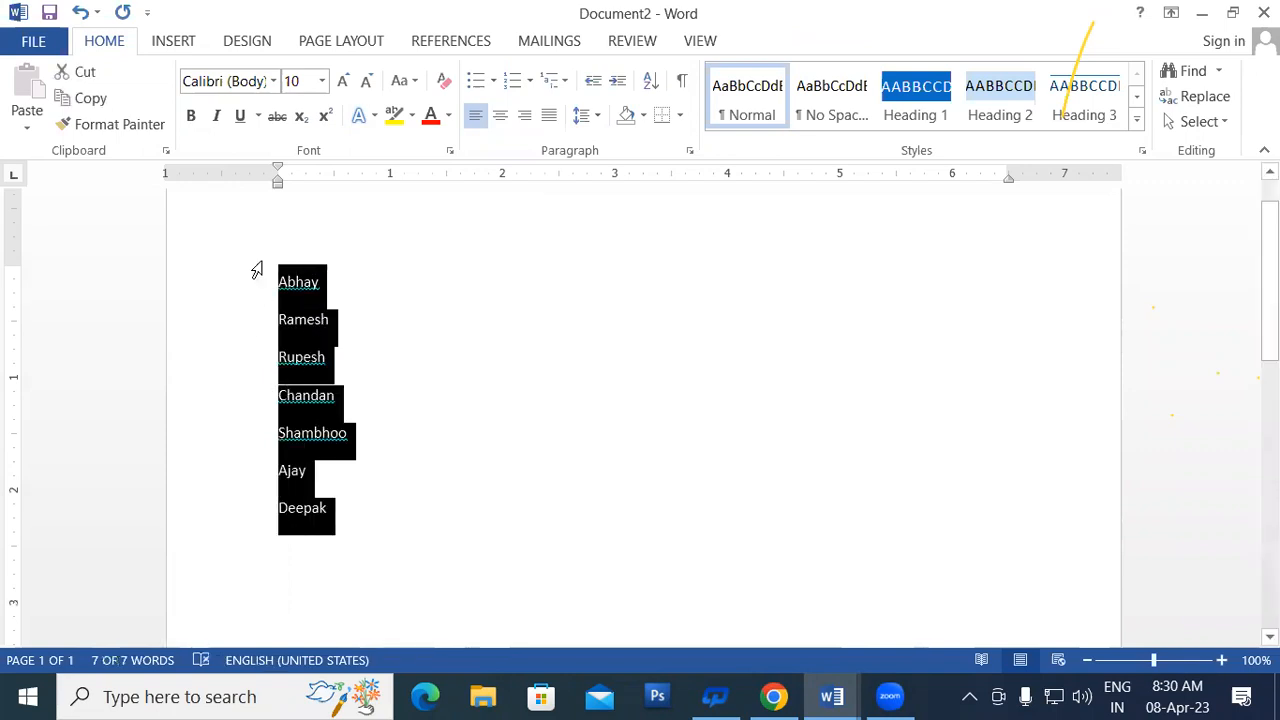
click(390, 542)
drag(279, 276, 340, 531)
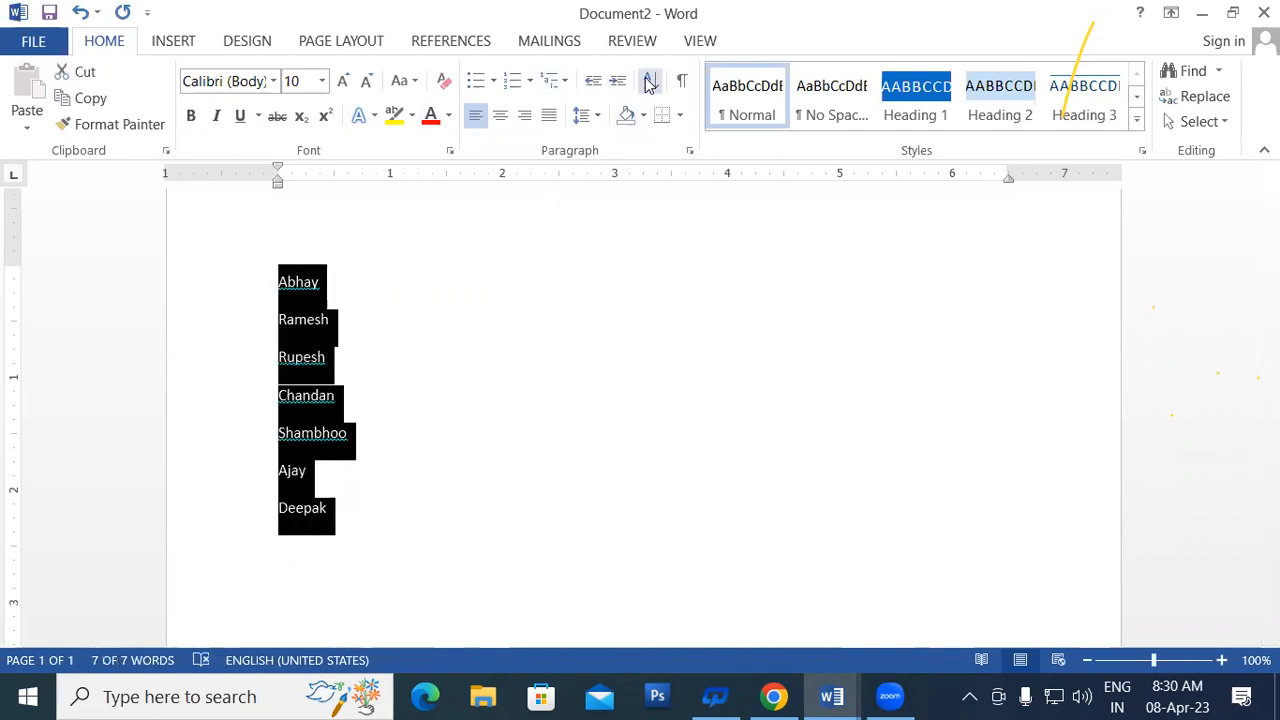
click(648, 84)
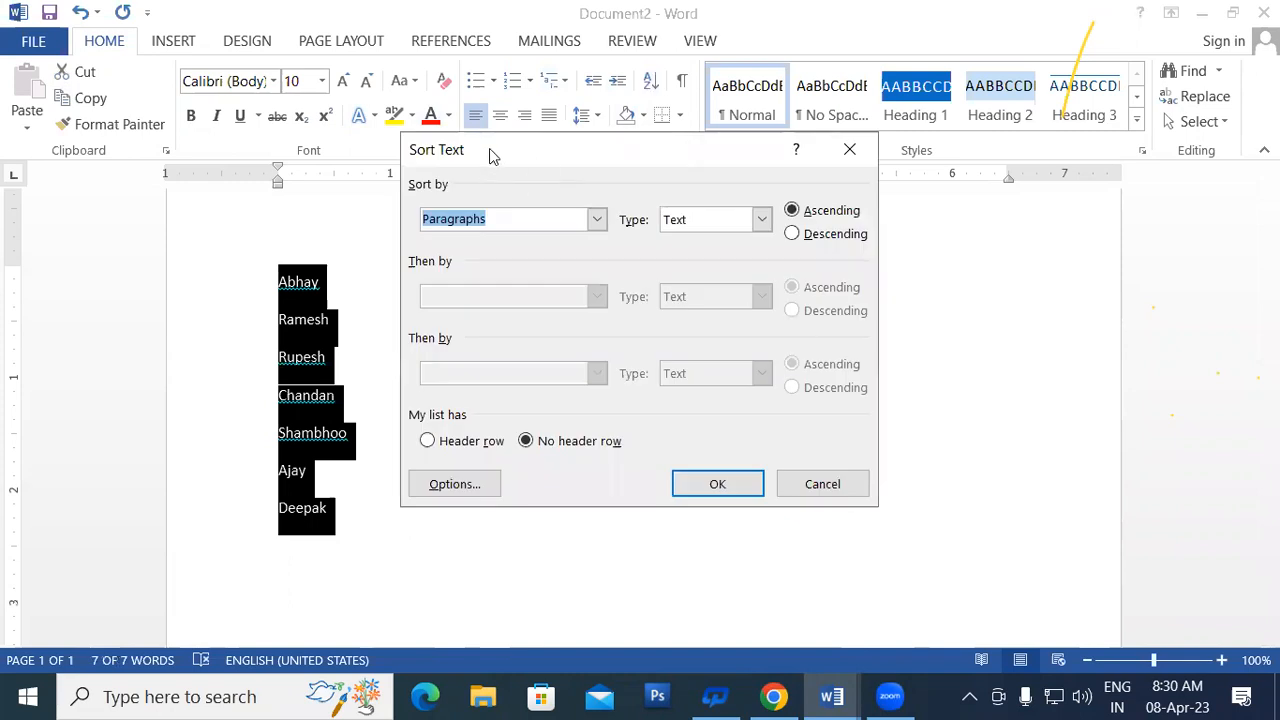
drag(489, 148, 433, 86)
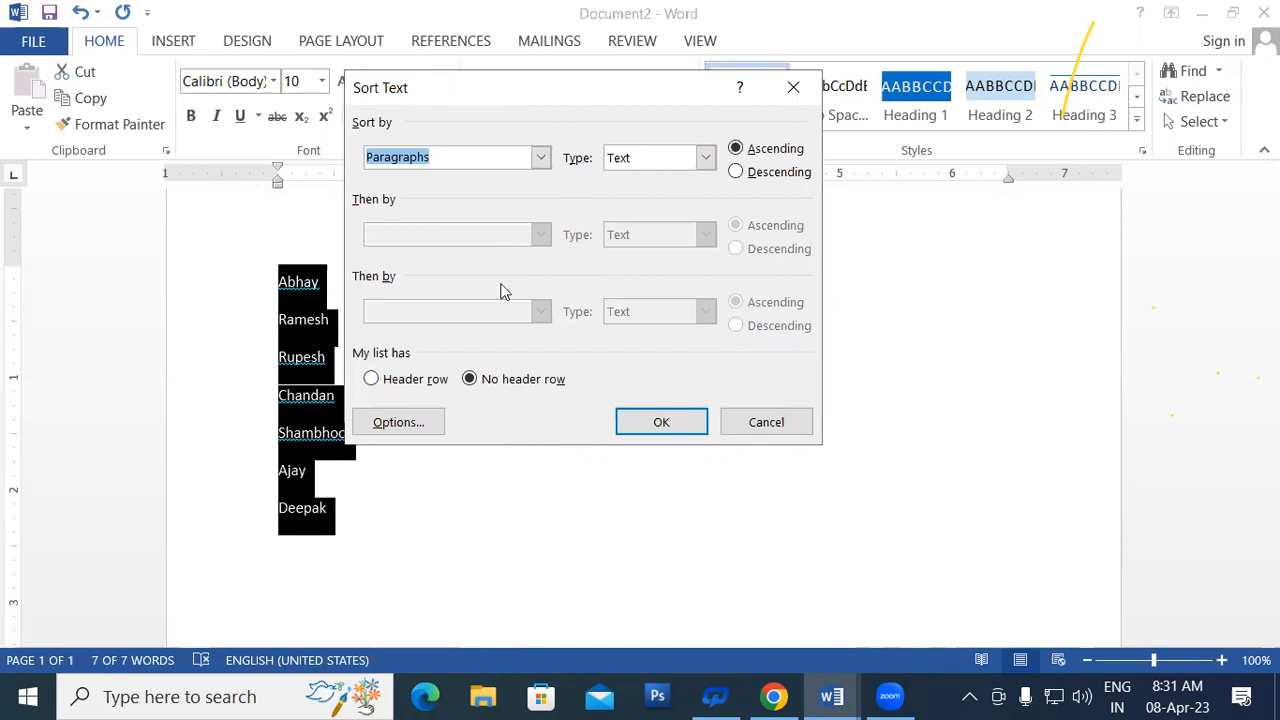
click(708, 160)
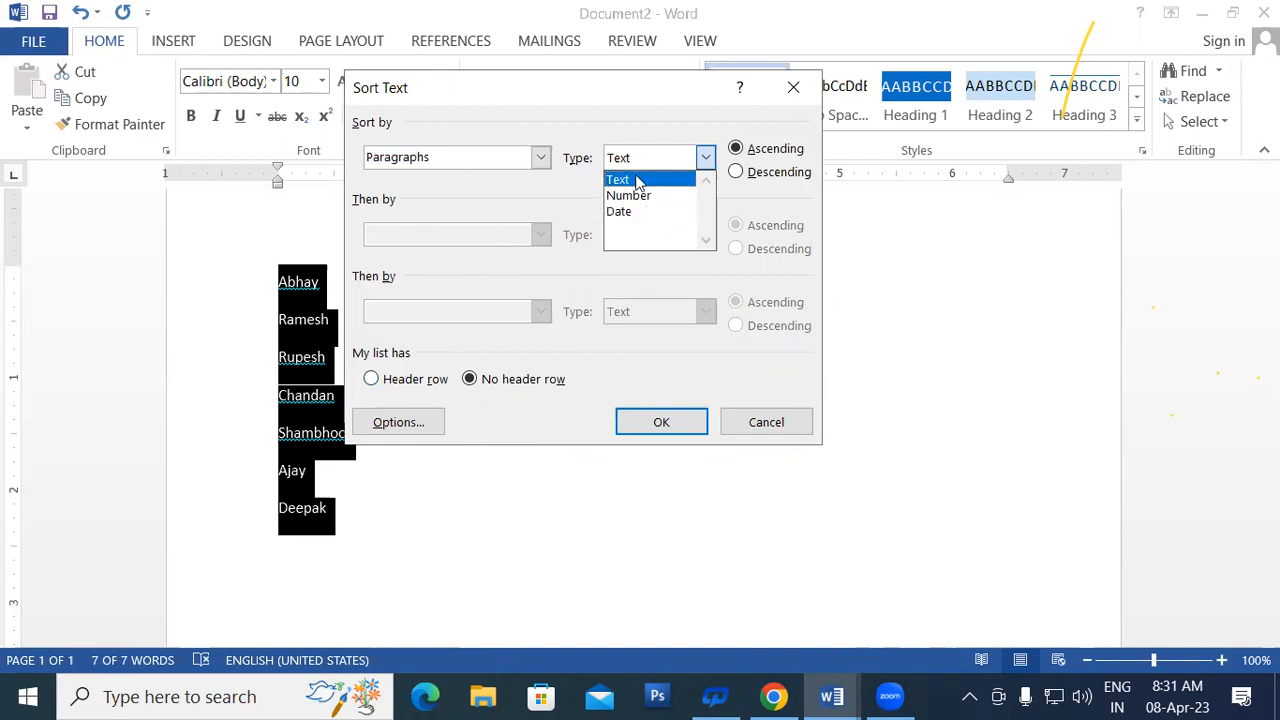
click(533, 195)
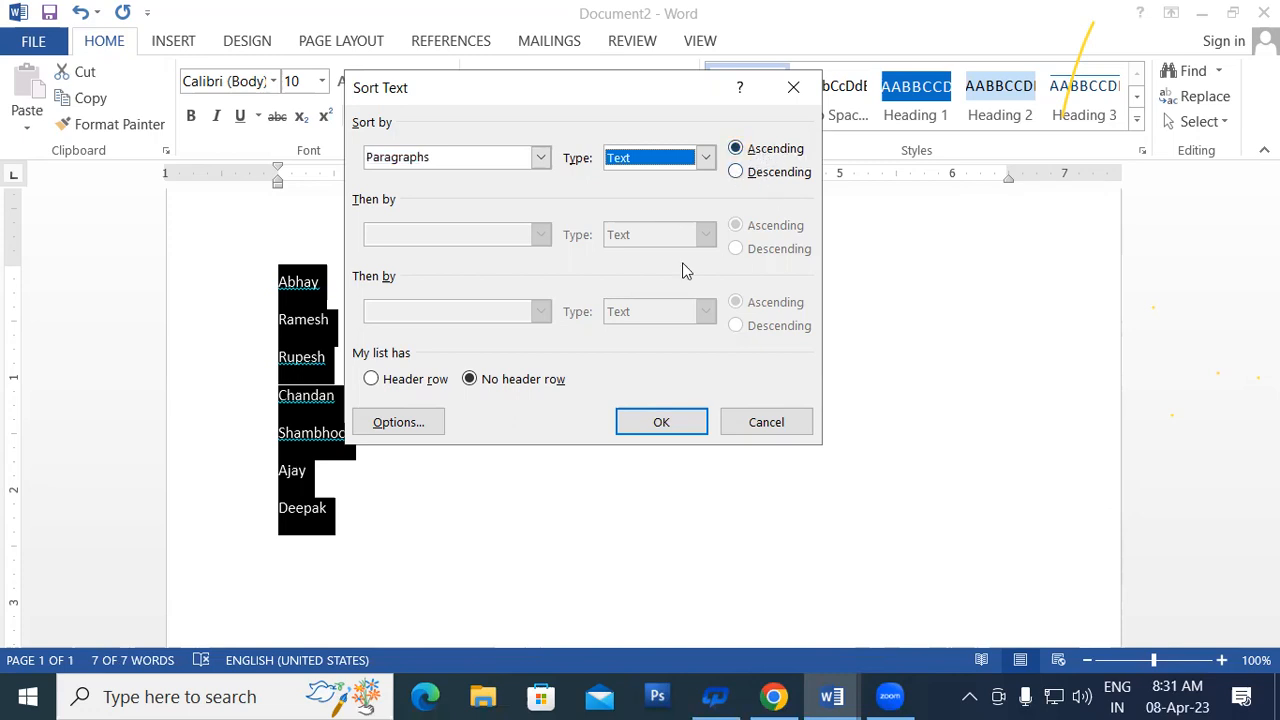
drag(551, 91, 711, 106)
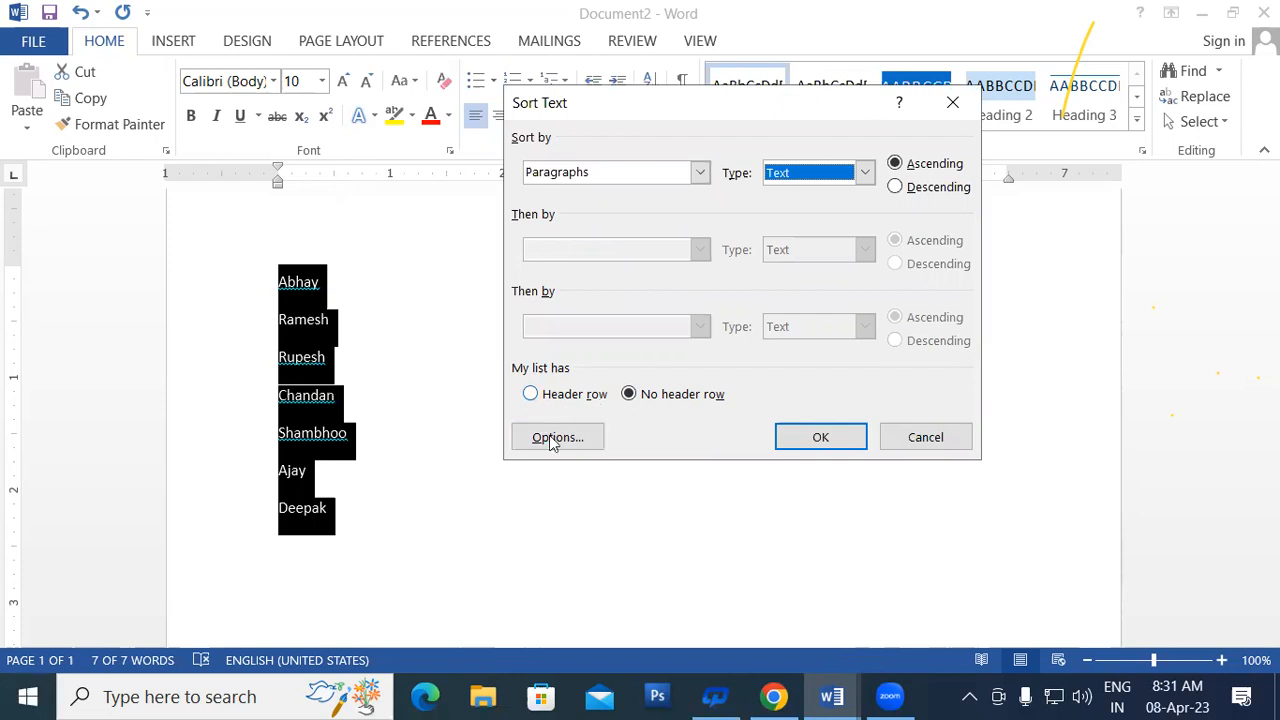
click(820, 437)
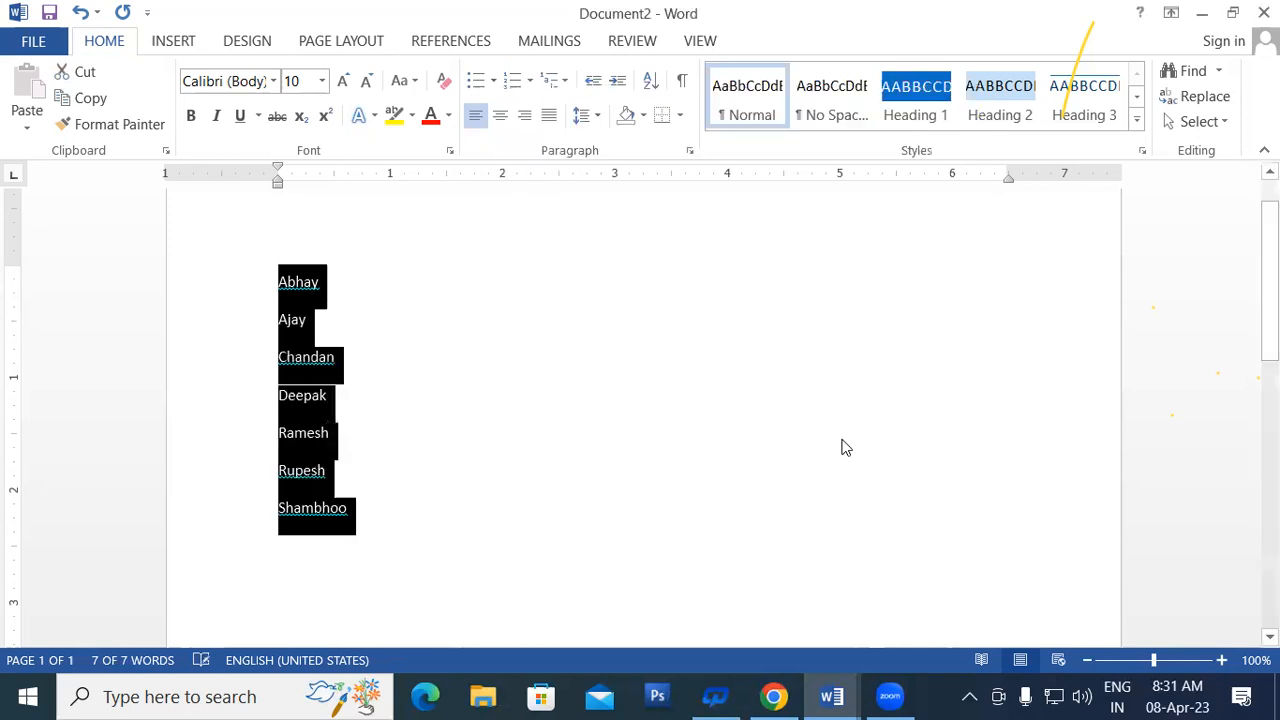
click(414, 525)
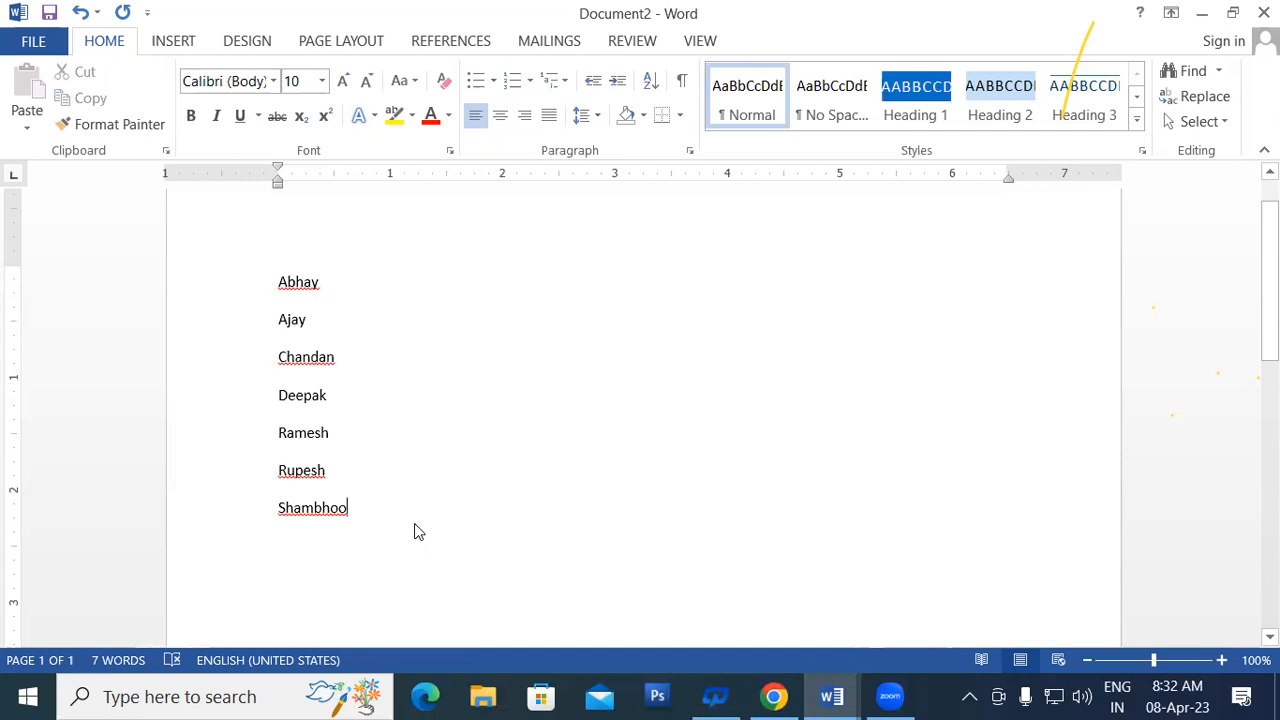
- Sort all seven names by paragraphs as text in descending order, with no header row
drag(276, 280, 318, 330)
click(318, 330)
mouse_move(277, 285)
mouse_down()
mouse_move(318, 372)
mouse_move(363, 540)
mouse_move(267, 288)
mouse_up()
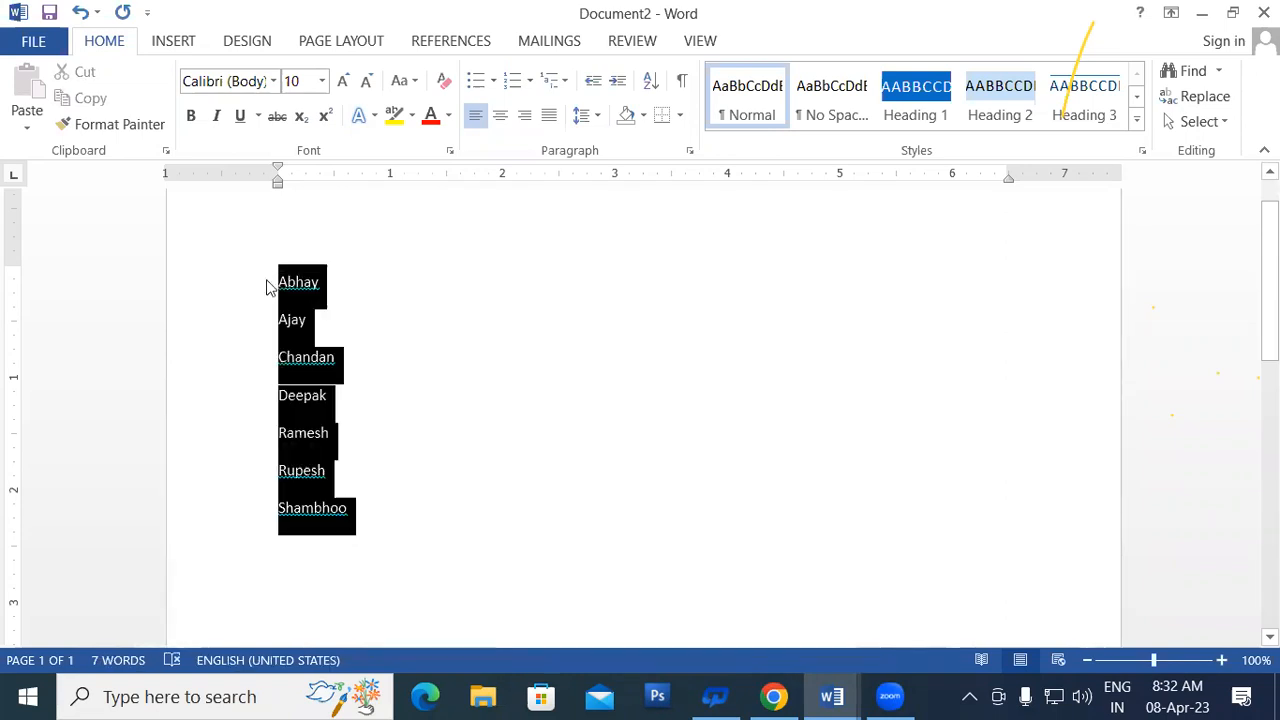
click(650, 80)
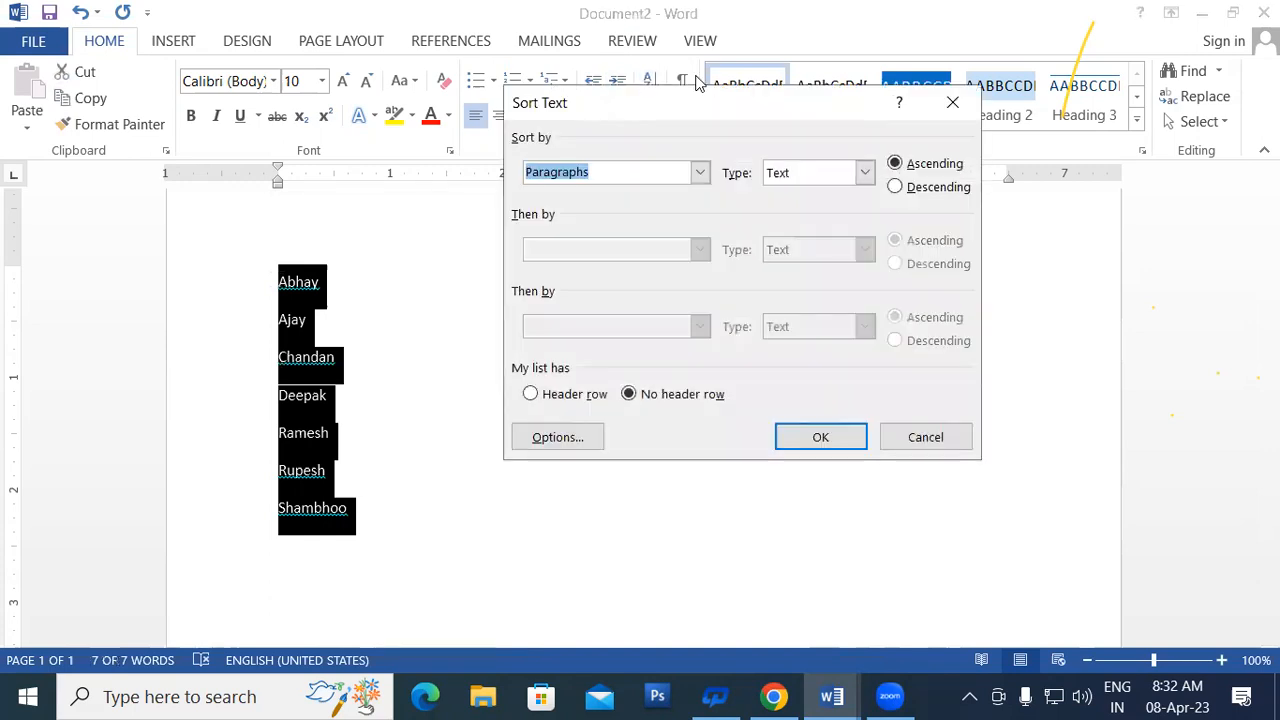
click(895, 186)
click(822, 437)
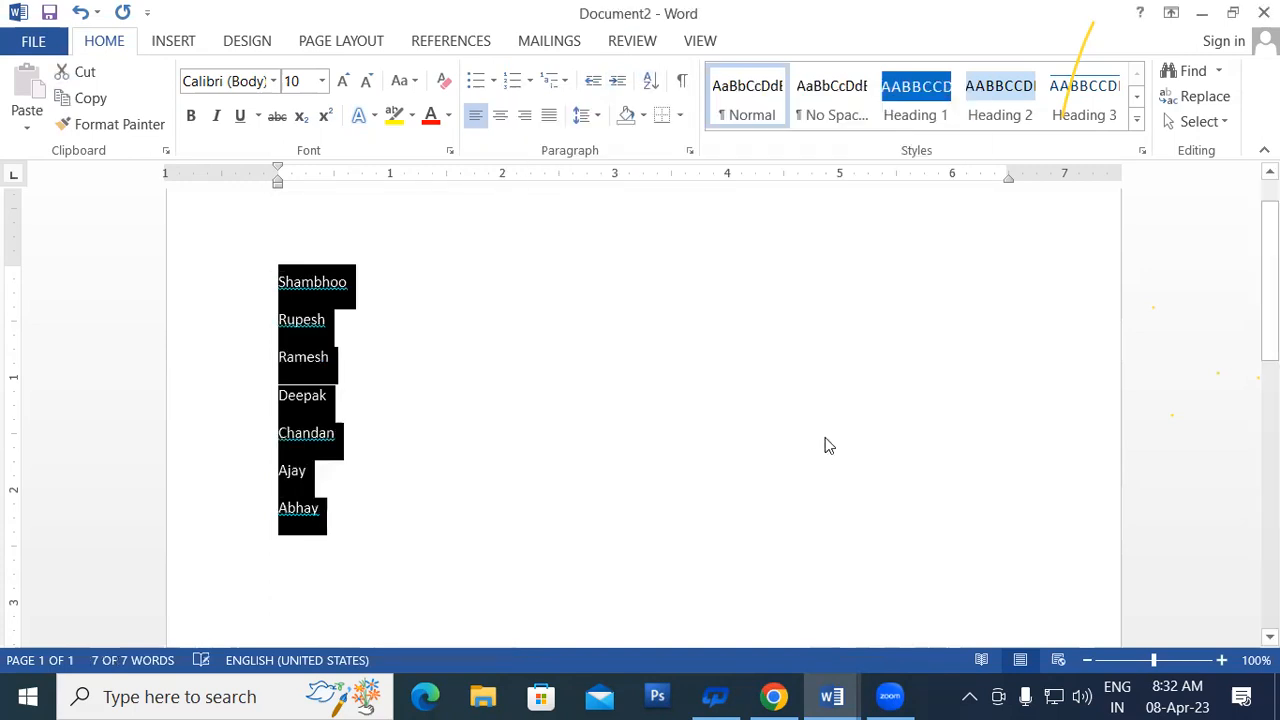
click(452, 530)
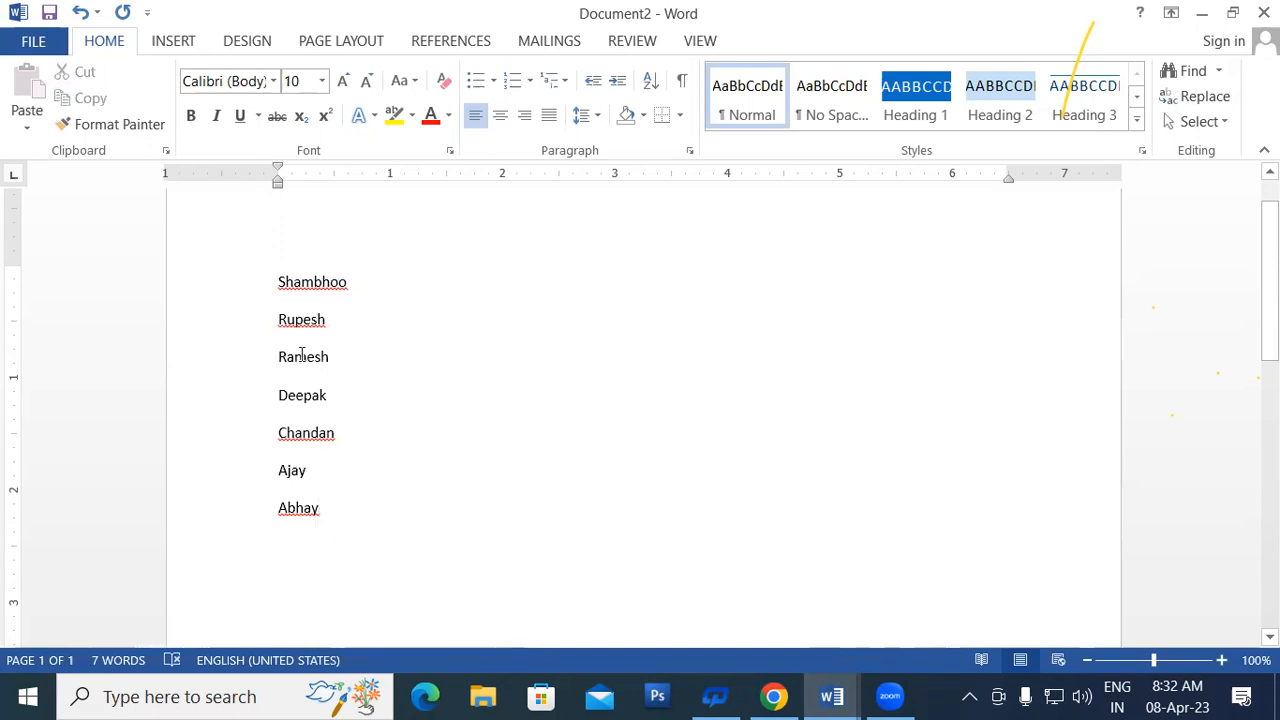
drag(279, 320, 332, 316)
double_click(280, 283)
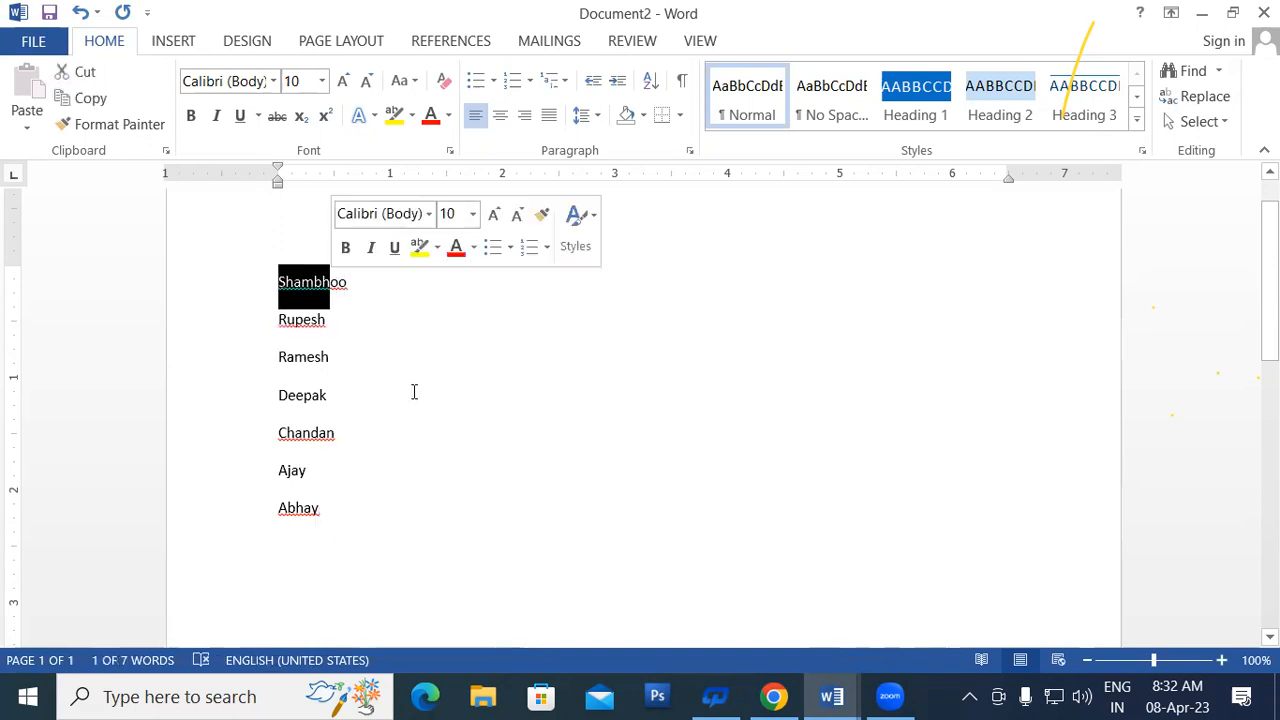
click(378, 486)
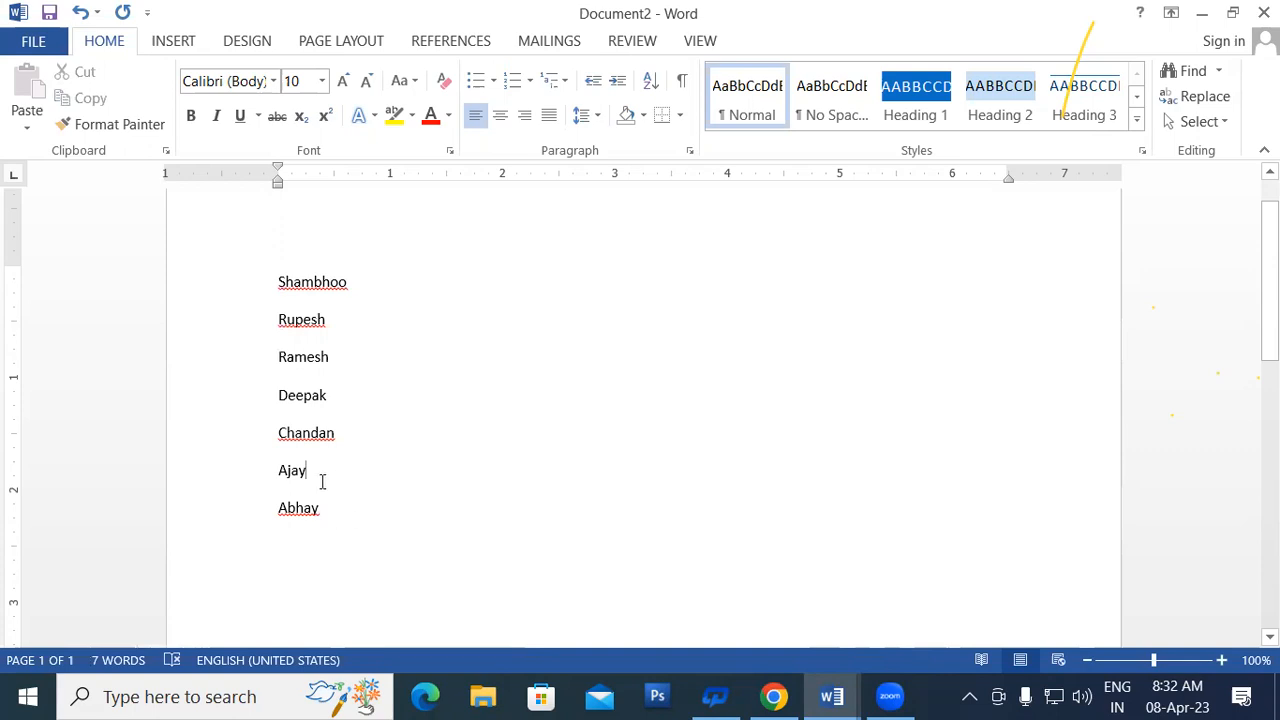
- Delete the whole list of names and generate sample paragraphs in its place with =rand()
triple_click(258, 195)
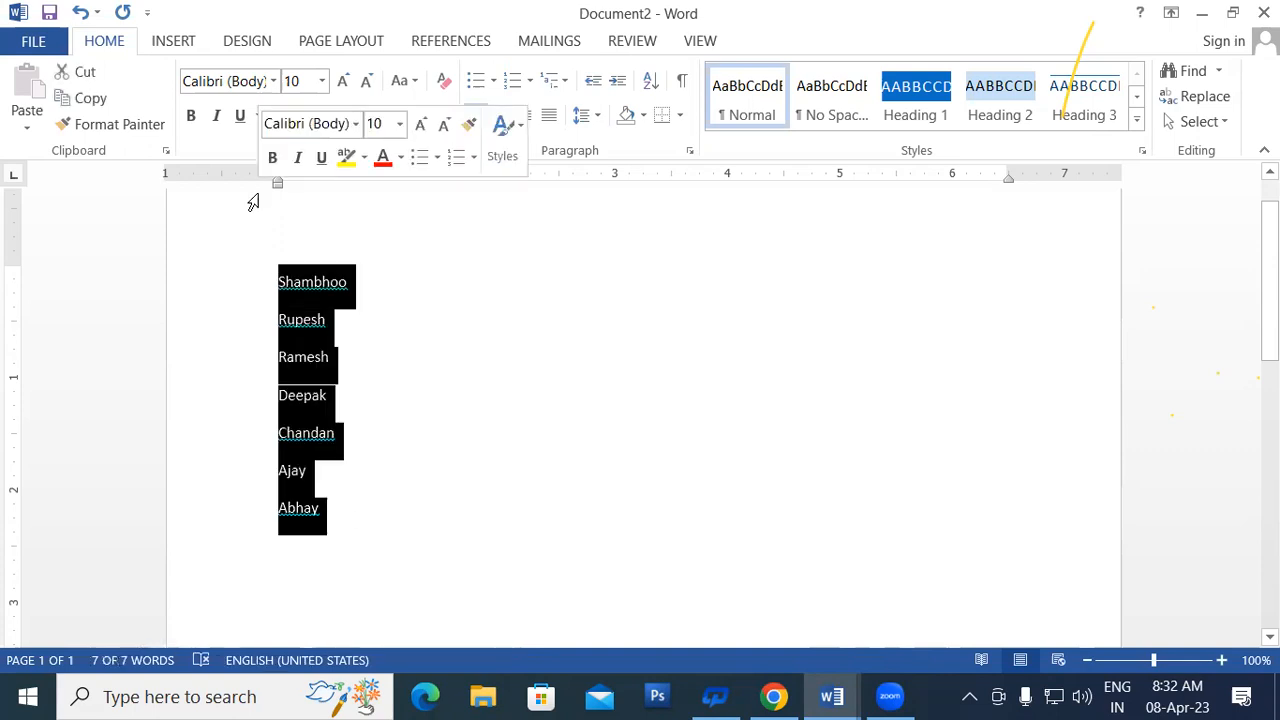
key(Delete)
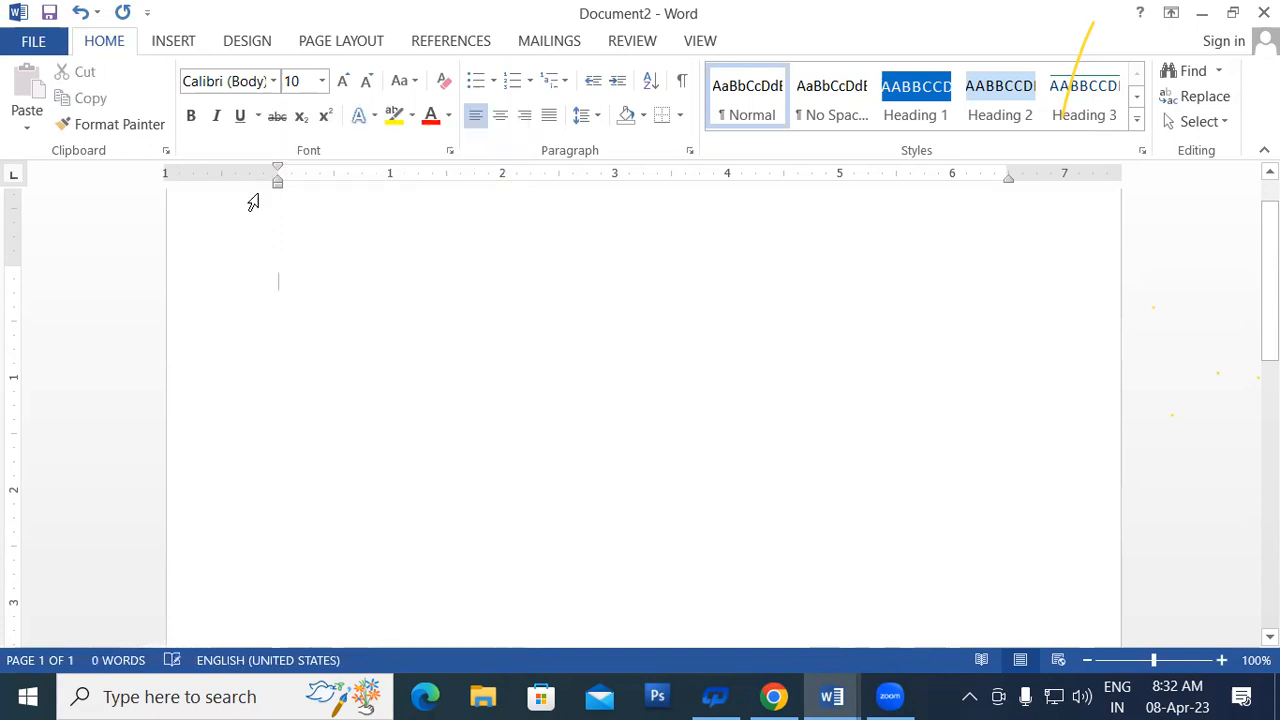
text(=rand())
key(Return)
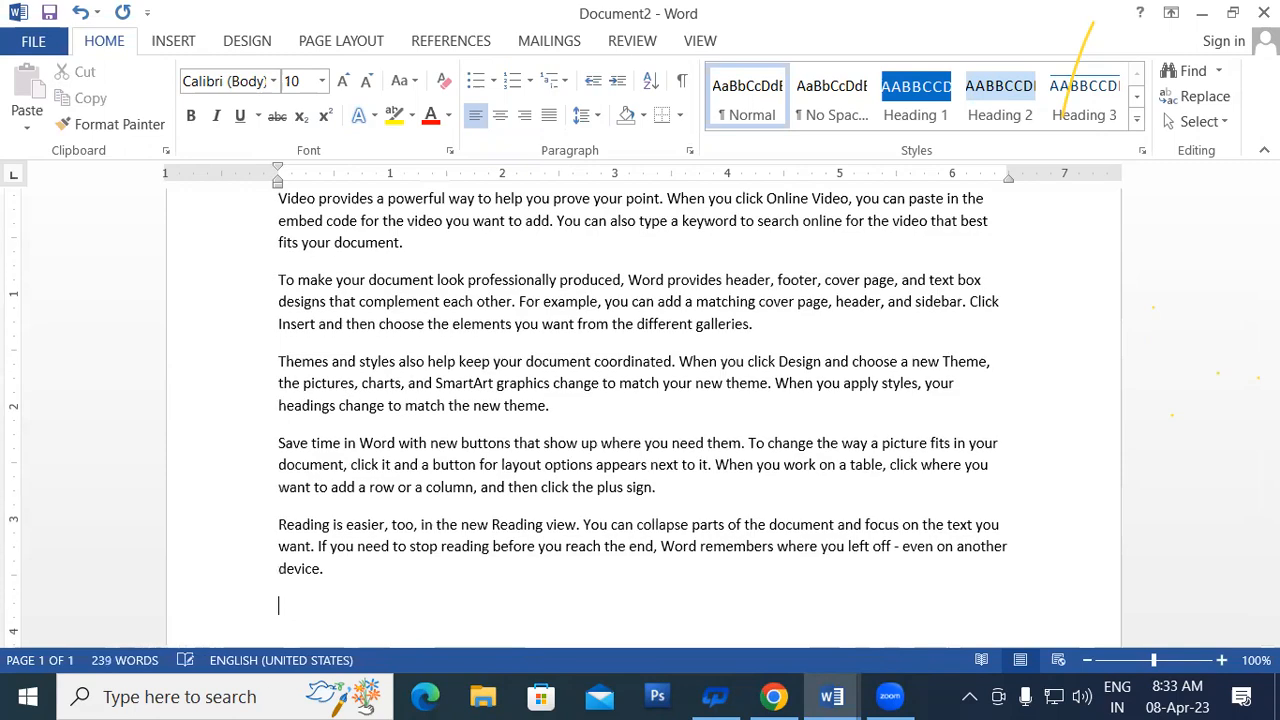
- Examine the opening letter of each sample paragraph to see the order they are in before sorting
scroll(766, 477, up, 1)
drag(276, 254, 286, 256)
click(286, 260)
drag(273, 335, 286, 337)
click(272, 412)
drag(277, 420, 298, 450)
scroll(283, 420, down, 1)
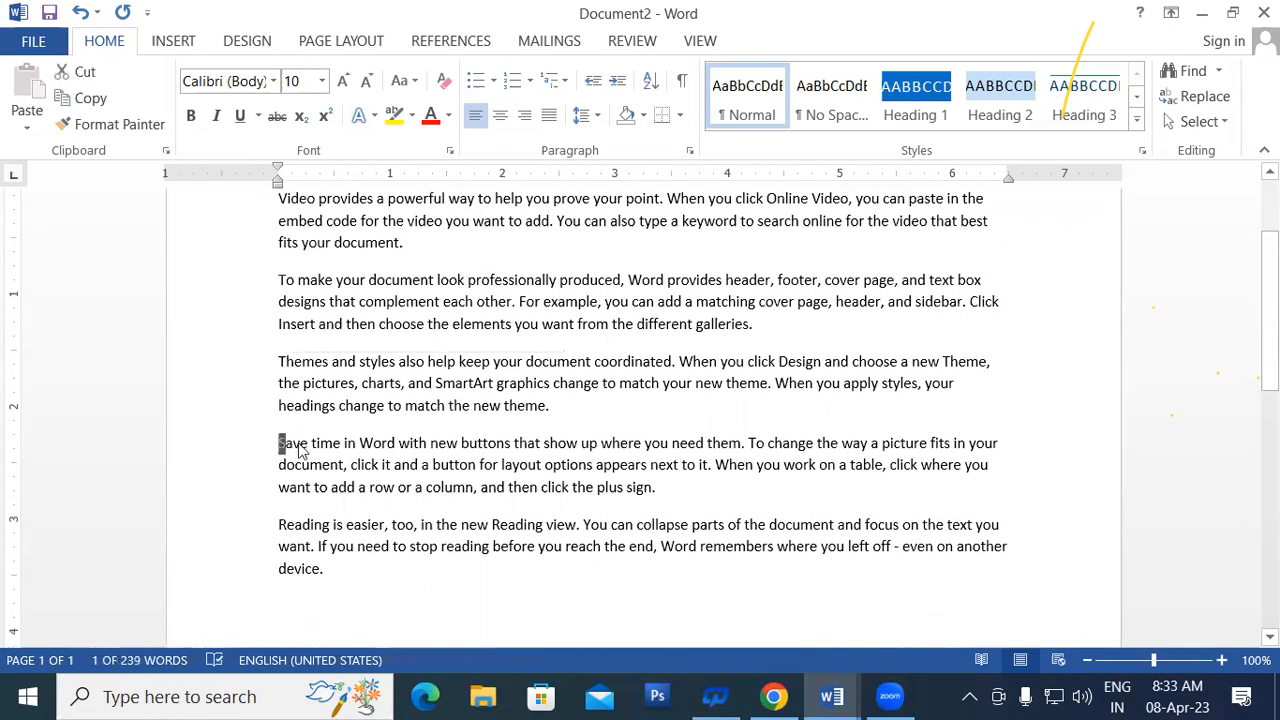
drag(276, 527, 298, 528)
click(323, 529)
scroll(323, 517, up, 2)
scroll(326, 450, down, 2)
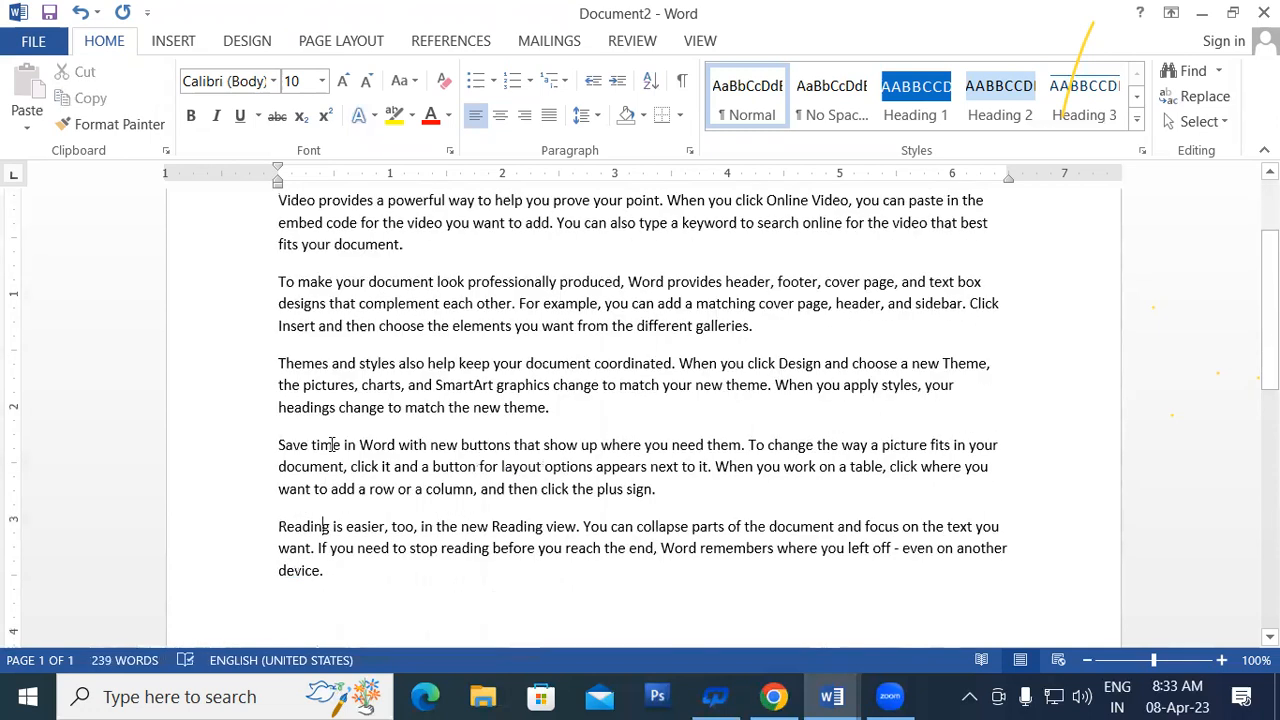
scroll(326, 430, up, 1)
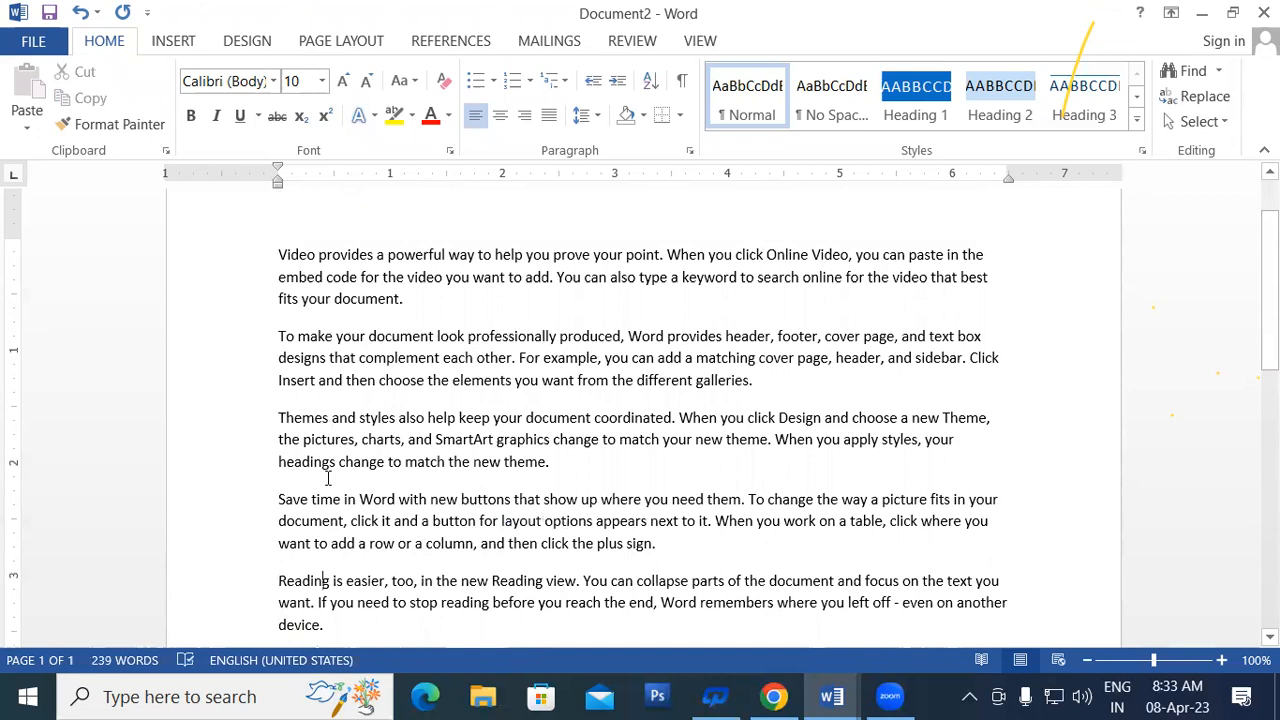
scroll(327, 479, down, 1)
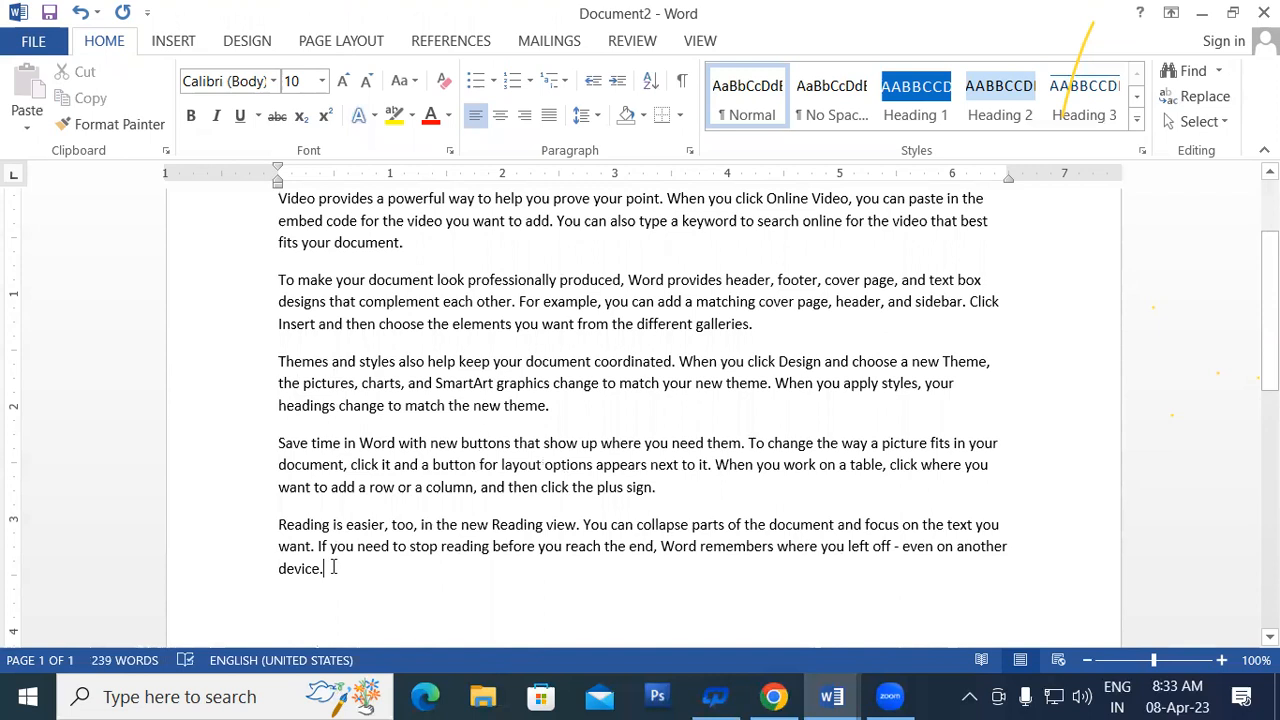
scroll(333, 575, up, 2)
scroll(297, 310, down, 1)
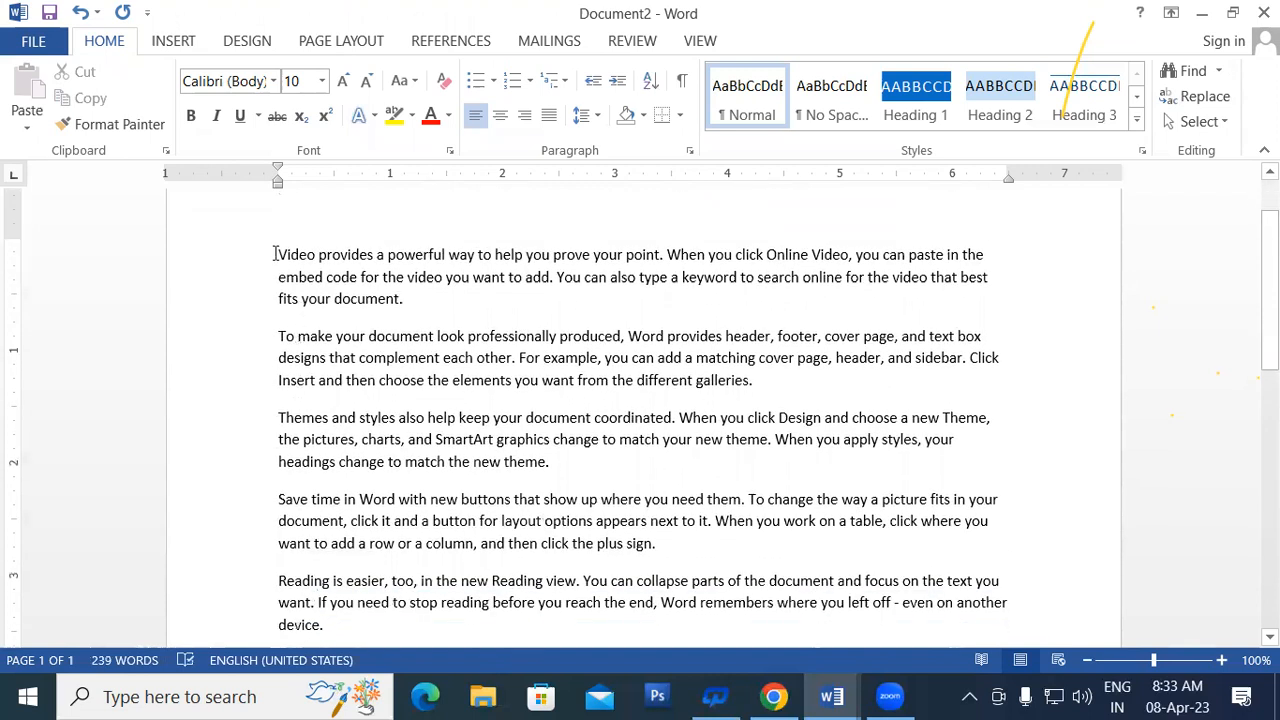
drag(278, 254, 285, 288)
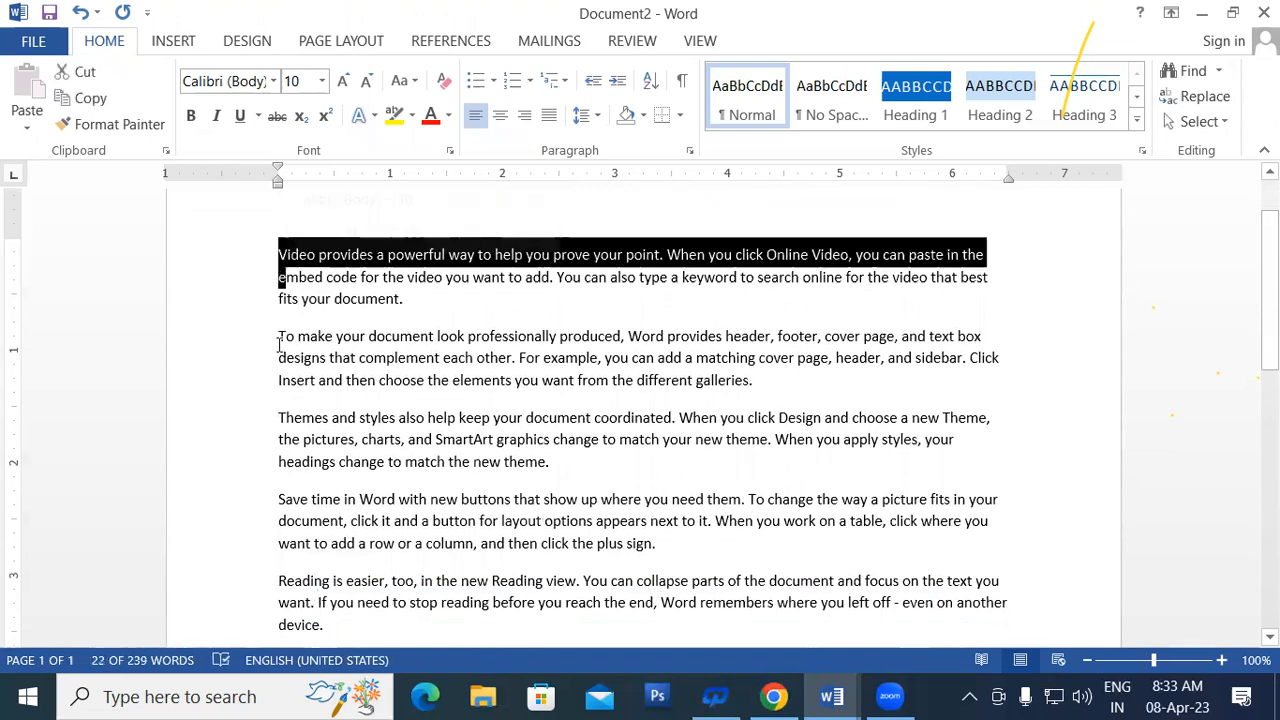
drag(279, 343, 300, 352)
click(305, 382)
scroll(347, 534, down, 2)
- Sort all the sample paragraphs by paragraphs as text in ascending order, with no header row
drag(340, 523, 271, 334)
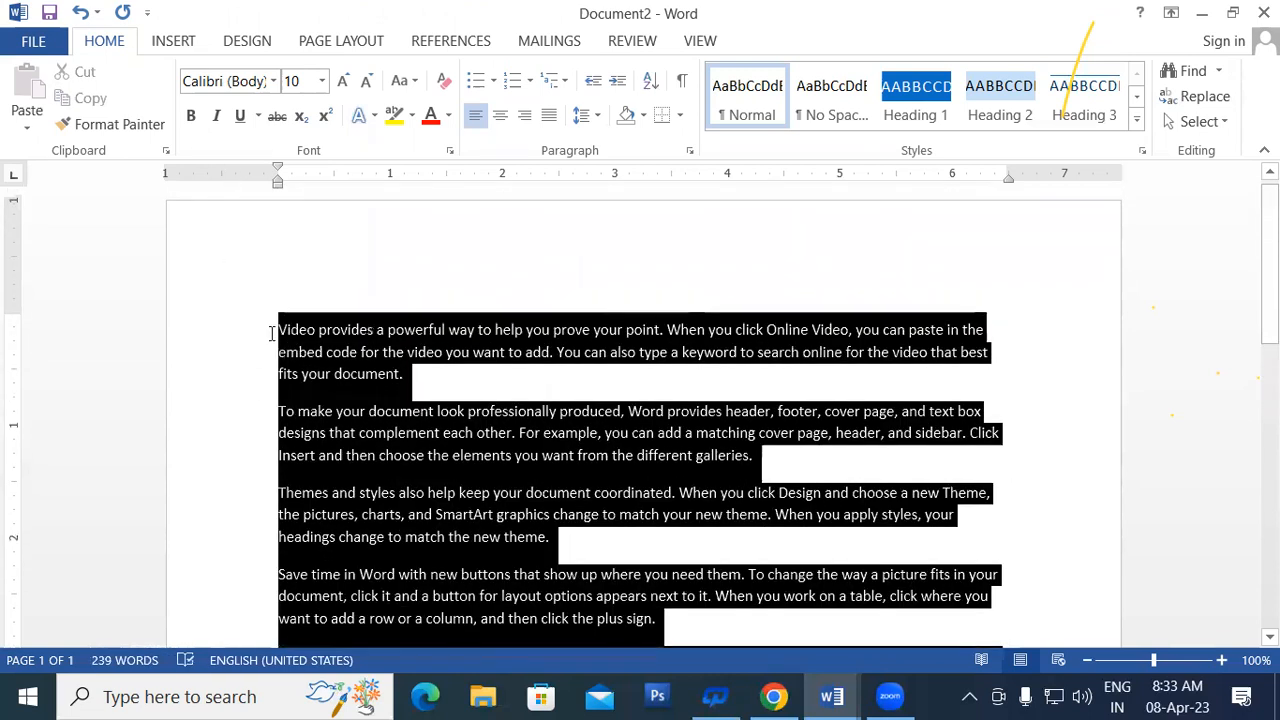
scroll(419, 503, down, 4)
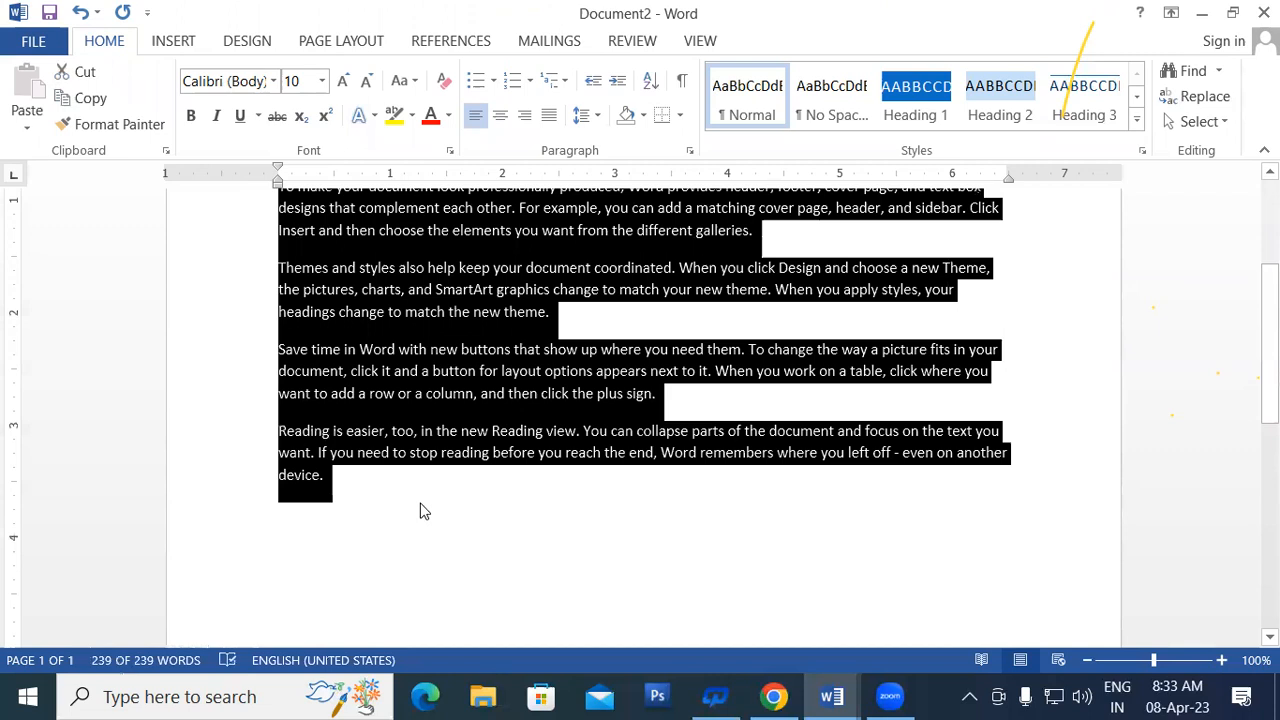
scroll(420, 503, up, 4)
scroll(420, 503, down, 2)
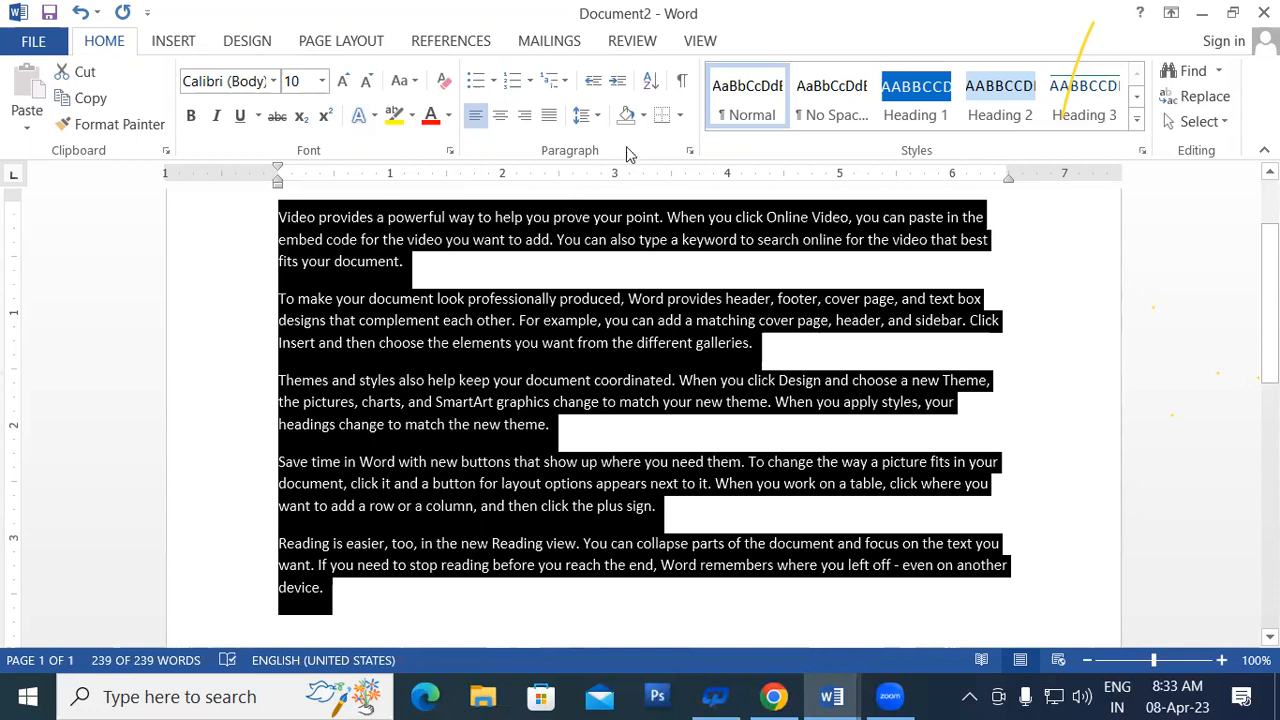
click(651, 80)
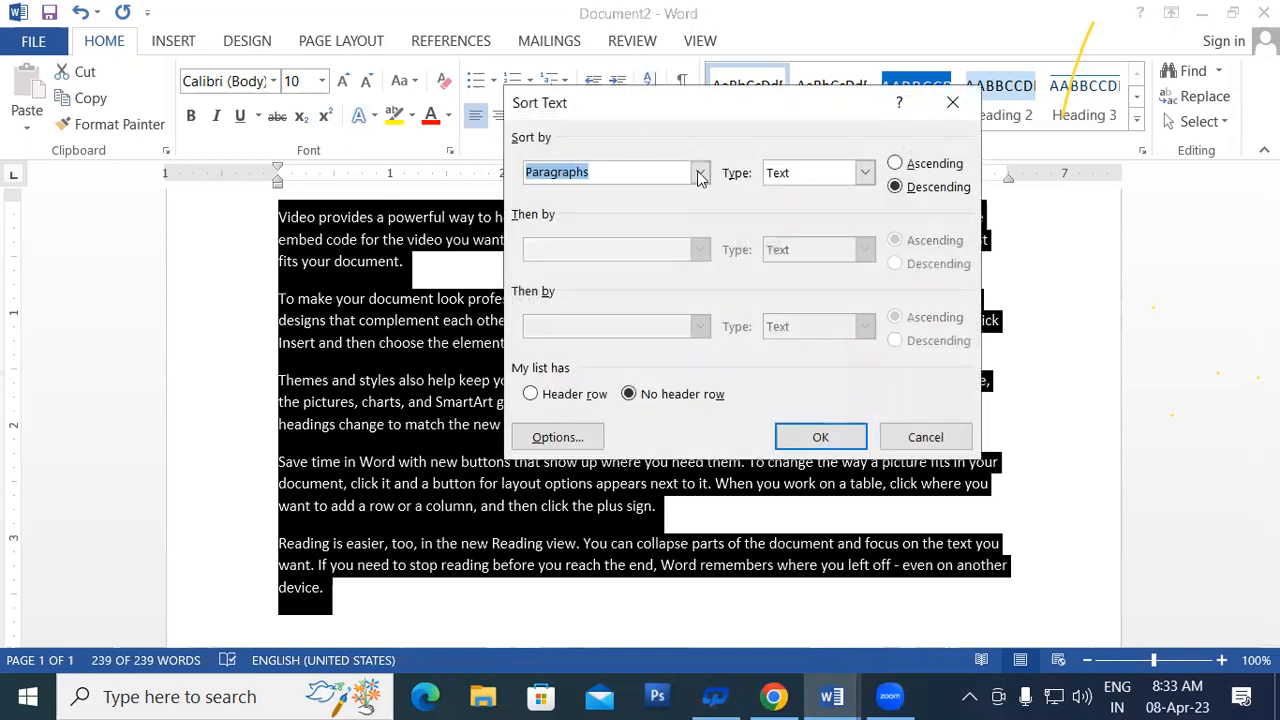
click(897, 166)
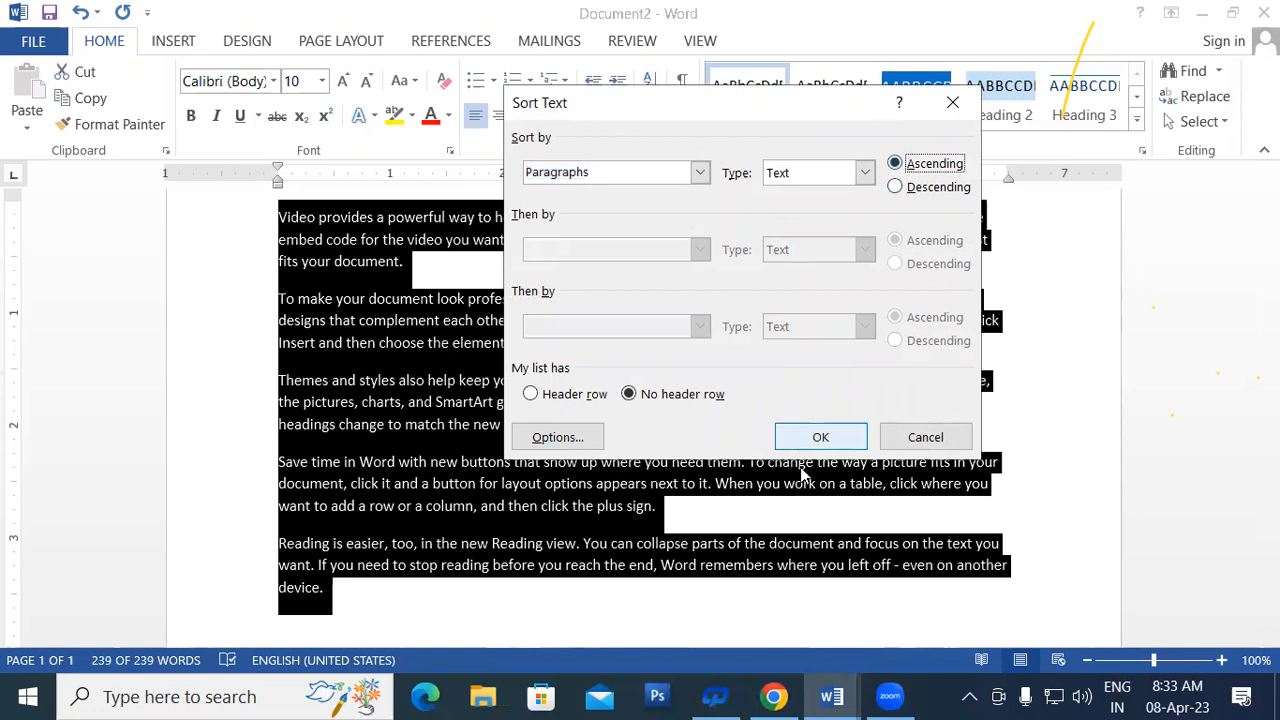
click(826, 437)
click(552, 436)
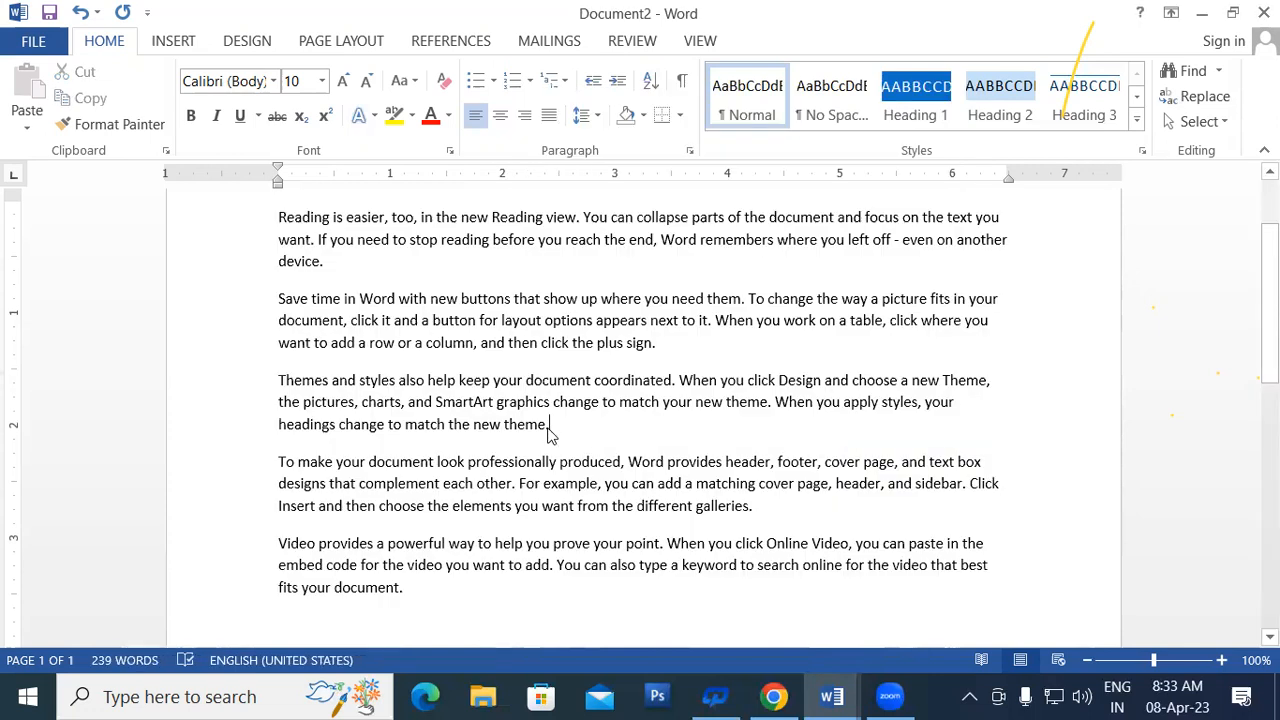
- Examine the opening word of each sorted paragraph, from the first through the last, to check the alphabetical order
drag(278, 216, 337, 268)
click(337, 268)
drag(280, 298, 309, 306)
click(311, 306)
drag(279, 381, 302, 382)
click(303, 382)
drag(279, 463, 316, 490)
scroll(300, 468, down, 1)
click(317, 490)
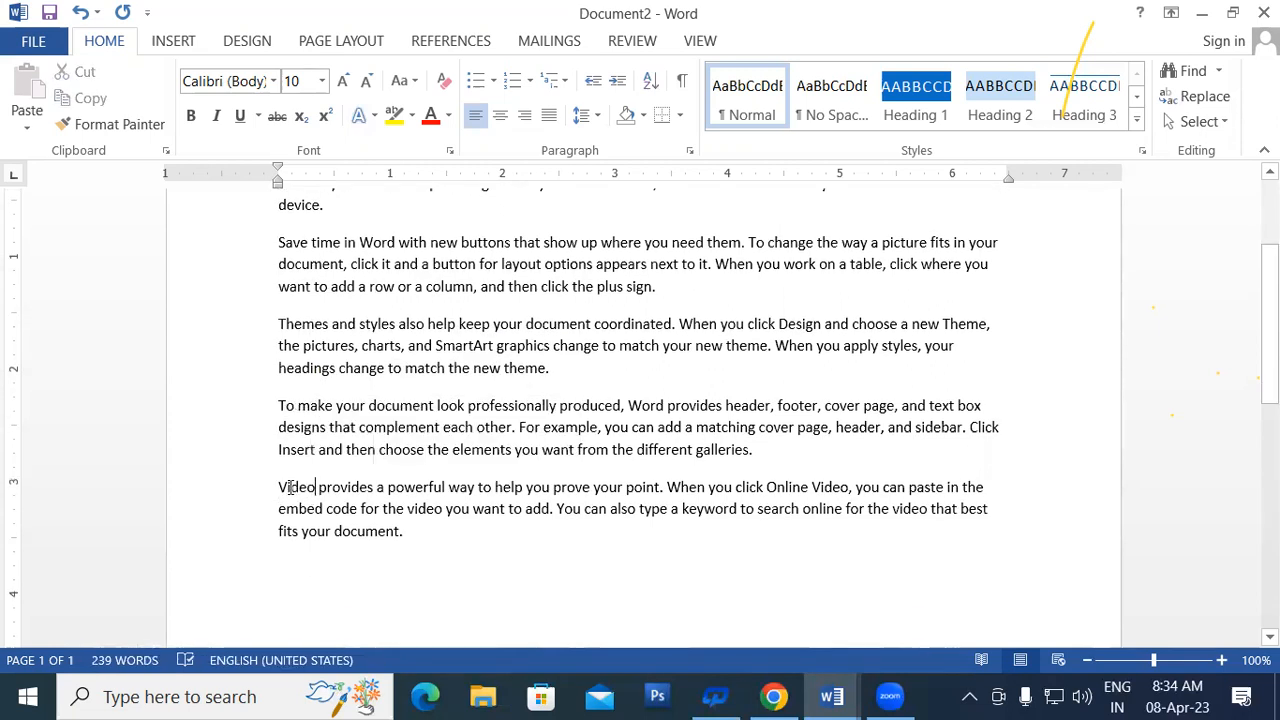
drag(279, 488, 415, 541)
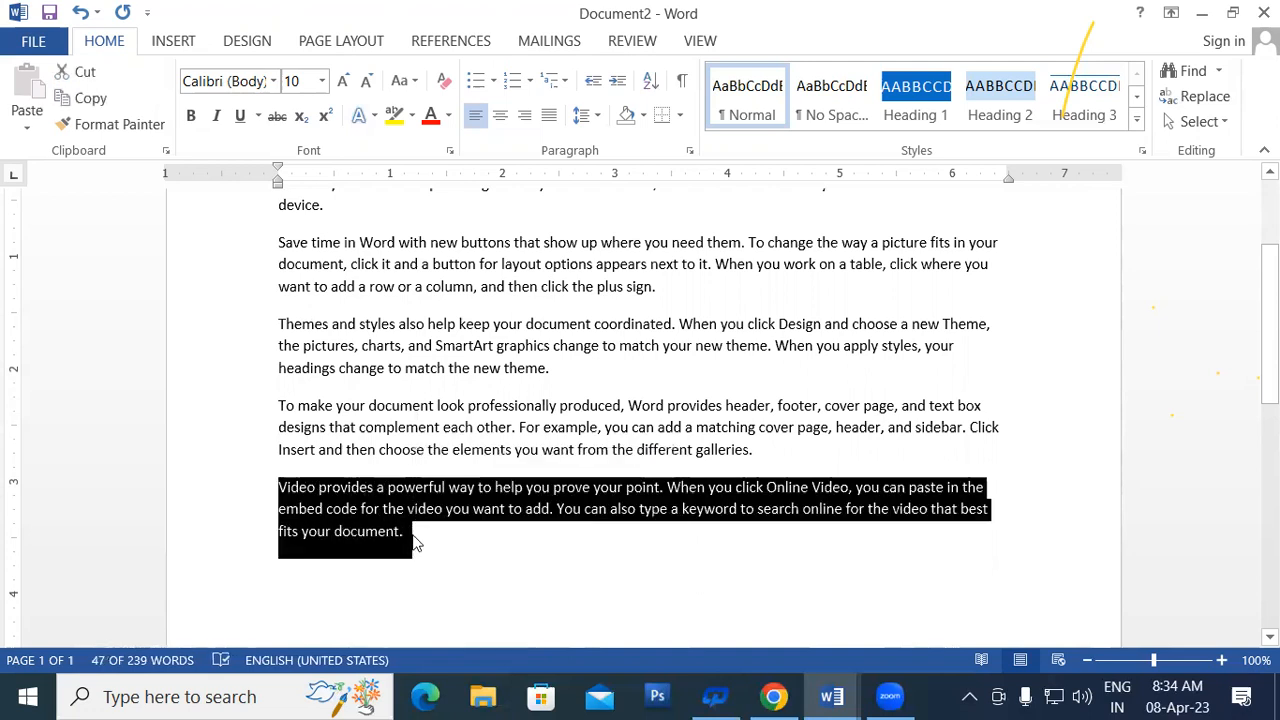
click(416, 541)
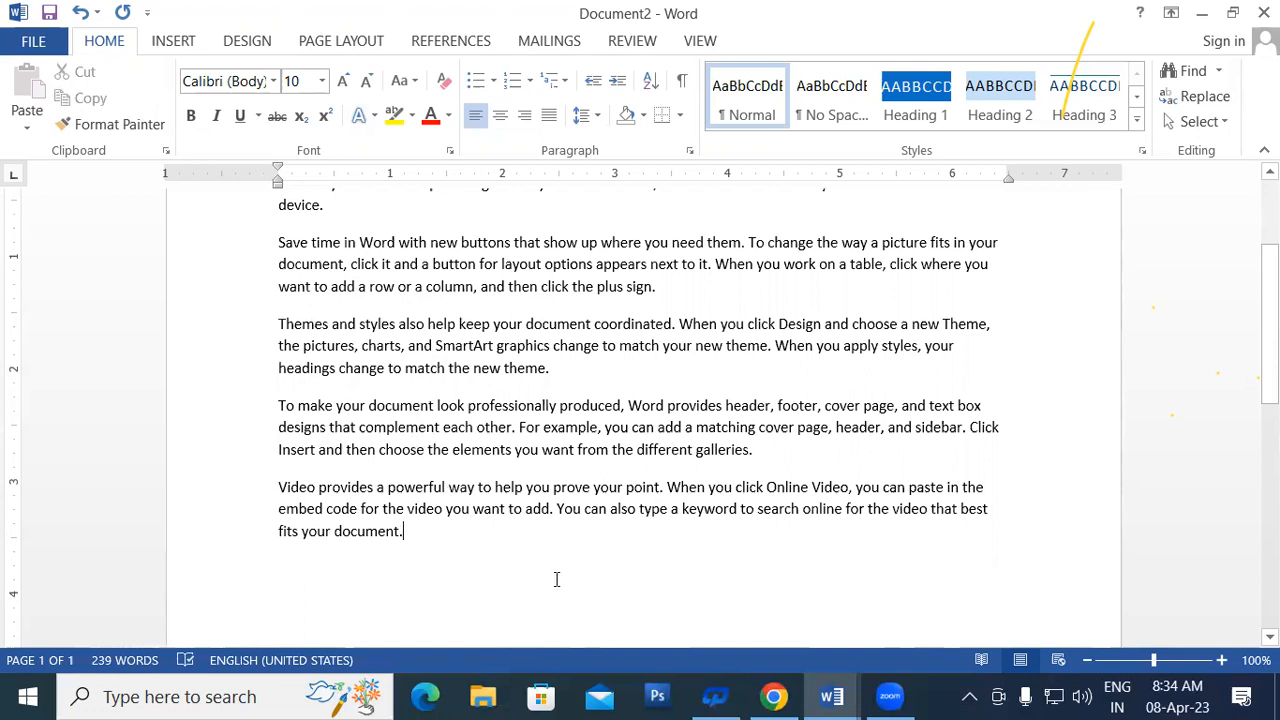
- Below the paragraphs, leave blank lines and enter the numbers 1, 6, 5, 8, 4, 3, 8, 4 and 6, each on its own line
scroll(610, 578, down, 2)
key(Return)
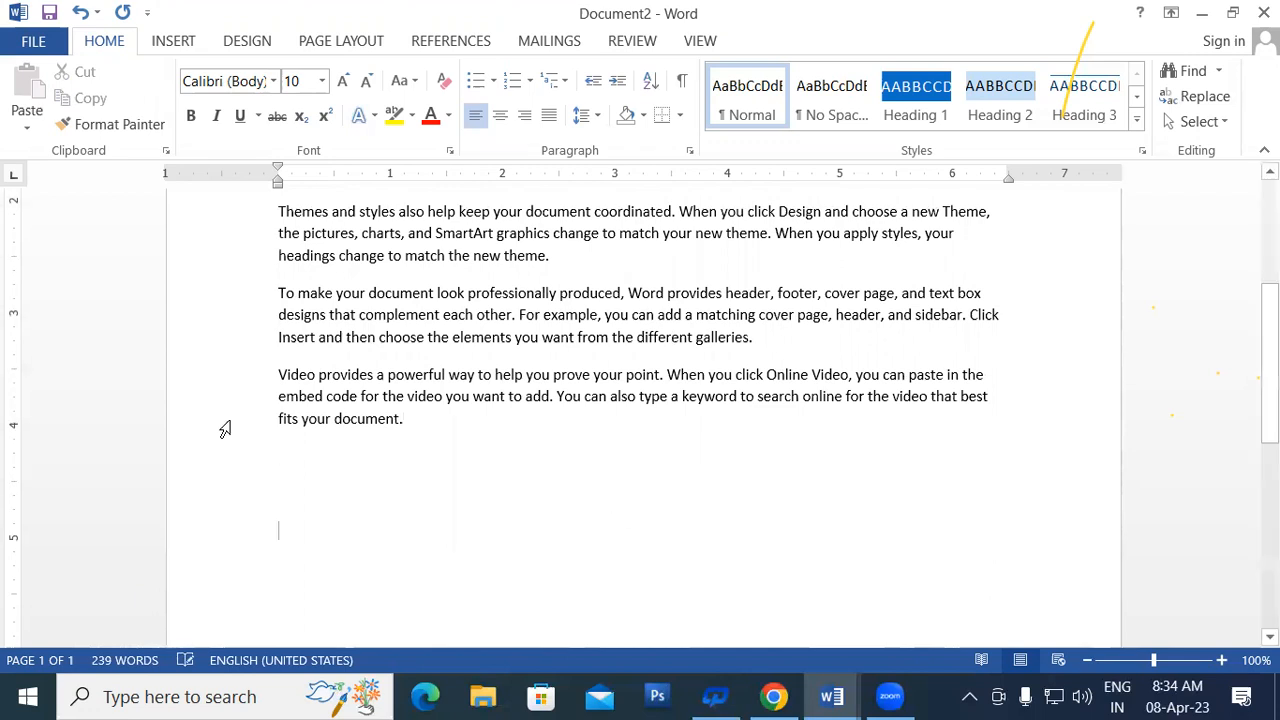
scroll(250, 360, down, 5)
text(1 )
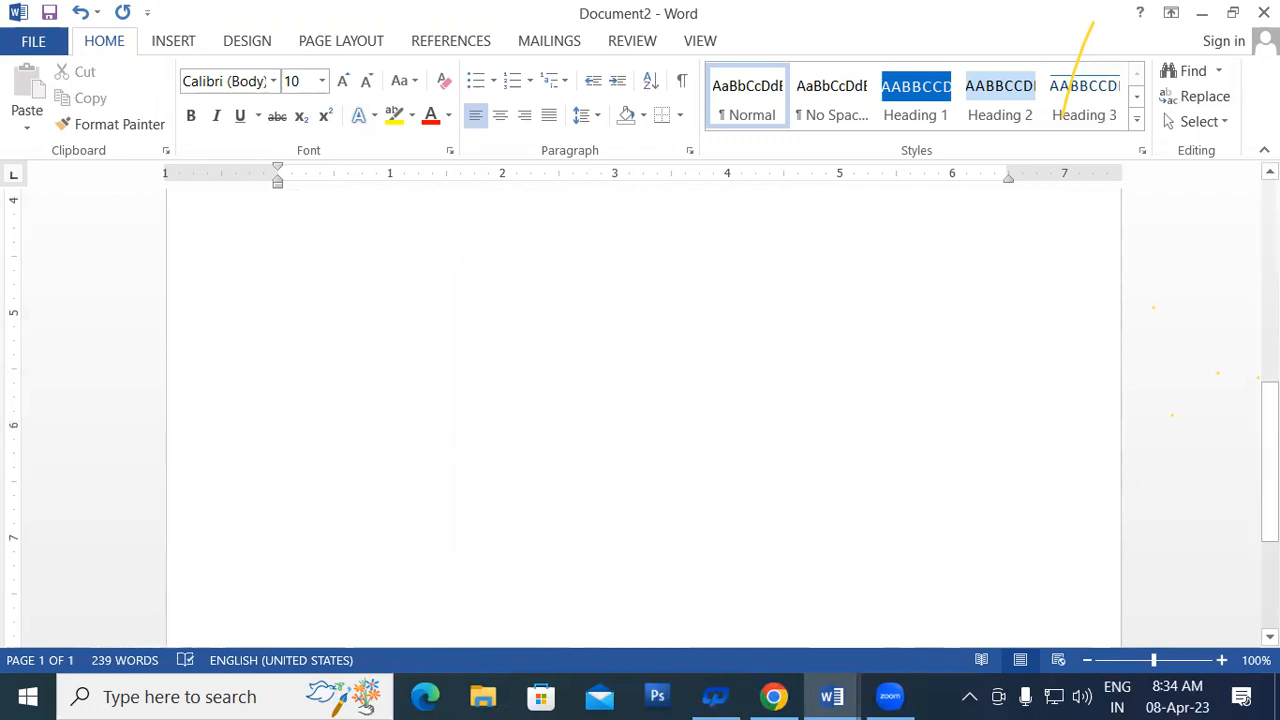
text(6)
key(Return)
text(5)
key(Return)
text(3)
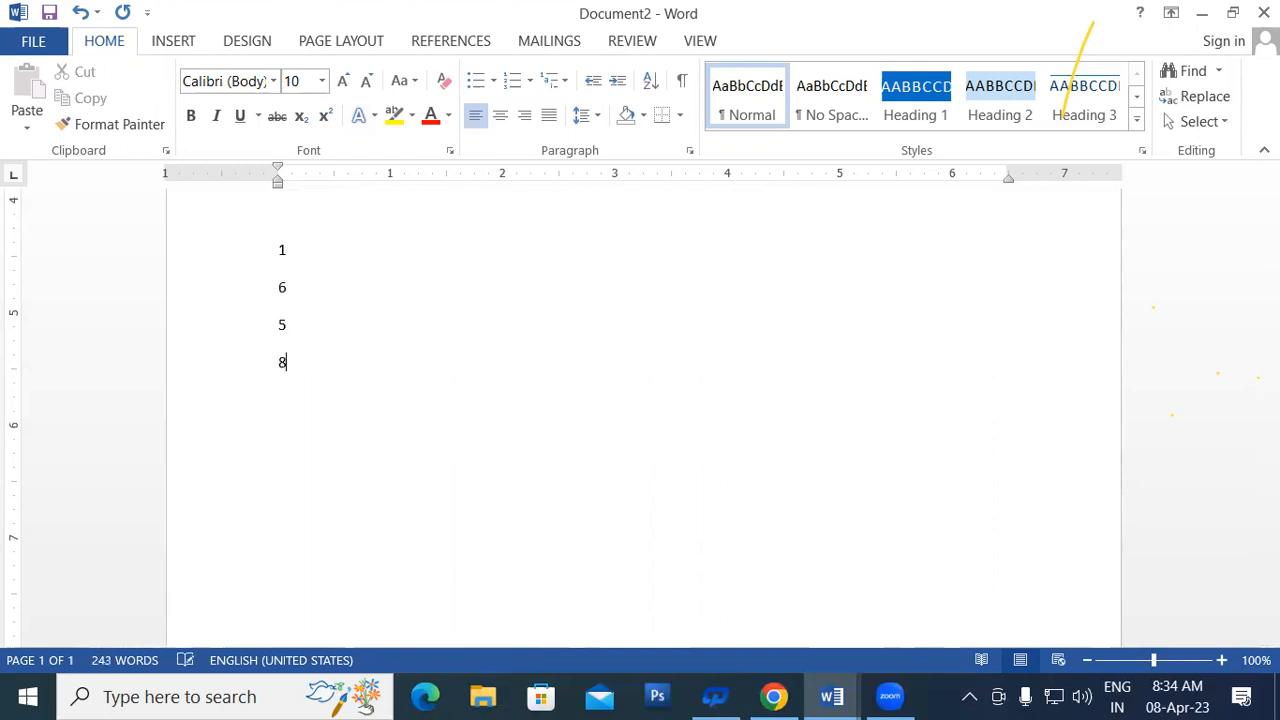
text(4)
key(Return)
text(3)
key(Return)
text(8)
key(Return)
text(4)
key(Return)
text(6)
- Sort the nine numbers by paragraphs with type Number in ascending order, with no header row
click(272, 248)
shift+click(317, 546)
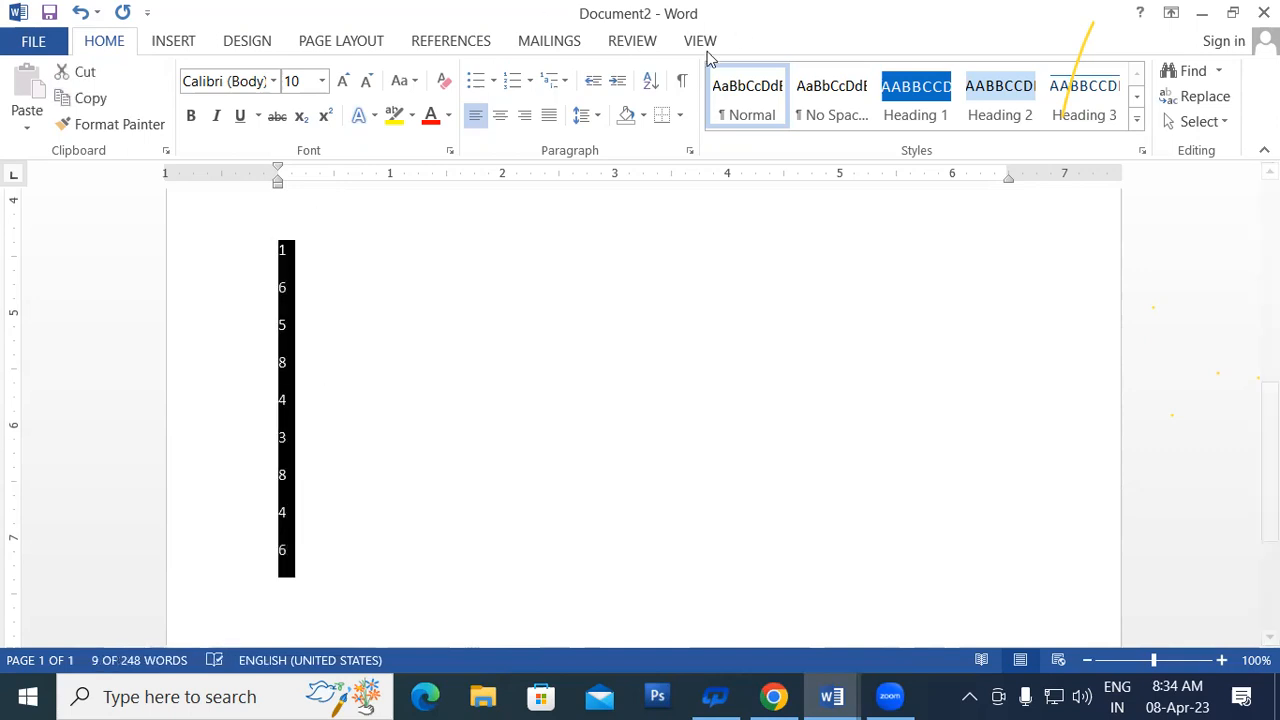
click(652, 83)
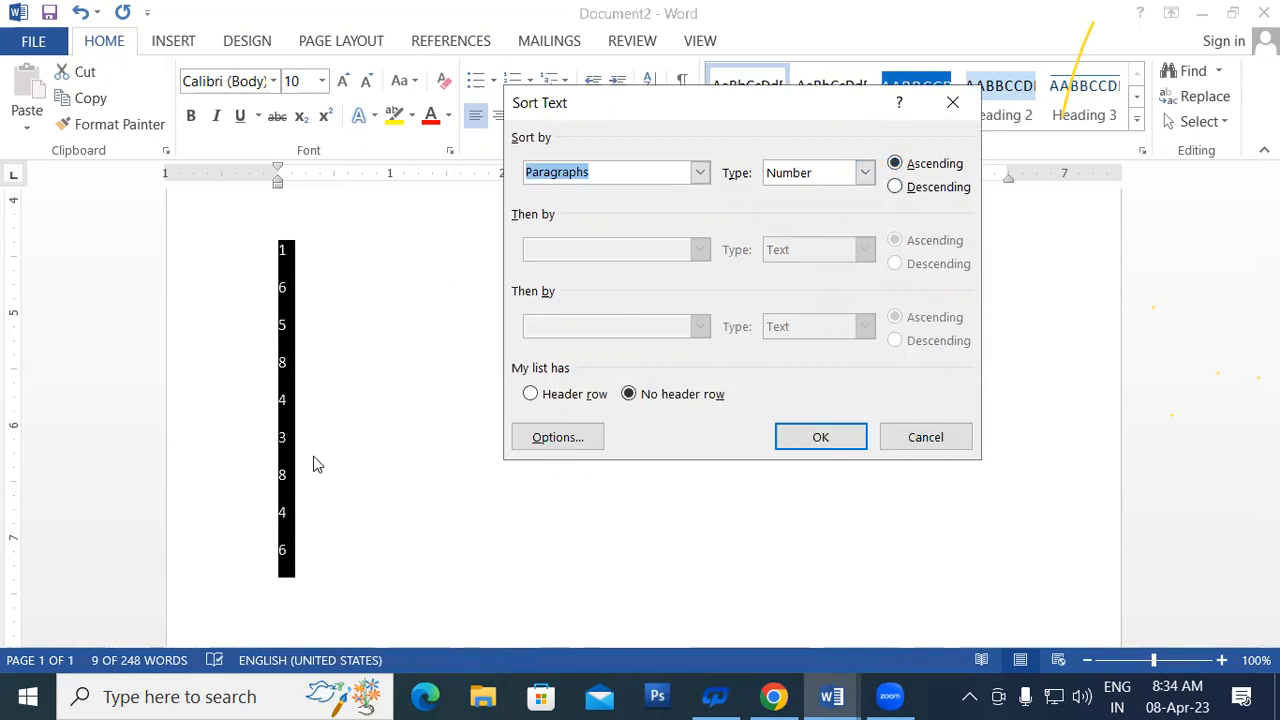
click(815, 440)
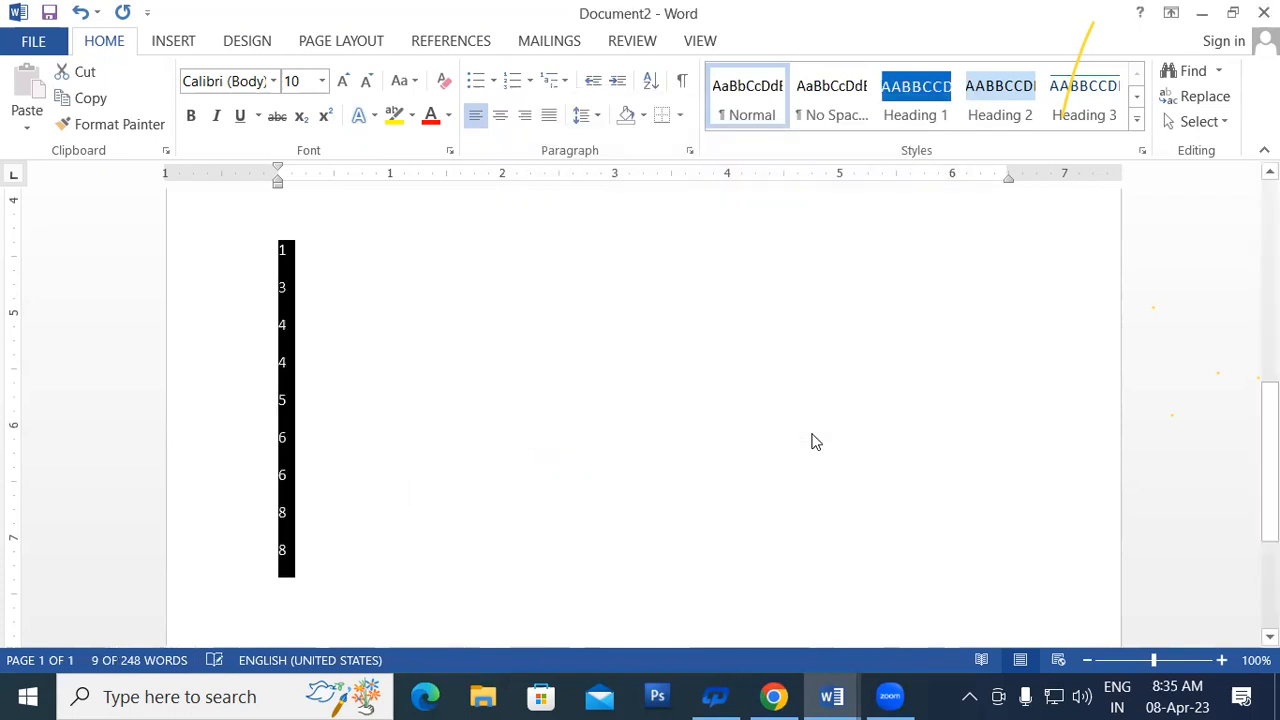
click(300, 236)
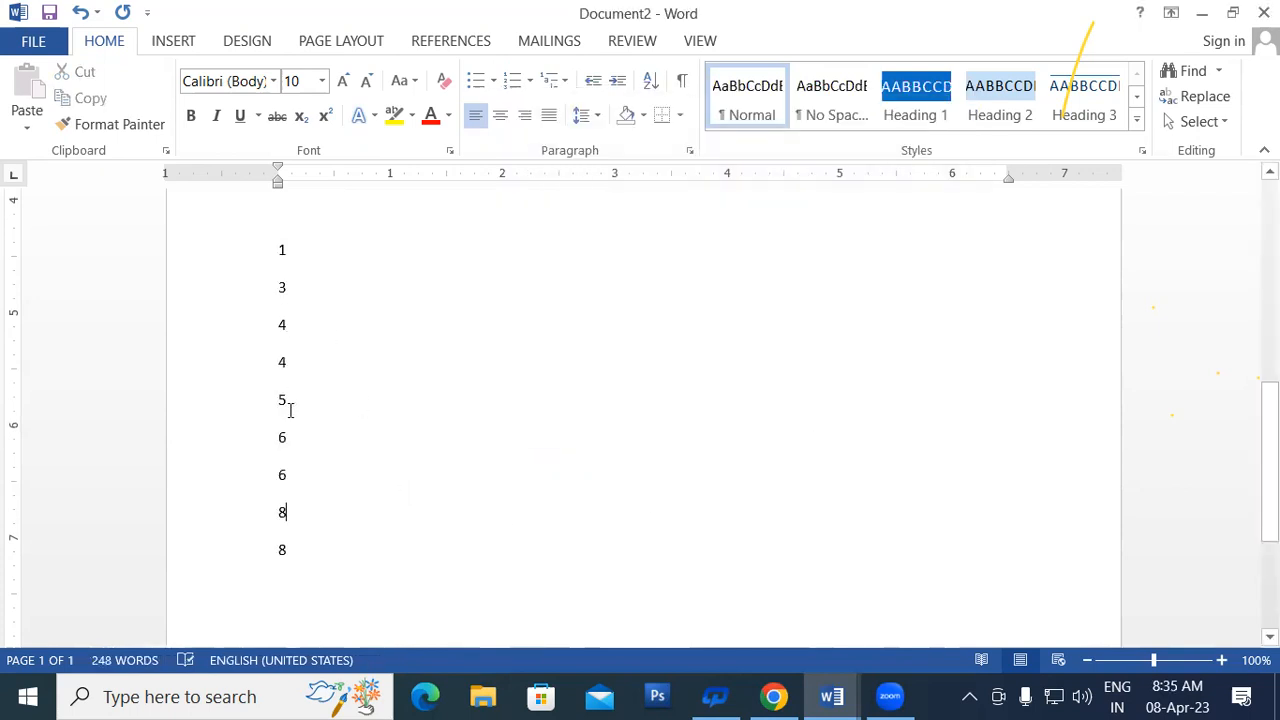
- Delete the entire list of nine numbers below the paragraphs
click(300, 566)
shift+click(266, 254)
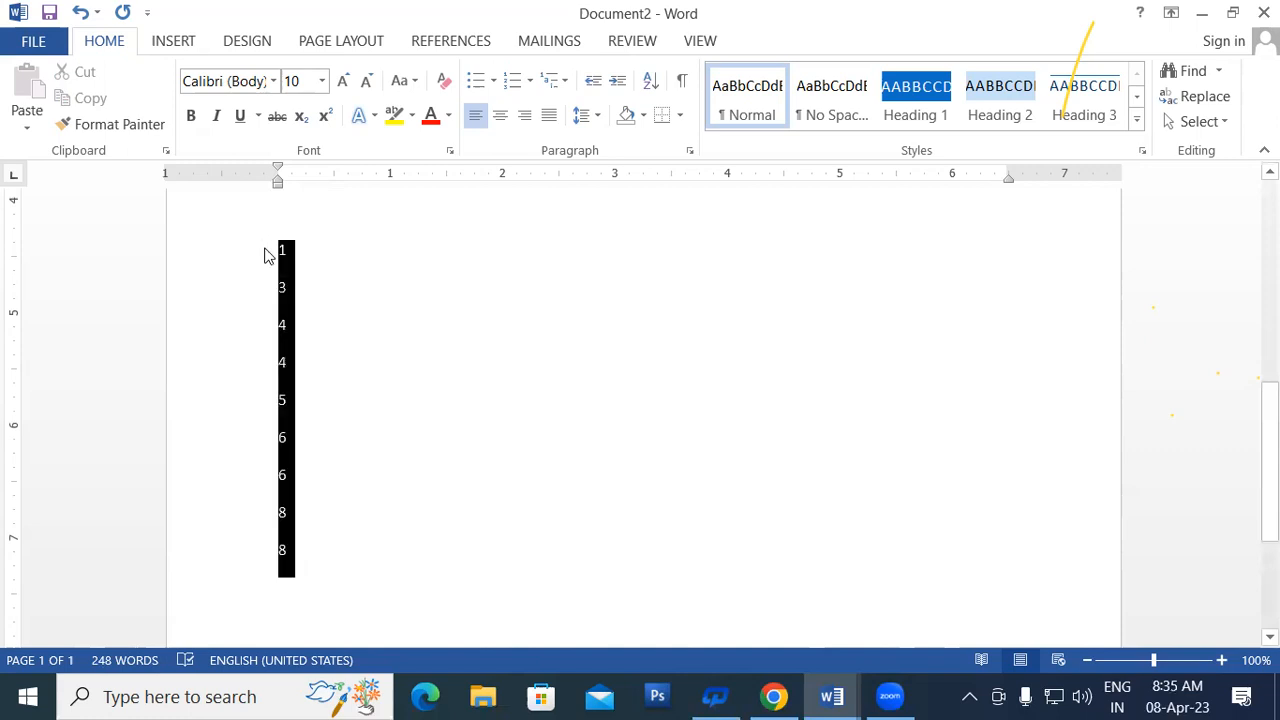
key(Delete)
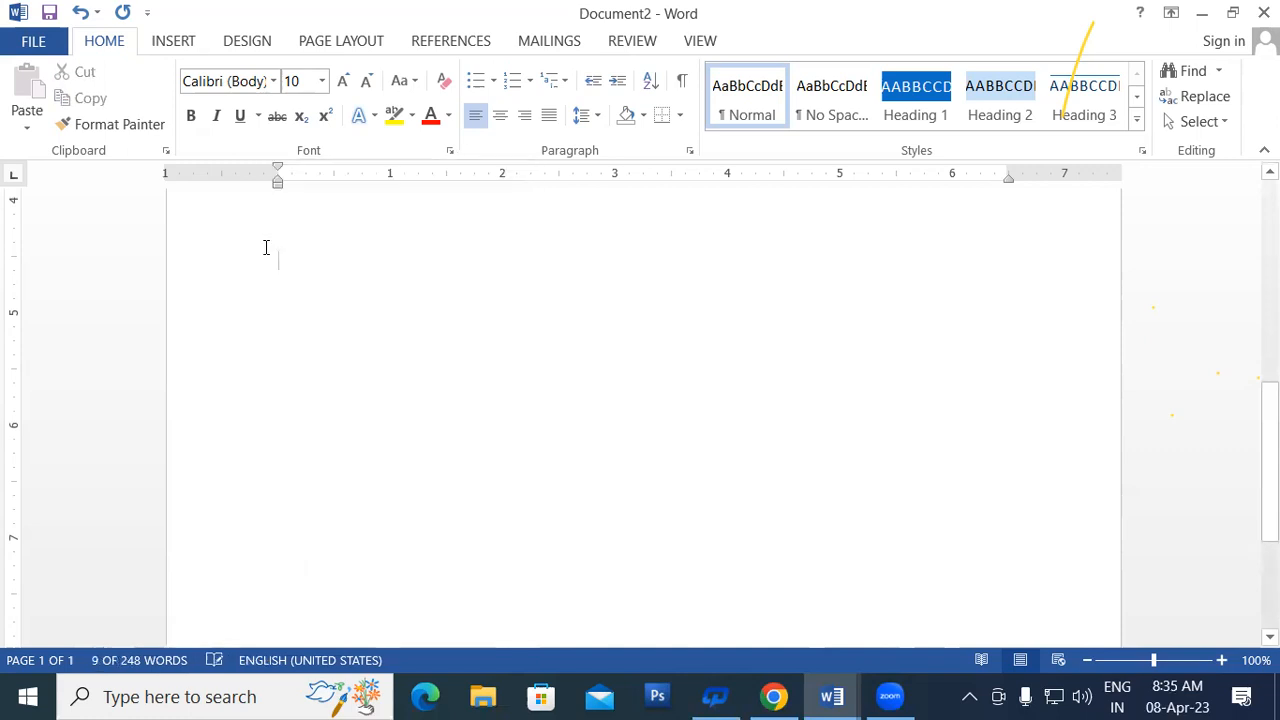
- Enter the dates 01/04/2023, 05/04/2023 and 02/04/2023 below the paragraphs, each on its own line
text(01/04/223)
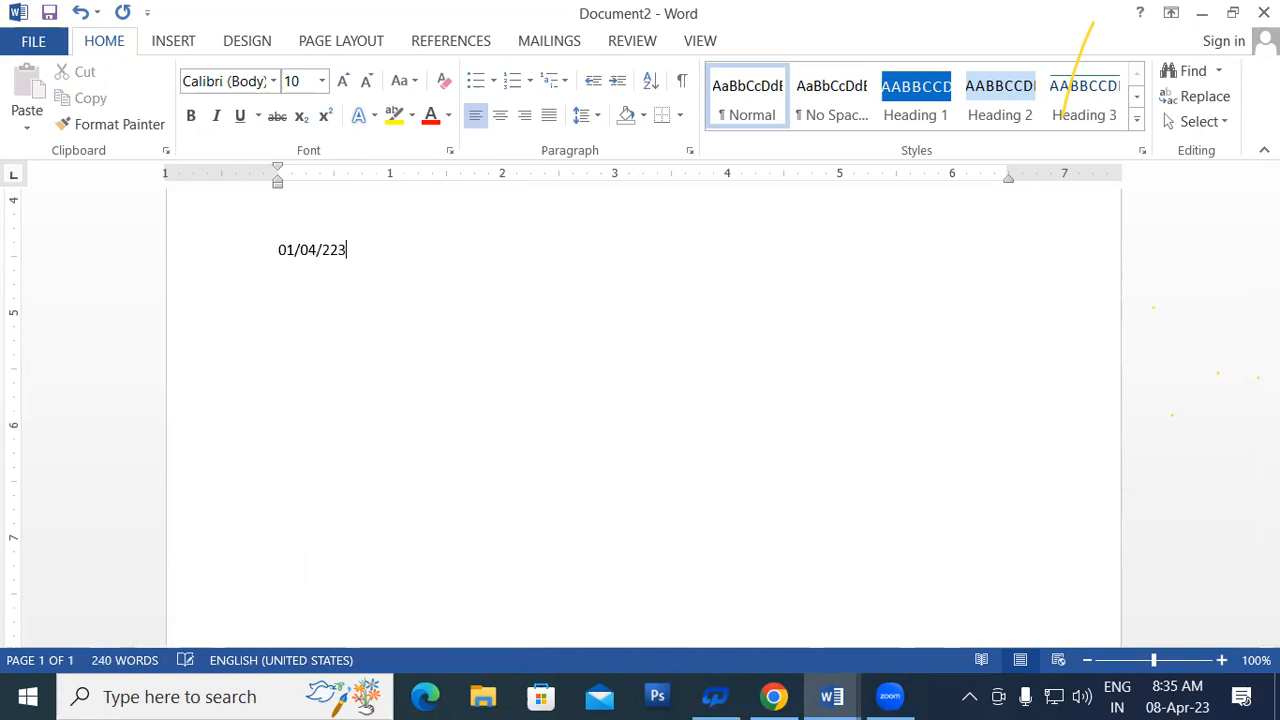
key(BackSpace)
key(BackSpace)
text(023)
key(Return)
text(05/04/20)
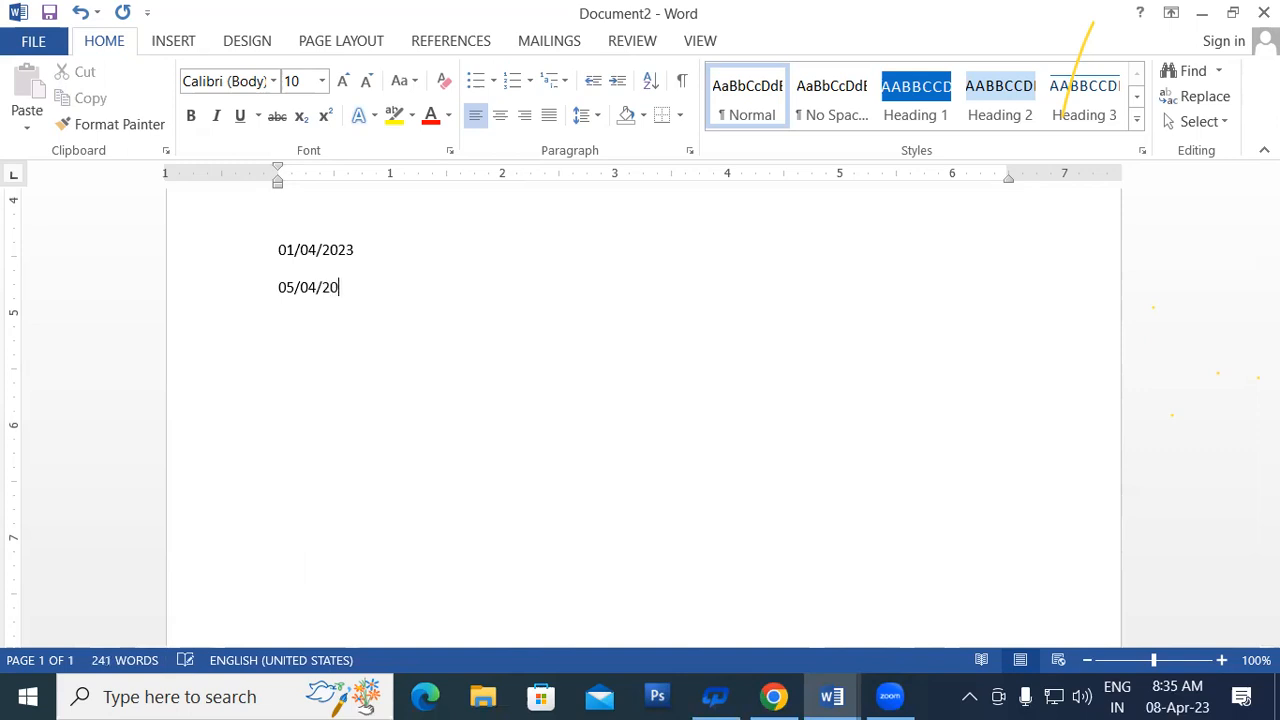
text(23)
key(Return)
text(02/04/2023)
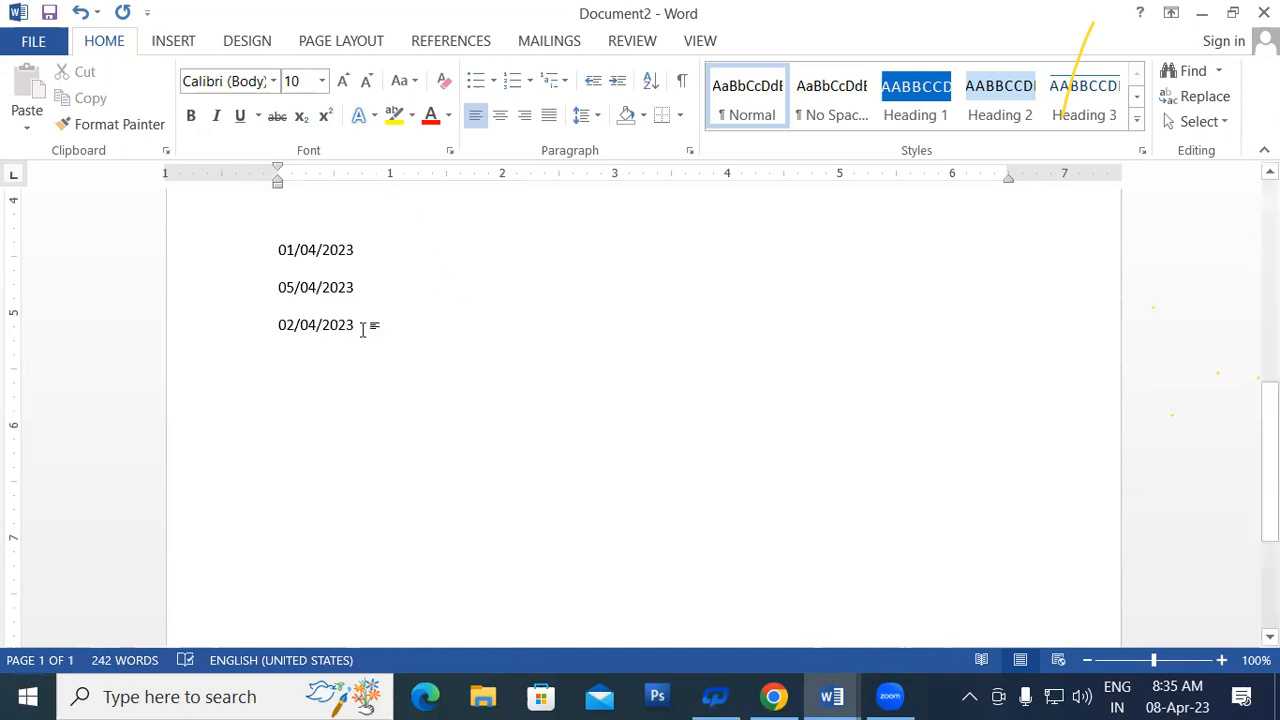
- Sort the three dates by paragraphs with type Date in descending order, with no header row, and check each line's position
drag(366, 323, 265, 237)
click(650, 80)
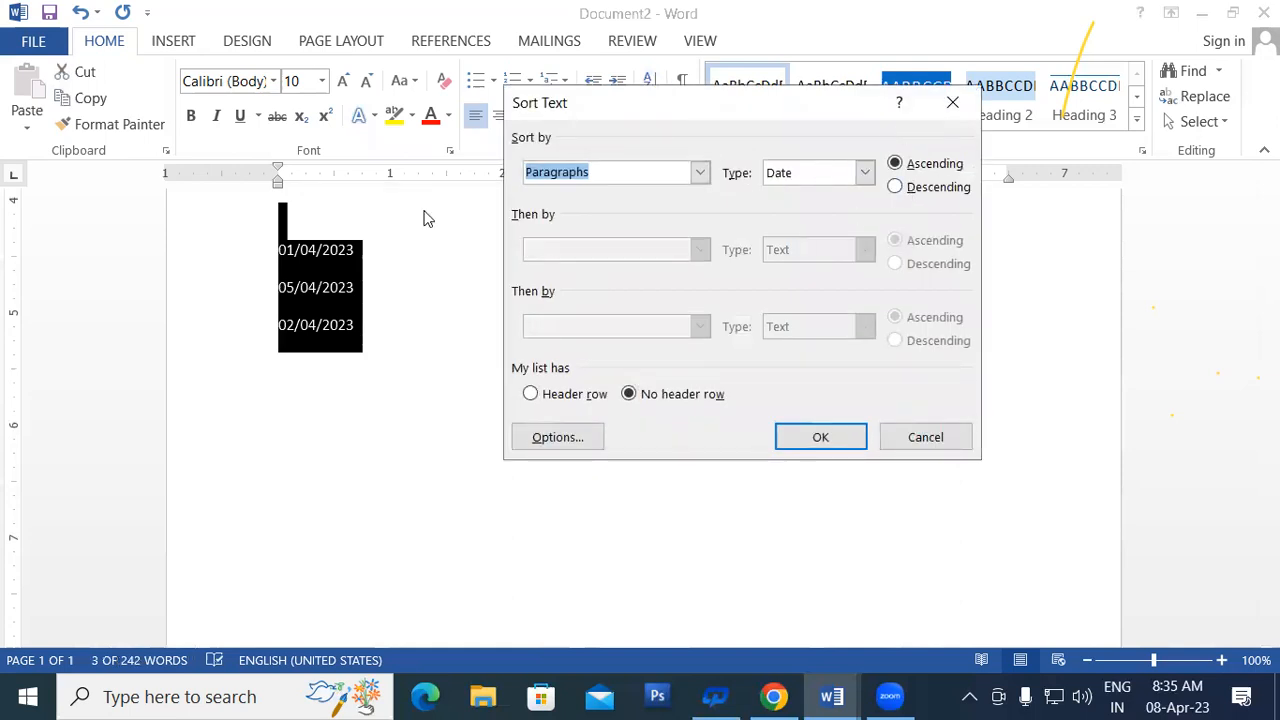
click(895, 187)
click(825, 437)
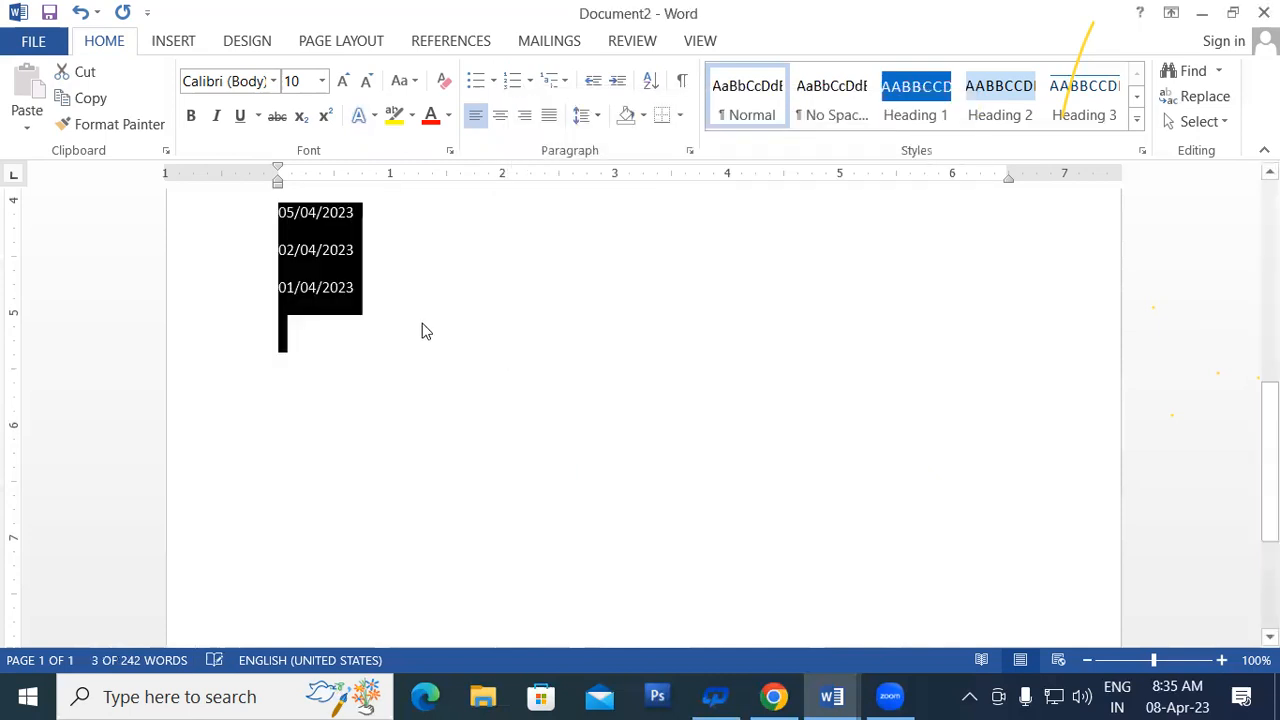
click(425, 330)
triple_click(412, 225)
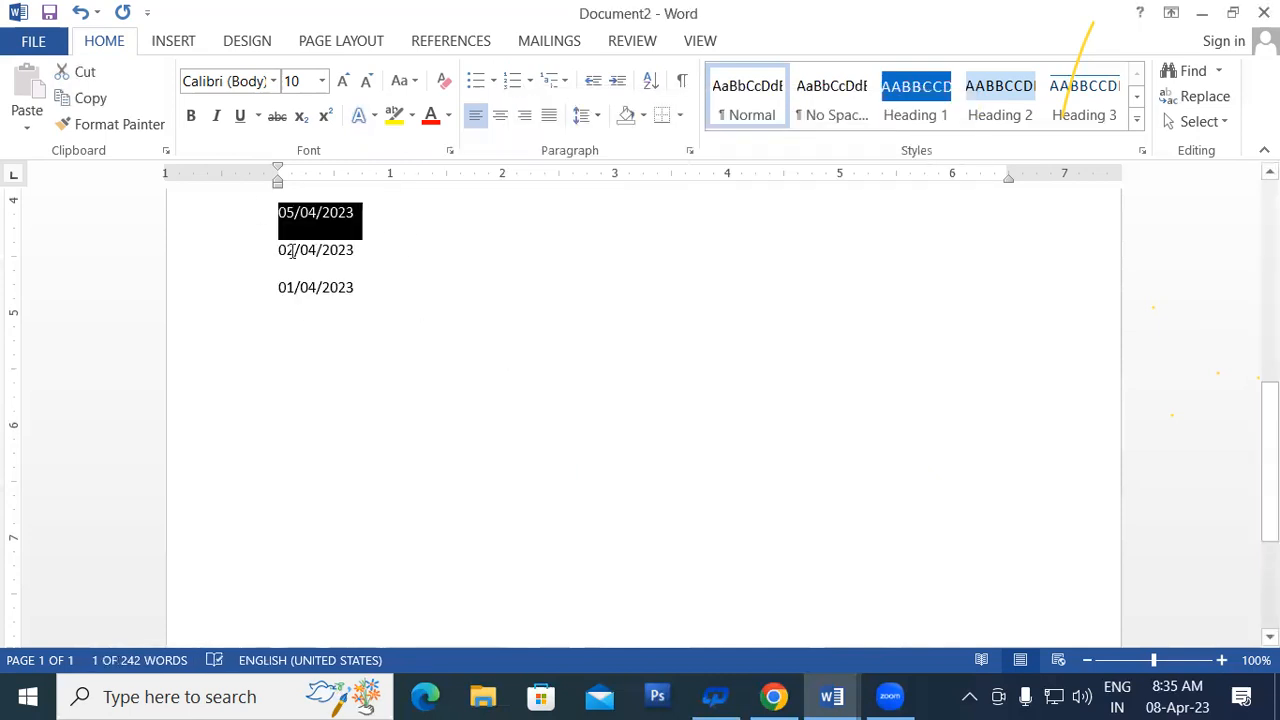
triple_click(410, 251)
triple_click(422, 291)
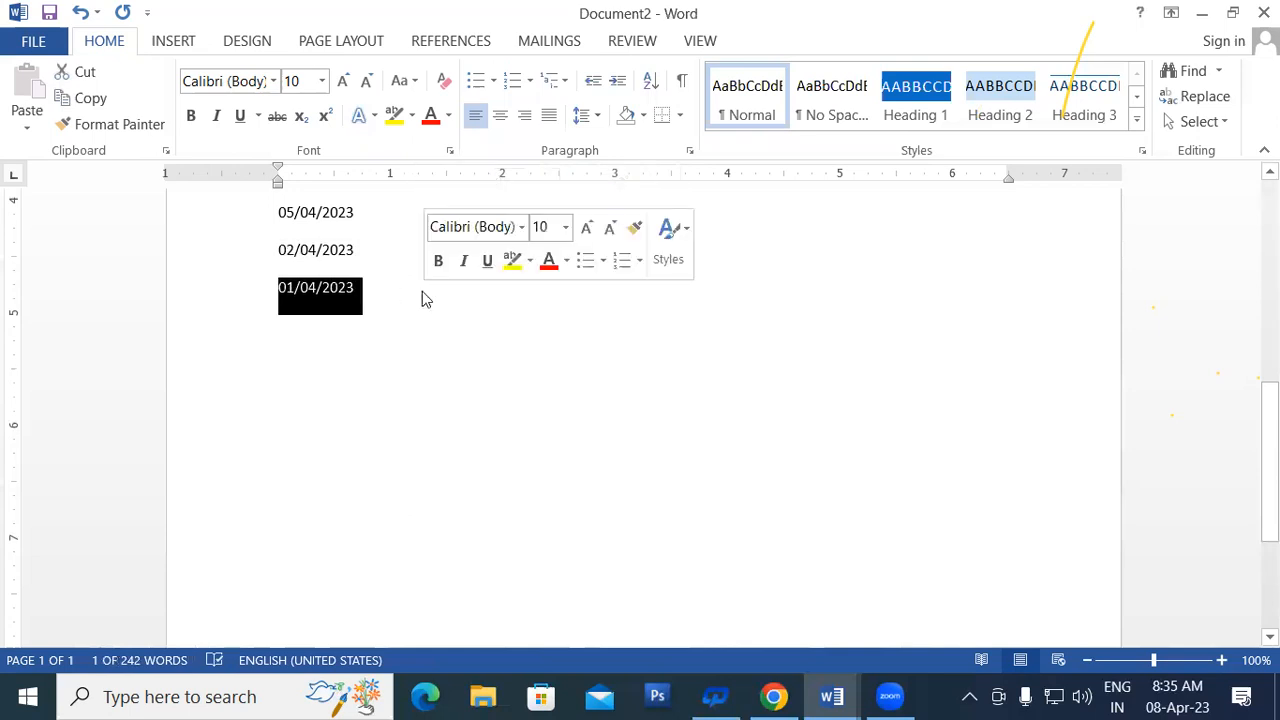
click(422, 291)
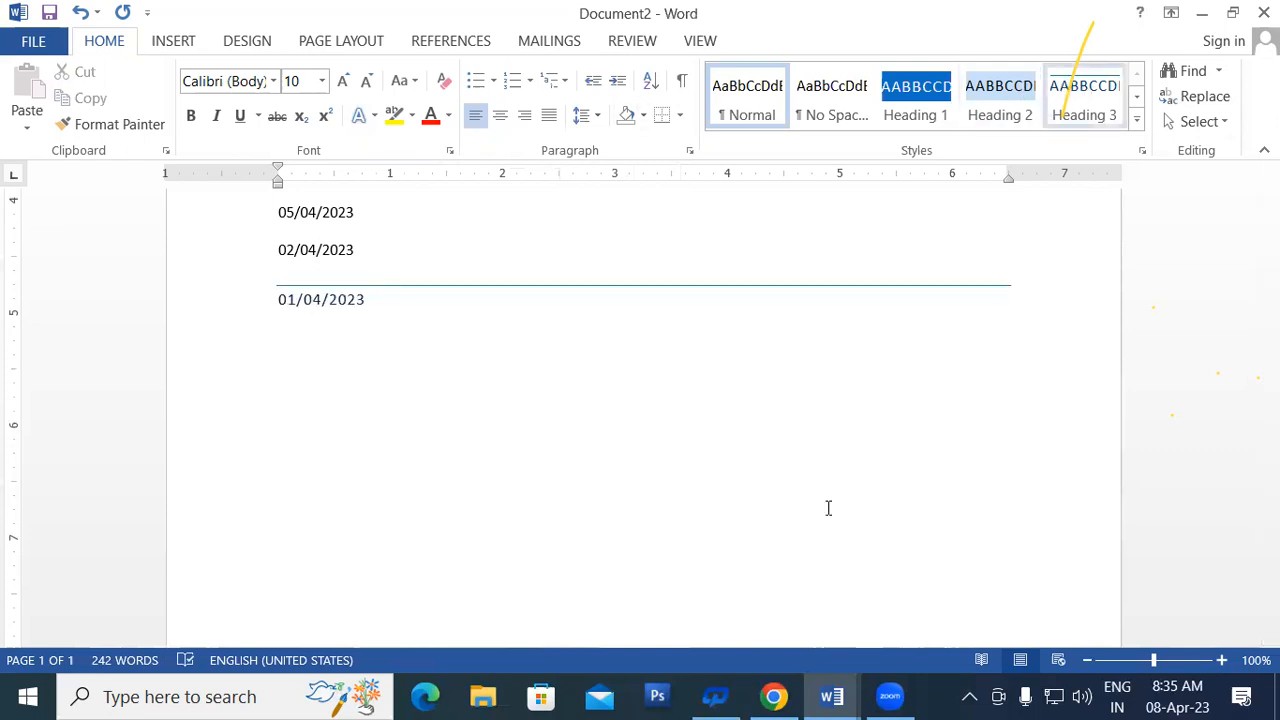
- Add the text "Show/Hide" below the dates, leaving one blank line in between
click(408, 695)
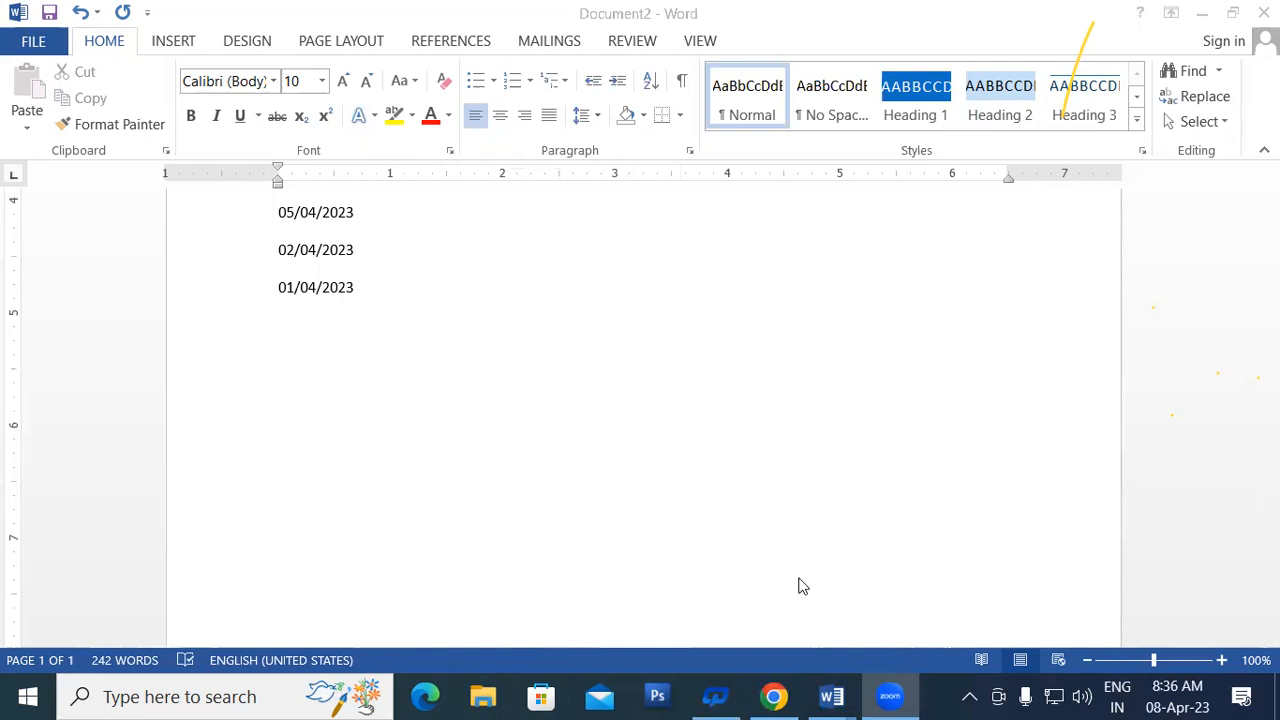
click(652, 80)
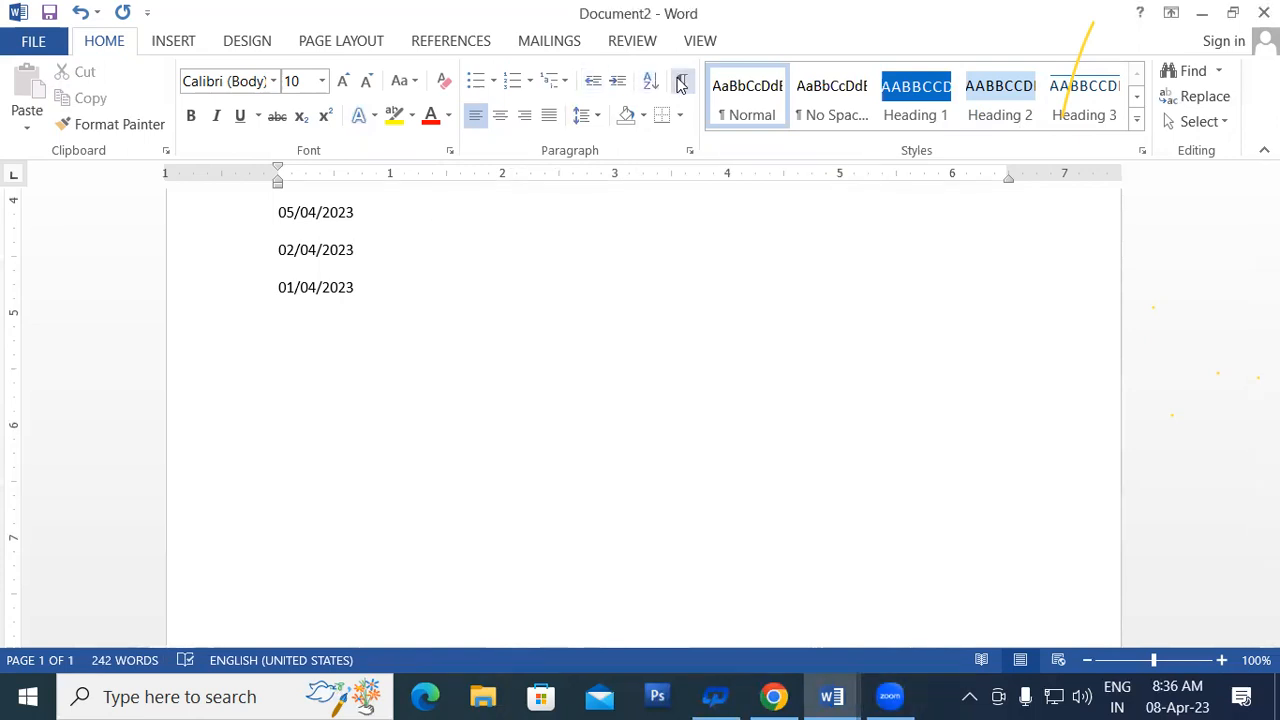
click(398, 287)
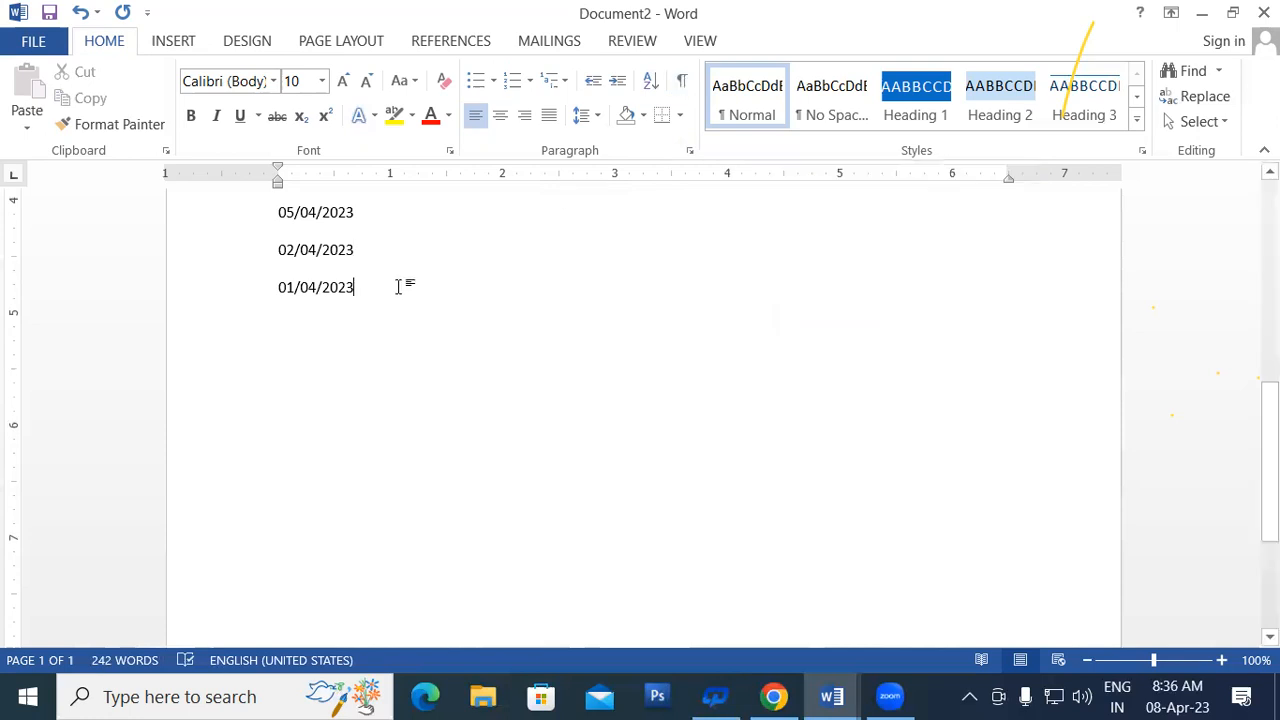
key(Return)
key(Return)
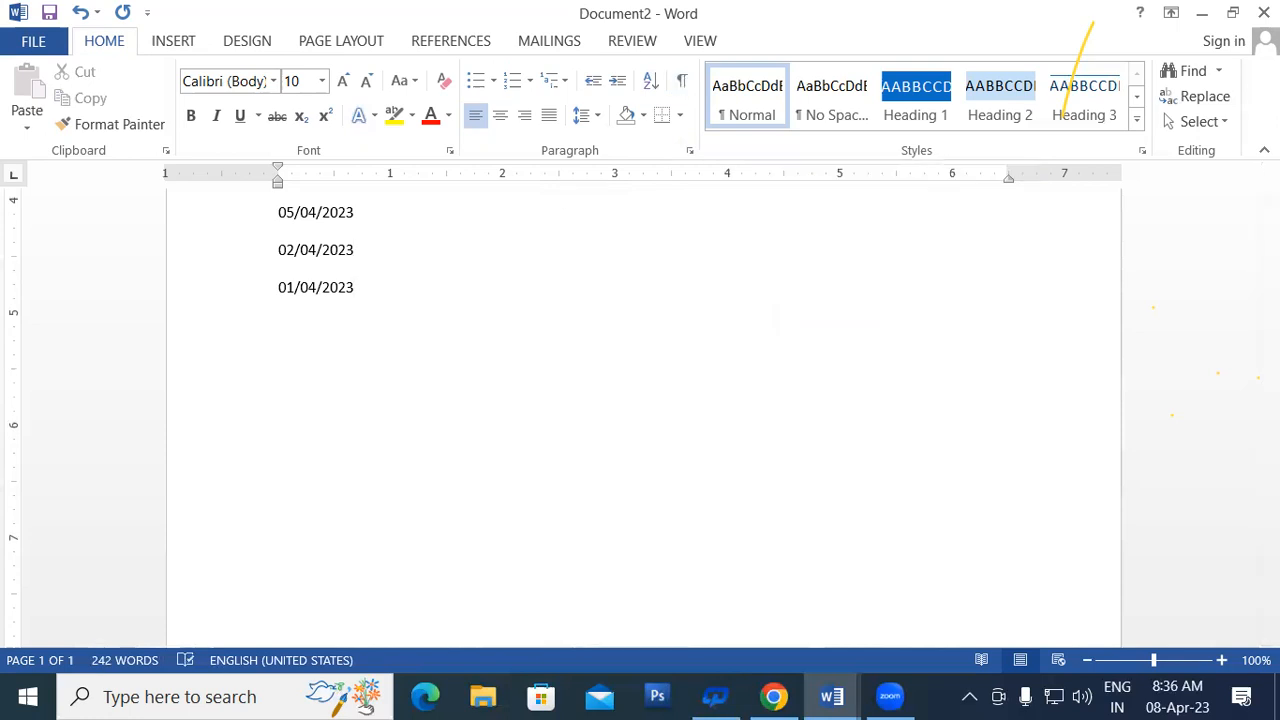
text(Show/Hide)
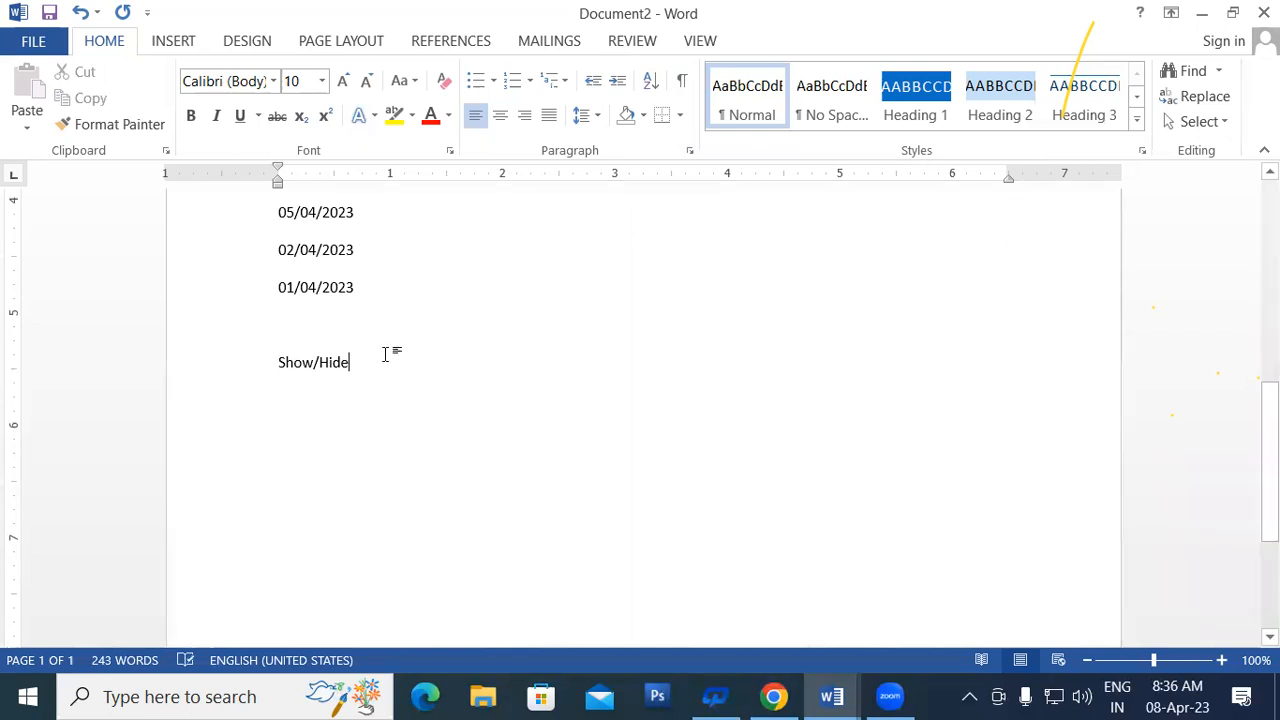
- Enlarge the Show/Hide text to 20 pt and append "(Ctlr+*)" to it
drag(362, 362, 255, 341)
click(343, 80)
click(343, 80)
click(343, 80)
click(343, 80)
click(343, 80)
click(343, 80)
click(451, 416)
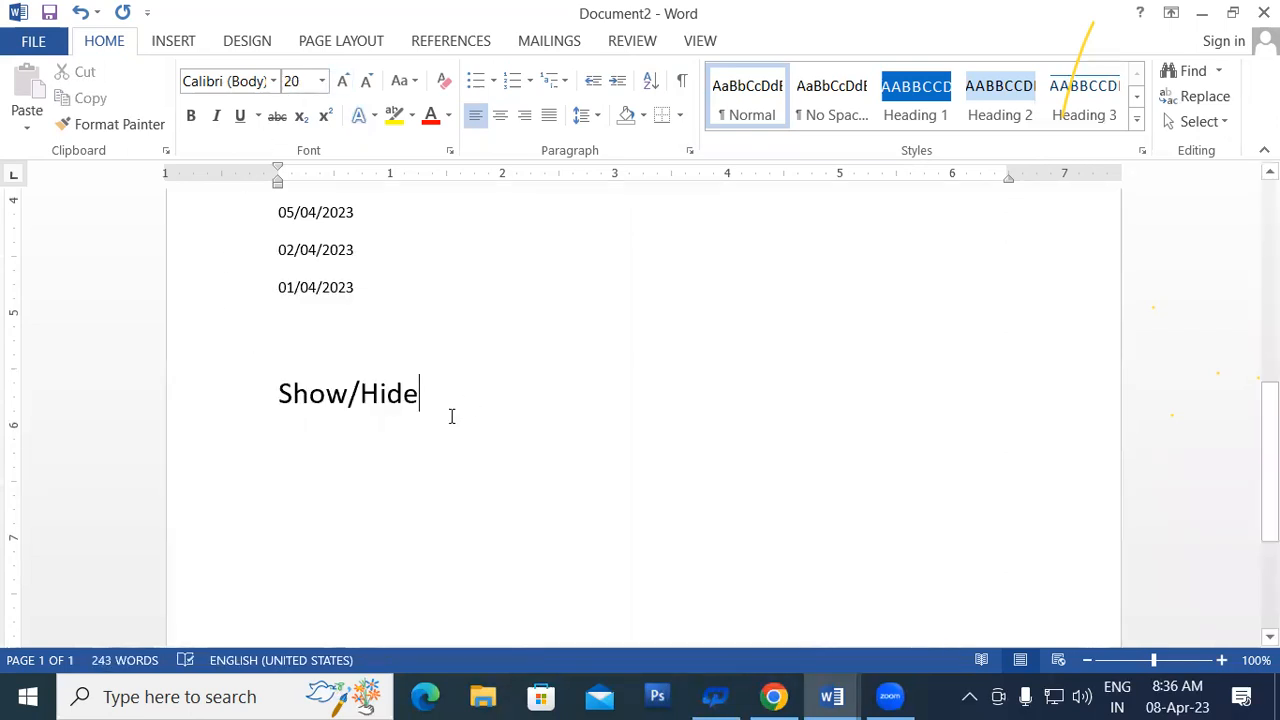
text(()
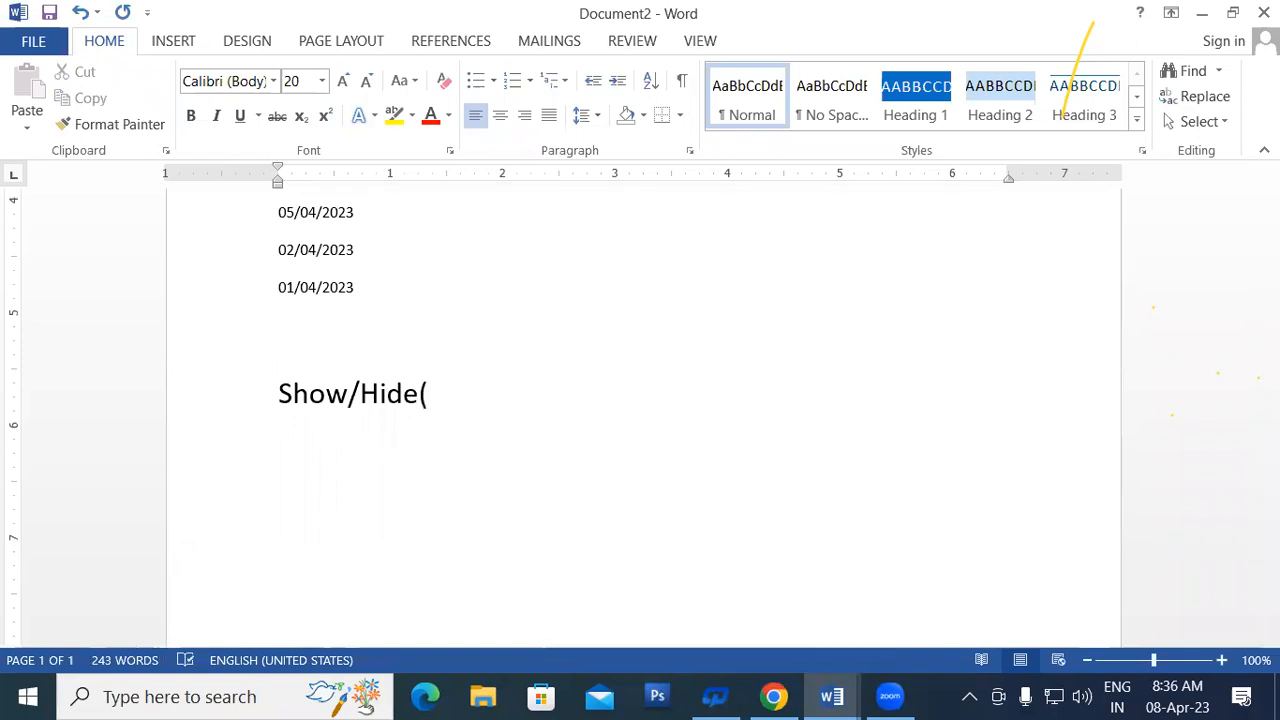
text(Ctlr+*))
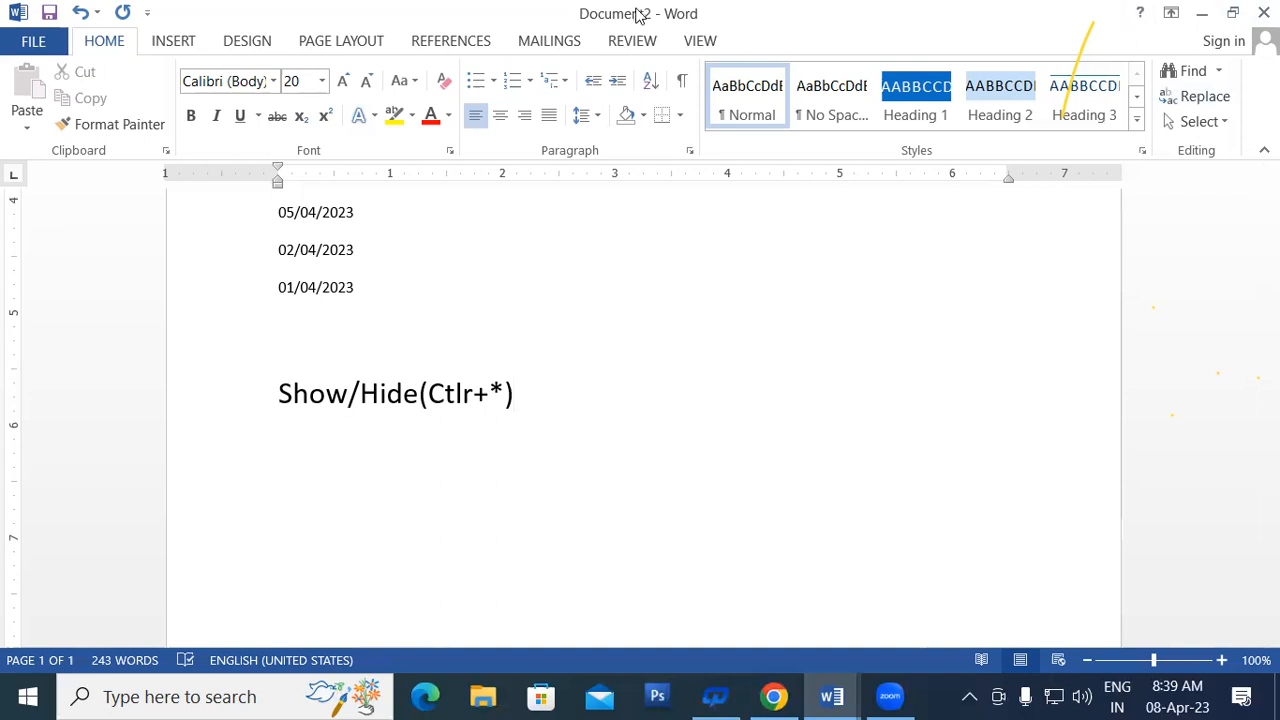
click(652, 45)
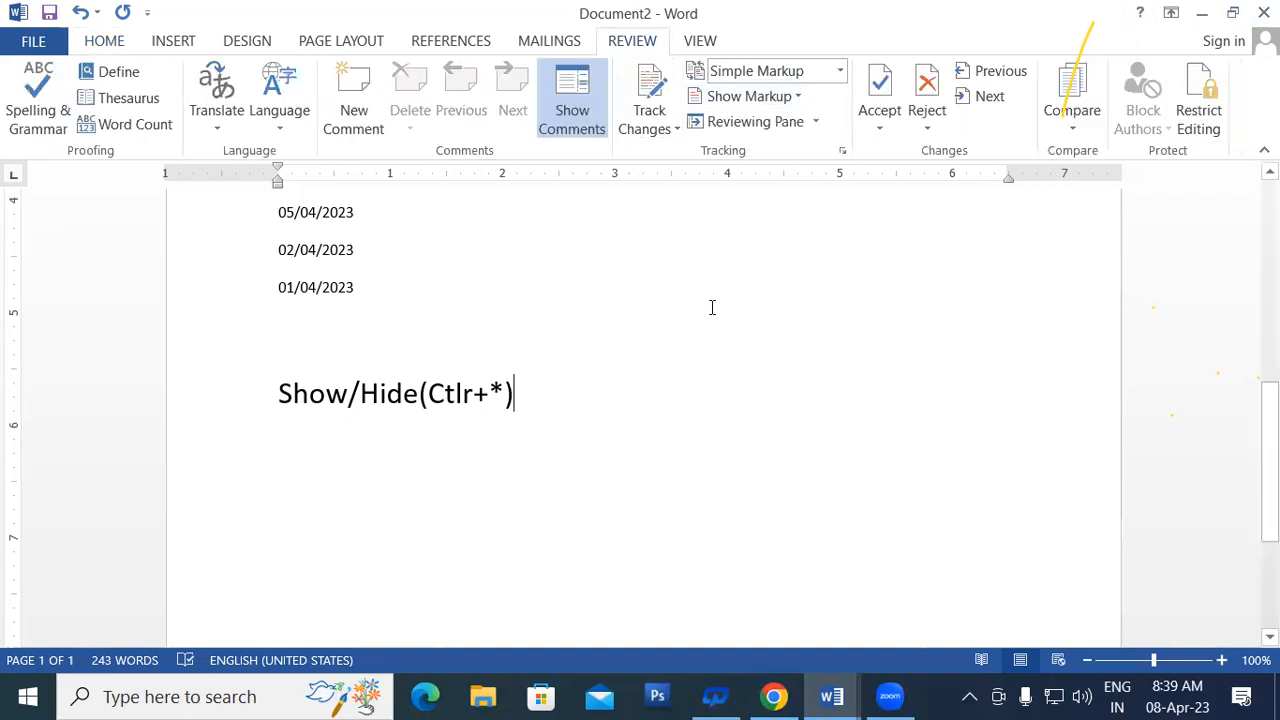
click(474, 42)
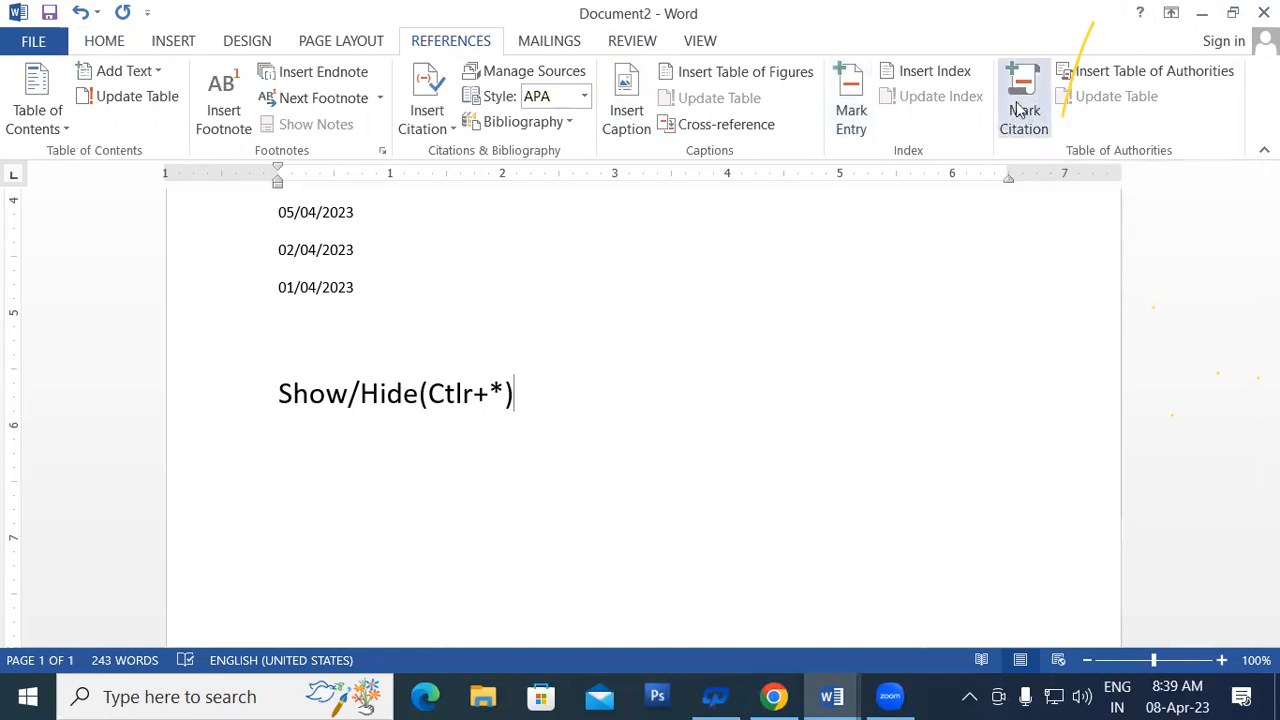
drag(424, 400, 213, 442)
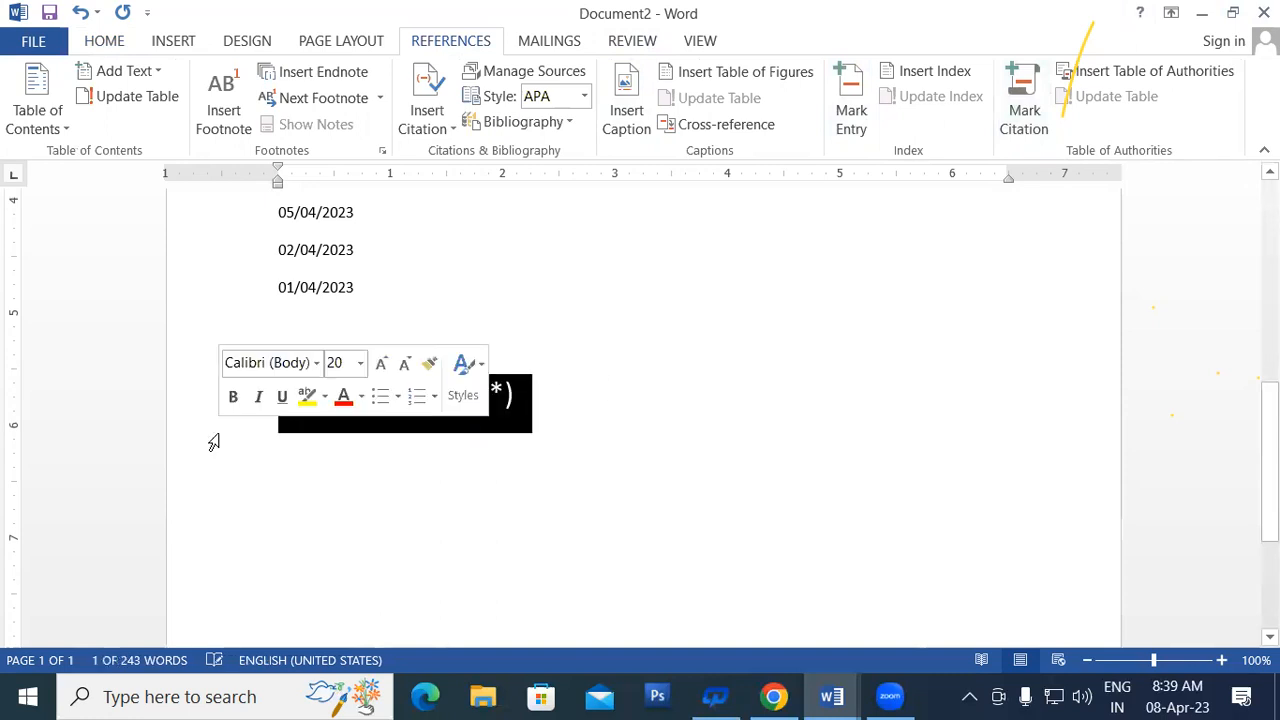
click(331, 491)
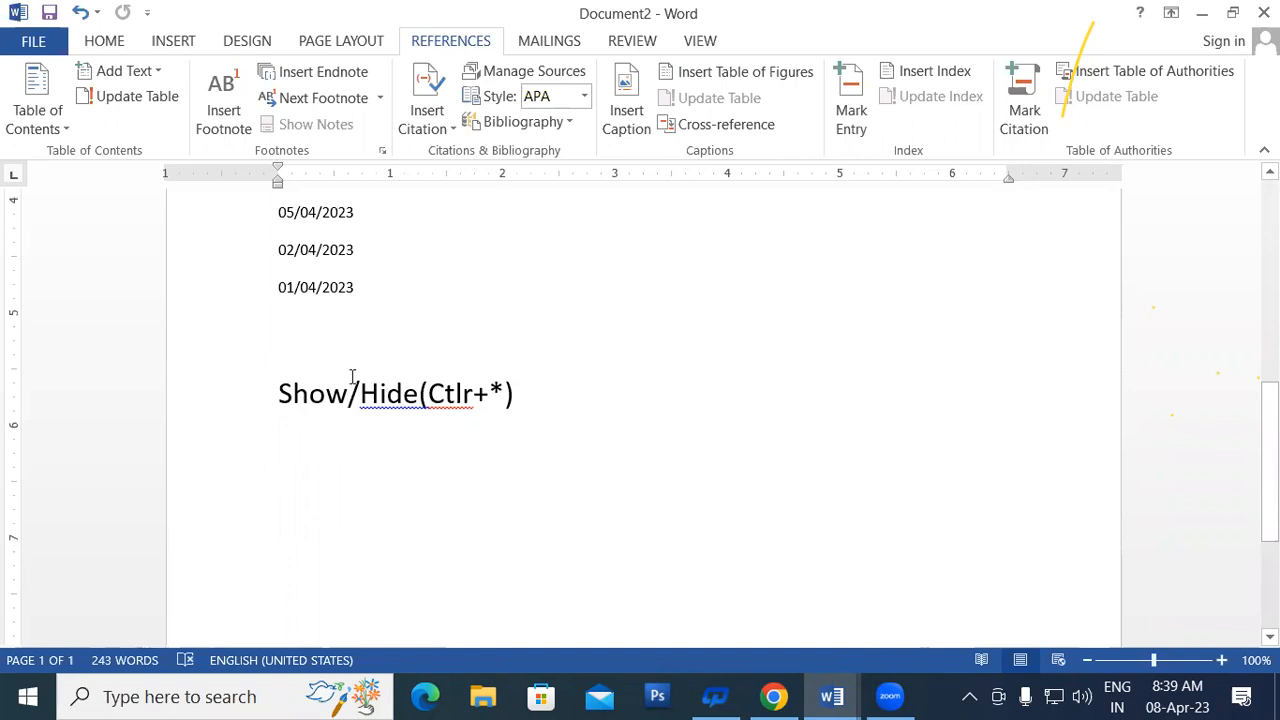
scroll(353, 375, up, 7)
scroll(353, 375, up, 3)
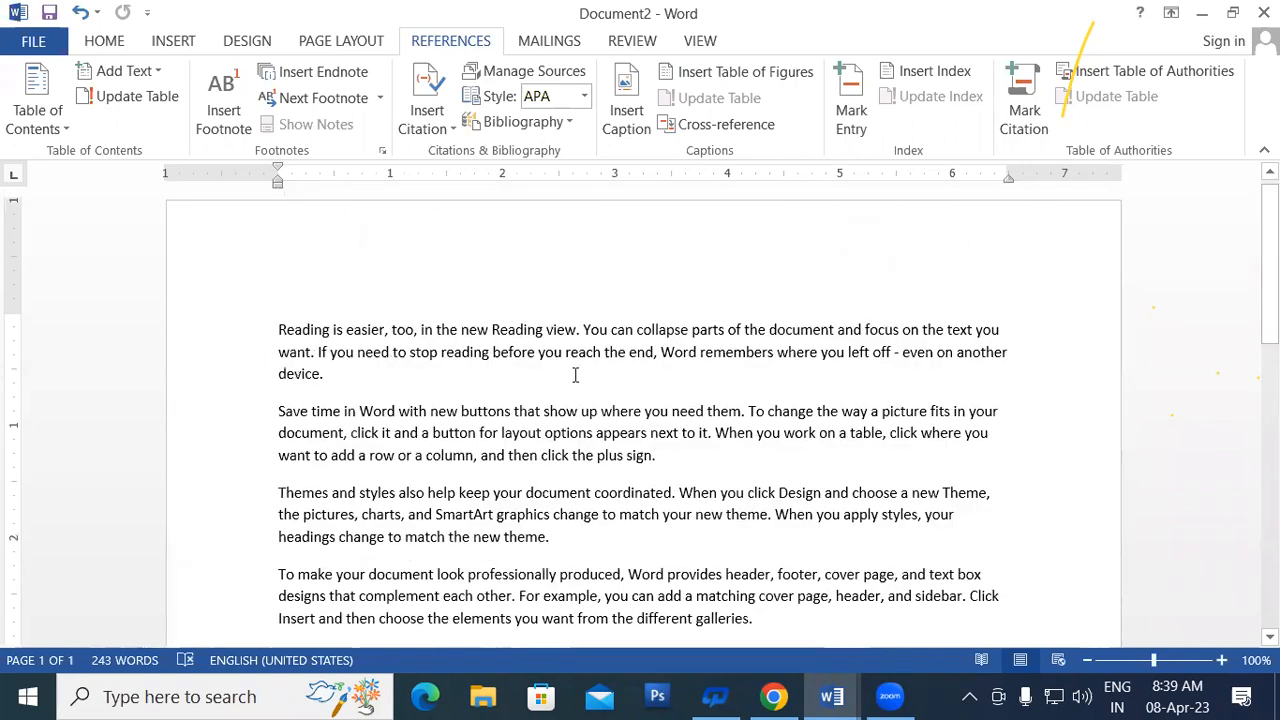
scroll(574, 374, down, 3)
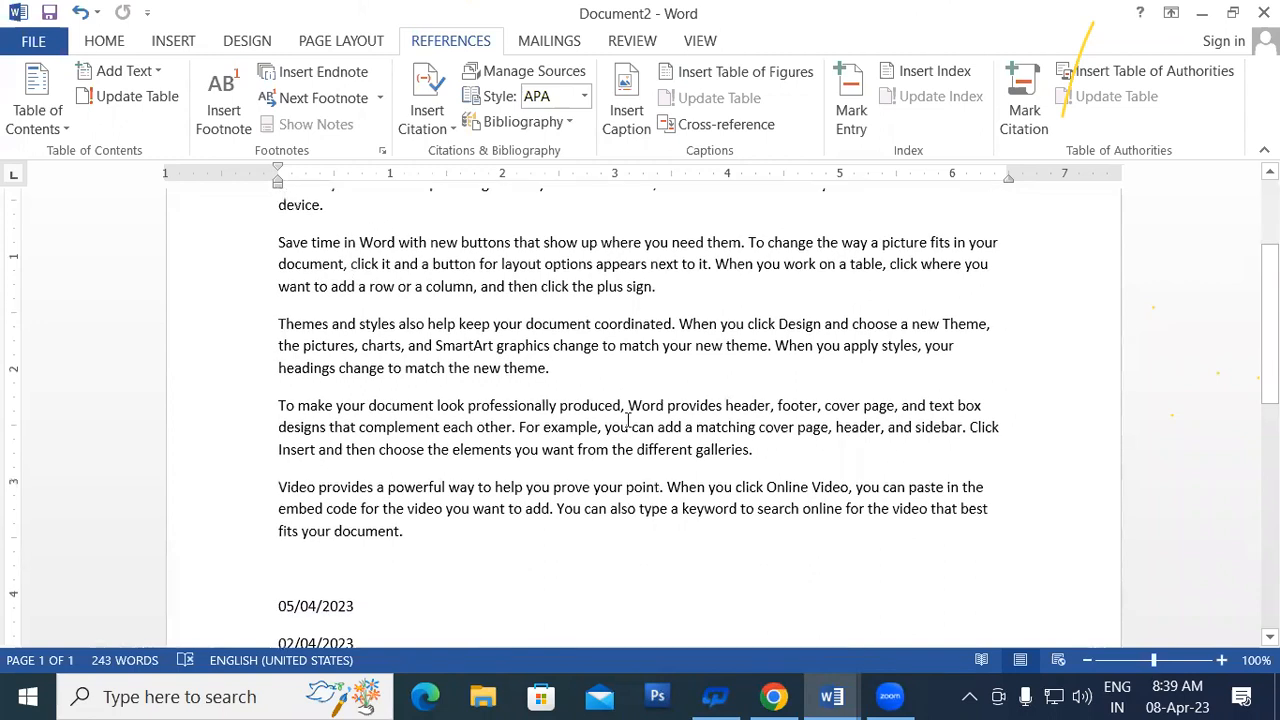
- Create a new blank document and enter "Gayatri Institute of Technology" followed by three tab characters
key(ctrl+n)
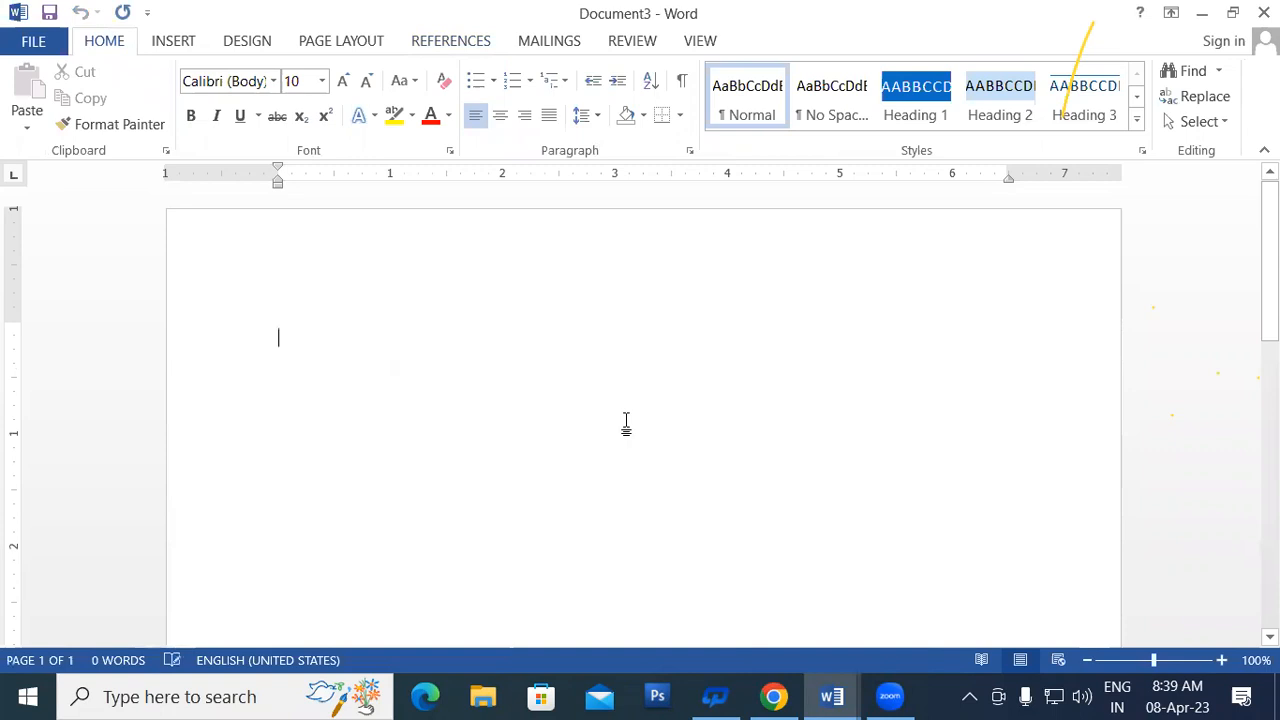
text(G)
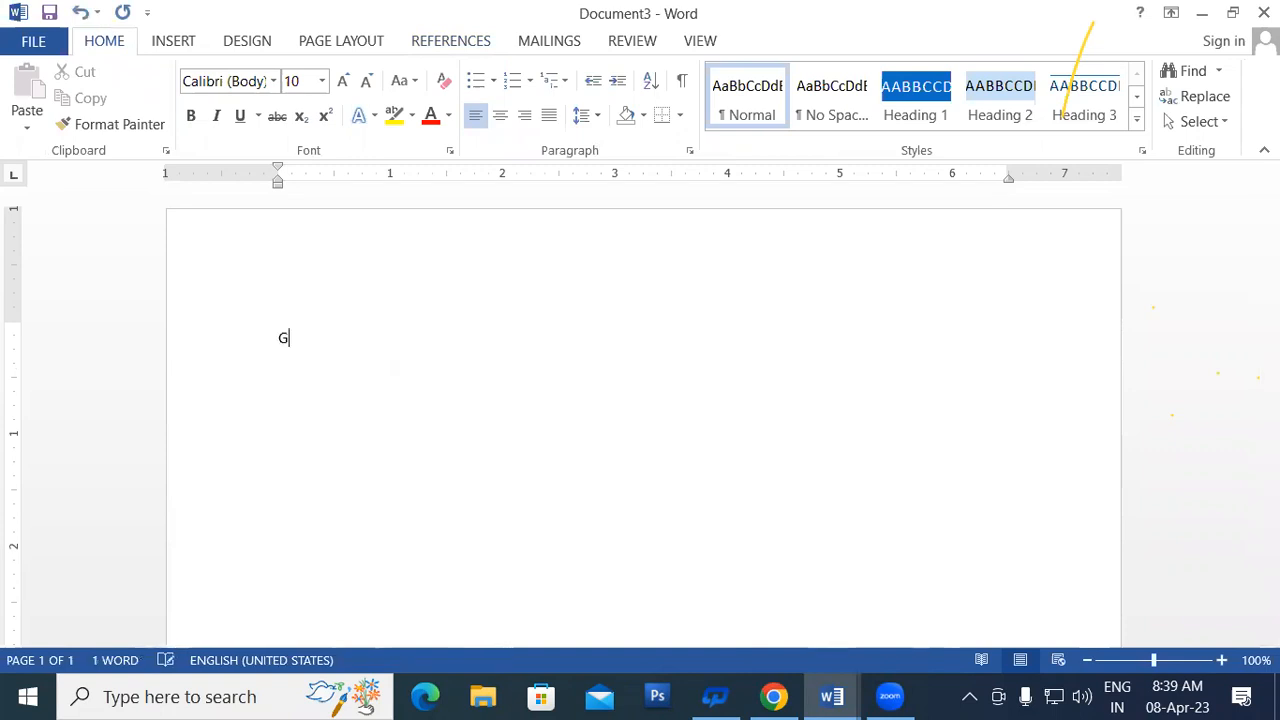
text(ayatri Inst)
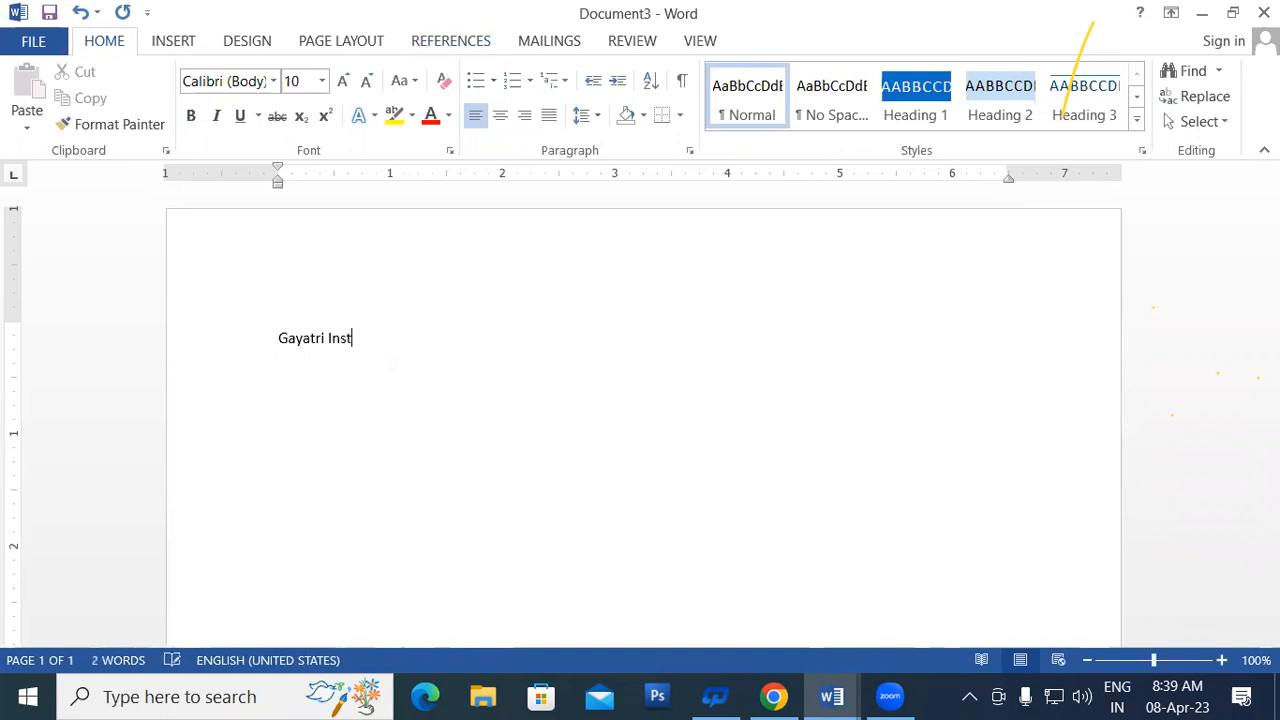
text(itute of Technology)
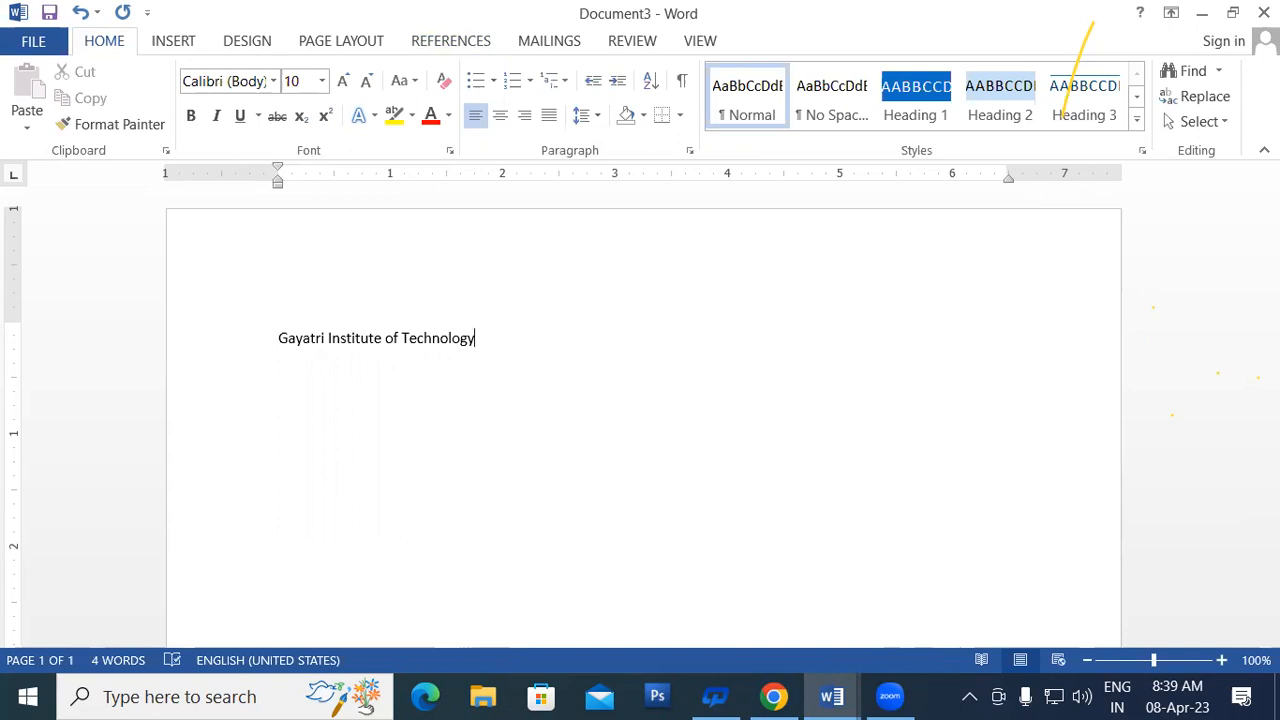
key(Tab)
key(Tab)
key(Tab)
- Show the formatting marks and enlarge the whole institute line to 16 pt
click(680, 88)
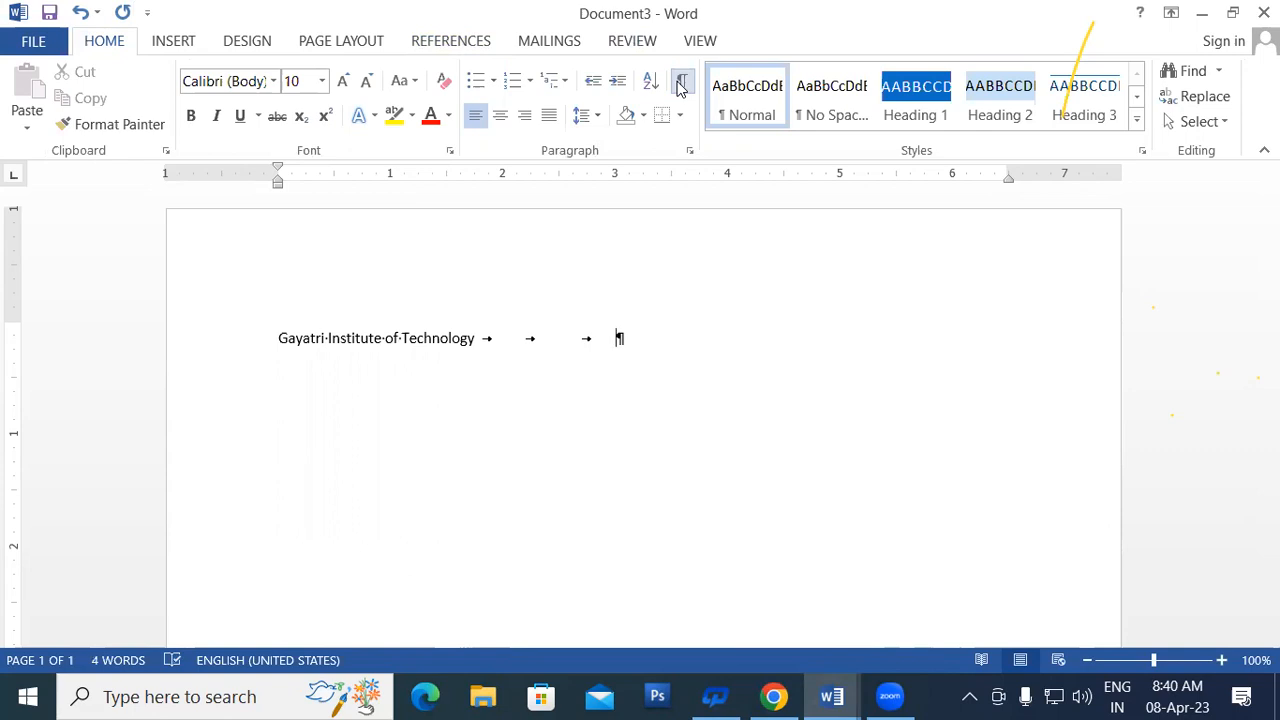
key(ctrl+a)
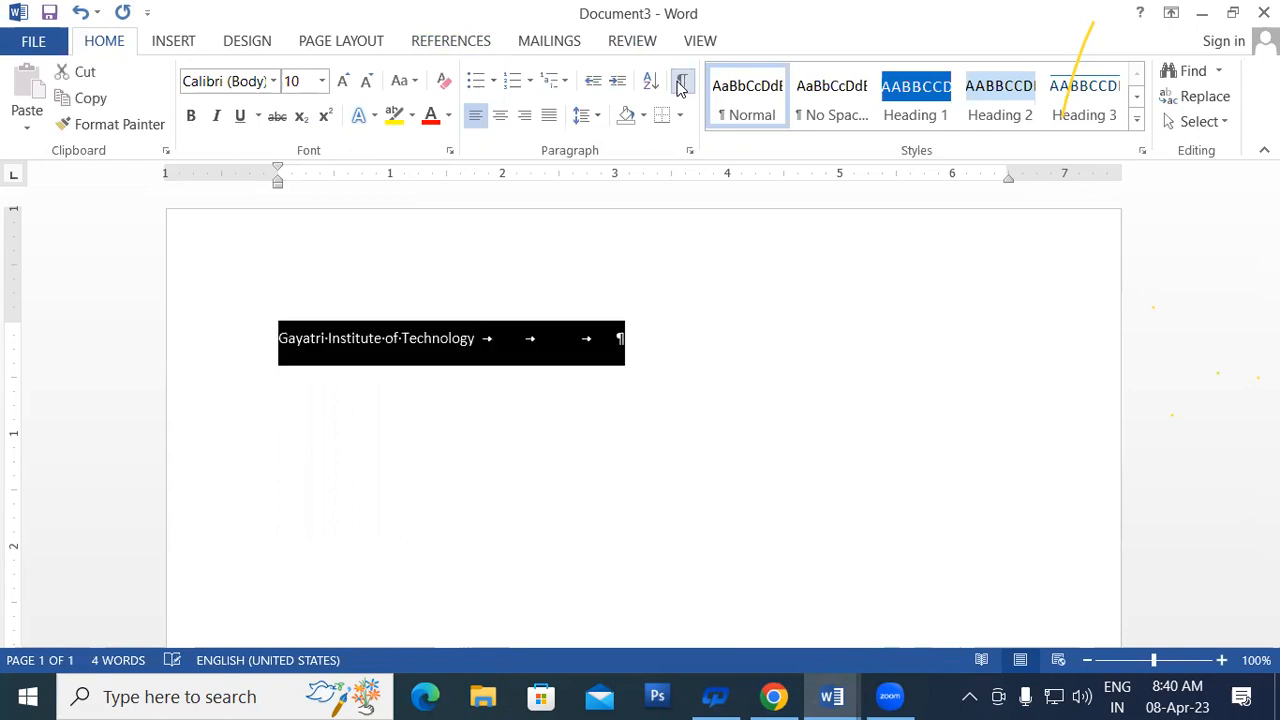
click(343, 81)
click(343, 81)
click(343, 81)
click(343, 81)
click(995, 463)
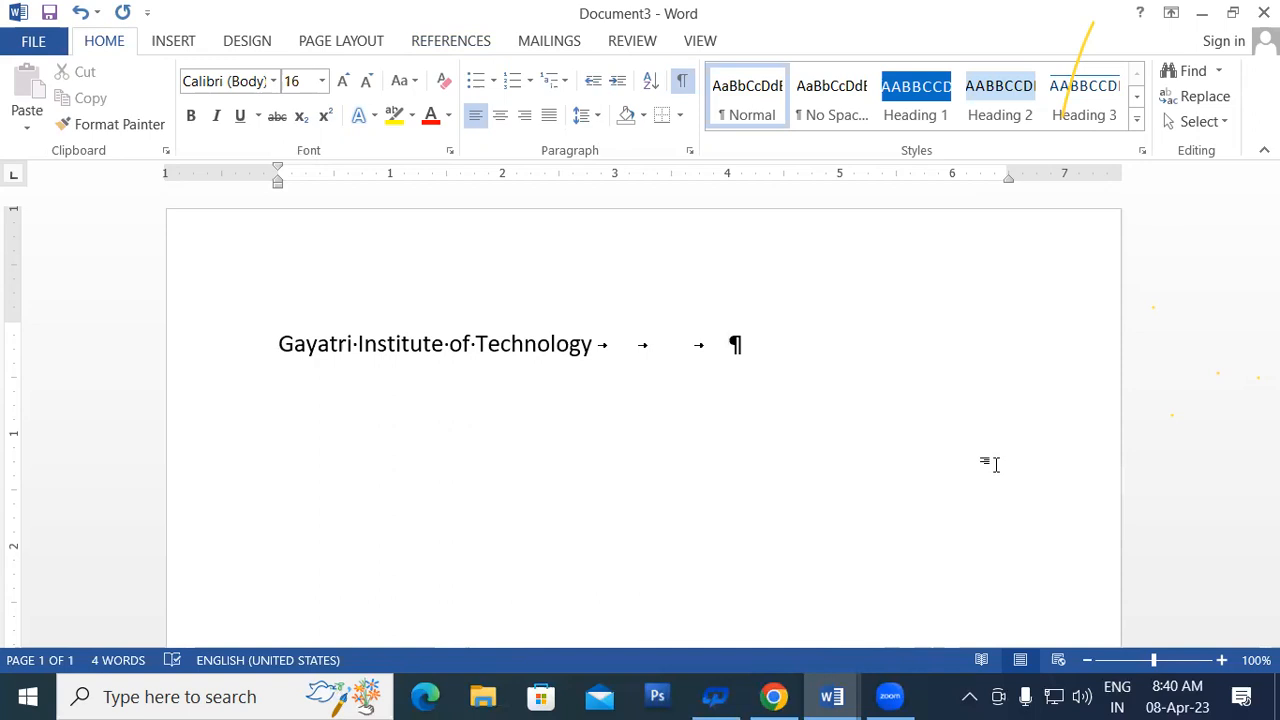
- Add four empty paragraphs below the institute line to display their paragraph marks, and remove them again
key(Return)
key(Return)
key(Return)
key(Return)
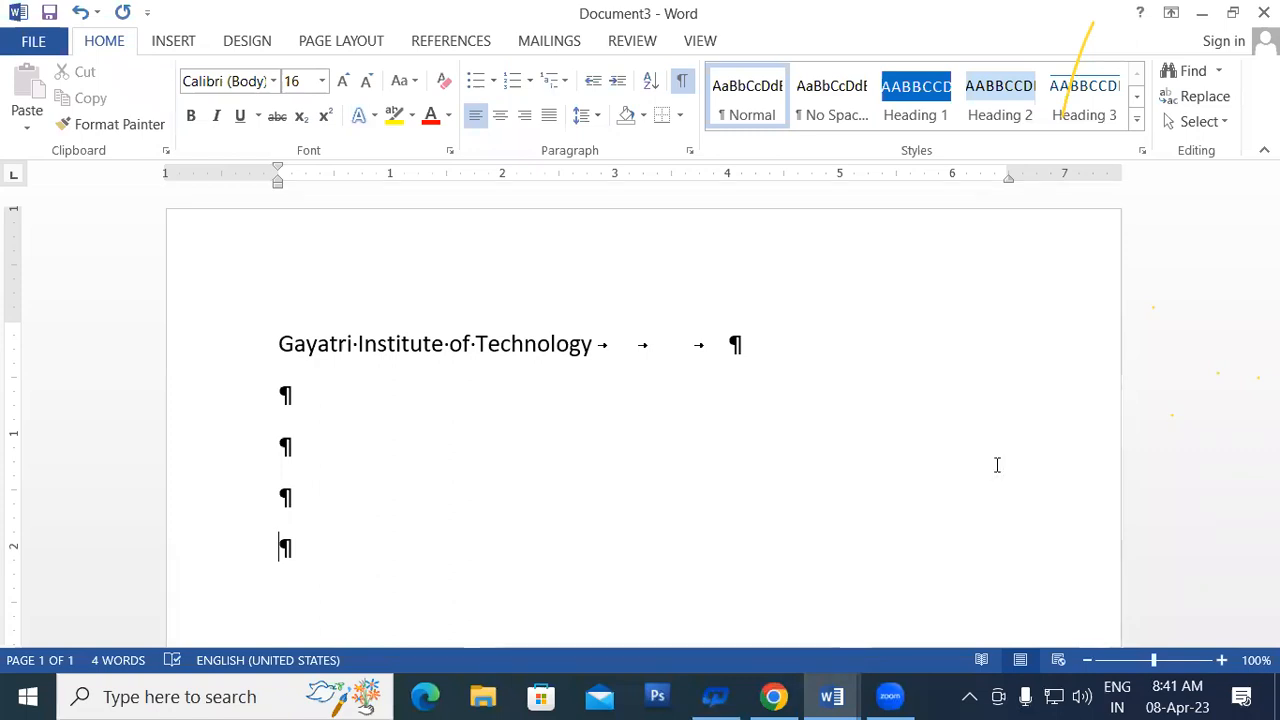
key(BackSpace)
key(BackSpace)
key(BackSpace)
key(BackSpace)
- Try reducing the institute line's text size, and undo the size changes back to 10 pt
key(ctrl+a)
key(ctrl+shift+comma)
key(ctrl+shift+comma)
key(ctrl+z)
key(ctrl+z)
- Delete the entire institute line including its tabs and hide the formatting marks
key(BackSpace)
key(BackSpace)
key(BackSpace)
key(BackSpace)
key(BackSpace)
key(BackSpace)
key(BackSpace)
key(BackSpace)
key(BackSpace)
key(BackSpace)
key(BackSpace)
key(BackSpace)
key(BackSpace)
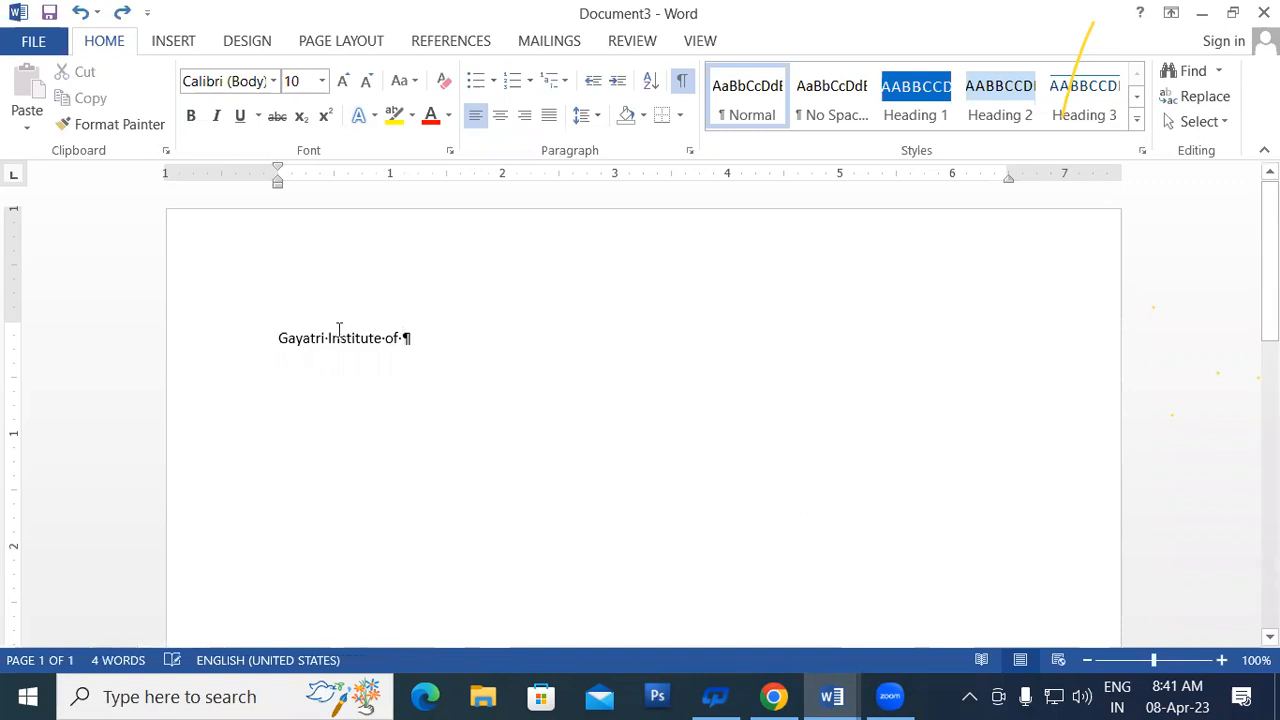
key(BackSpace)
key(BackSpace)
key(BackSpace)
key(BackSpace)
key(BackSpace)
key(BackSpace)
key(BackSpace)
key(BackSpace)
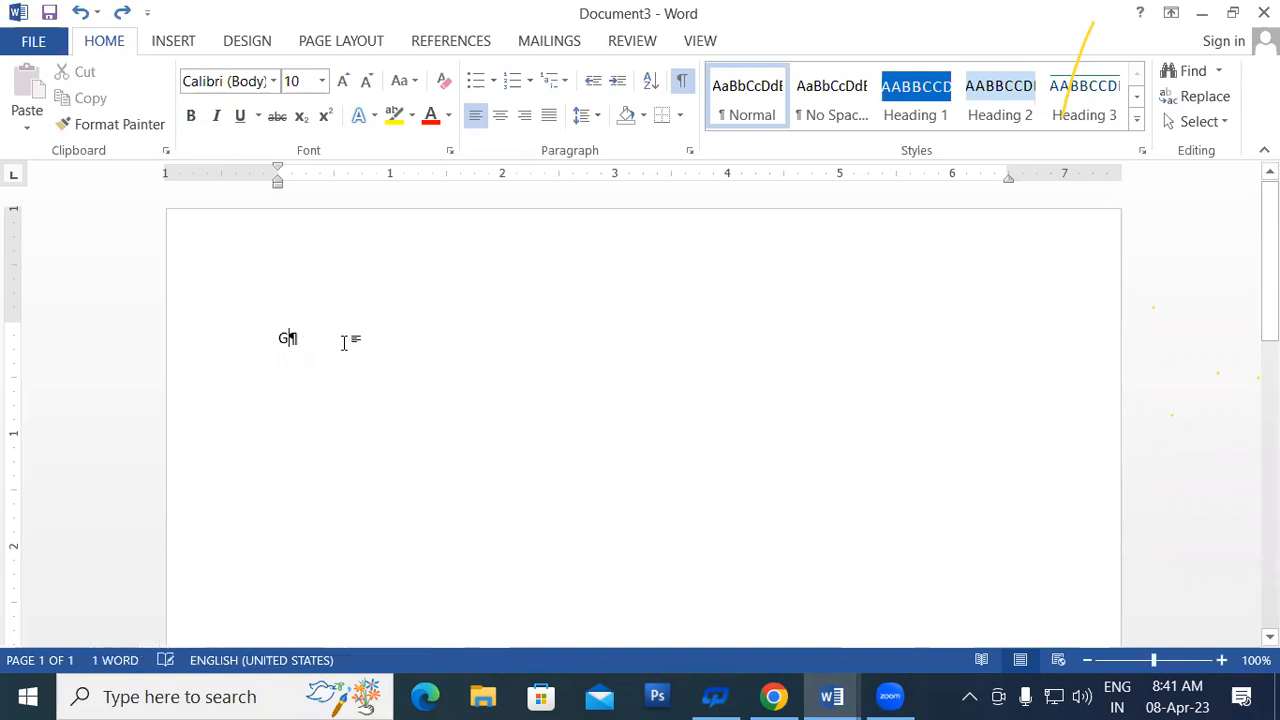
click(683, 84)
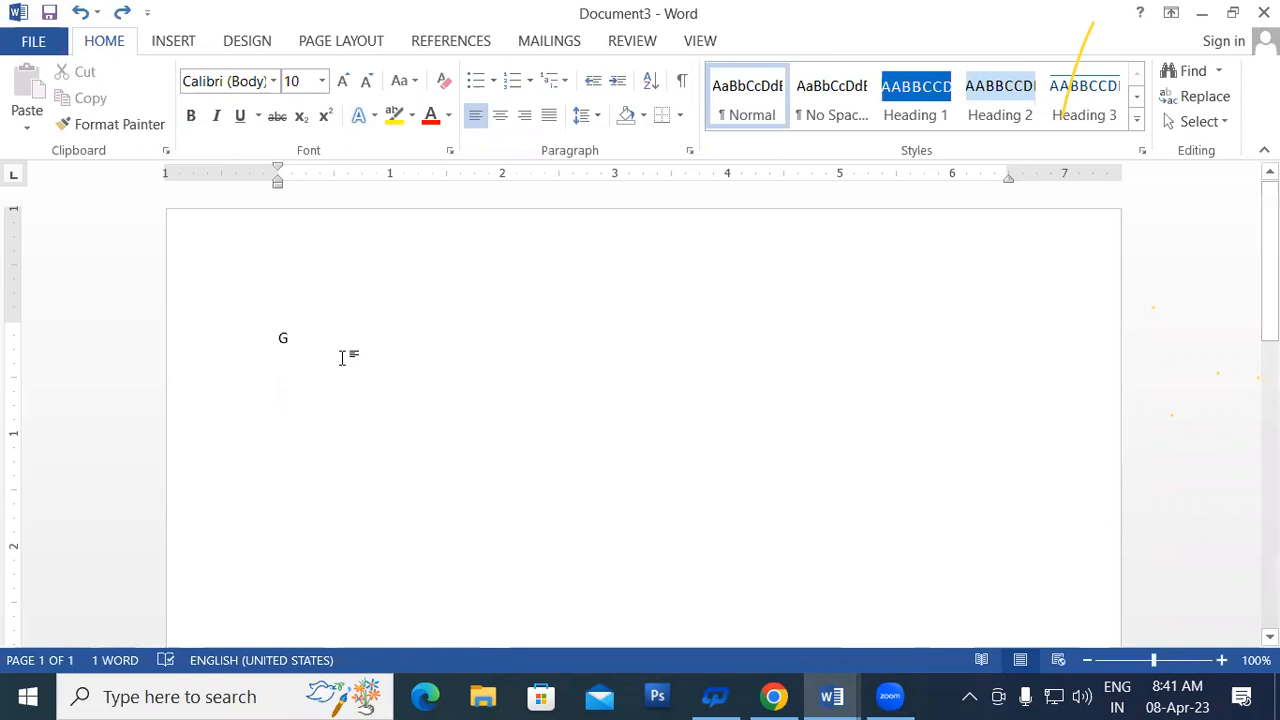
key(BackSpace)
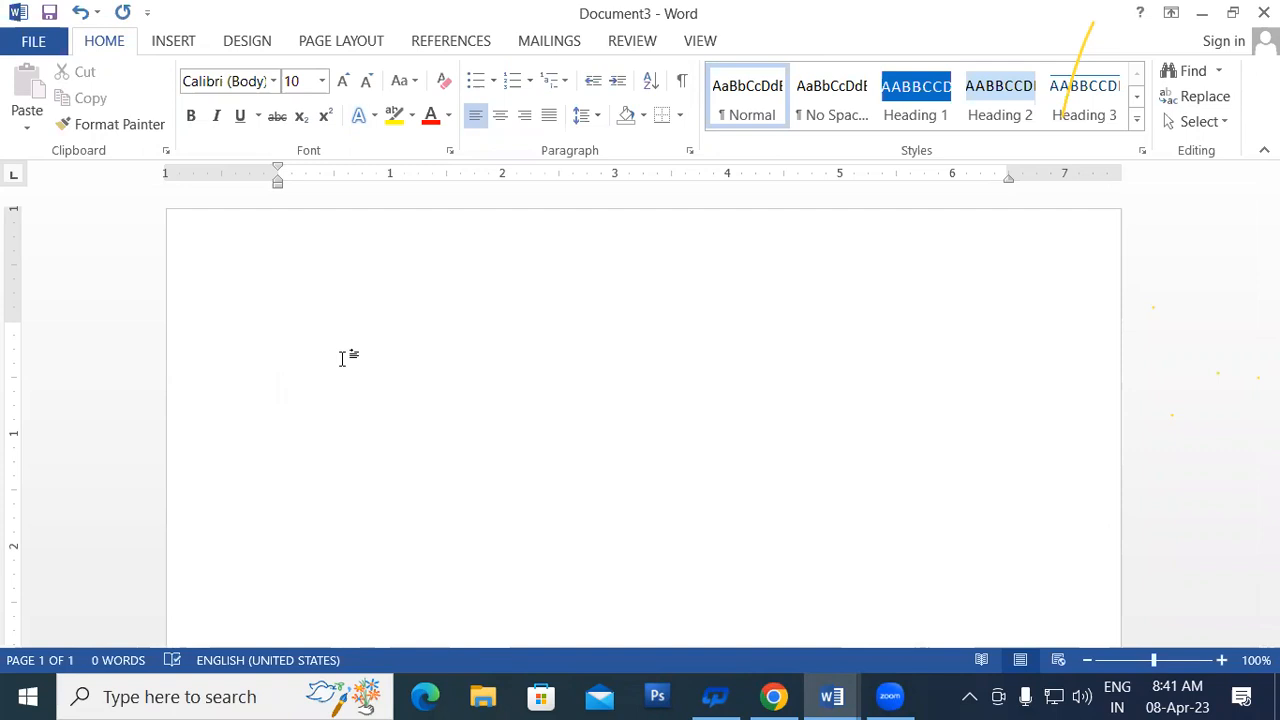
- Toggle the formatting marks and enter the filler text "4oitiorththeoi ertiroetreio" followed by tab spacing on the first line
key(ctrl+shift+8)
key(ctrl+shift+8)
text(4oitic)
text(ertiroetreio)
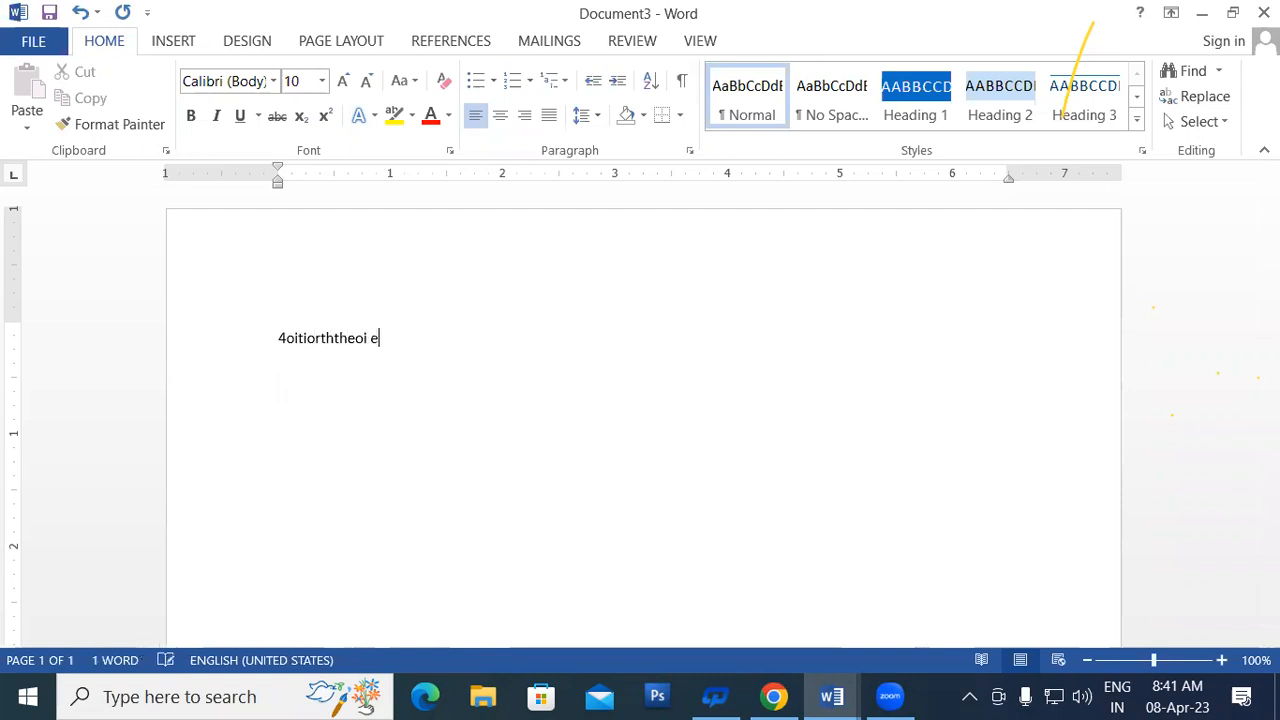
key(Tab)
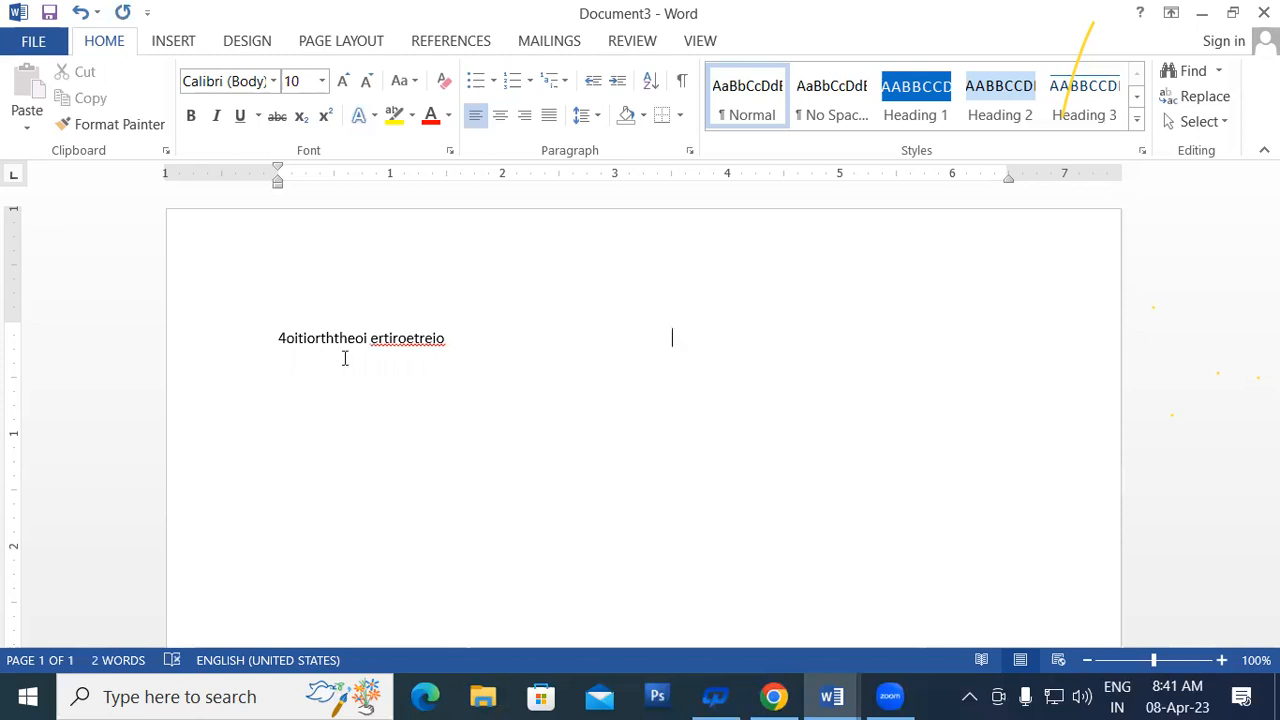
- Show and hide the formatting marks around the filler text, and delete the line
key(ctrl+shift+8)
key(ctrl+shift+8)
drag(471, 343, 247, 338)
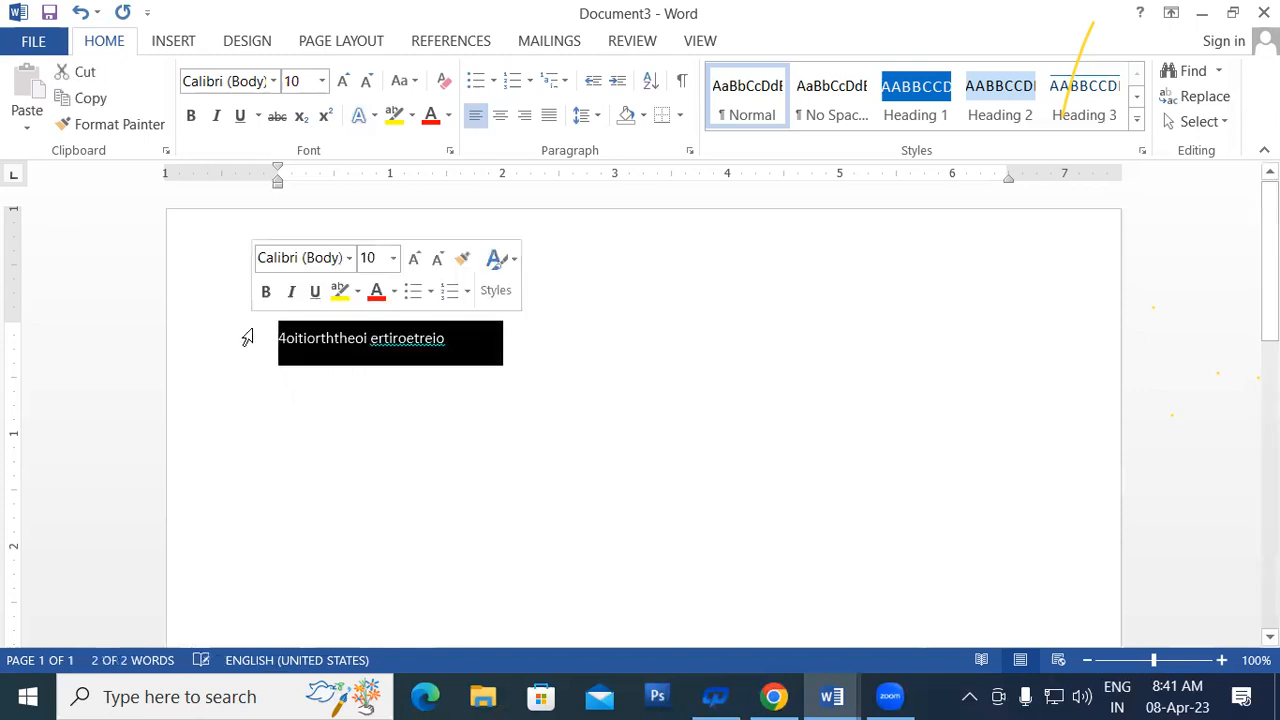
key(Delete)
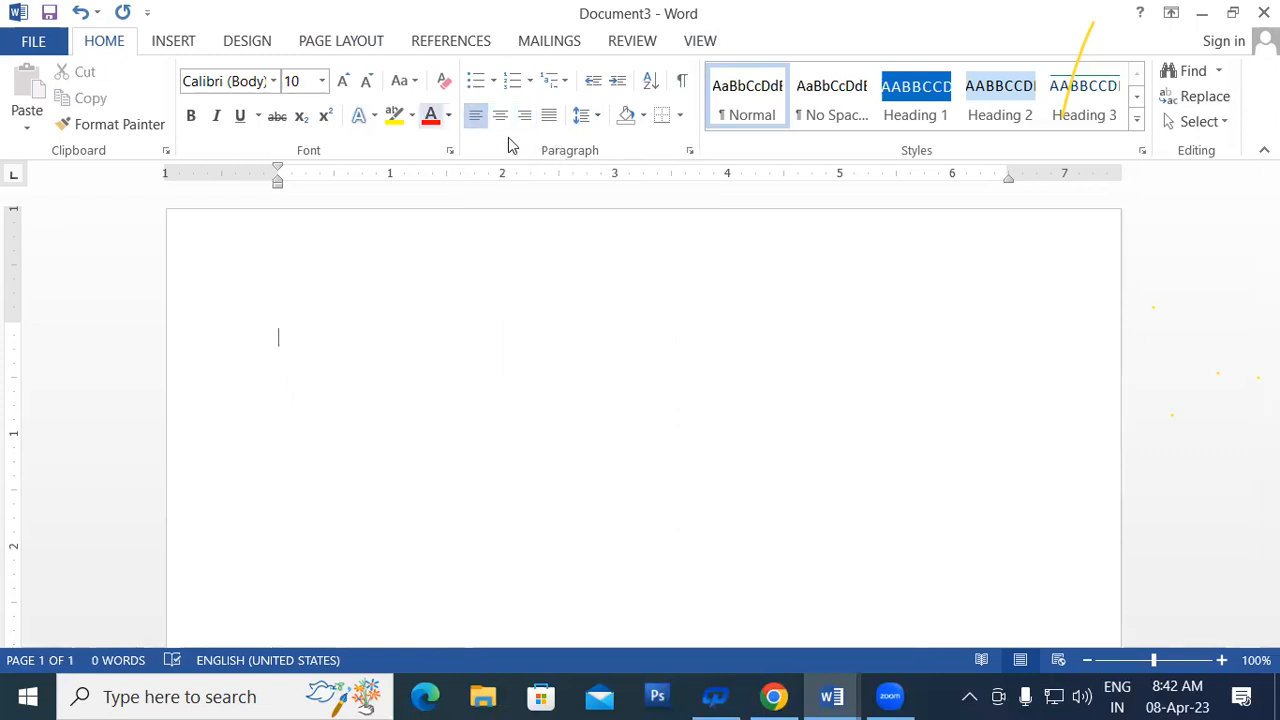
- View the available line spacing choices and dismiss them without picking one
click(584, 119)
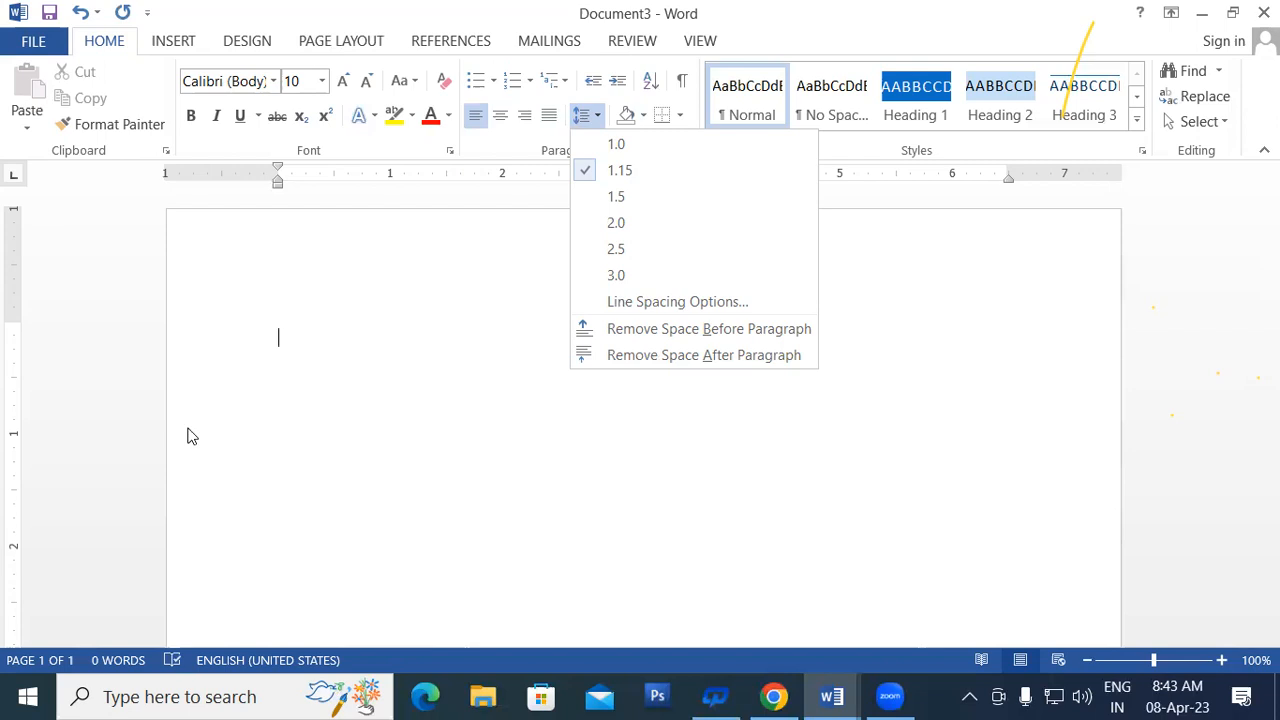
click(411, 372)
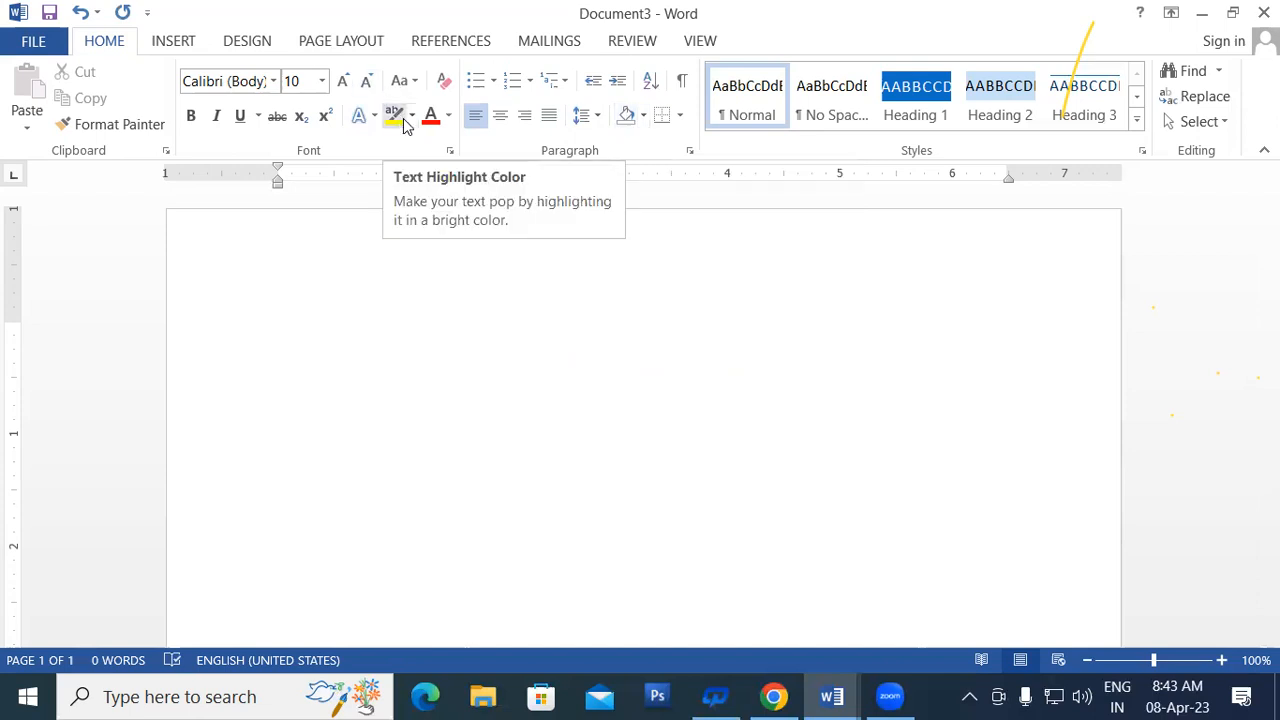
- Indent the empty first line with tabs and generate sample paragraphs there with =rand()
key(Tab)
key(Tab)
key(Tab)
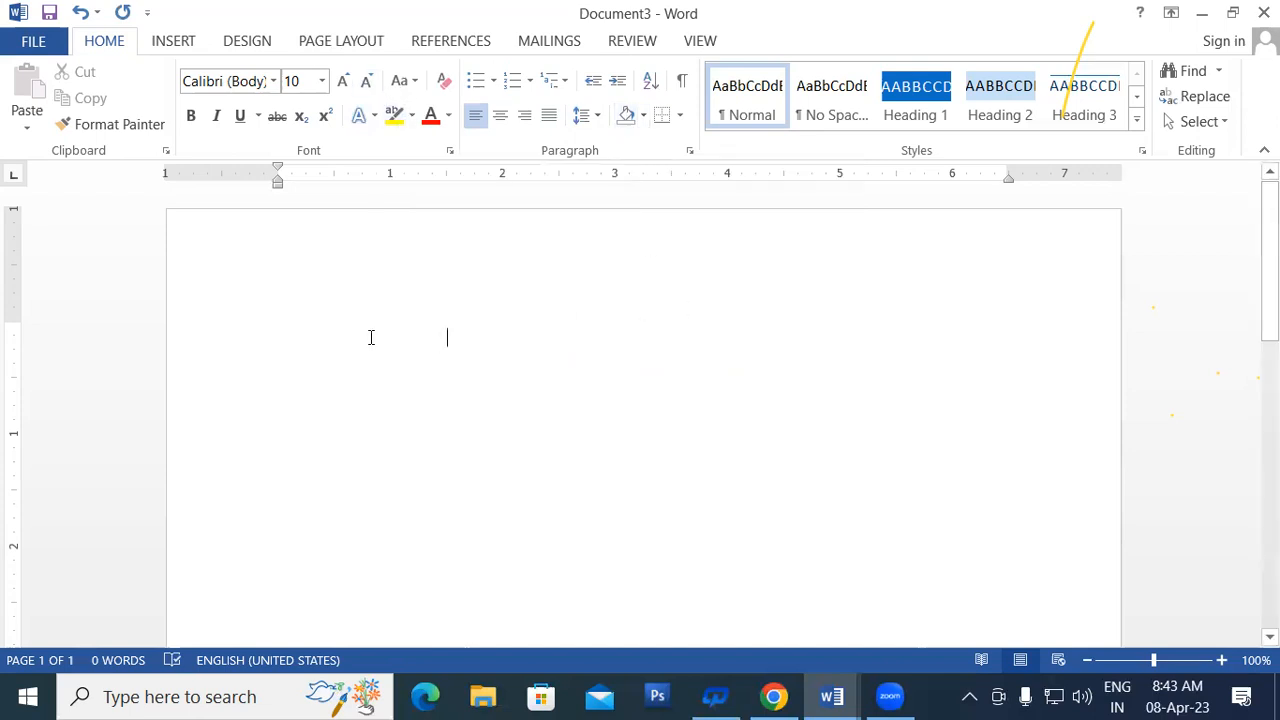
click(340, 331)
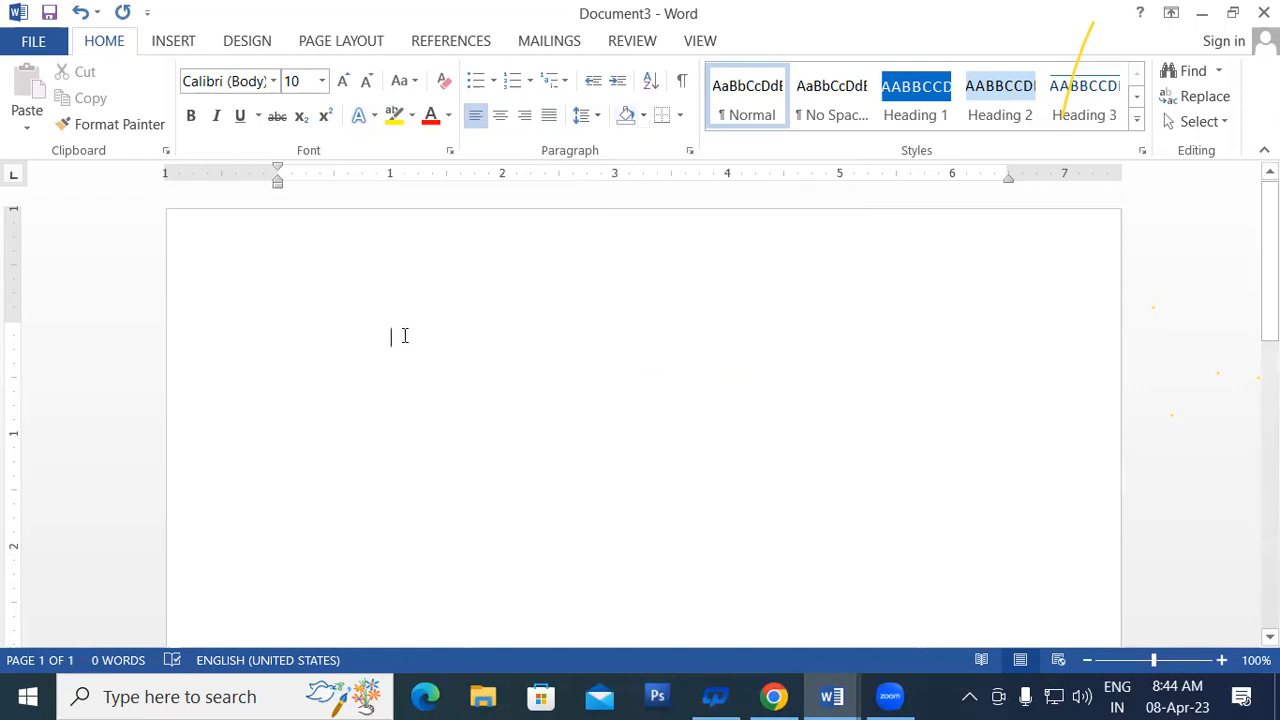
text(=)
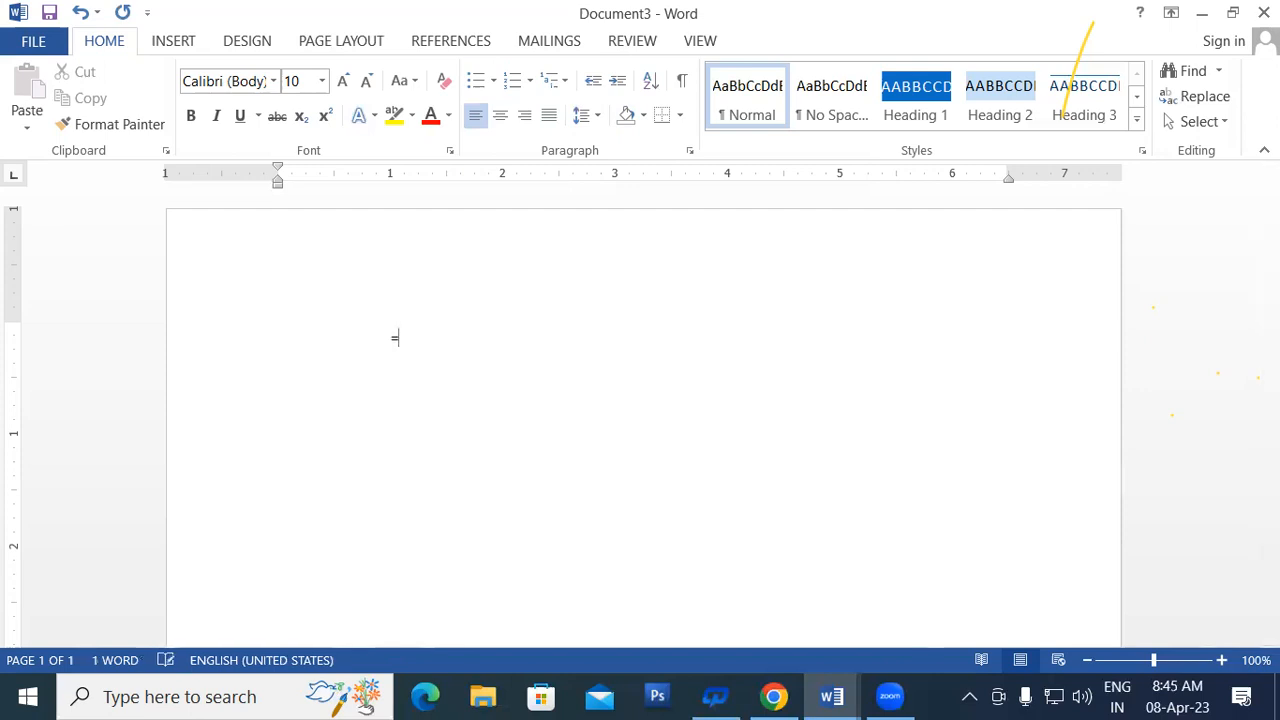
text(rand())
key(Return)
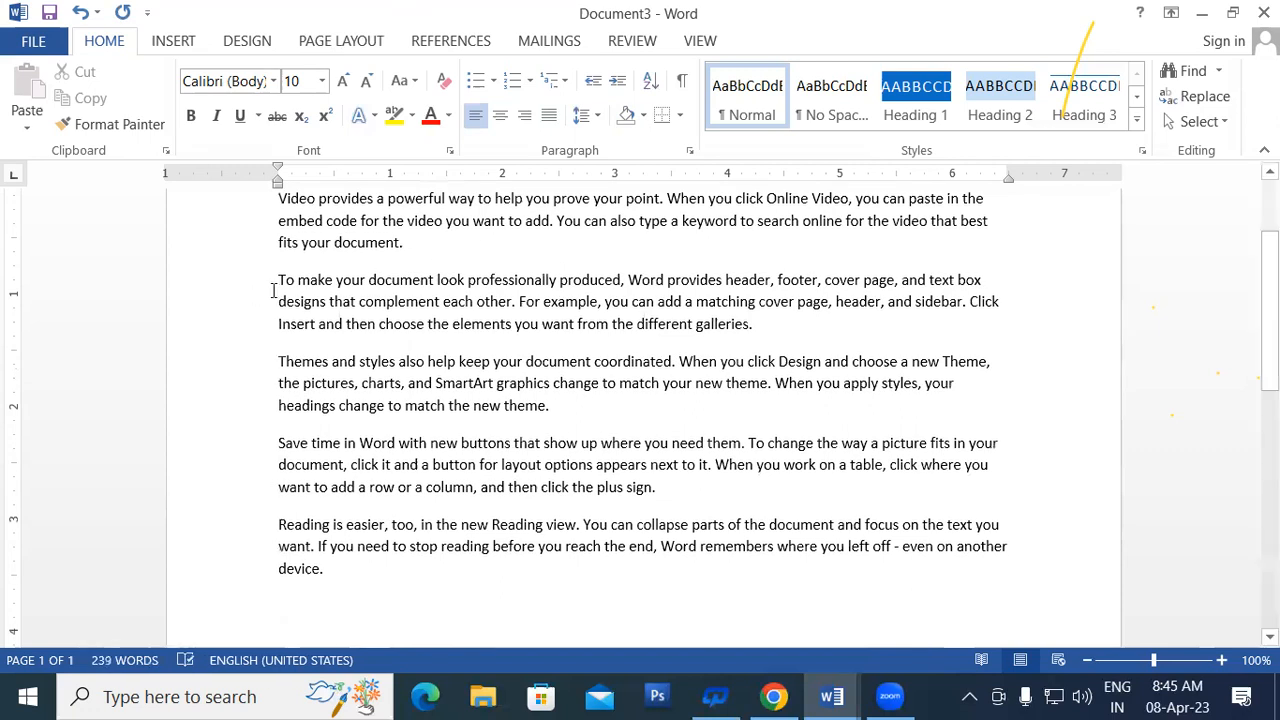
- Highlight the whole first paragraph, starting with "Video provides", in yellow
scroll(283, 318, up, 2)
drag(280, 312, 408, 357)
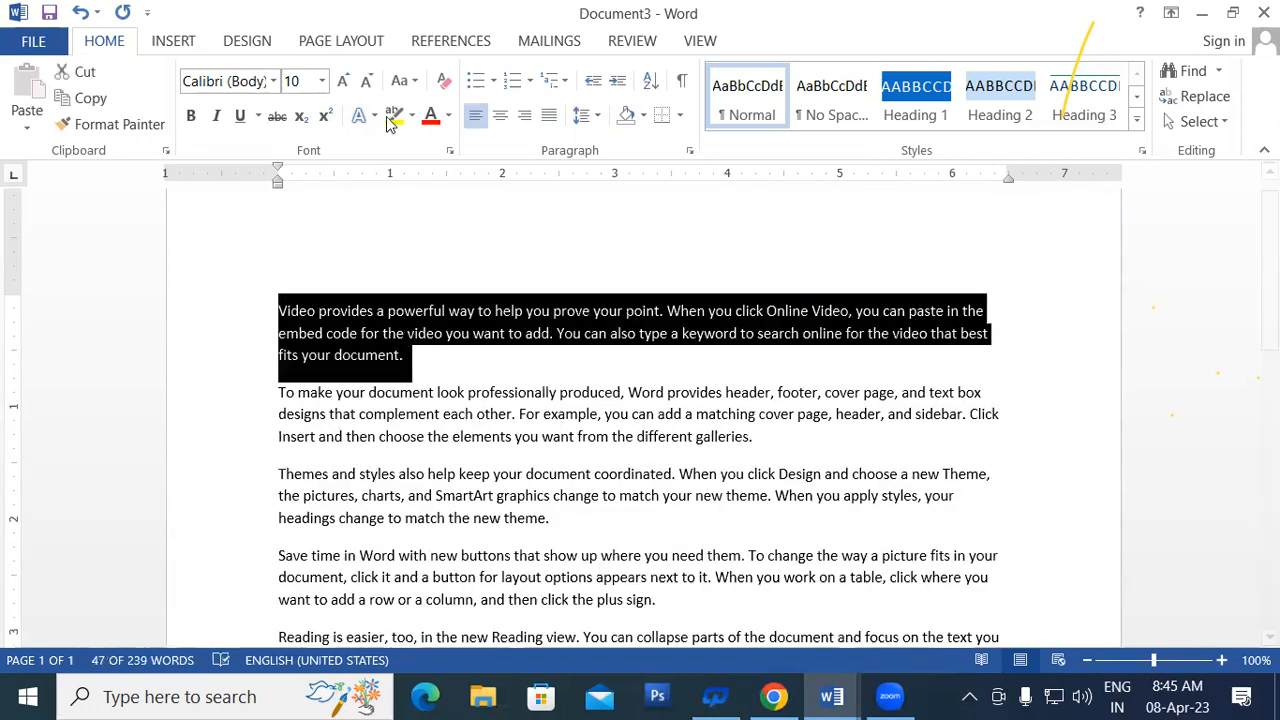
click(393, 116)
click(443, 369)
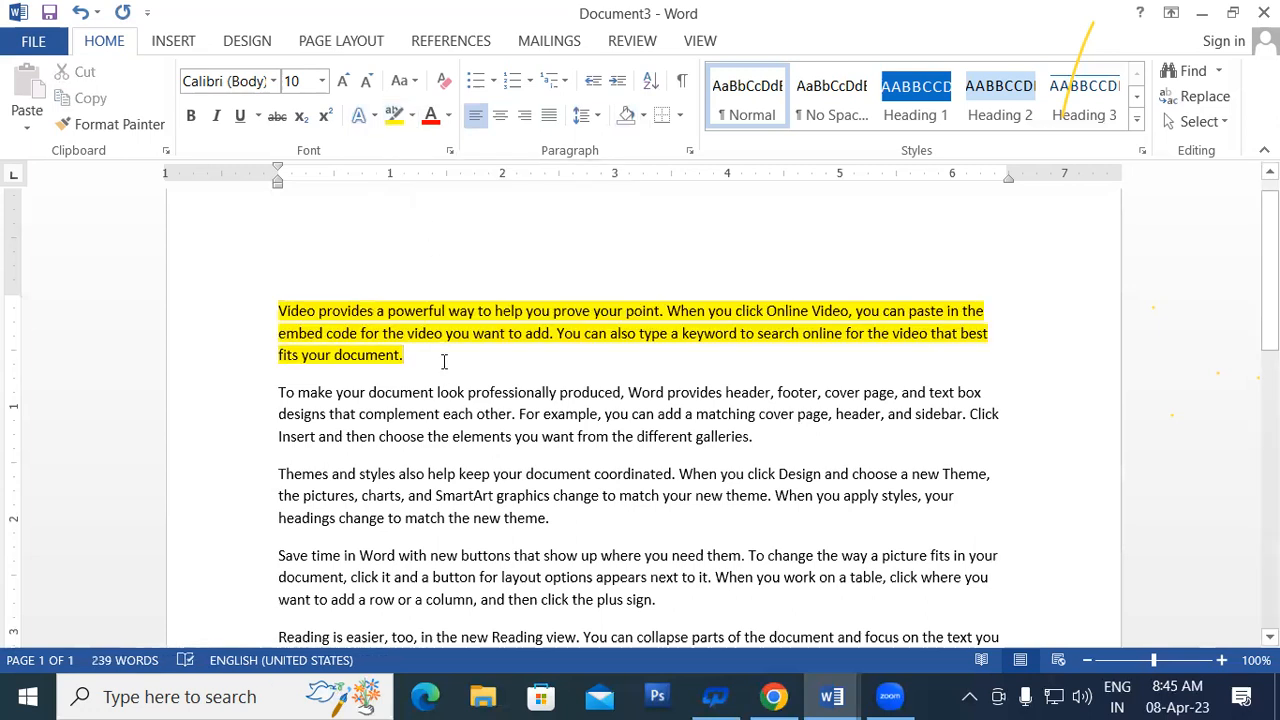
- Set the line spacing of the highlighted first paragraph to 2.0
drag(383, 354, 279, 310)
click(600, 116)
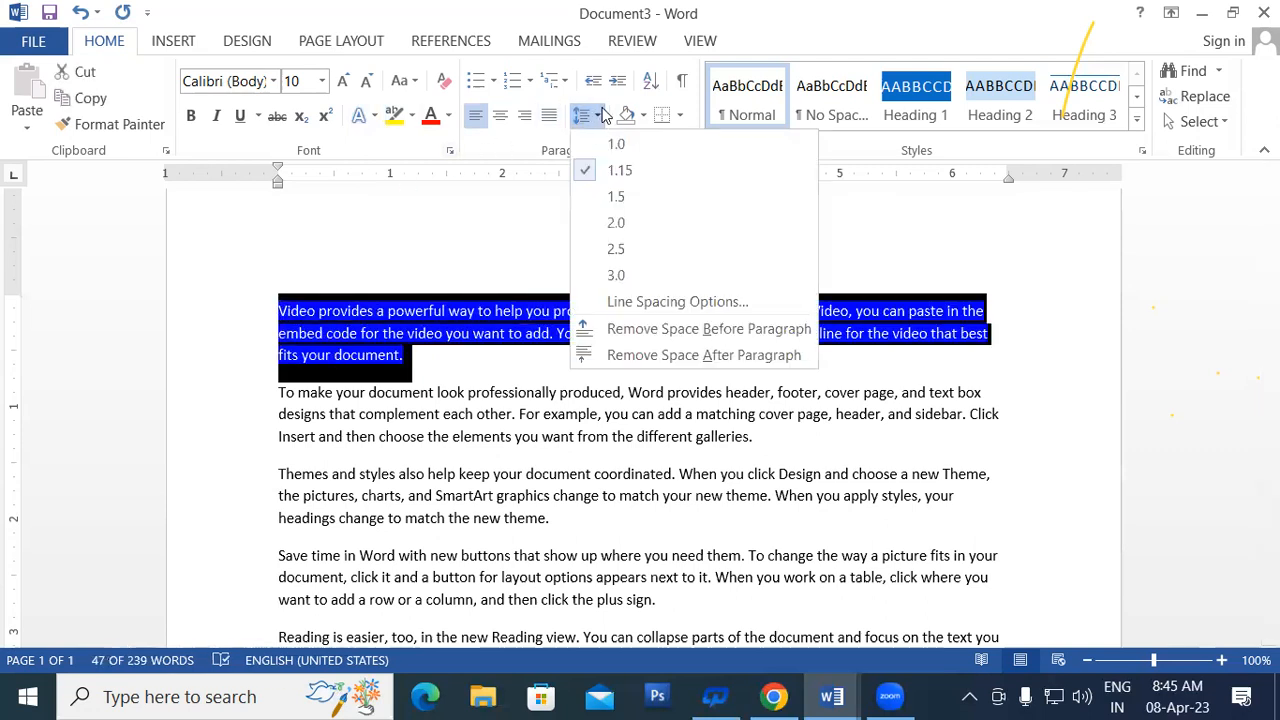
click(606, 224)
click(490, 404)
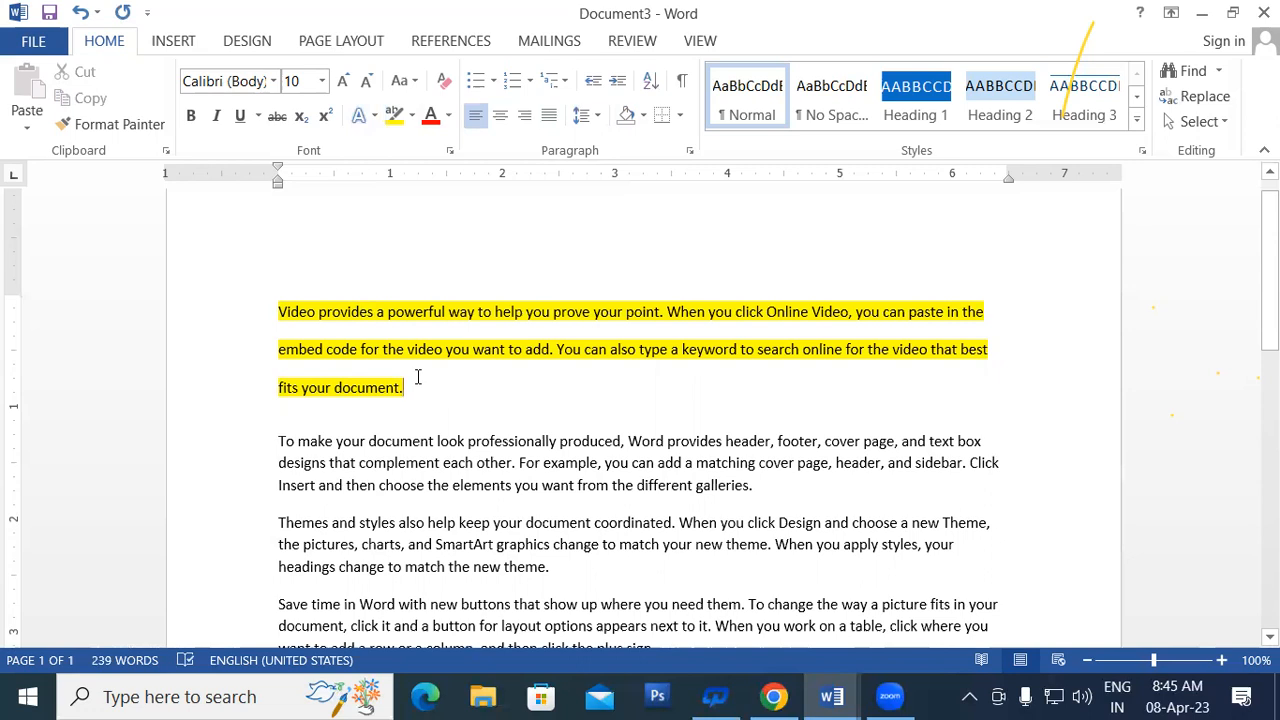
- Shade the second paragraph, starting with "To make your document", in the standard orange color
scroll(594, 371, down, 3)
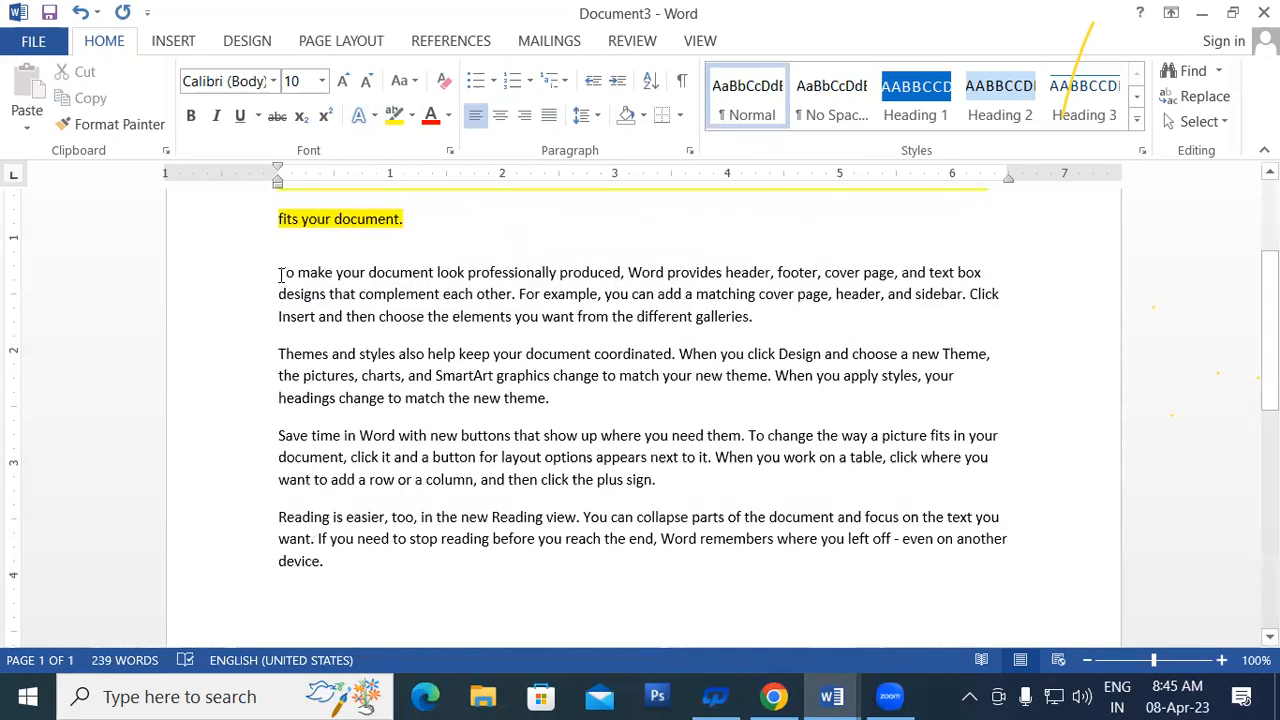
drag(280, 273, 803, 320)
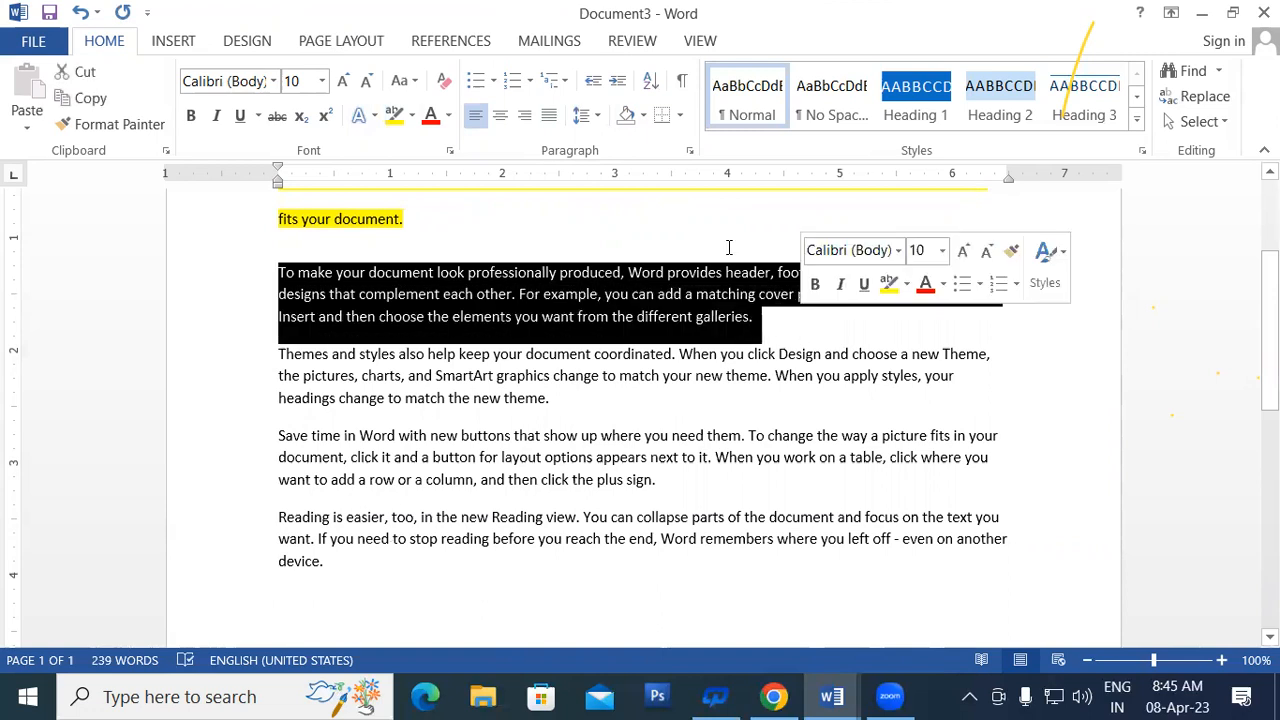
click(645, 114)
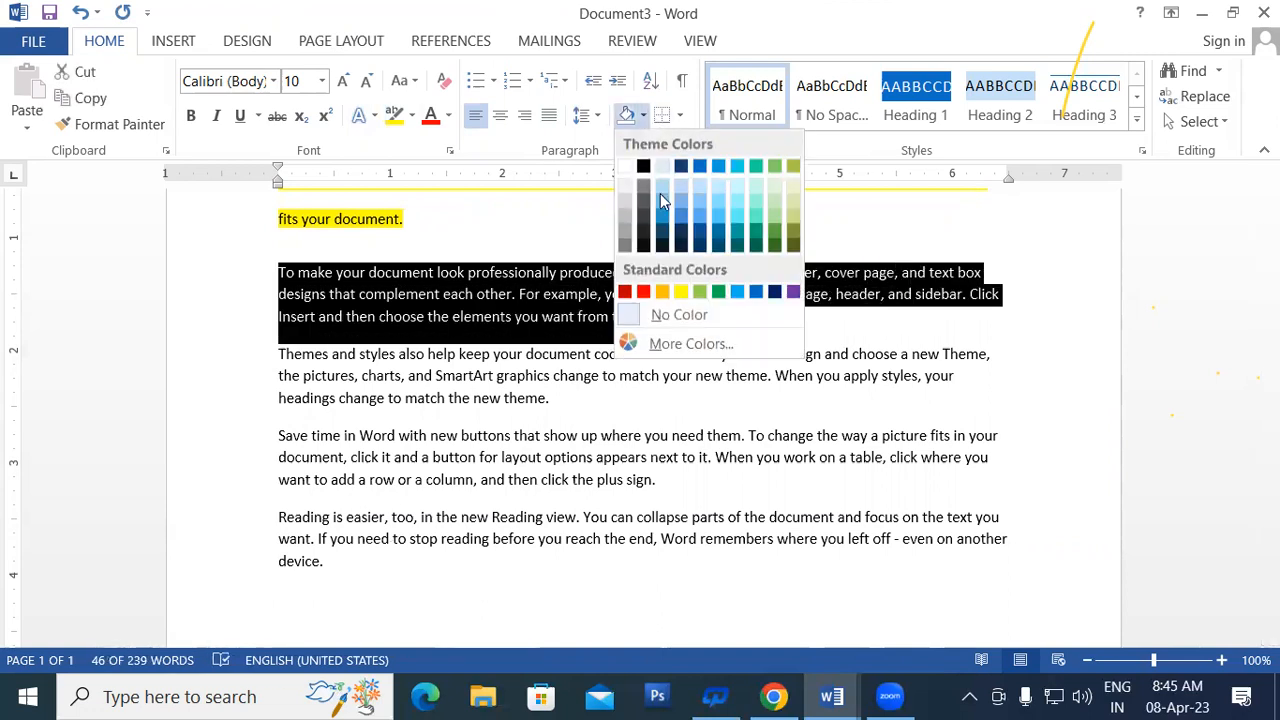
click(662, 291)
click(643, 414)
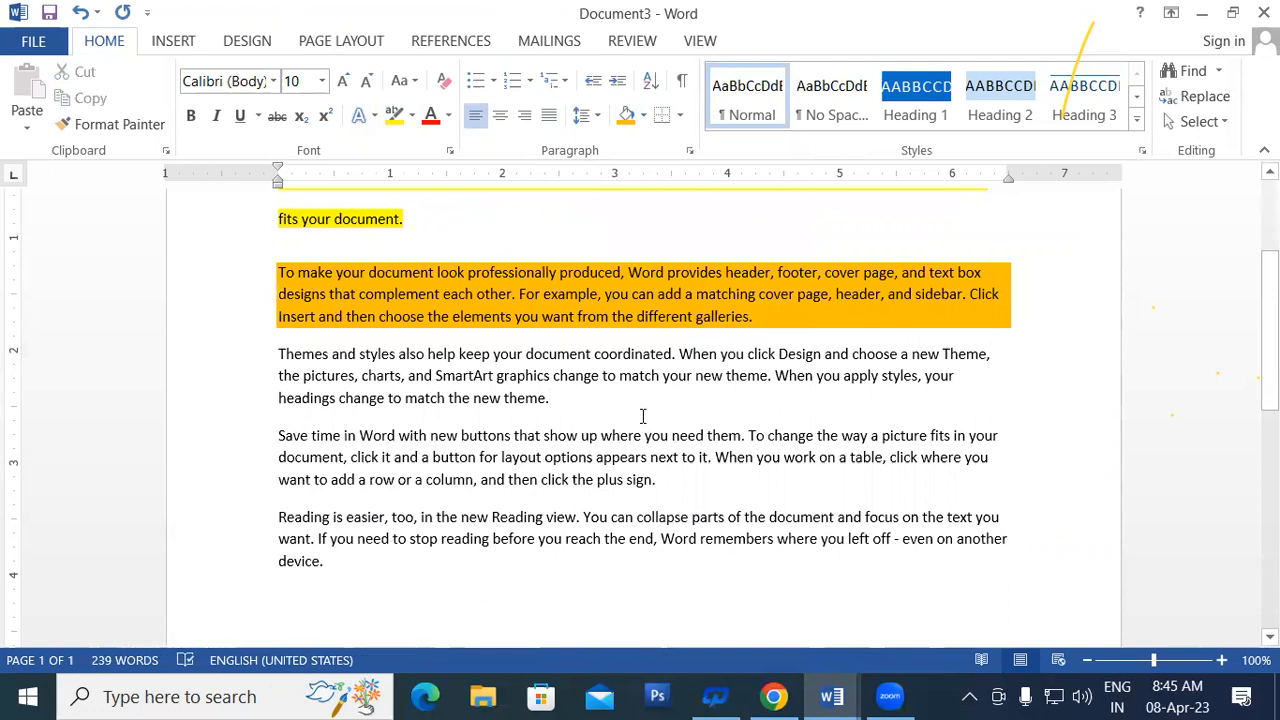
- Set the line spacing of the orange-shaded second paragraph to 2.0
mouse_move(280, 272)
mouse_down()
mouse_move(379, 298)
mouse_move(828, 324)
mouse_up()
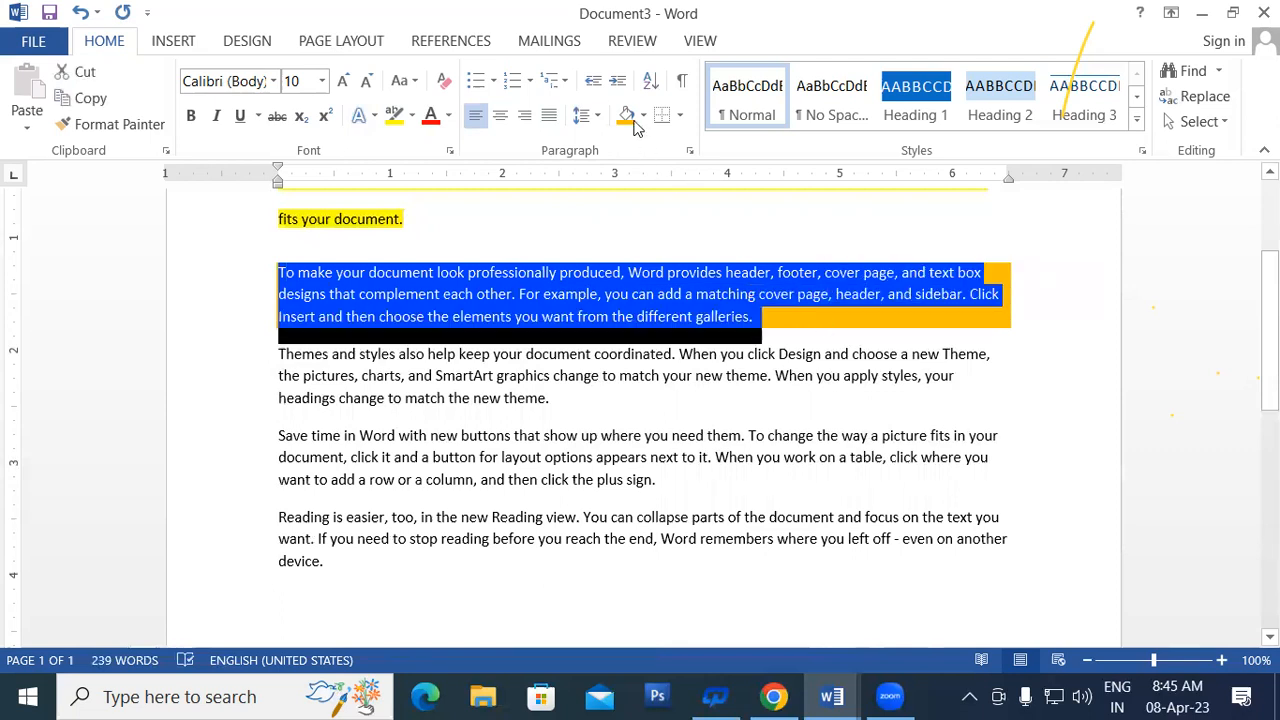
click(586, 115)
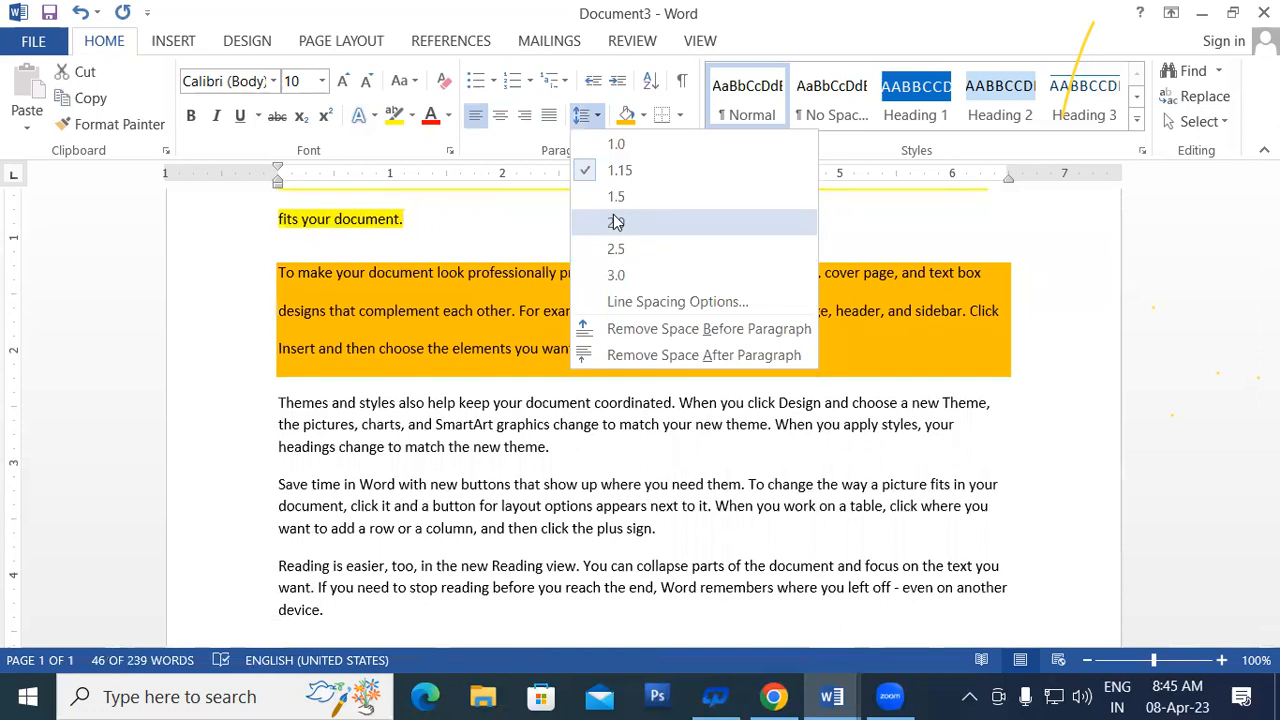
click(616, 222)
scroll(614, 330, down, 1)
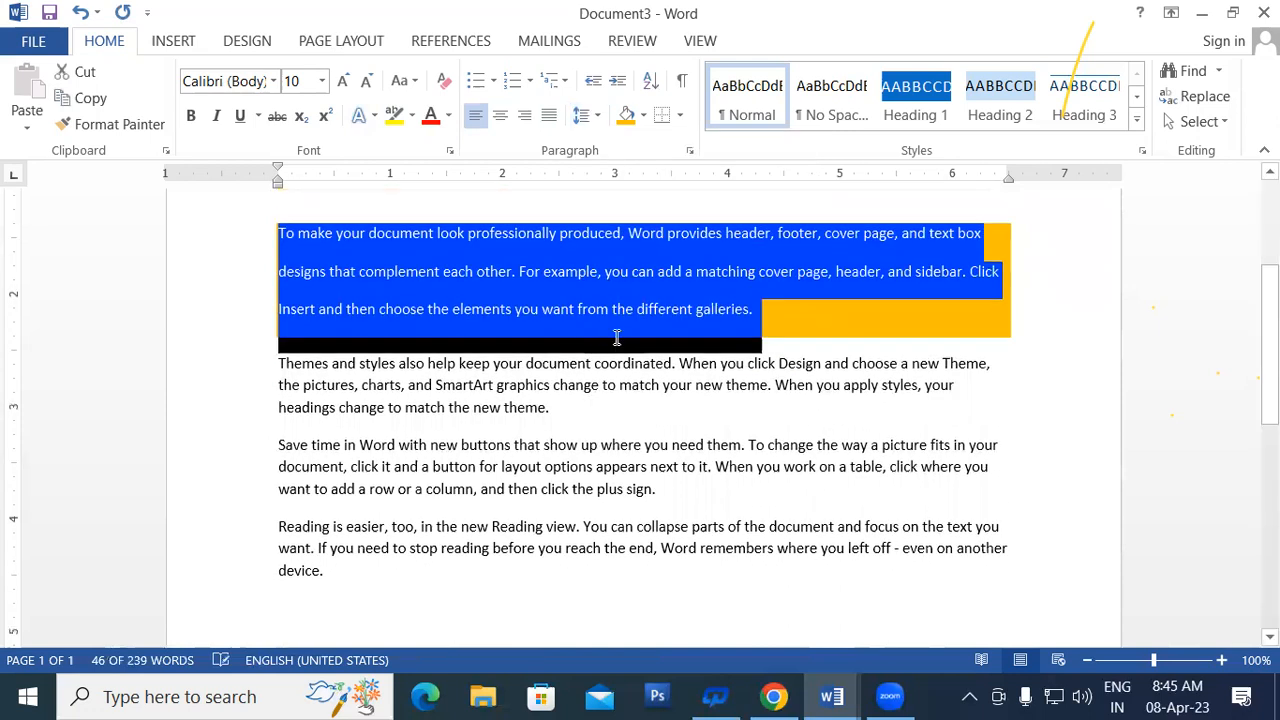
click(800, 312)
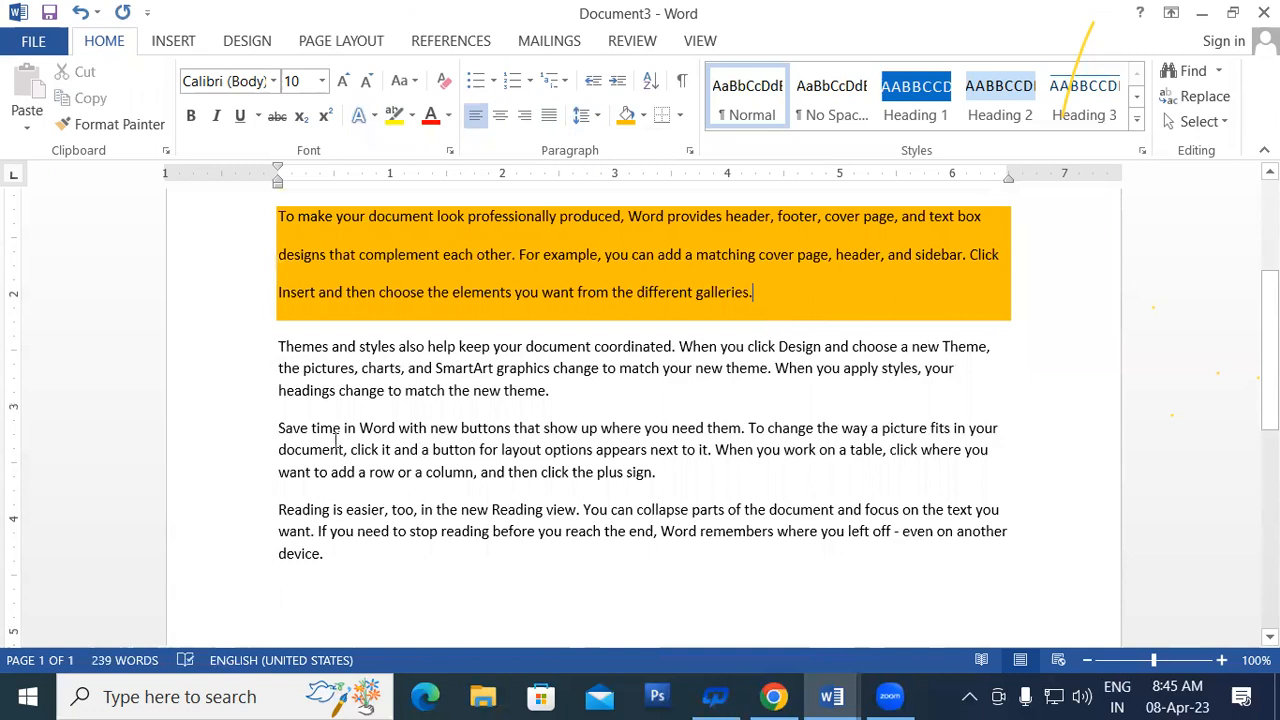
- Shade the last two paragraphs, from "Save time in Word" to "device.", in the standard green color
drag(280, 428, 662, 478)
drag(751, 482, 1006, 545)
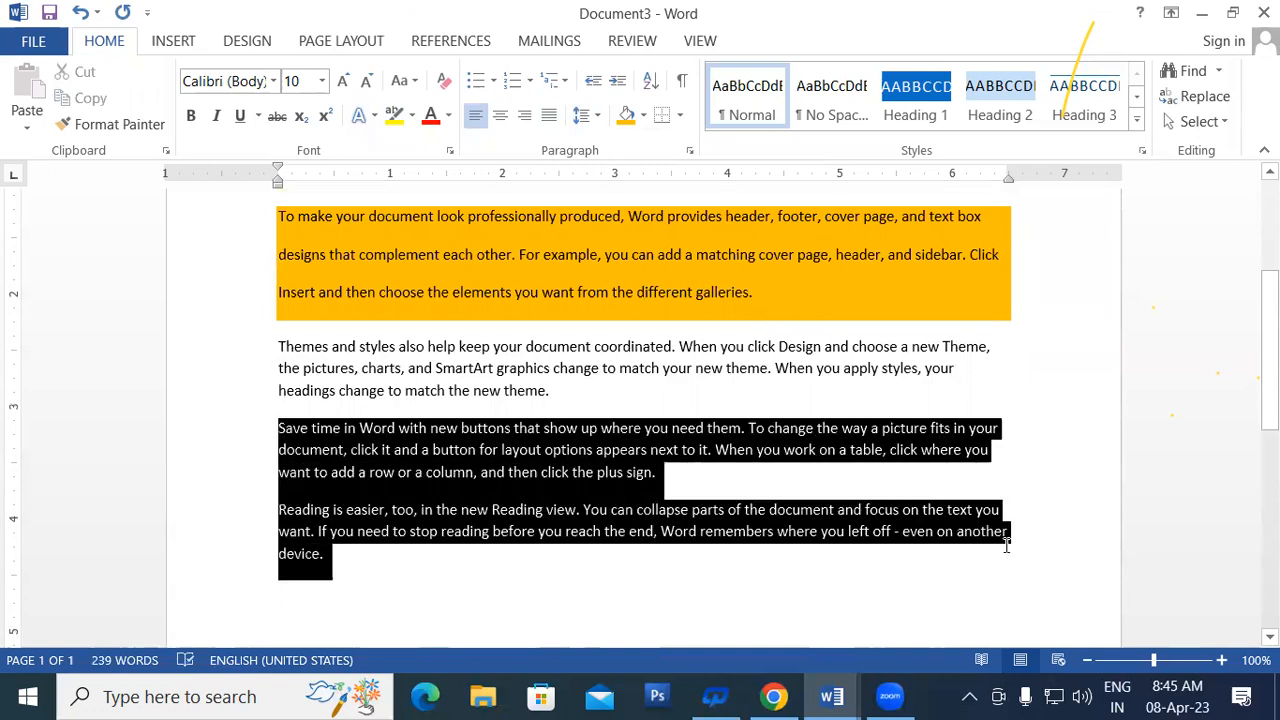
click(643, 116)
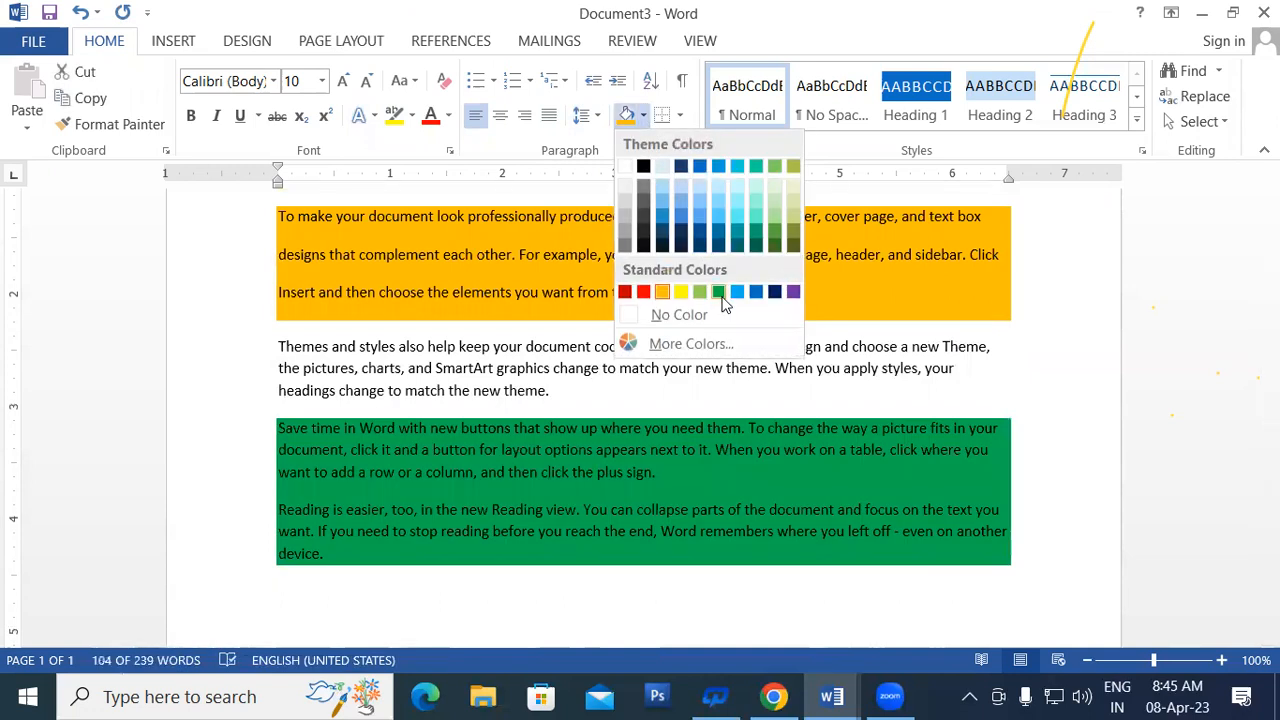
click(703, 290)
click(604, 370)
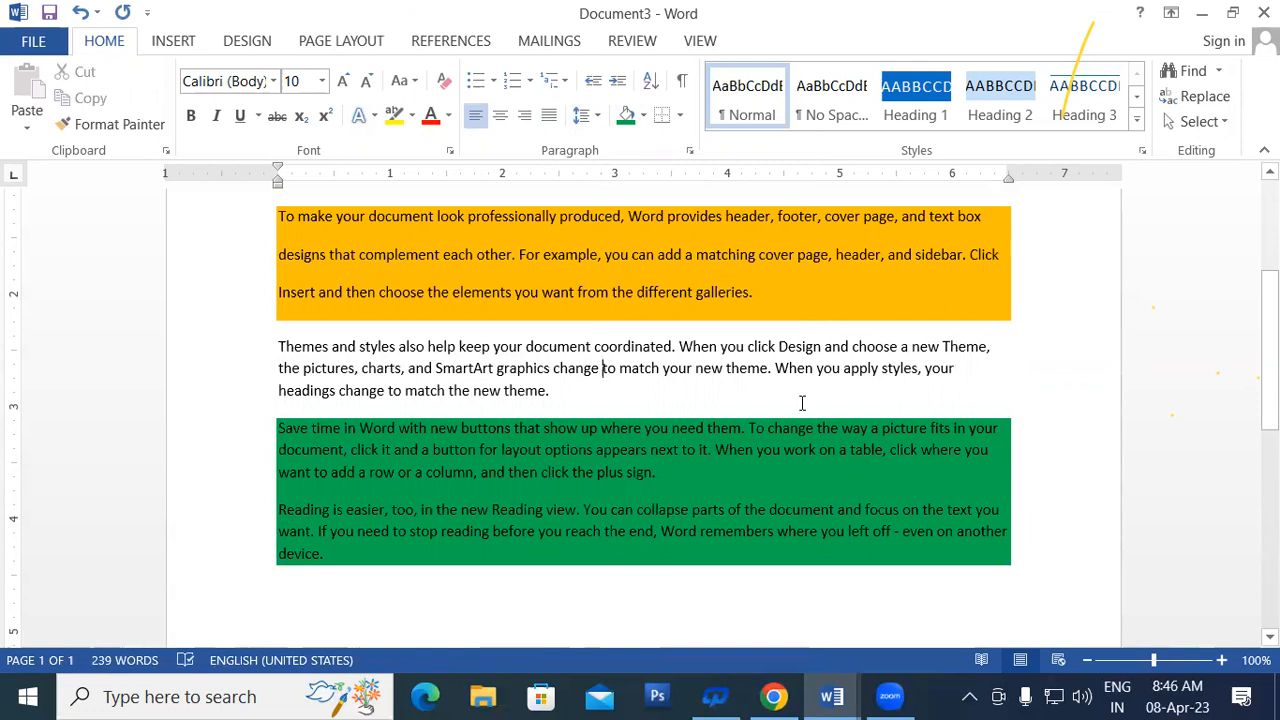
- Highlight the third paragraph's text from "Themes and styles" to "the pictures, charts, and" in yellow
scroll(565, 302, up, 1)
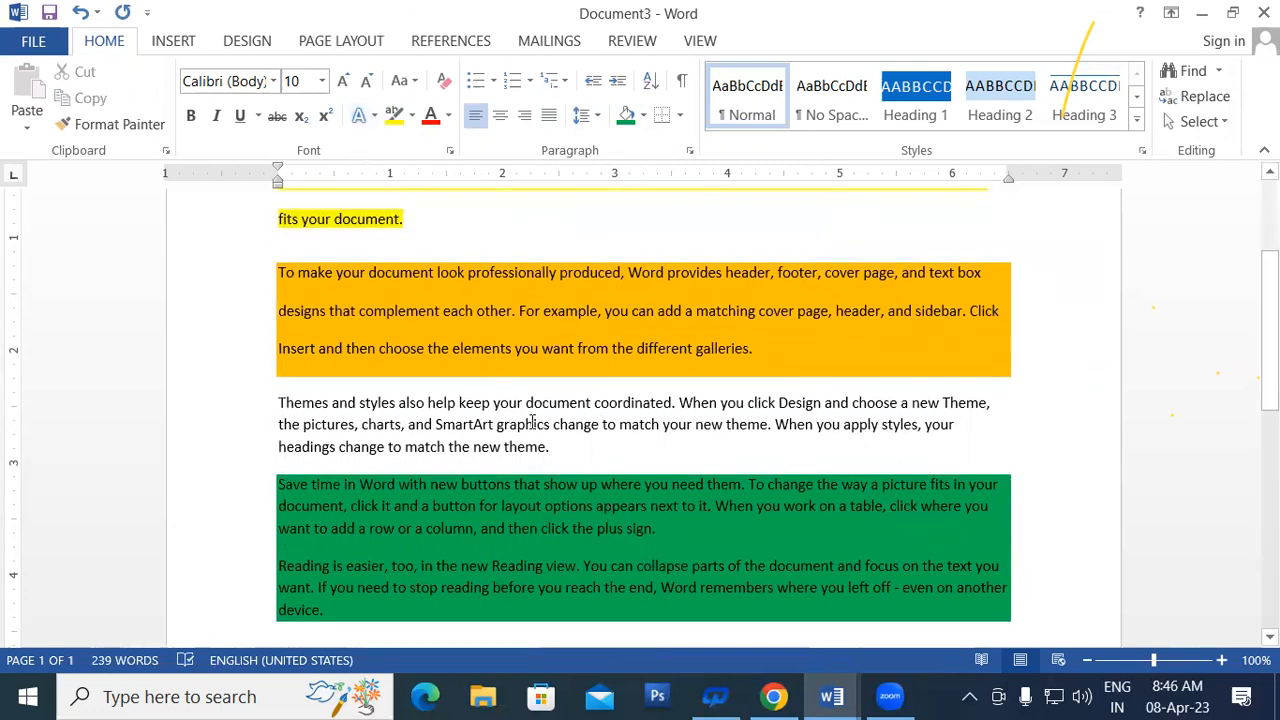
drag(280, 403, 438, 428)
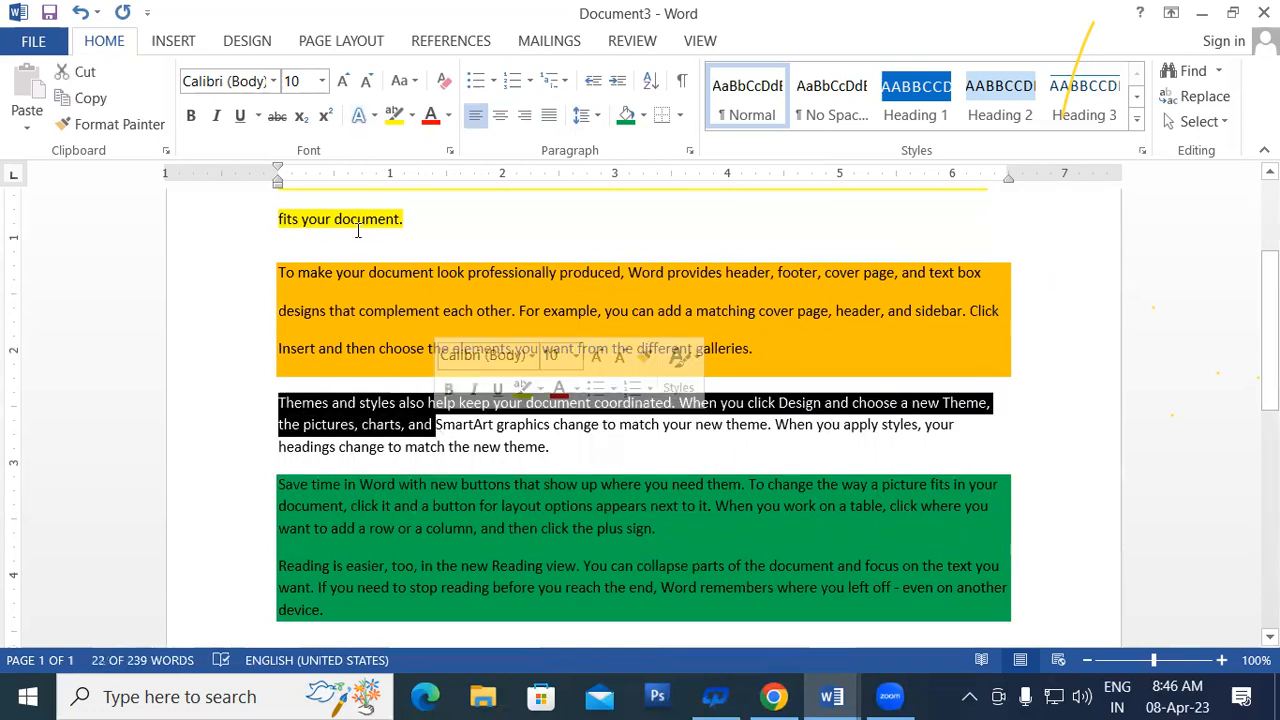
click(395, 118)
click(562, 465)
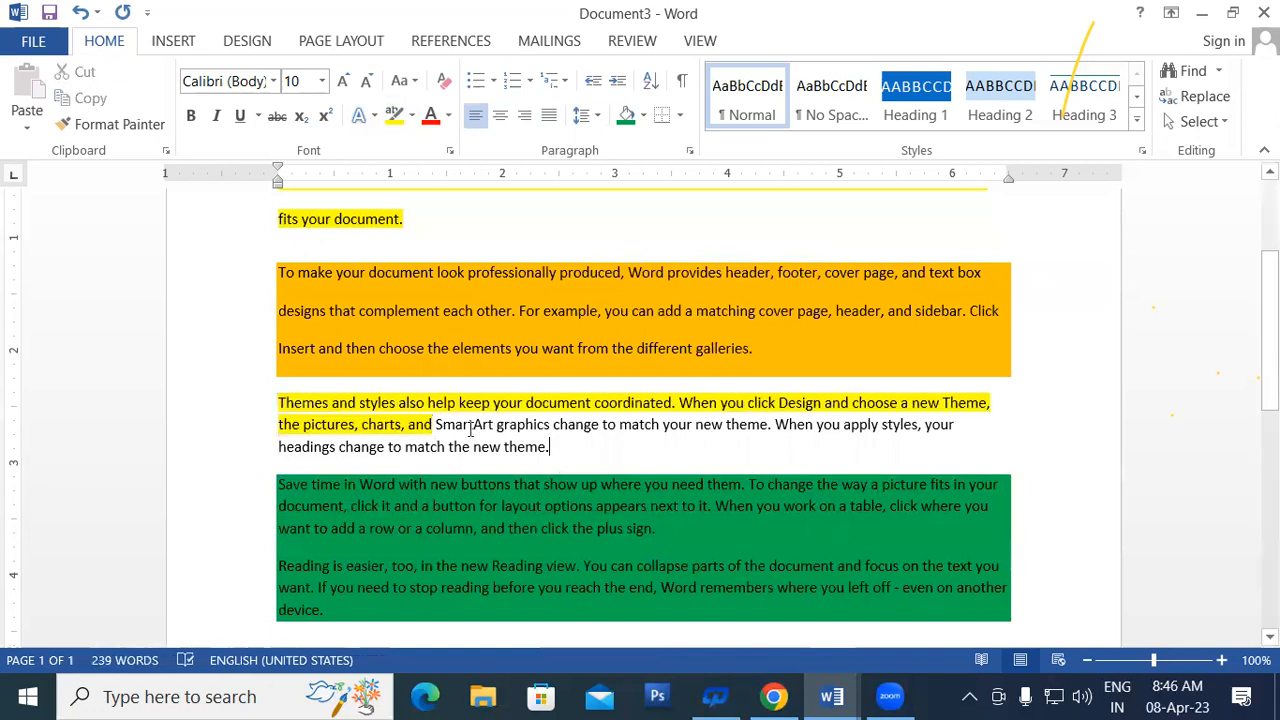
- Apply standard yellow shading to the third paragraph, selecting its text from "SmartArt graphics" to the paragraph's end
drag(436, 424, 557, 449)
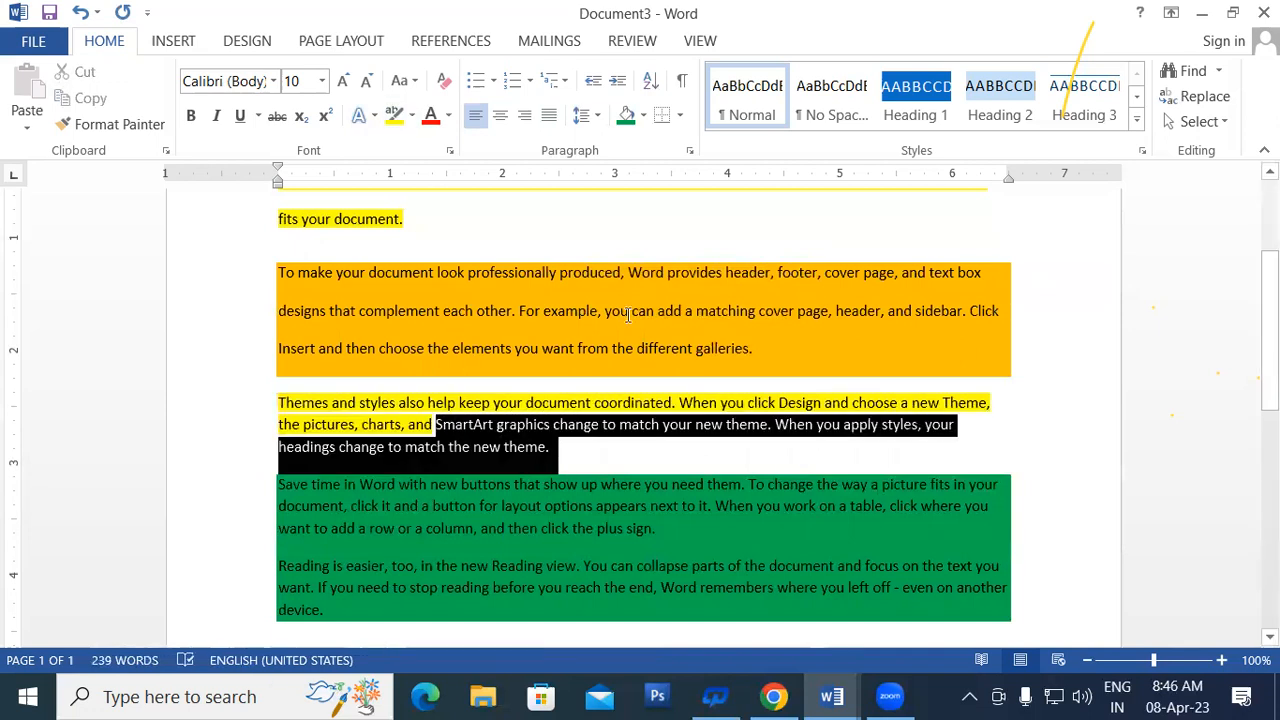
click(643, 115)
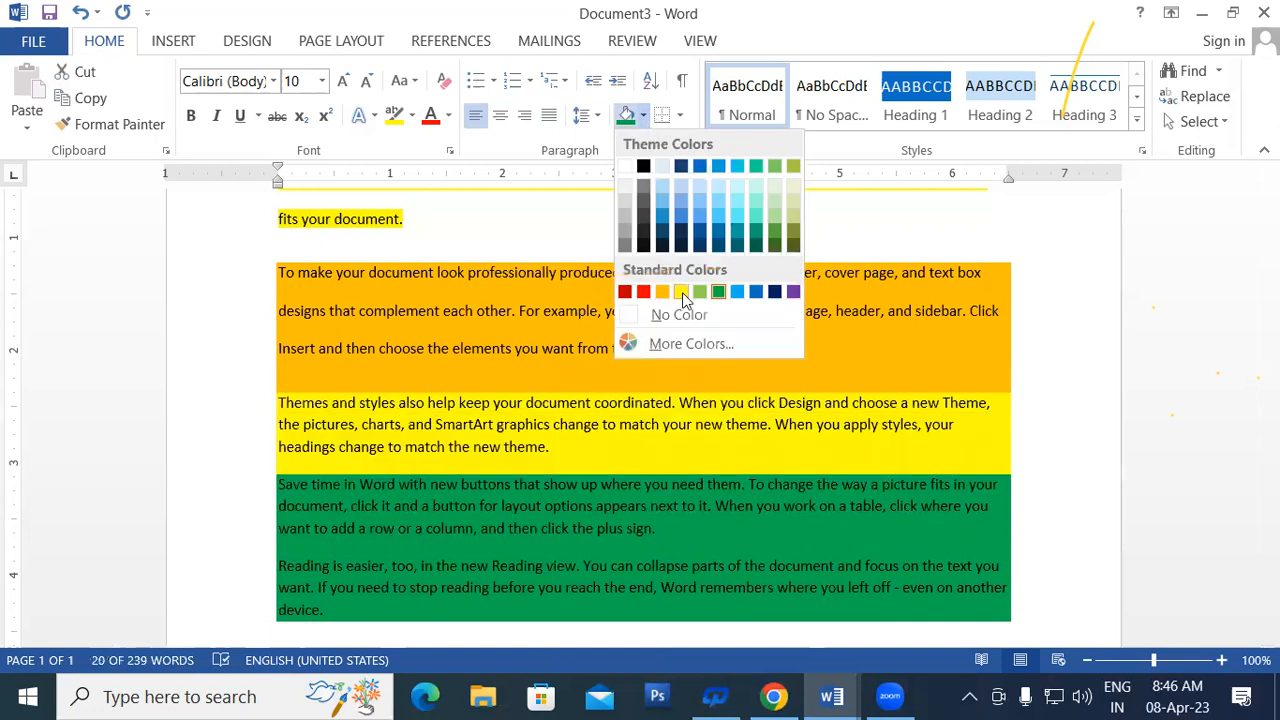
click(683, 293)
click(651, 451)
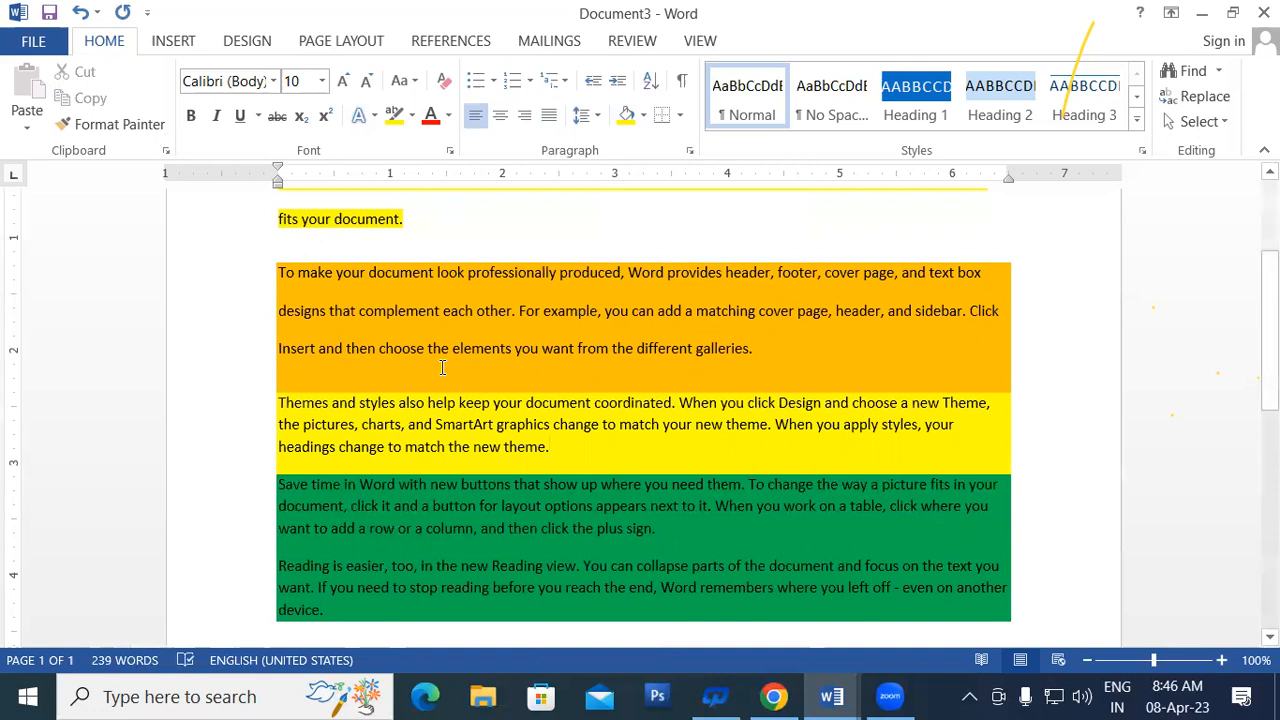
- Compare the text highlighting in the first paragraph with the full-width shading of the paragraphs below it
scroll(442, 367, up, 3)
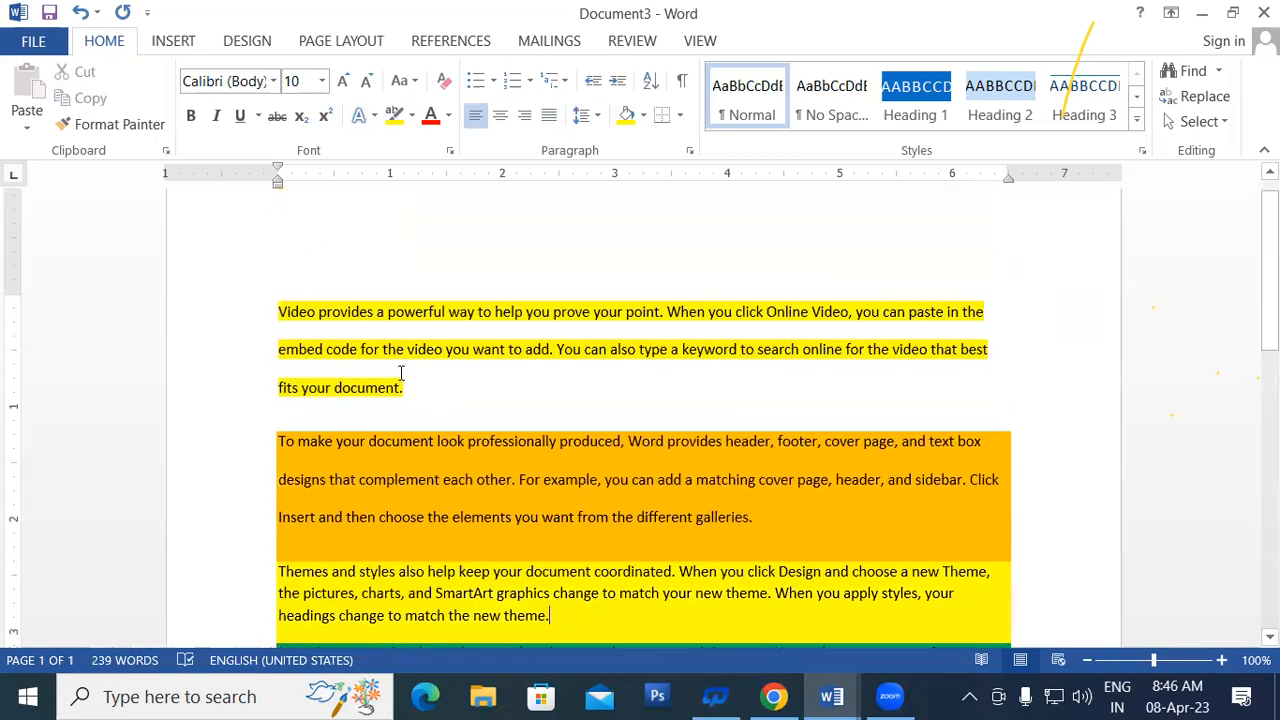
drag(280, 311, 432, 309)
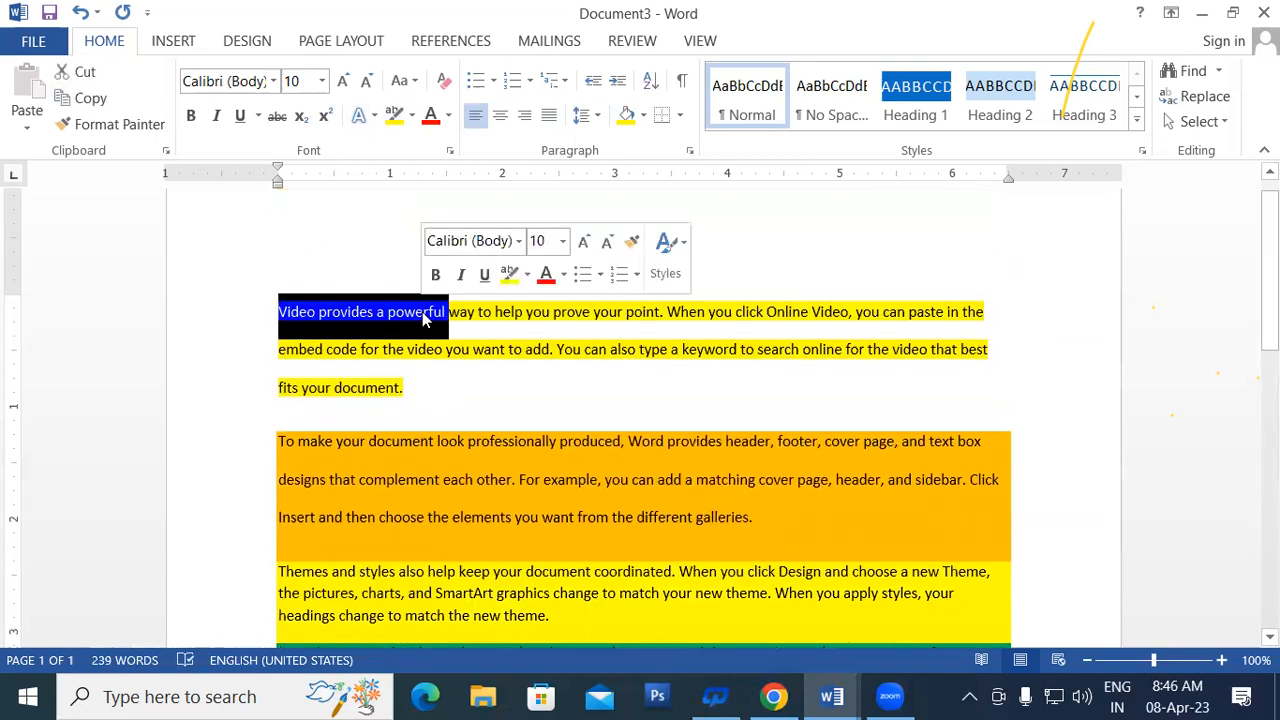
click(428, 311)
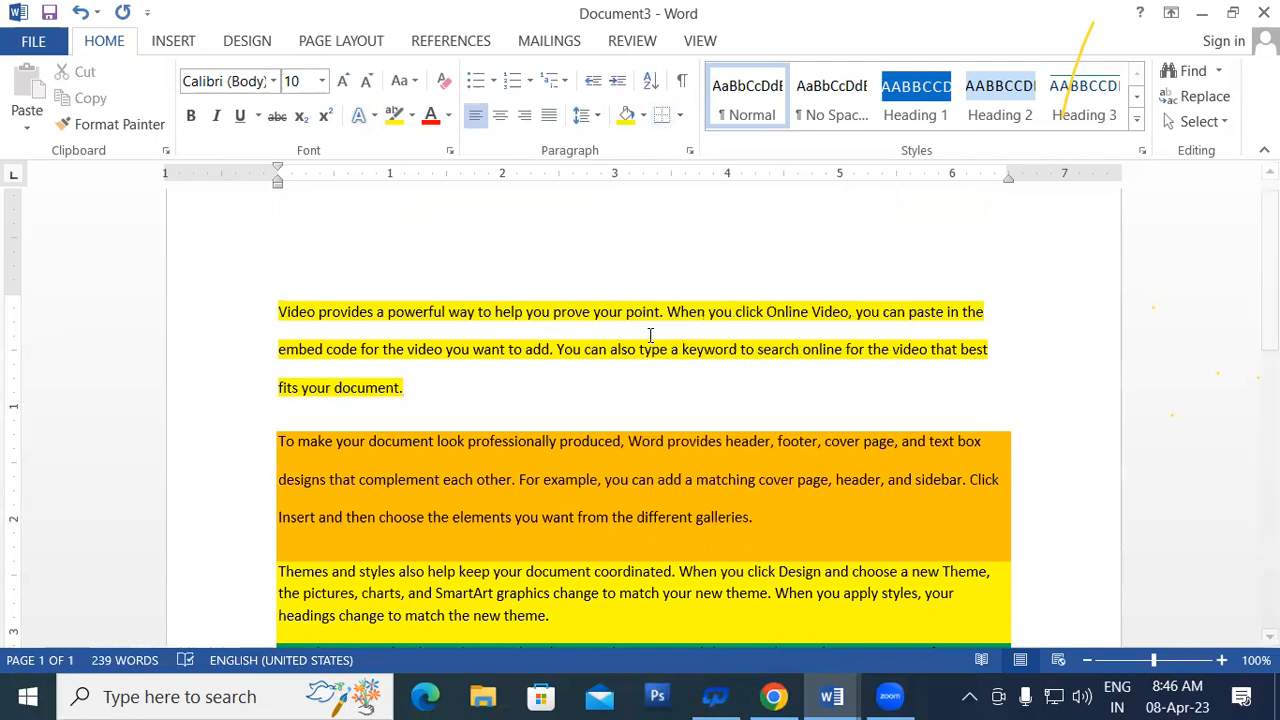
scroll(648, 334, down, 4)
scroll(647, 335, down, 3)
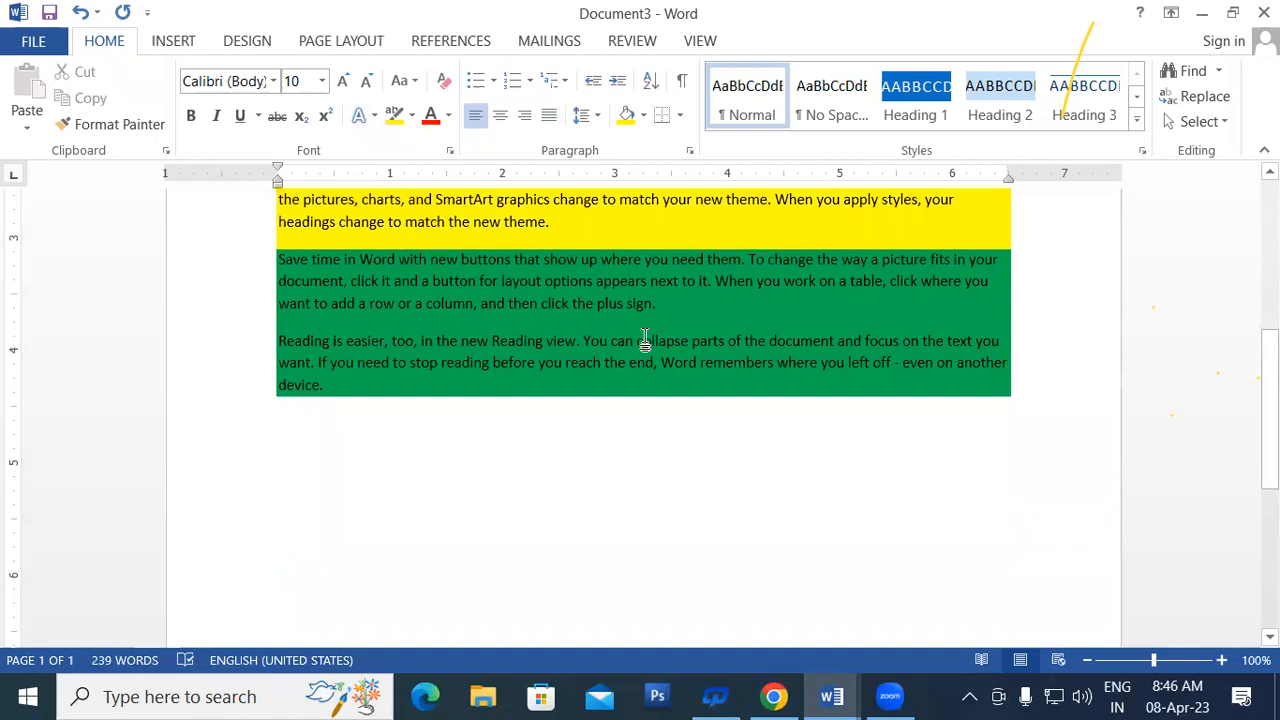
- Create a new blank document and enter the heading "Gayatri Institute of Technology"
key(ctrl+n)
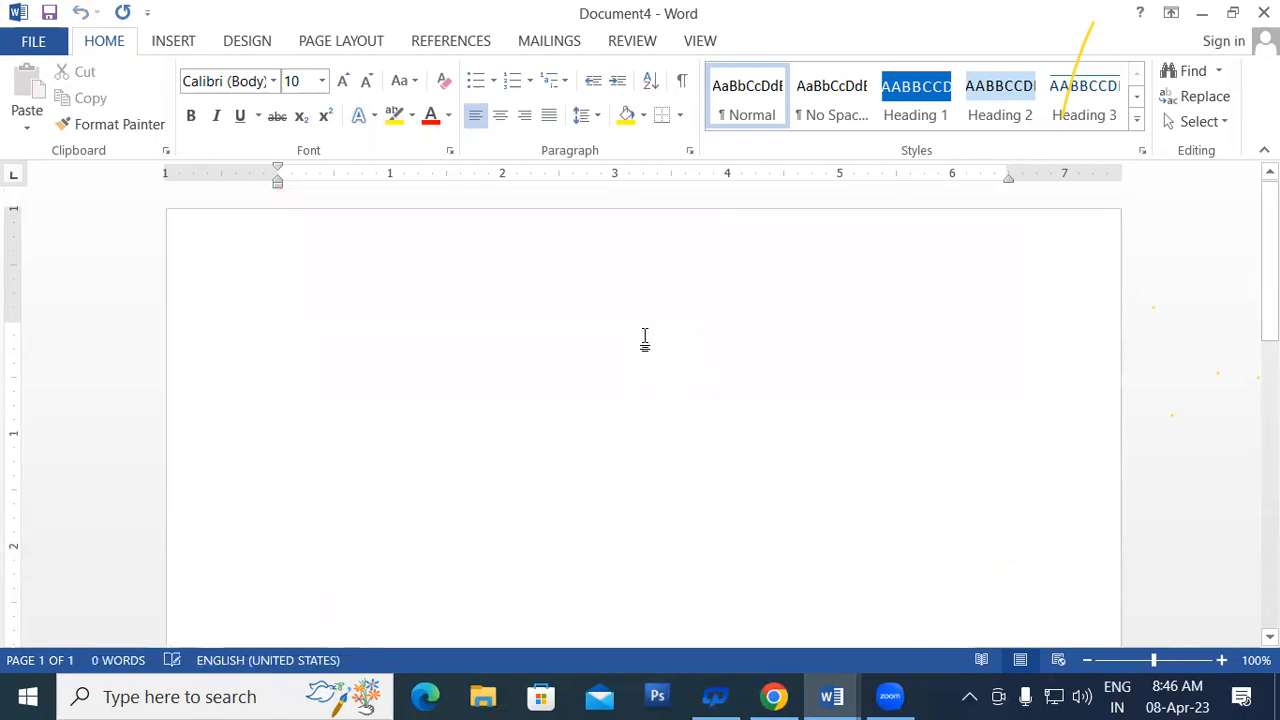
text(Gayatri Institute of)
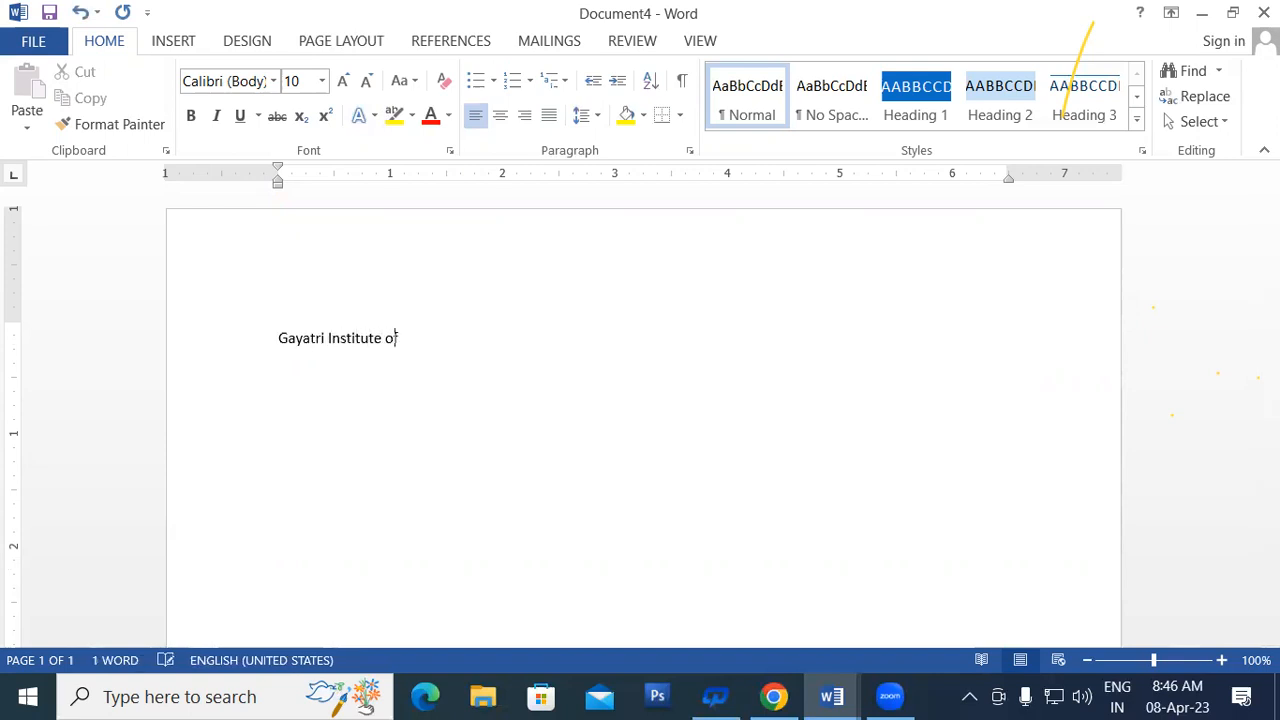
text( te)
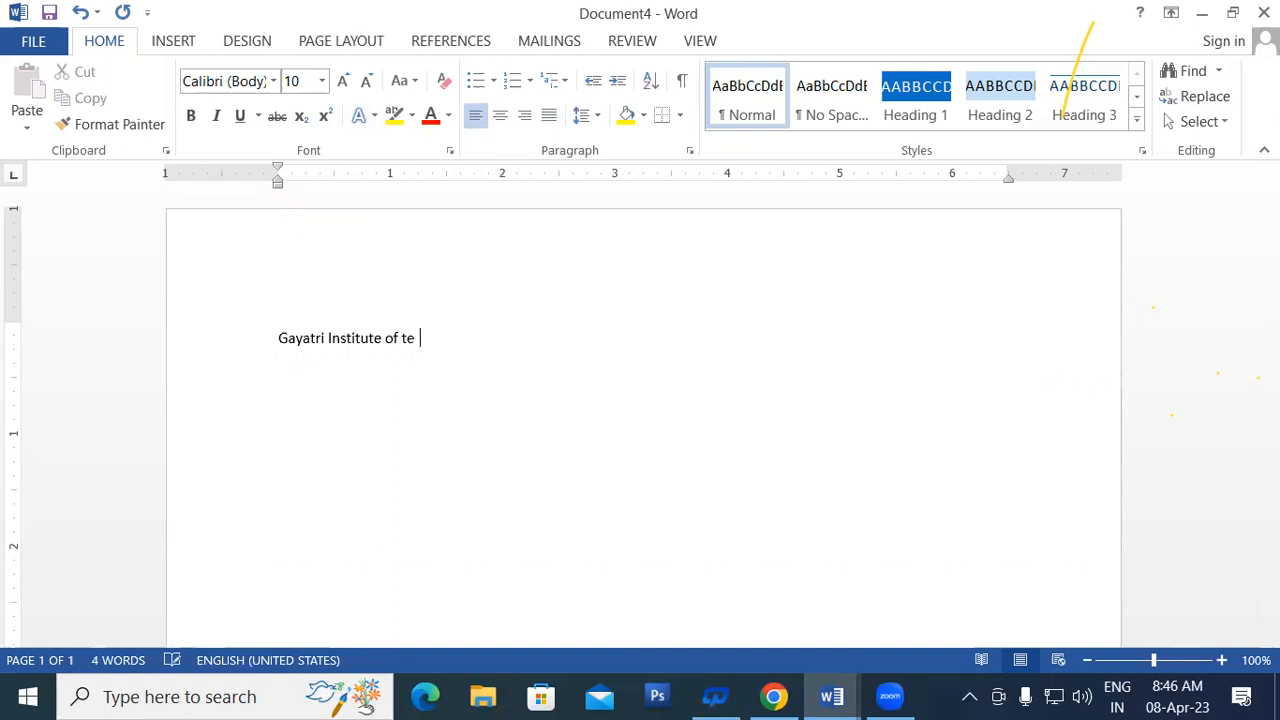
text(chnechnology)
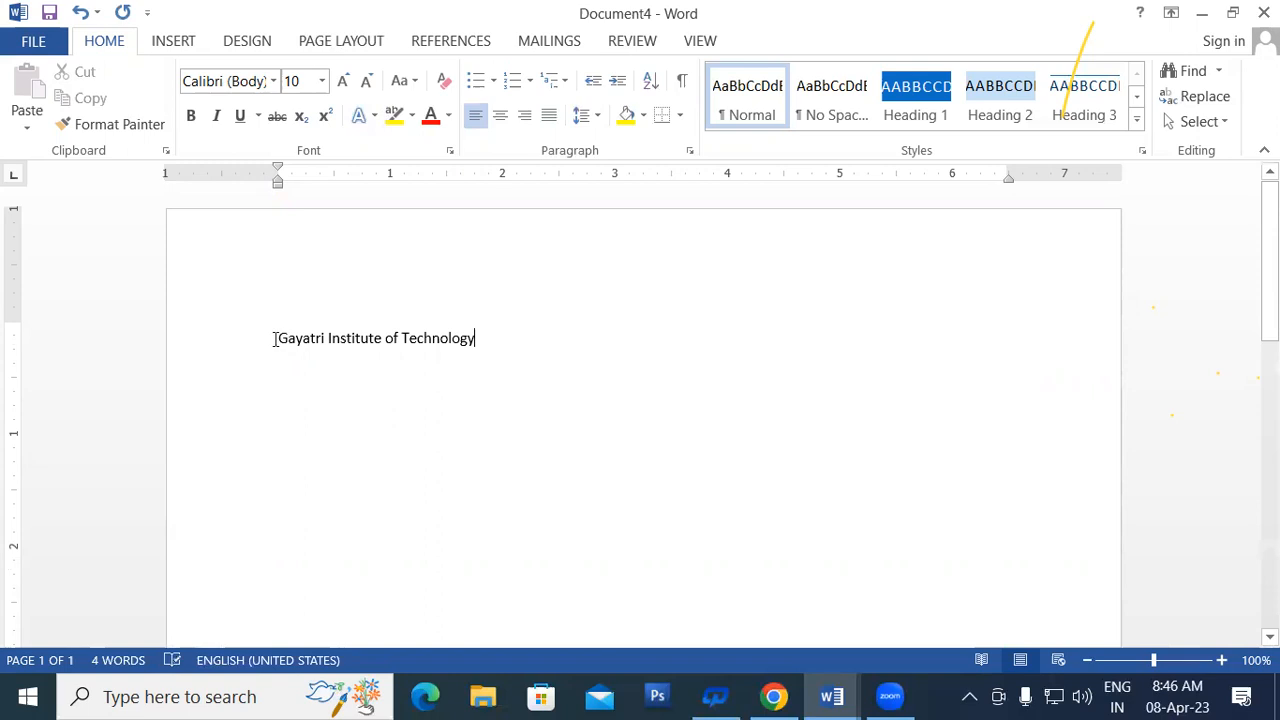
- Enlarge the heading "Gayatri Institute of Technology" to font size 36
drag(276, 340, 569, 339)
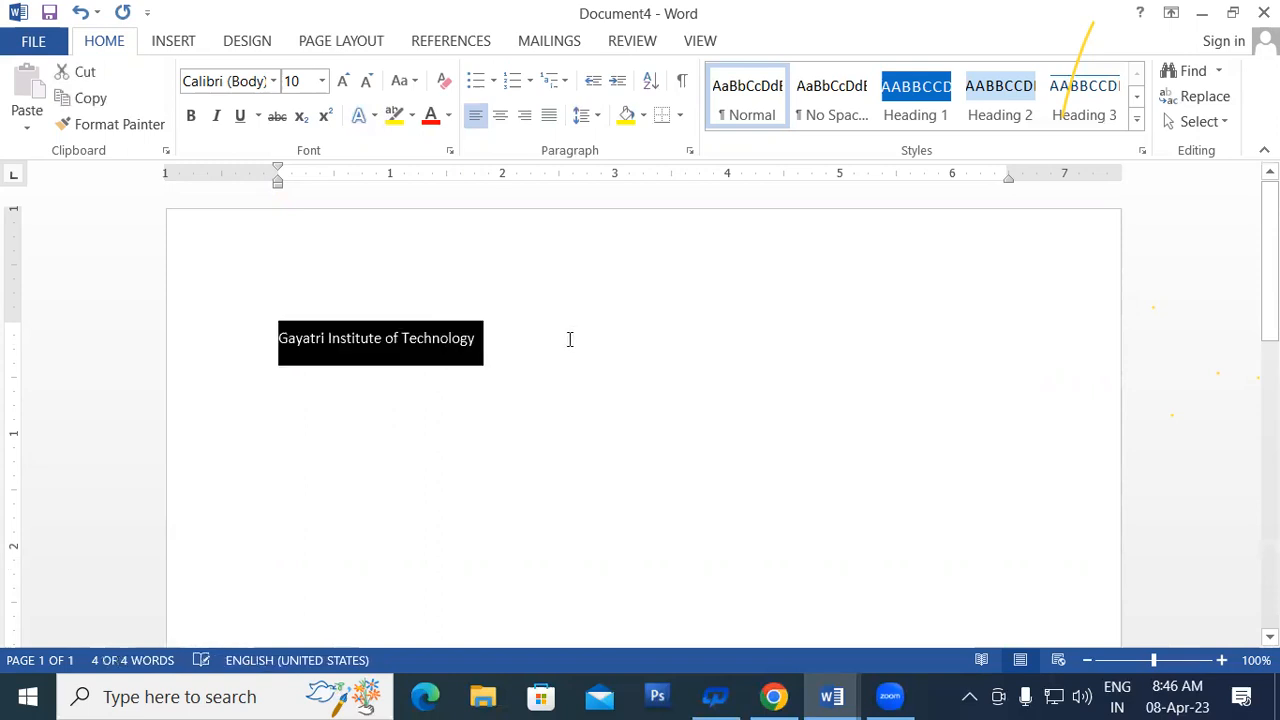
key(ctrl+shift+period)
key(ctrl+shift+period)
key(ctrl+shift+period)
key(ctrl+shift+period)
key(ctrl+shift+period)
key(ctrl+shift+period)
key(ctrl+shift+period)
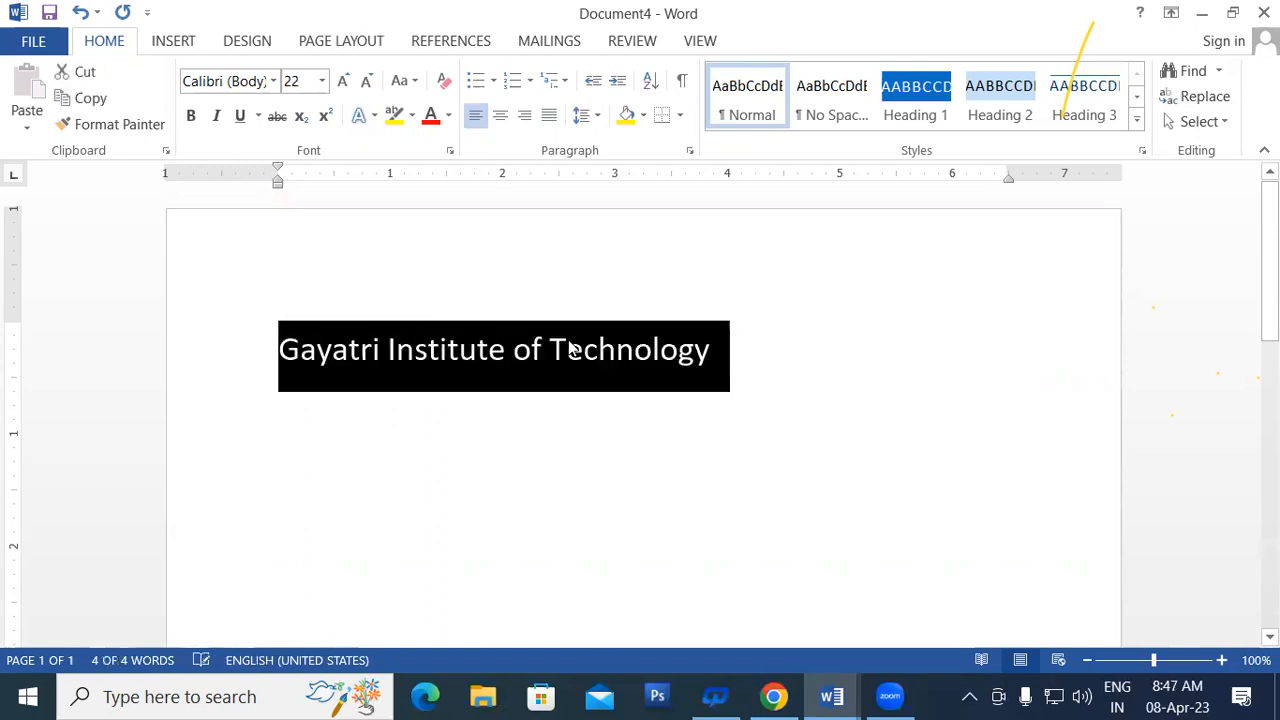
key(ctrl+shift+period)
key(ctrl+shift+period)
key(ctrl+shift+period)
key(ctrl+shift+period)
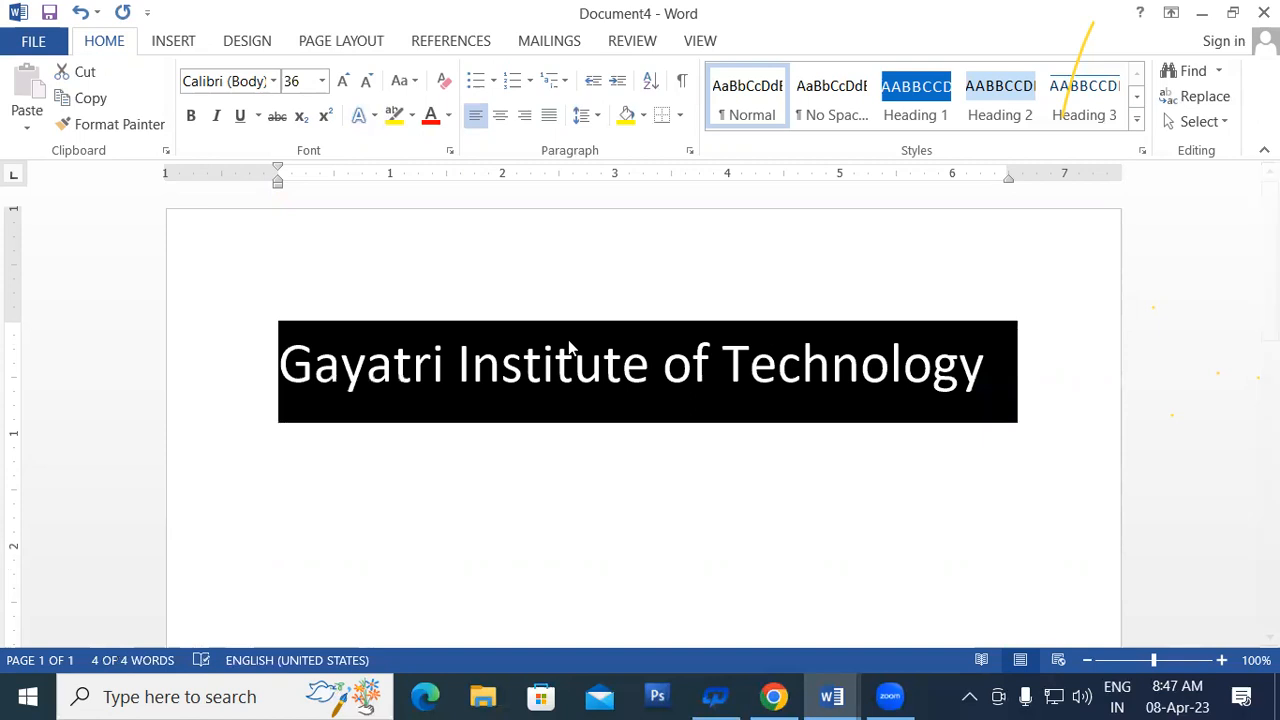
click(601, 440)
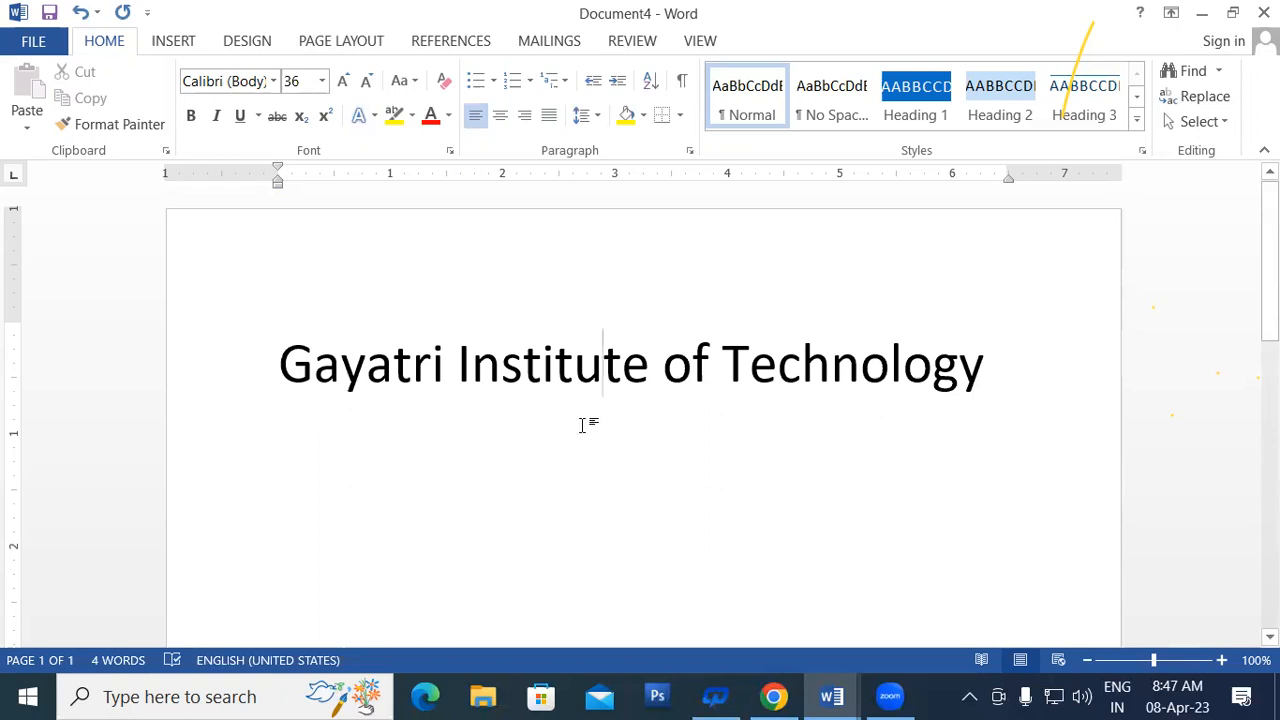
- Underline the whole heading text and undo the underline
drag(280, 370, 980, 371)
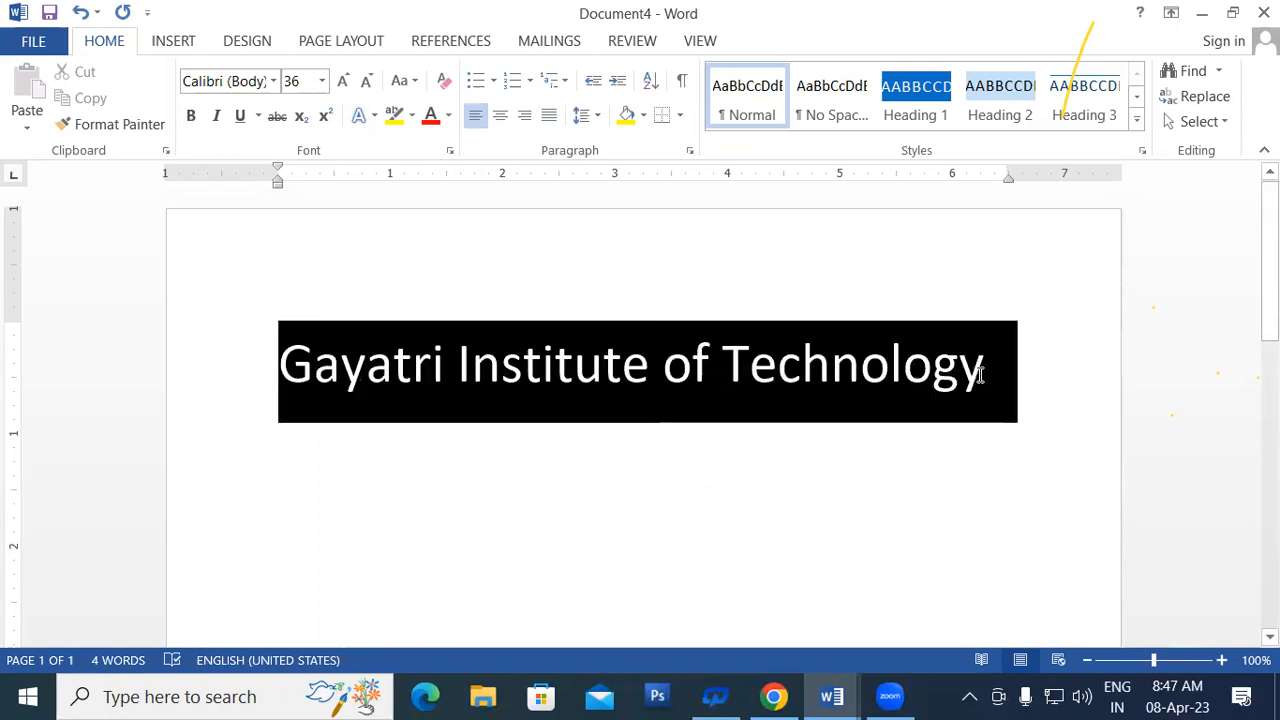
click(250, 119)
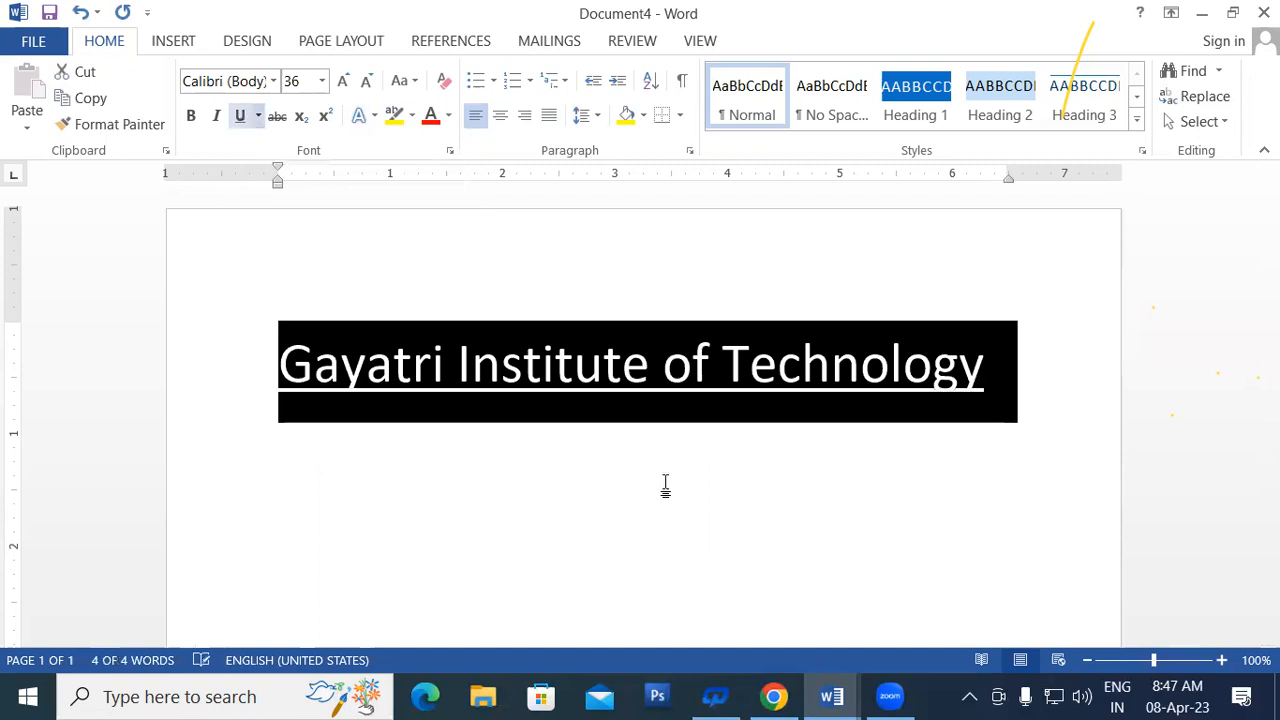
click(683, 480)
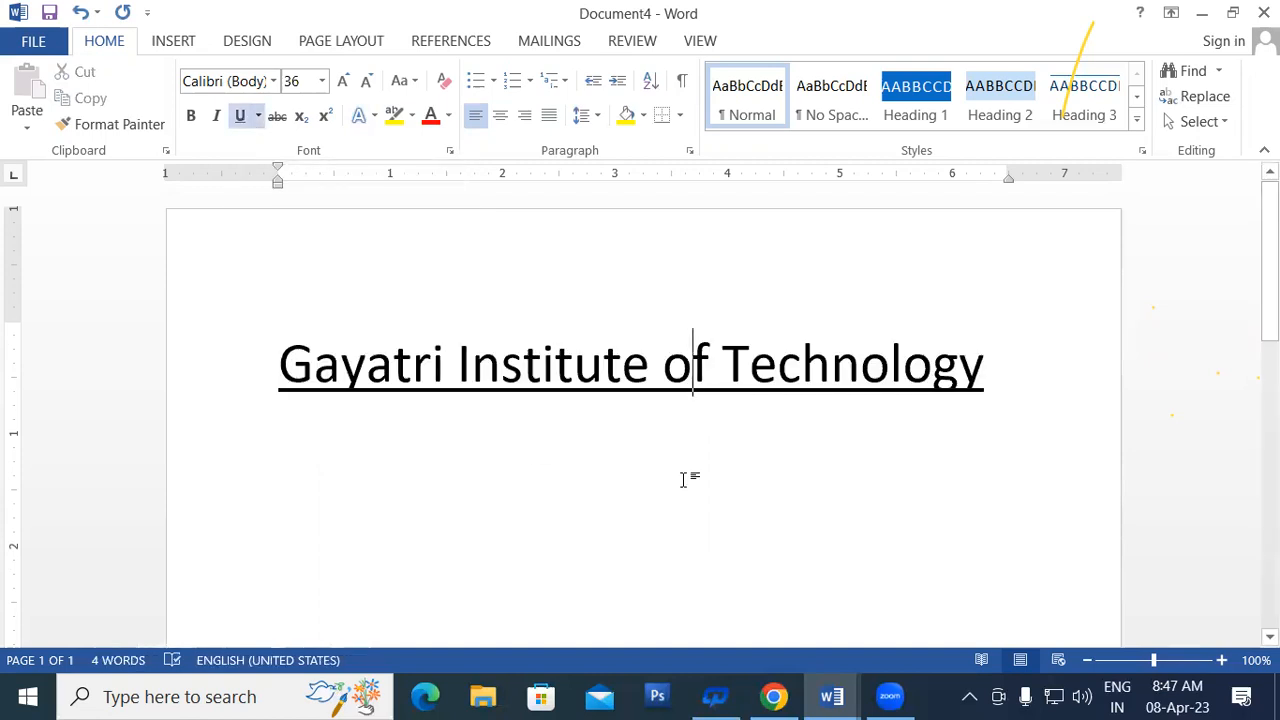
triple_click(292, 370)
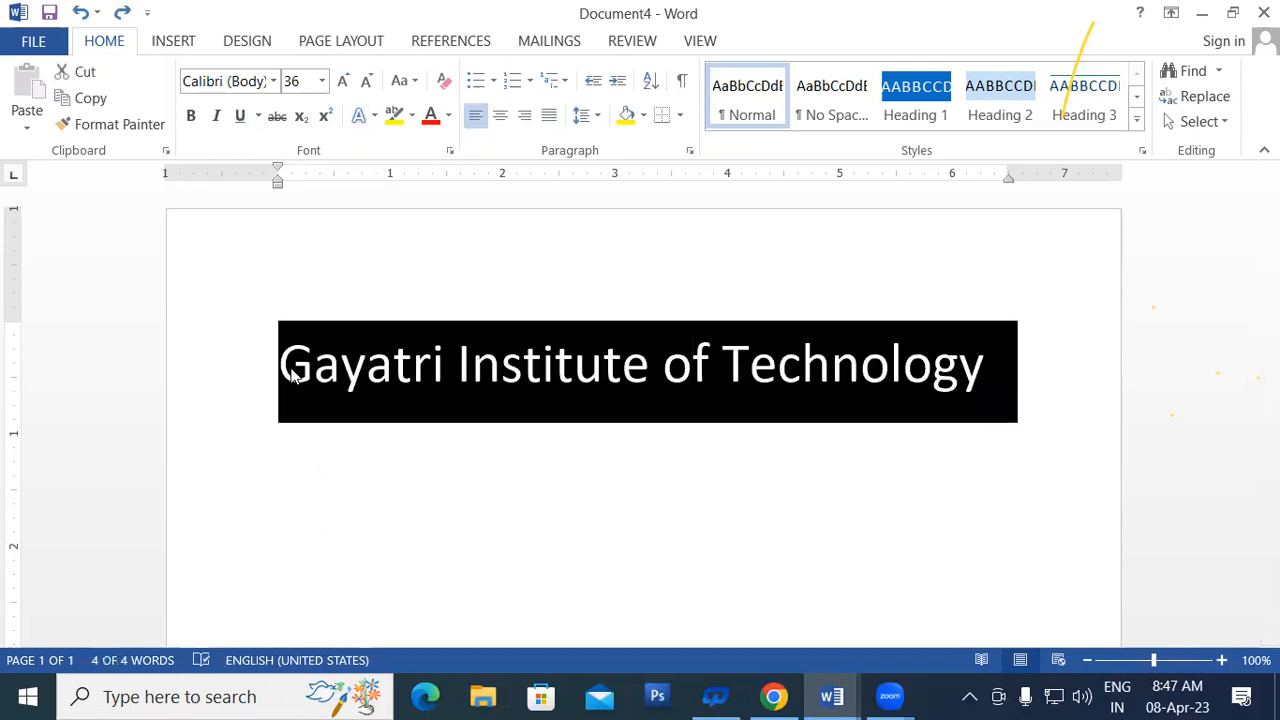
click(538, 399)
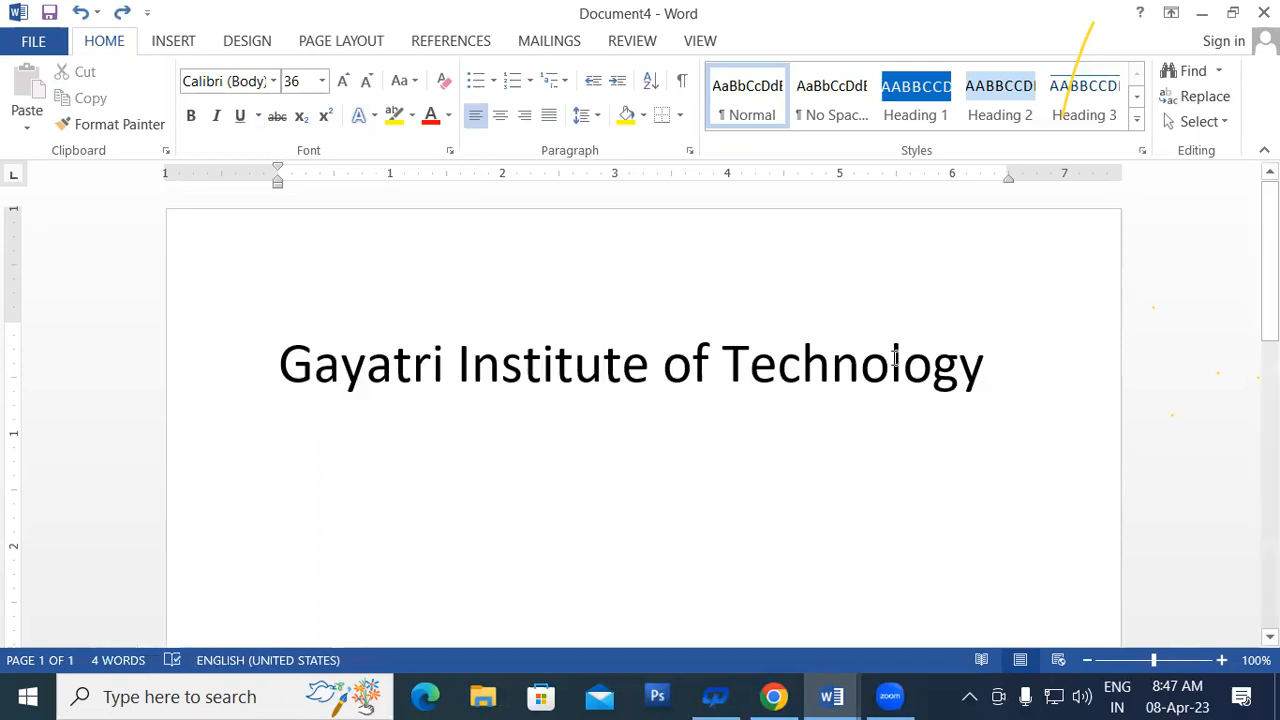
- Apply a bottom border to the heading paragraph
click(282, 360)
click(680, 117)
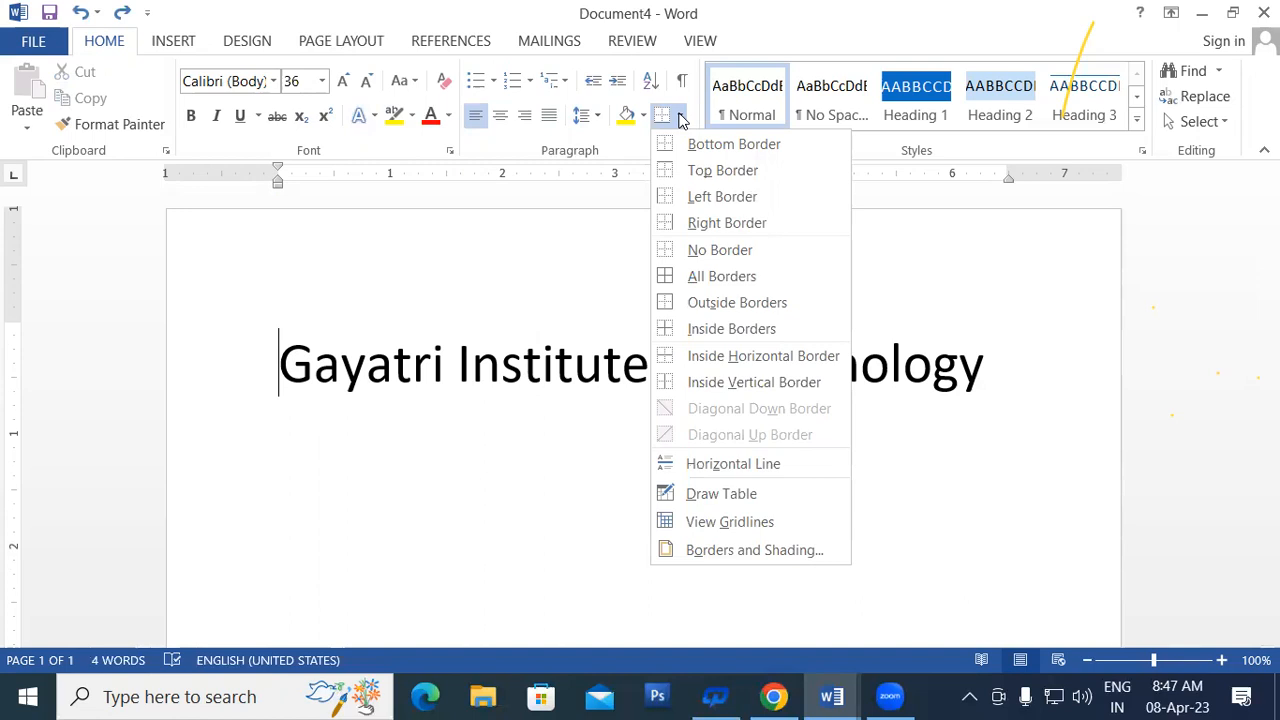
click(713, 146)
click(658, 465)
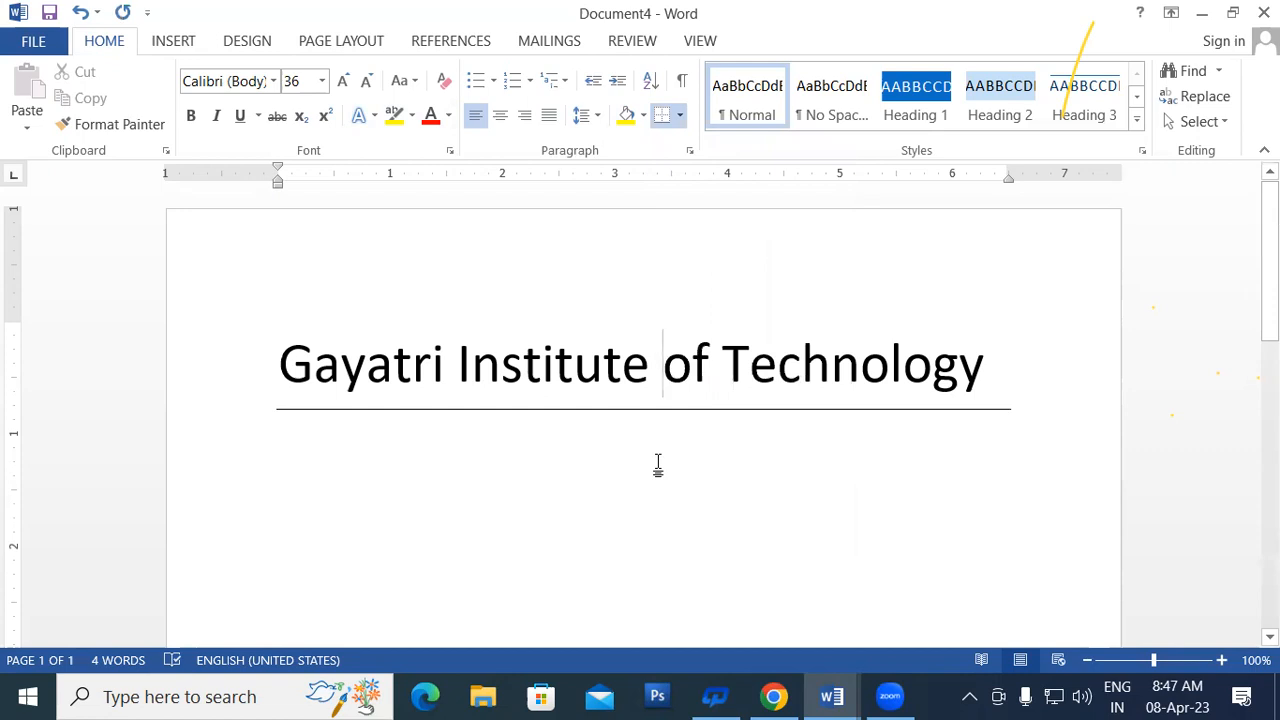
- Apply All Borders to the heading paragraph, and clear its borders with No Border
click(279, 364)
click(680, 115)
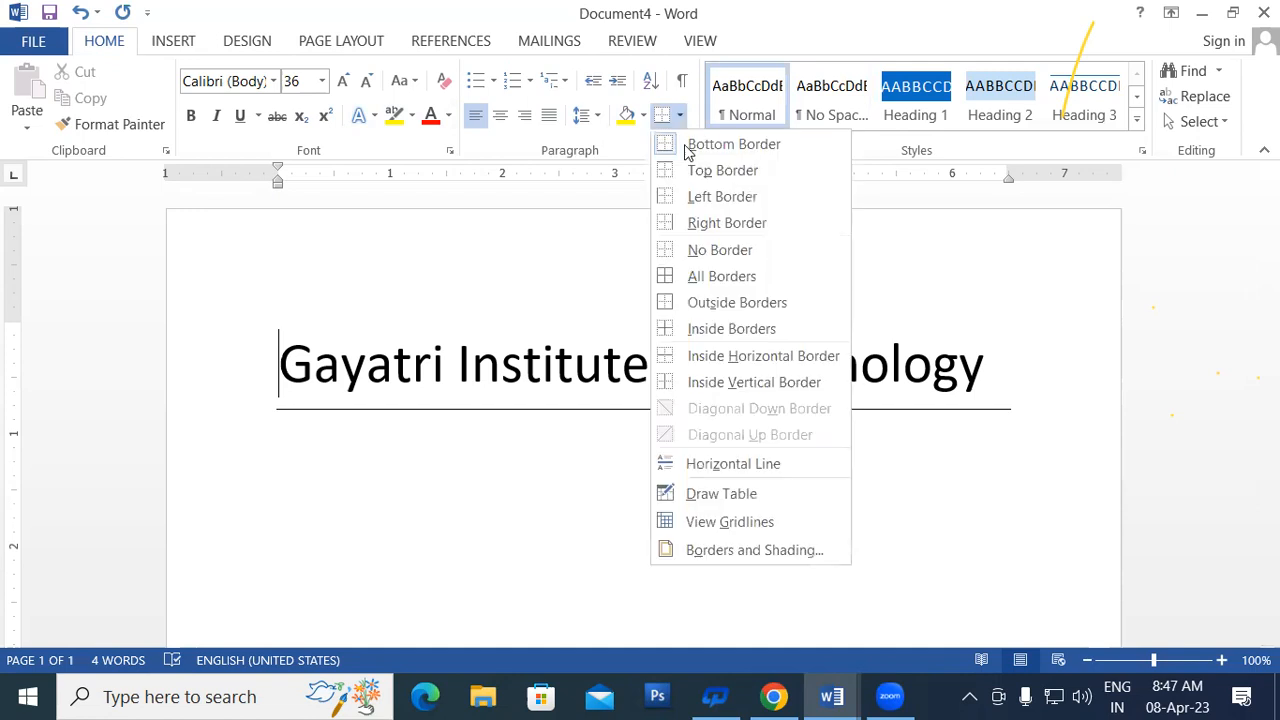
click(703, 276)
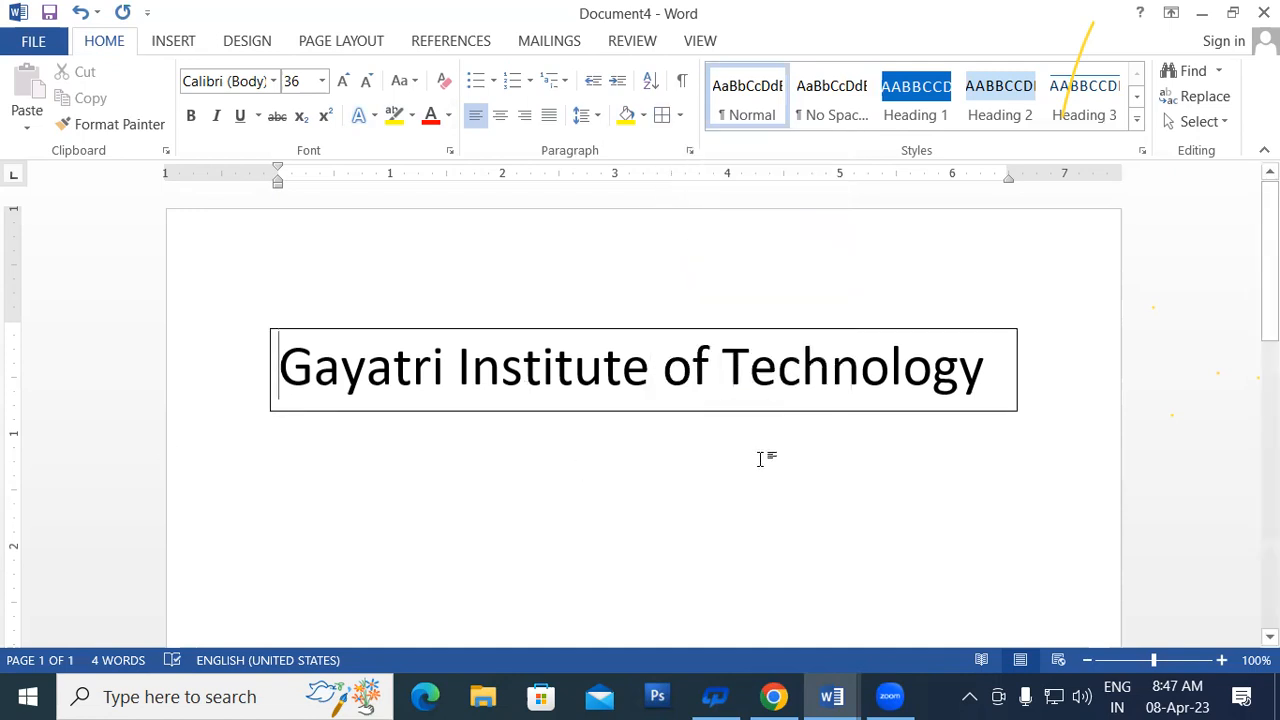
scroll(451, 371, down, 3)
scroll(391, 274, up, 1)
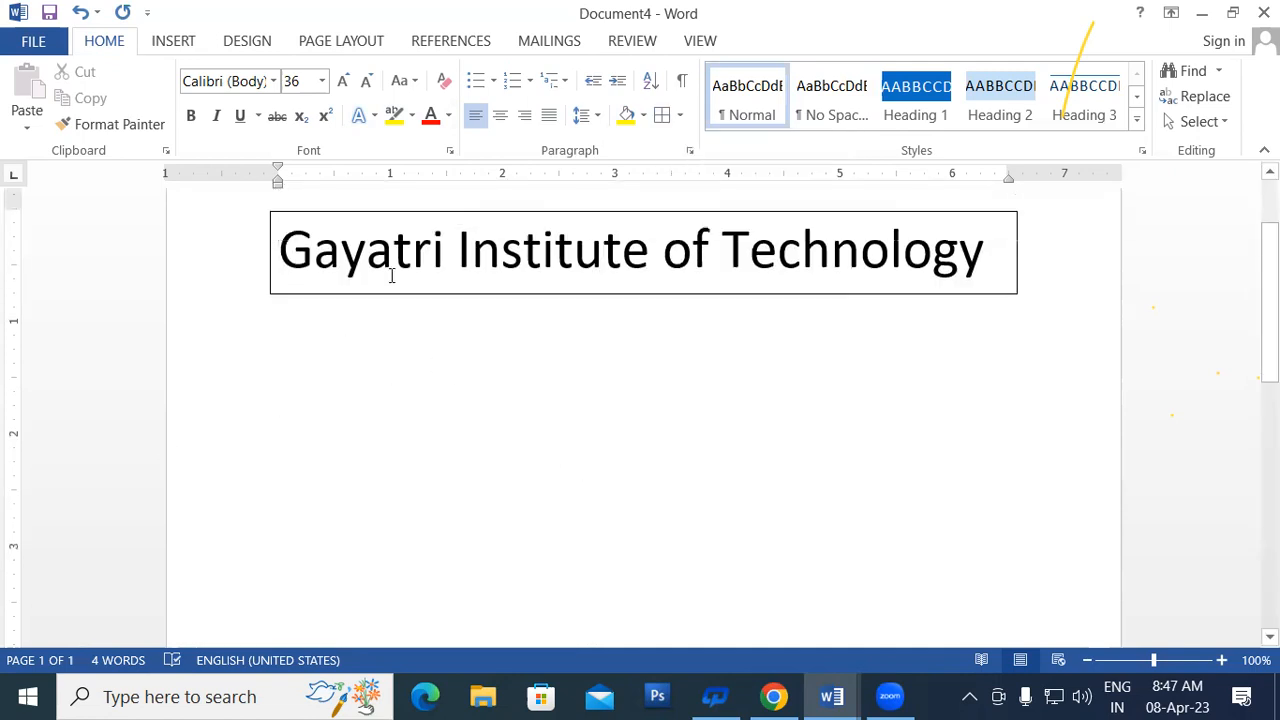
click(681, 116)
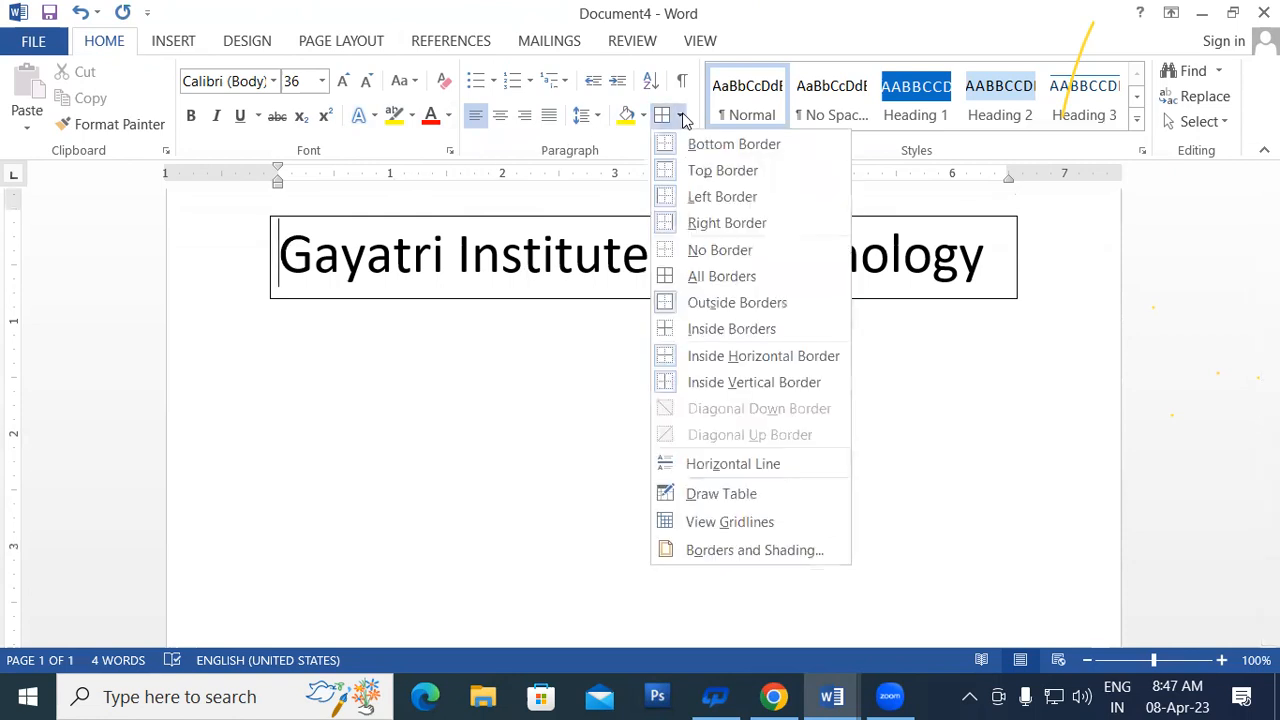
click(745, 249)
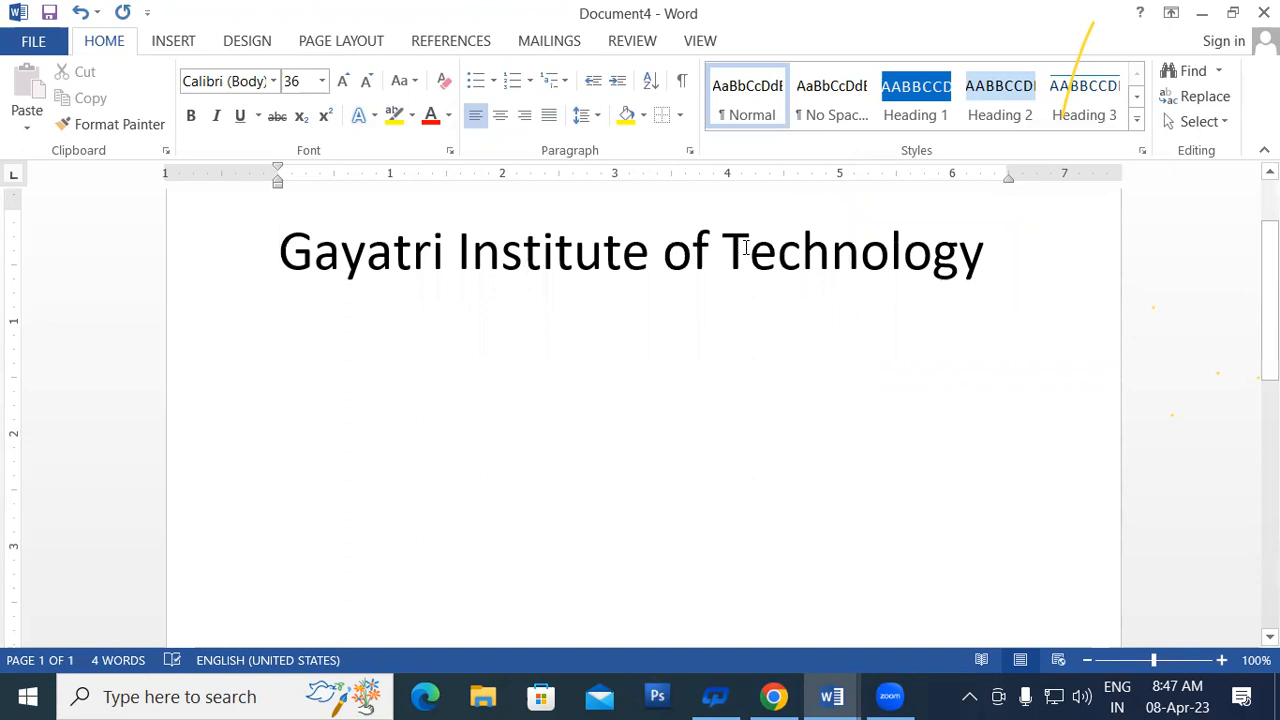
- Compare the Draw Table entry among the paragraph border options with the one among the table insertion options
click(681, 116)
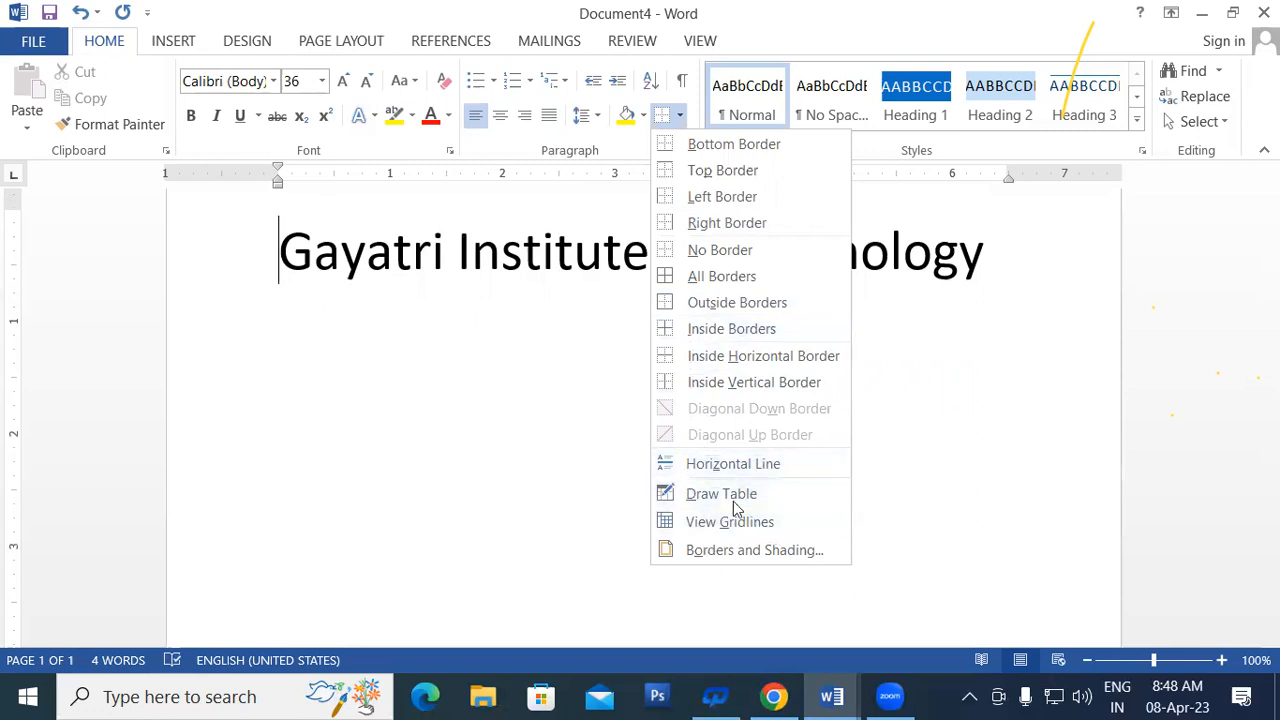
click(177, 41)
click(148, 129)
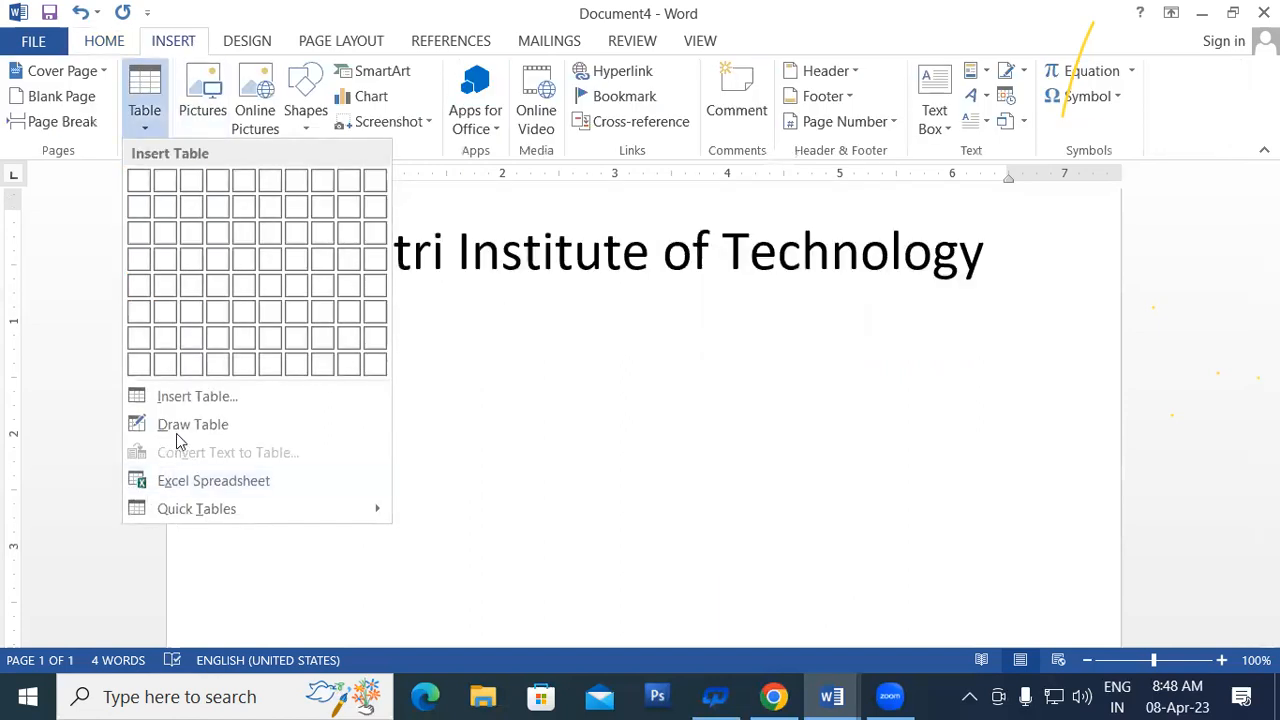
click(784, 437)
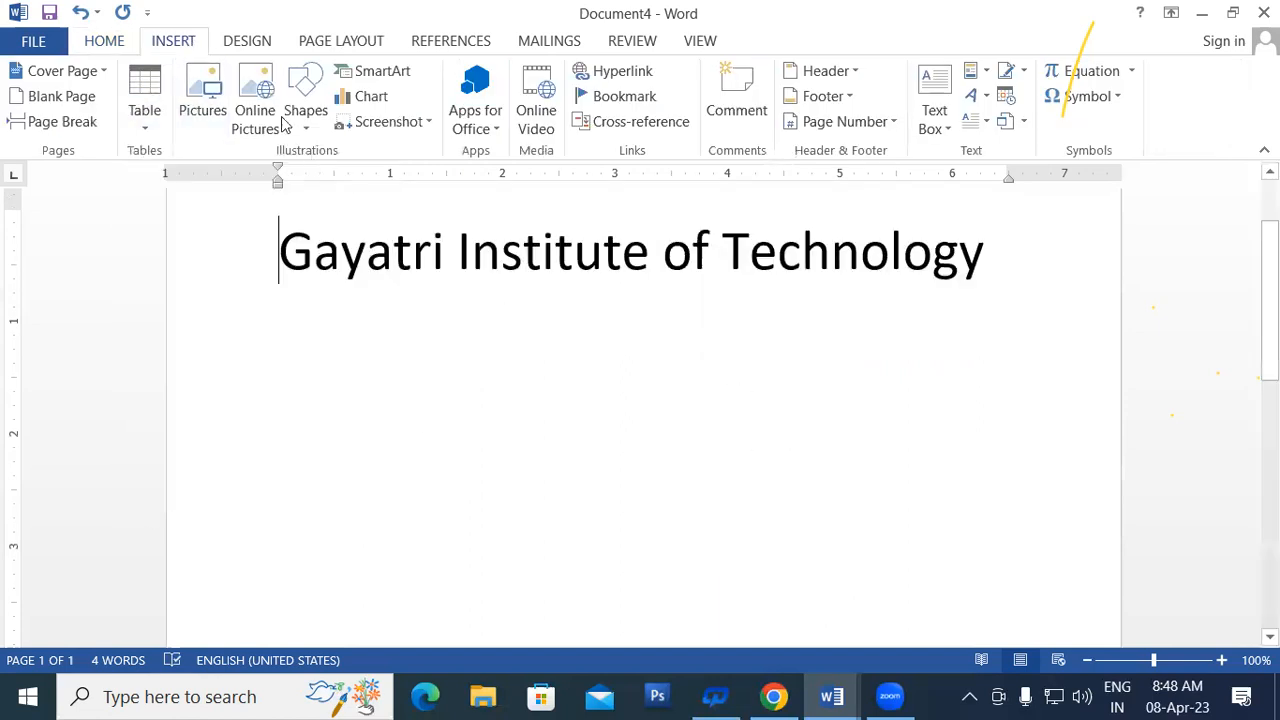
click(110, 41)
click(680, 116)
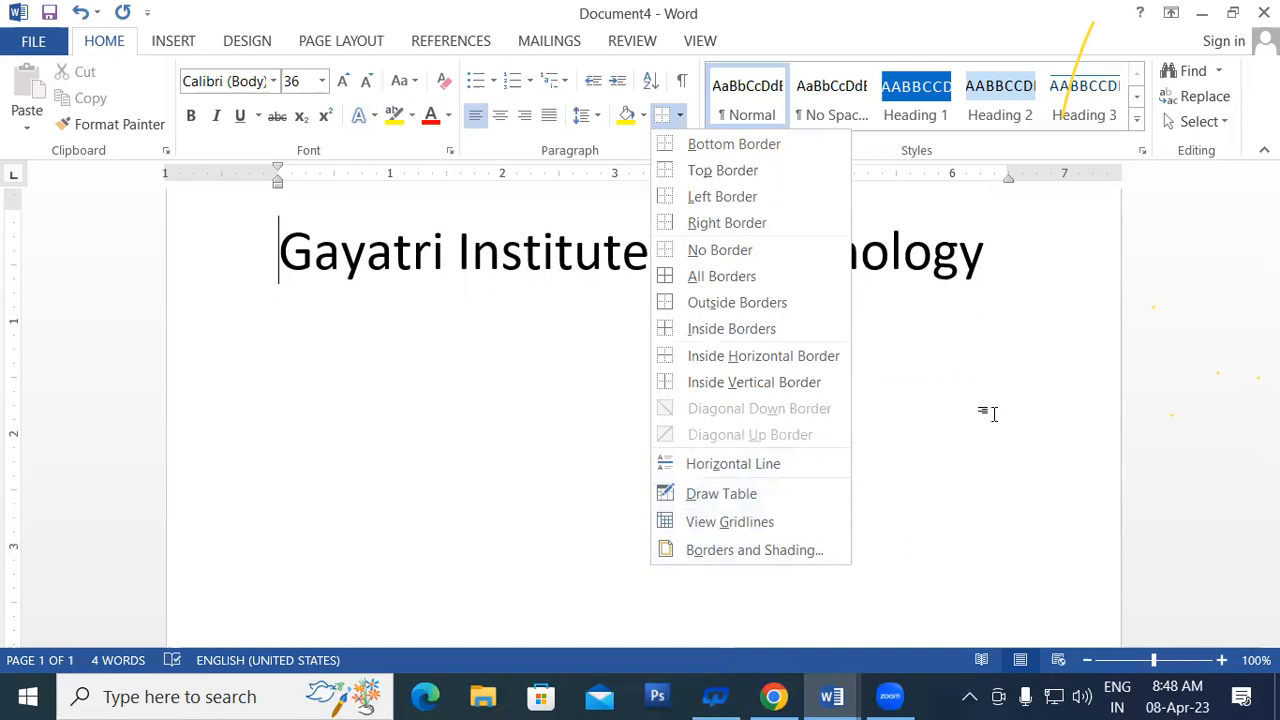
click(992, 413)
- Preview the Top Border option on the heading paragraph without applying it
click(282, 250)
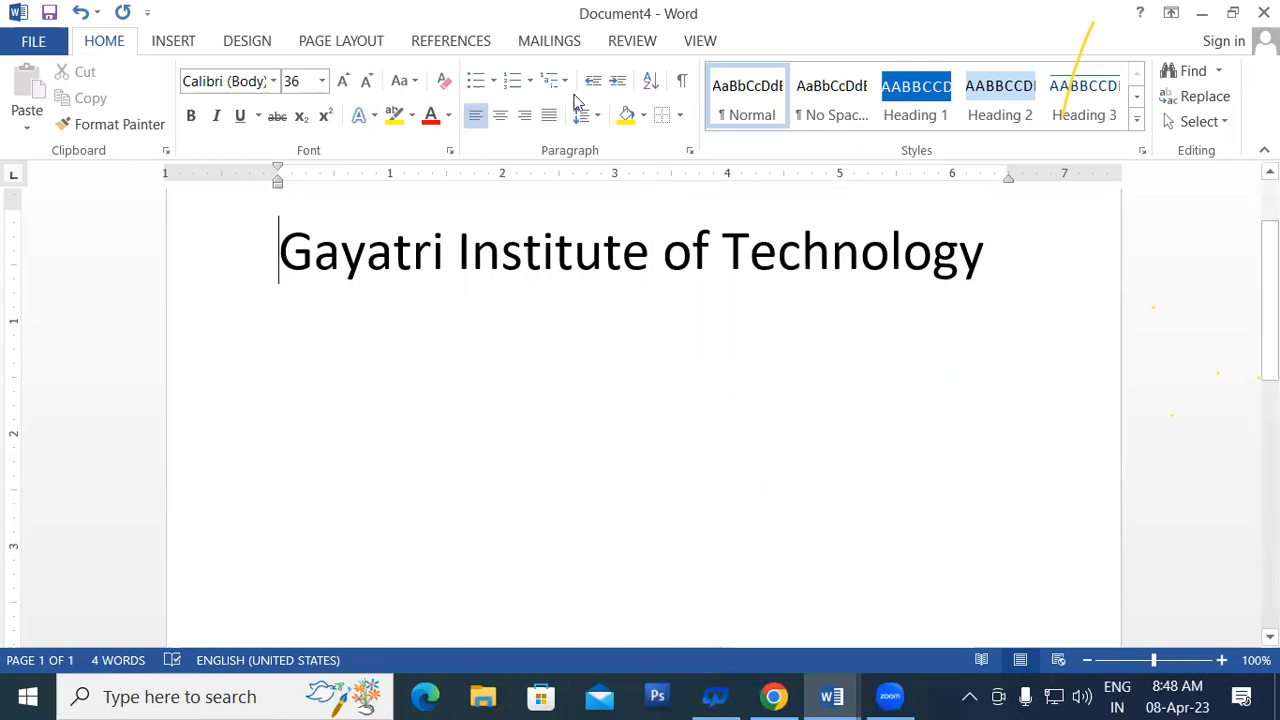
click(680, 115)
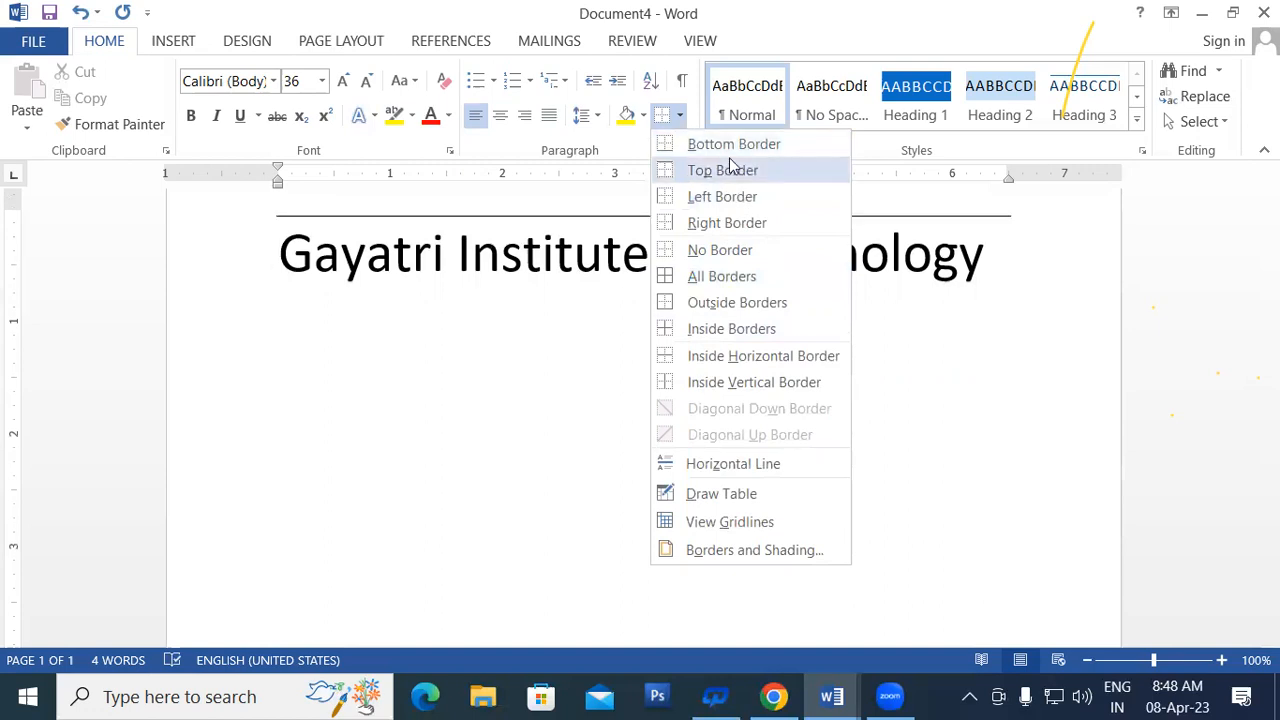
click(577, 354)
drag(280, 248, 620, 294)
click(620, 294)
scroll(577, 501, down, 2)
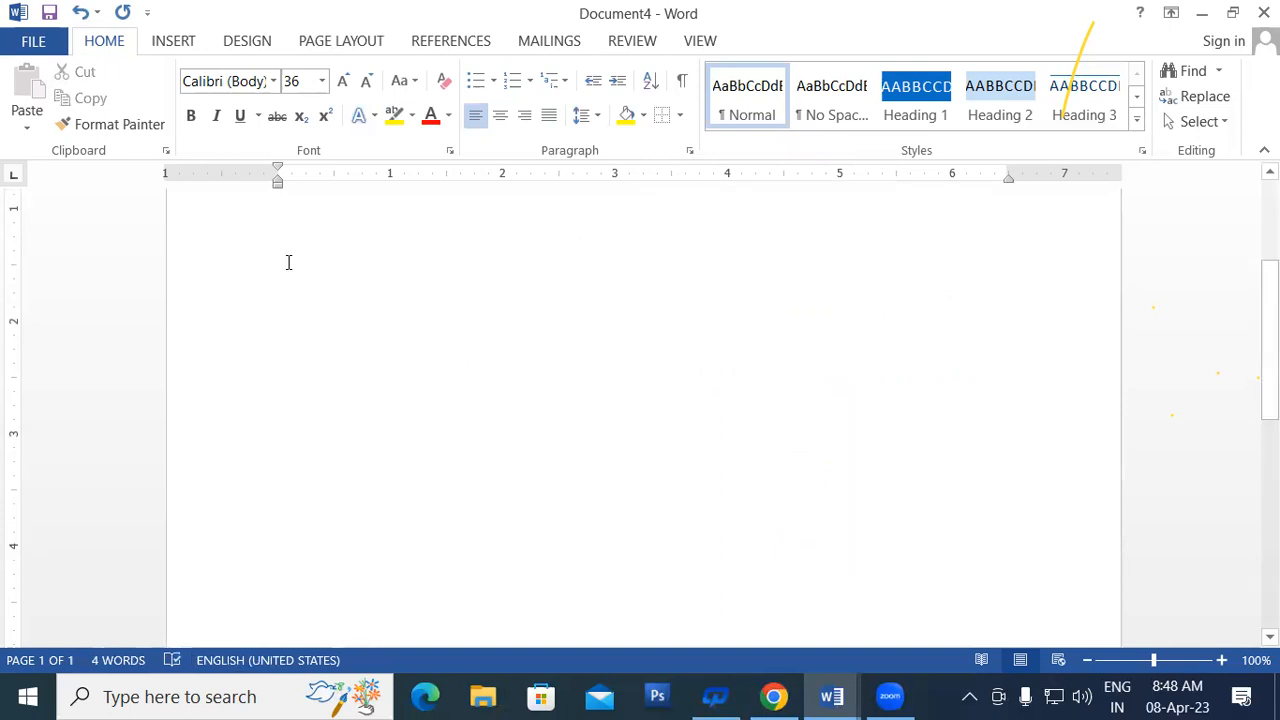
- Switch to Document2 and apply All Borders to the paragraph starting "Save time in Word"
key(alt+Tab)
click(105, 41)
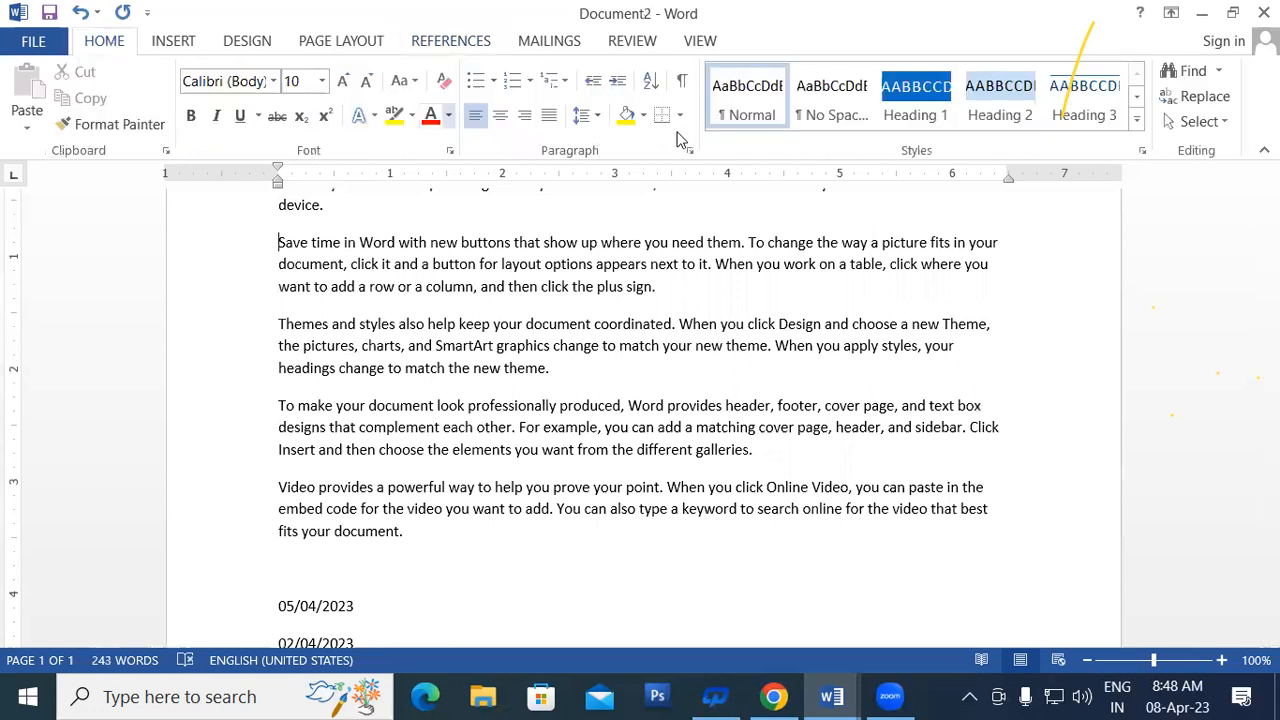
click(679, 116)
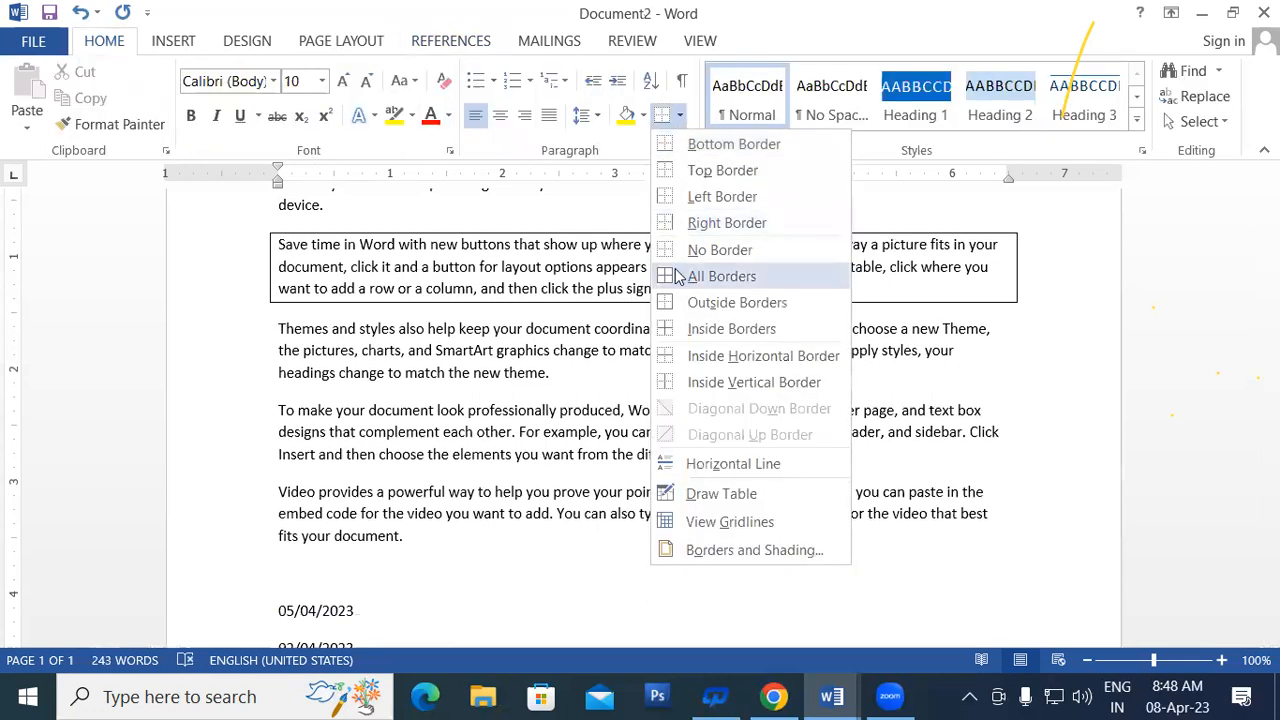
click(686, 276)
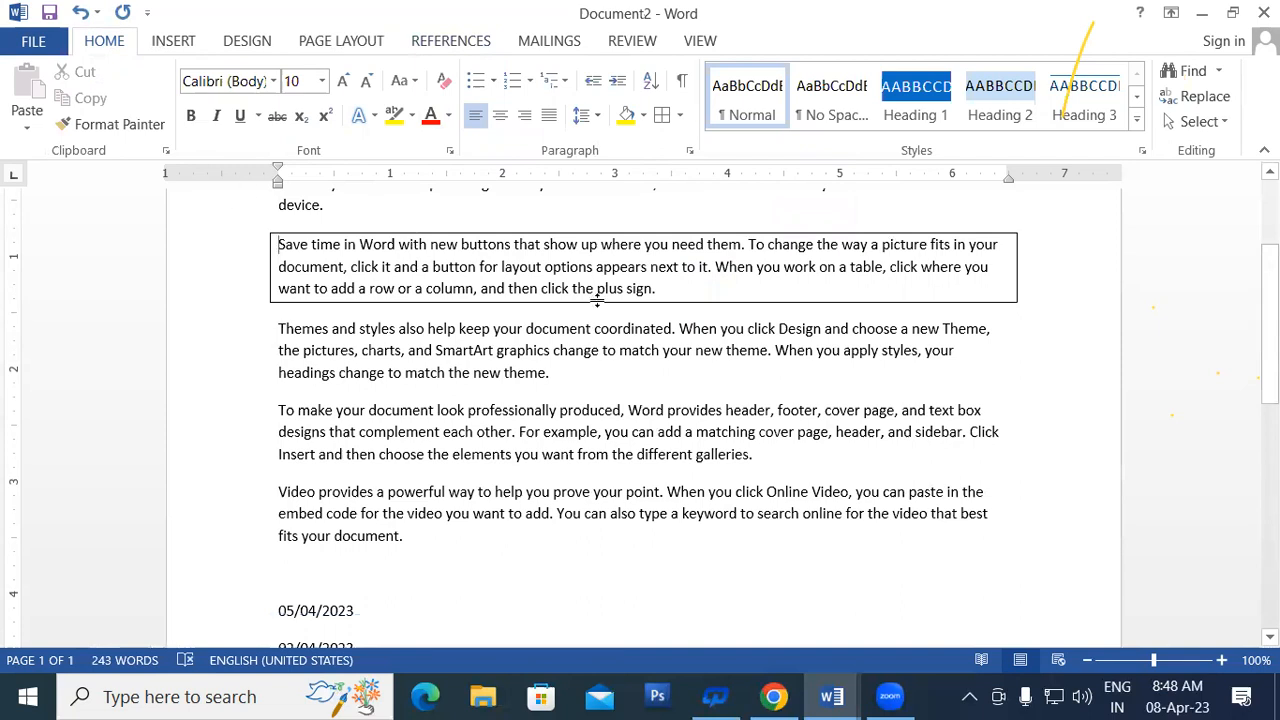
- Apply All Borders to the paragraph starting "To make your document look professionally produced"
click(280, 411)
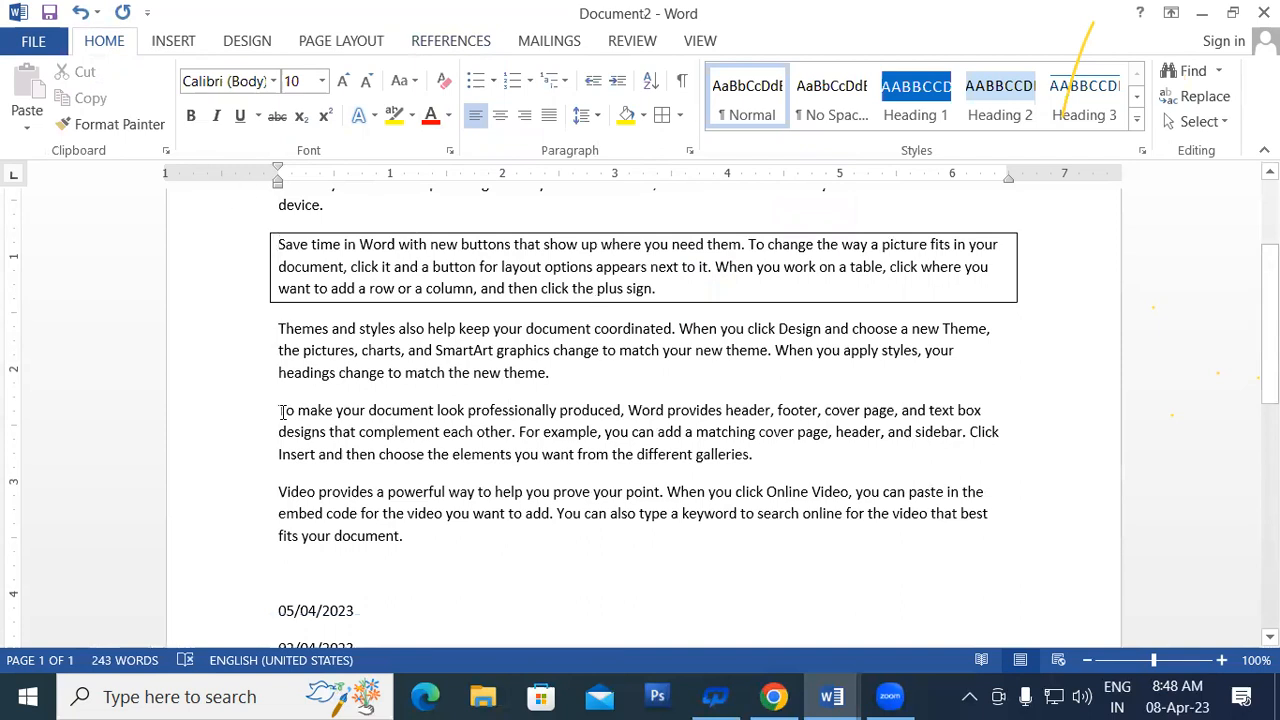
click(676, 118)
click(686, 275)
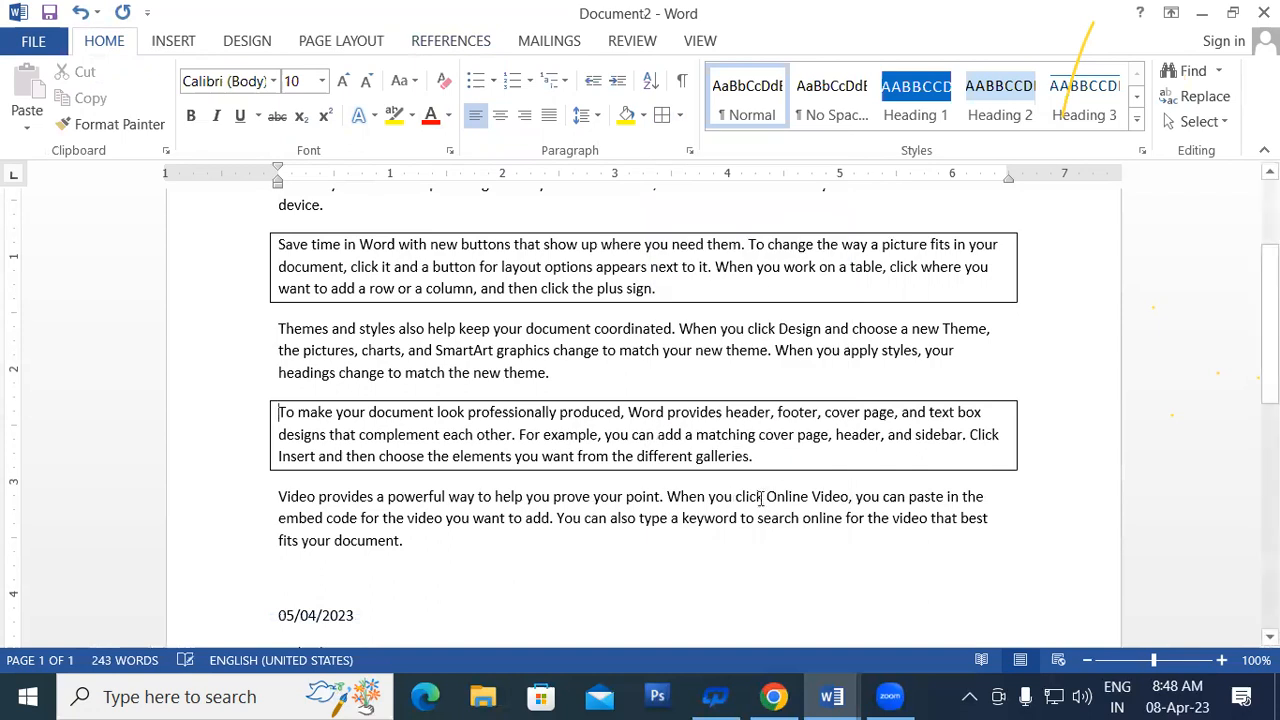
- Highlight the text of the bordered "To make your document" paragraph in yellow
drag(280, 411, 752, 458)
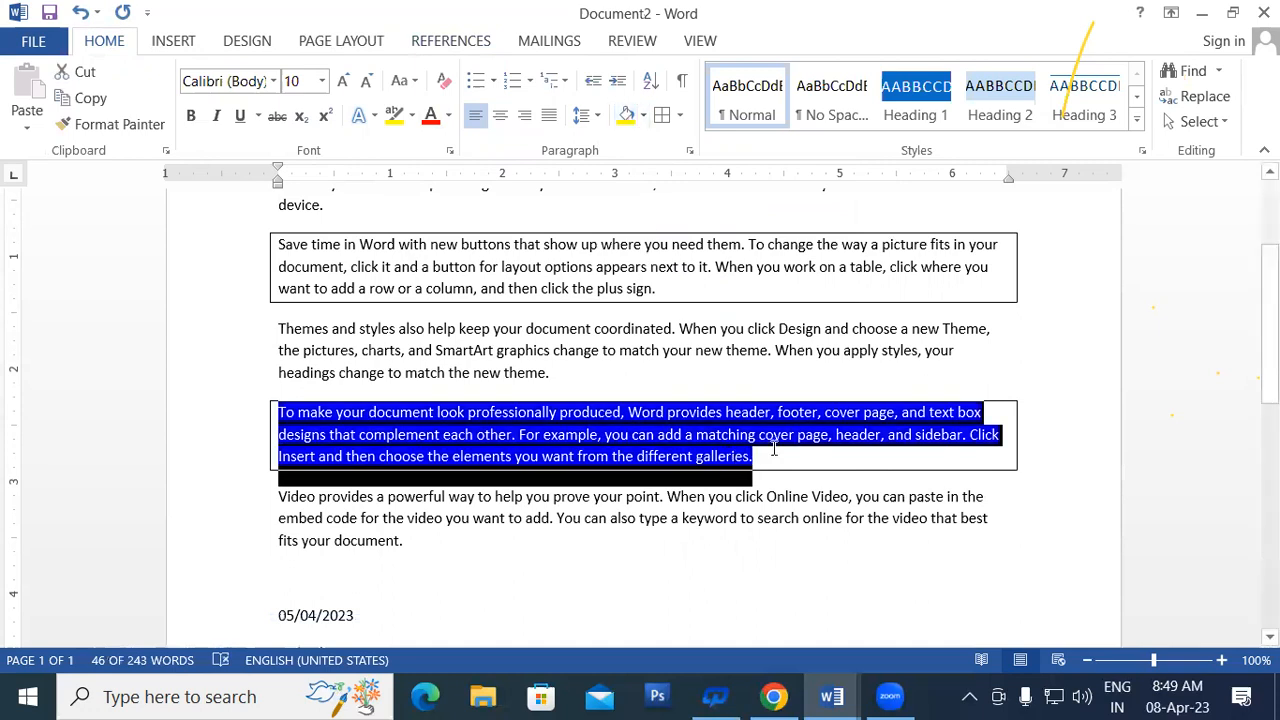
click(736, 534)
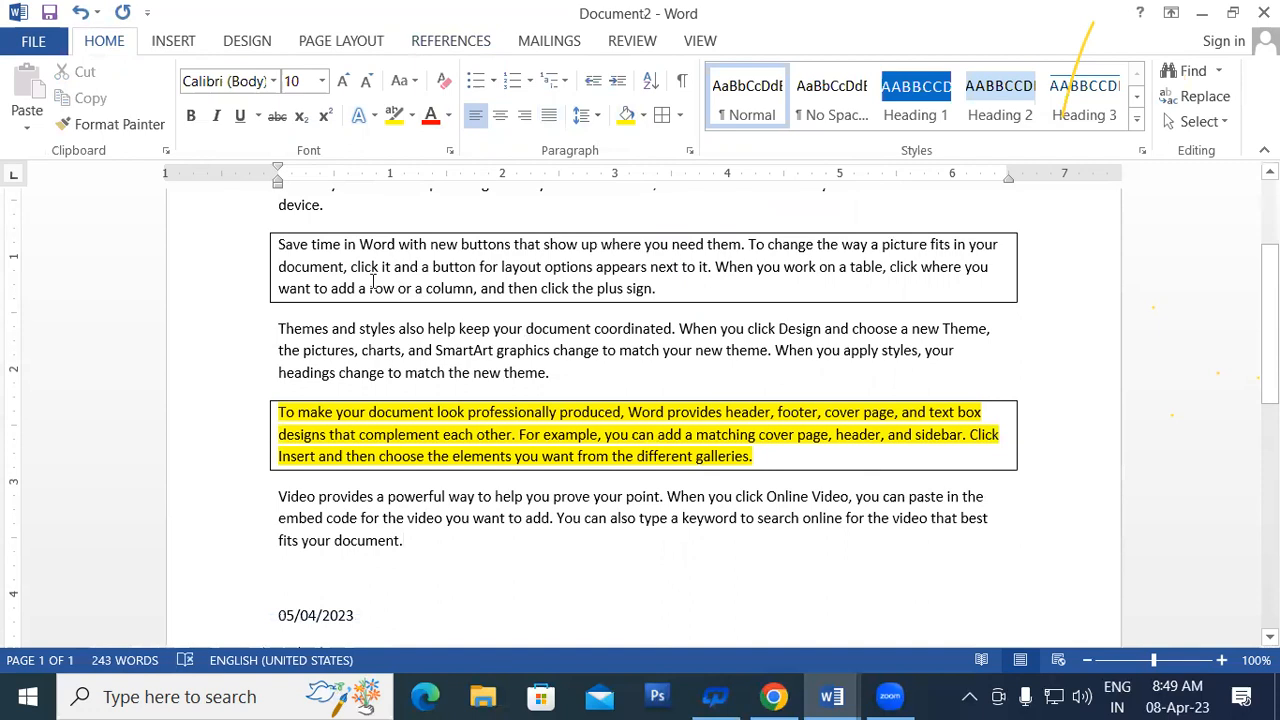
- Highlight the text of the bordered "Save time in Word" paragraph in yellow
drag(278, 244, 690, 292)
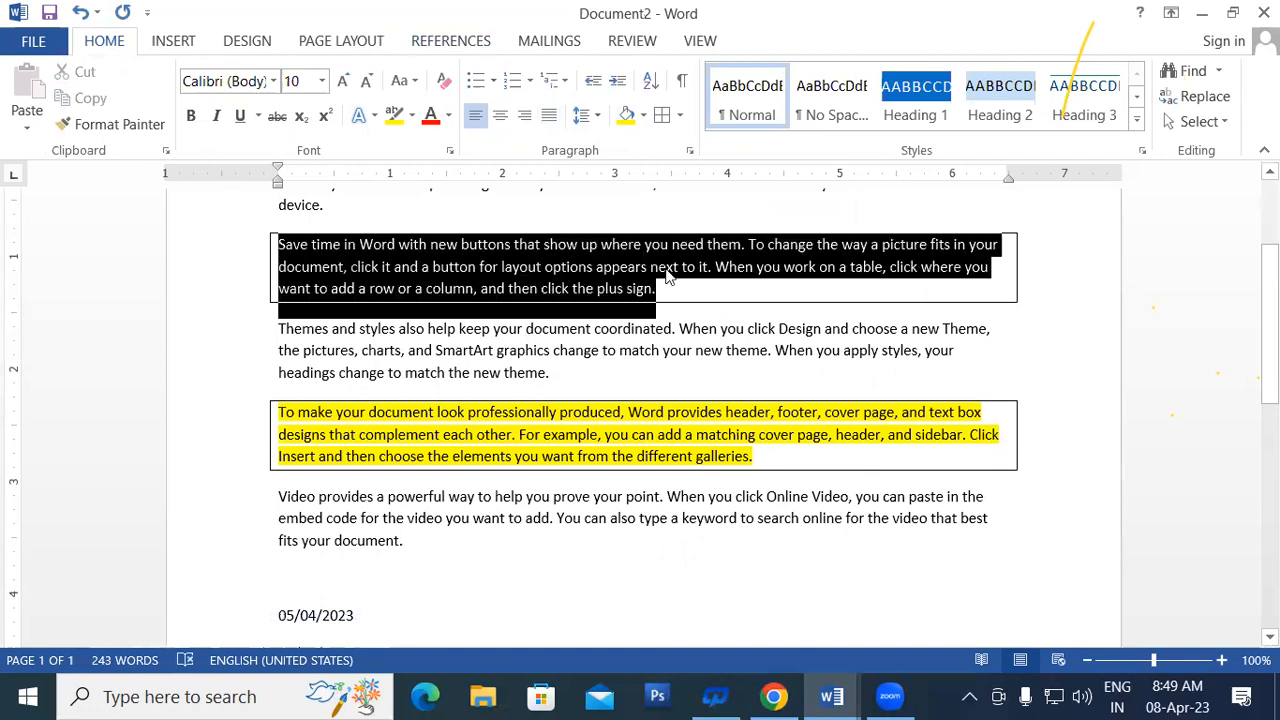
click(626, 114)
click(719, 307)
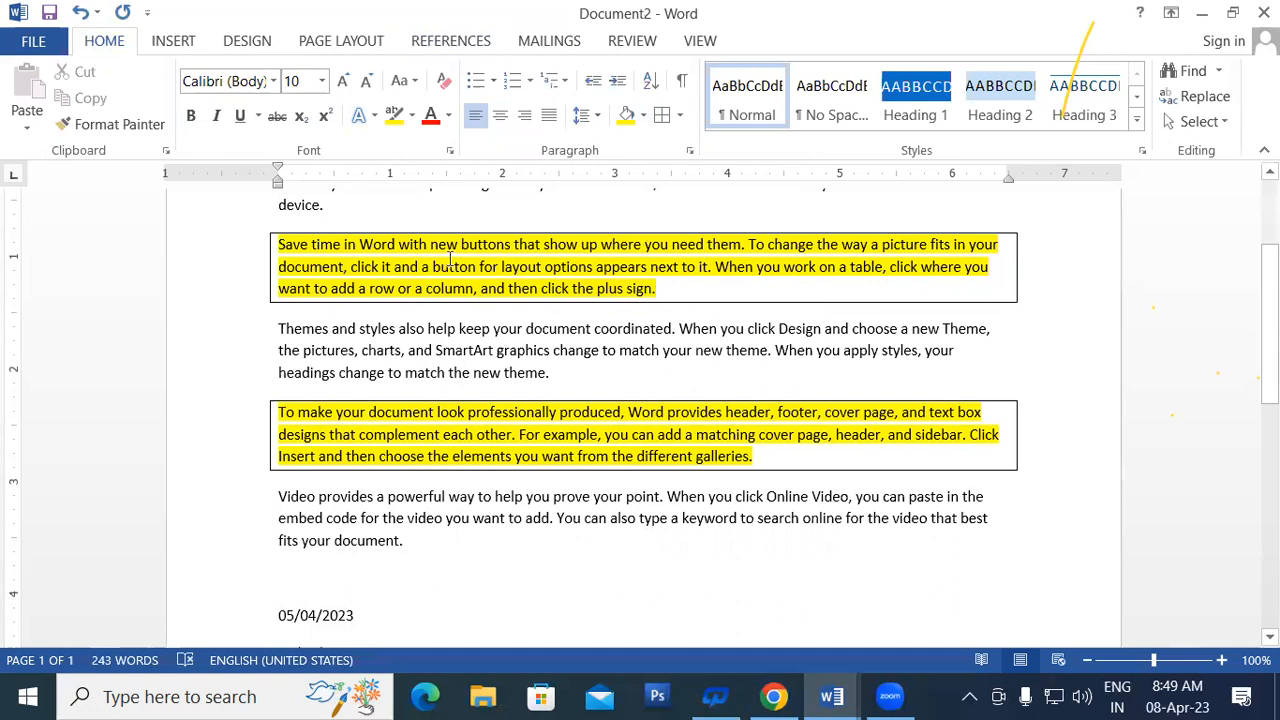
mouse_move(656, 288)
mouse_down()
mouse_move(344, 268)
mouse_move(278, 244)
mouse_move(660, 290)
mouse_up()
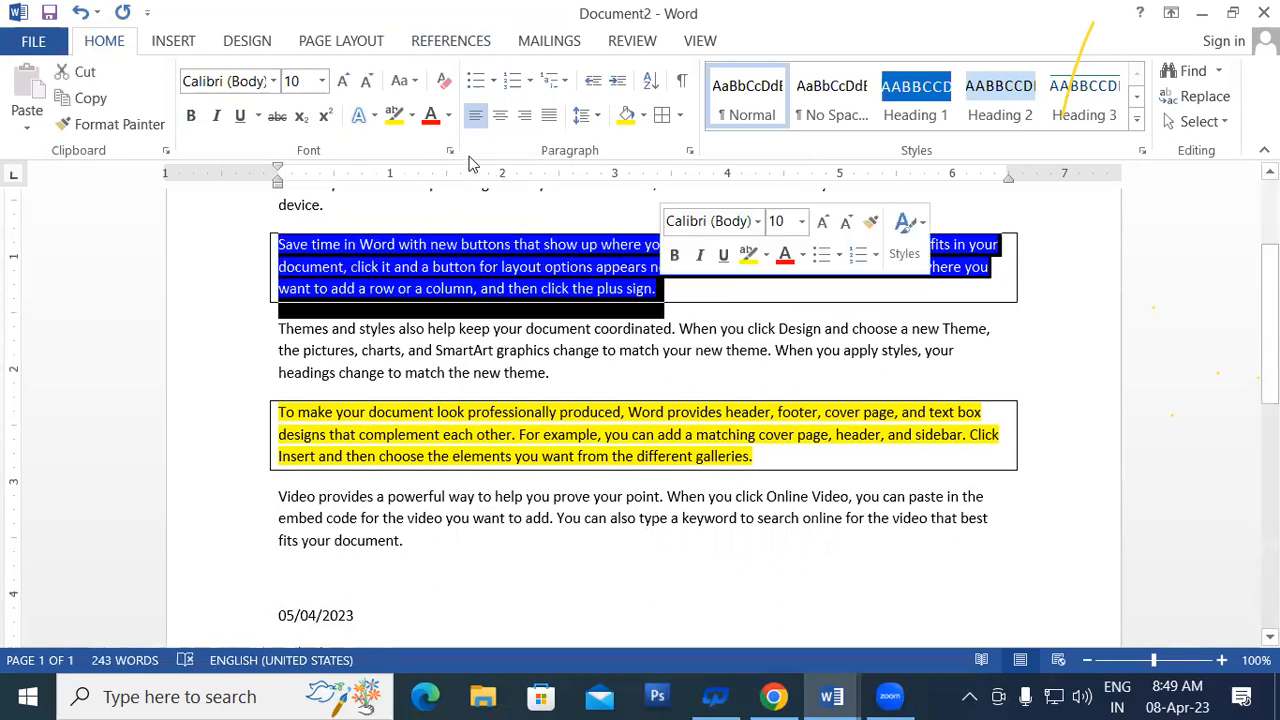
click(638, 340)
- Apply All Borders to the paragraph starting "Themes and styles" and highlight its text in yellow
click(279, 329)
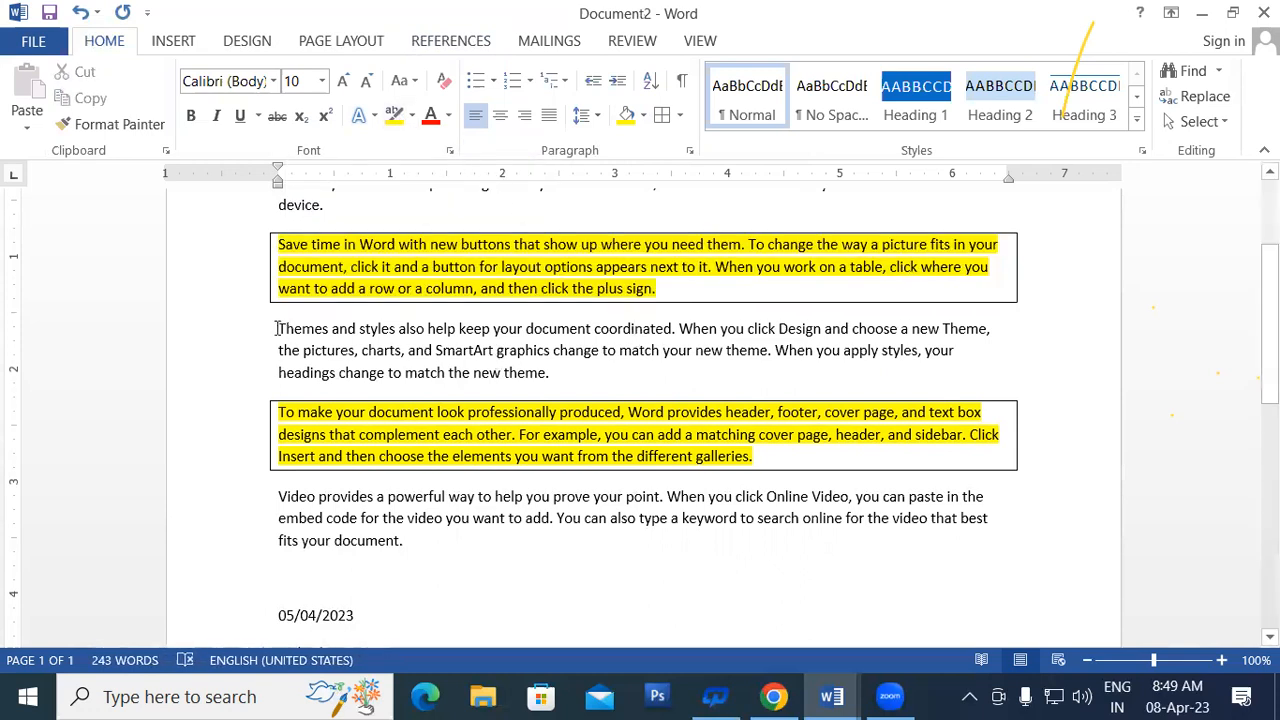
click(662, 115)
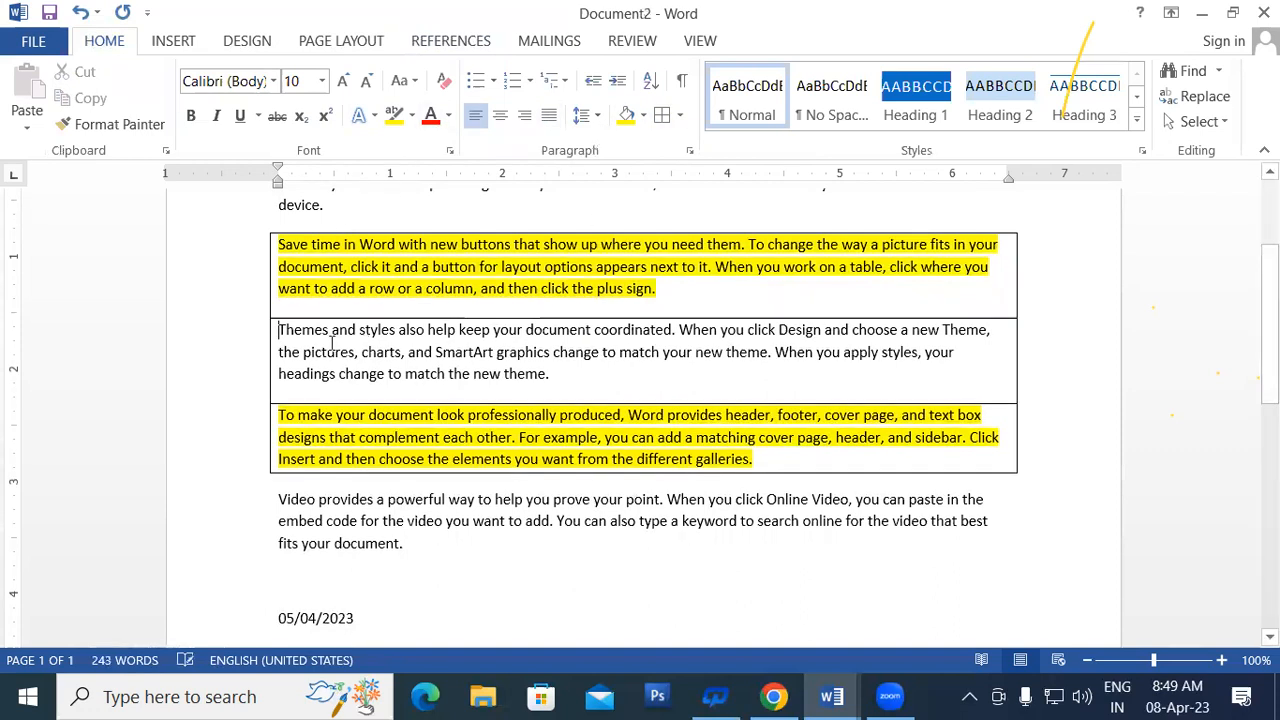
drag(279, 330, 560, 376)
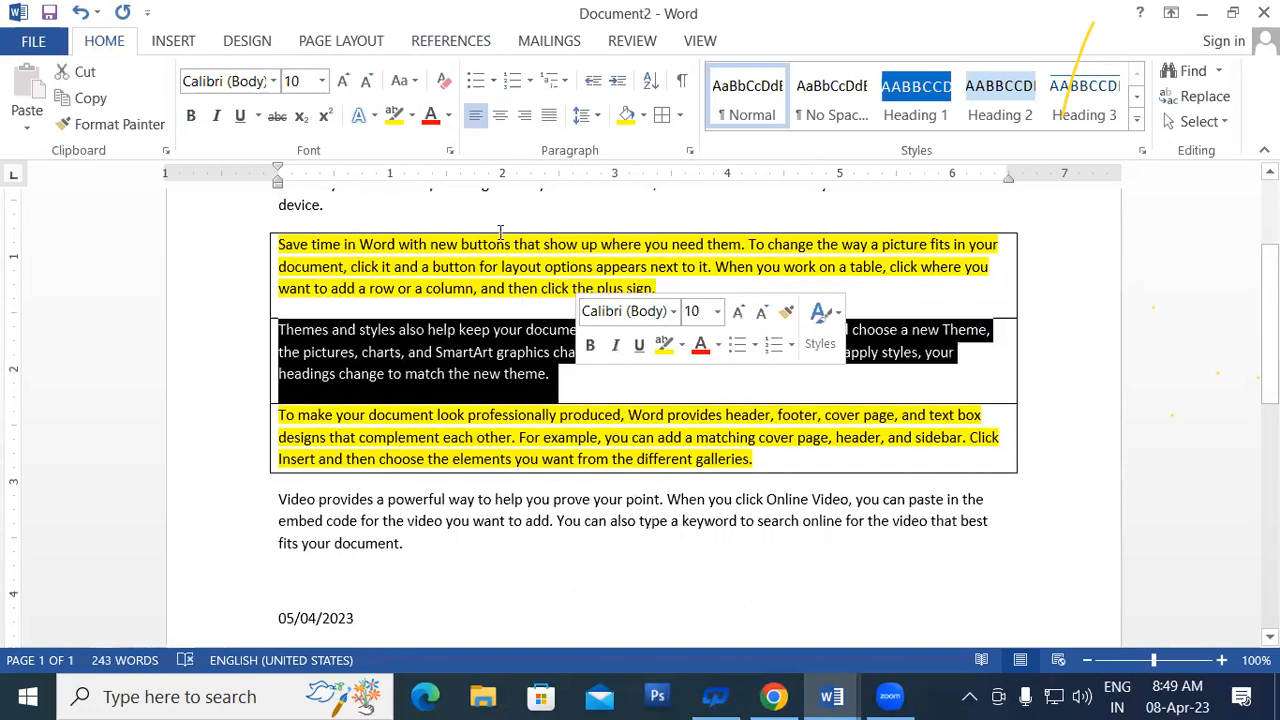
click(391, 115)
click(567, 371)
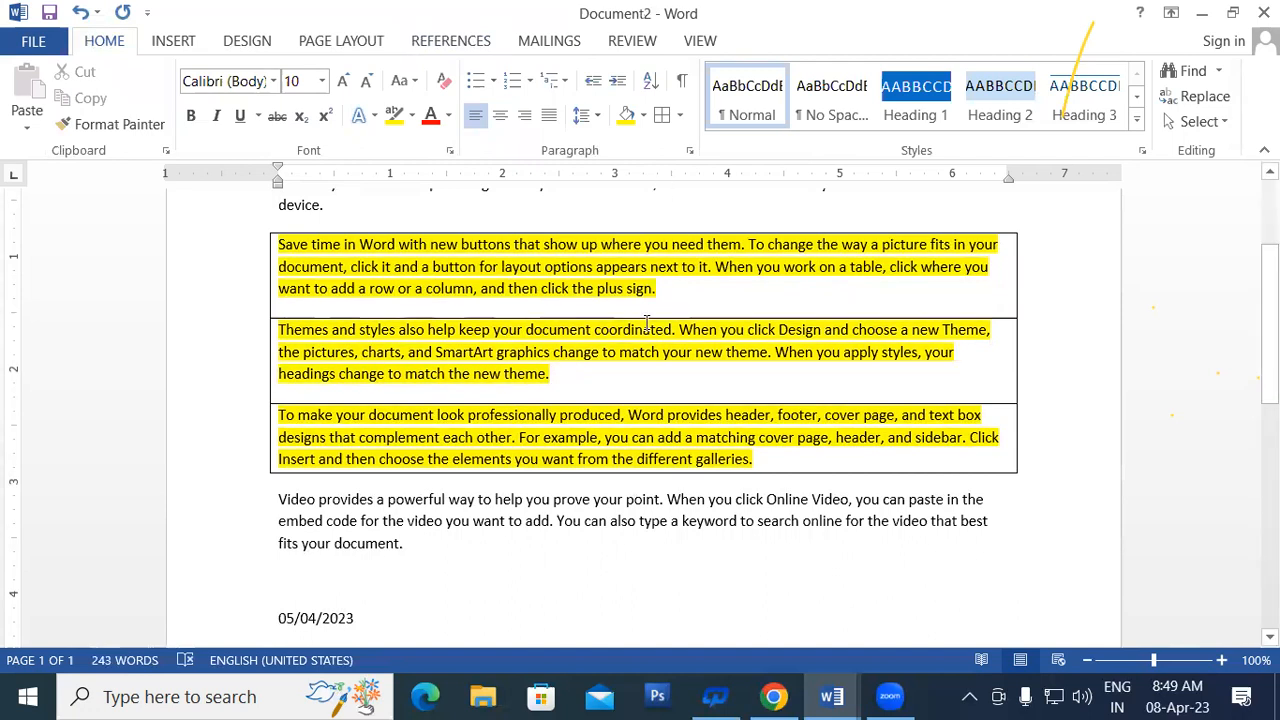
- Apply yellow shading to the whole "Video provides" paragraph and compare it with the highlighted paragraphs above
scroll(463, 497, down, 2)
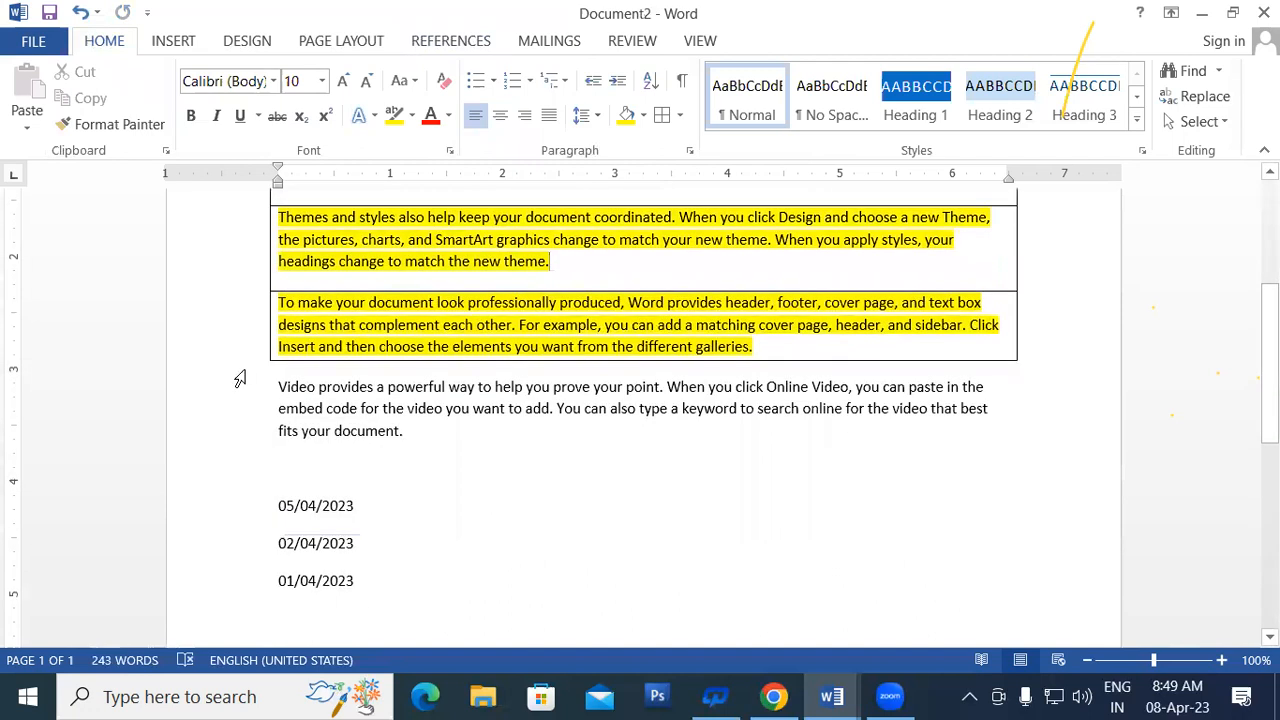
drag(278, 386, 412, 440)
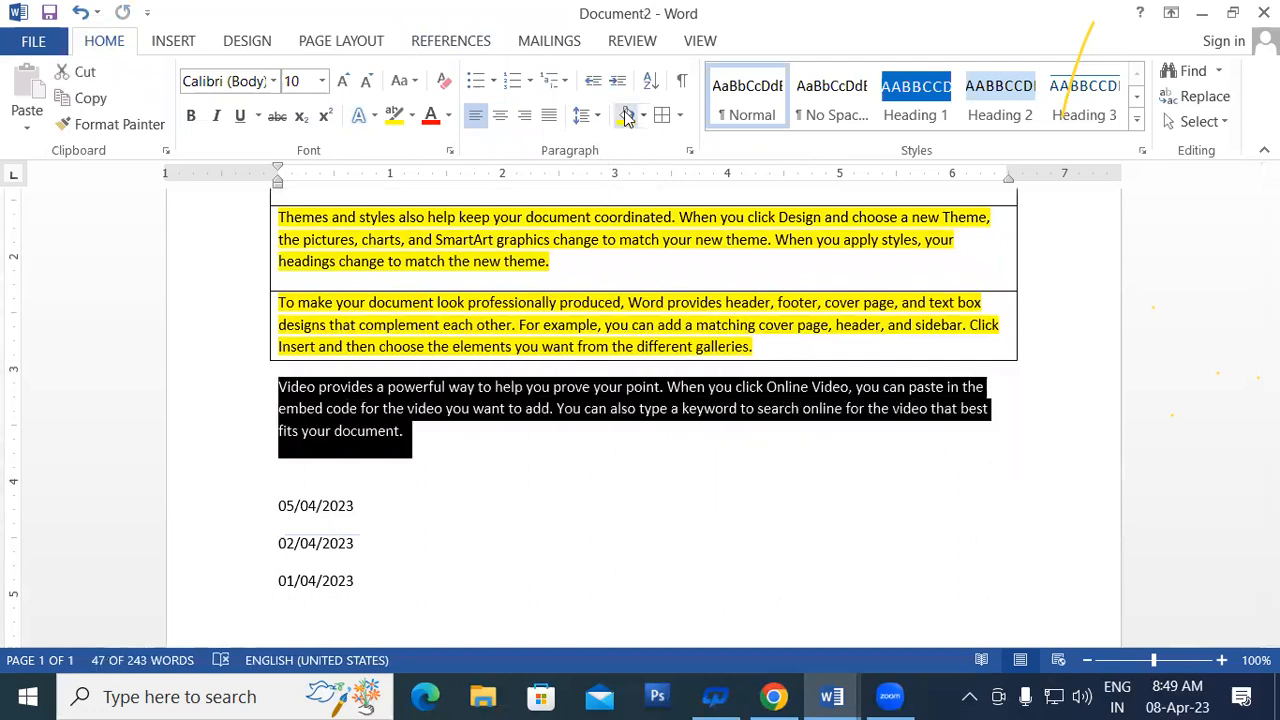
click(626, 115)
click(533, 470)
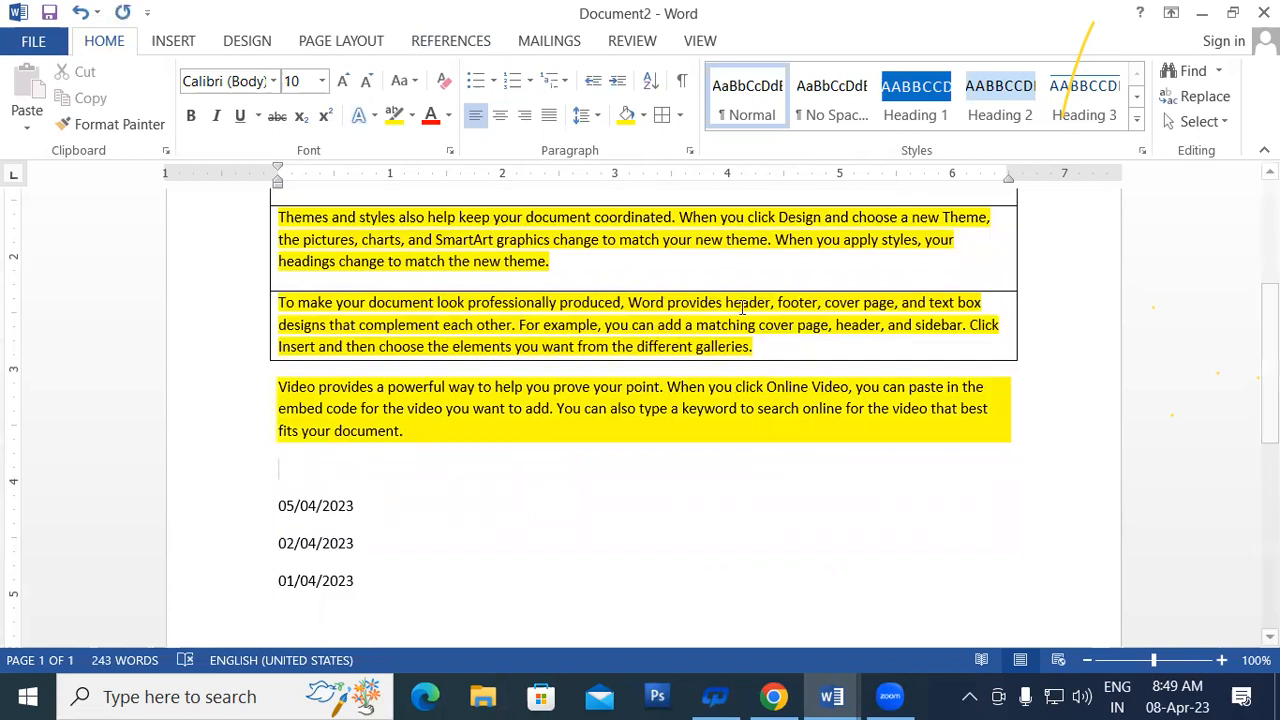
scroll(533, 476, up, 5)
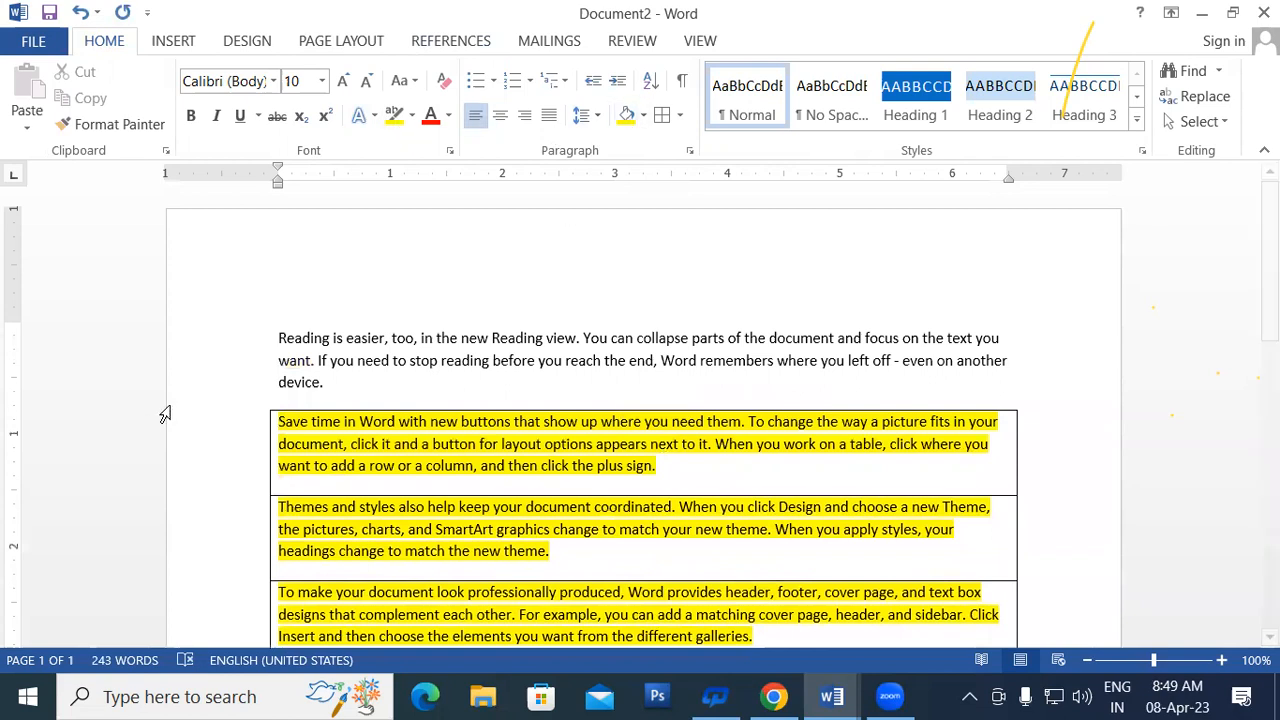
scroll(414, 477, down, 8)
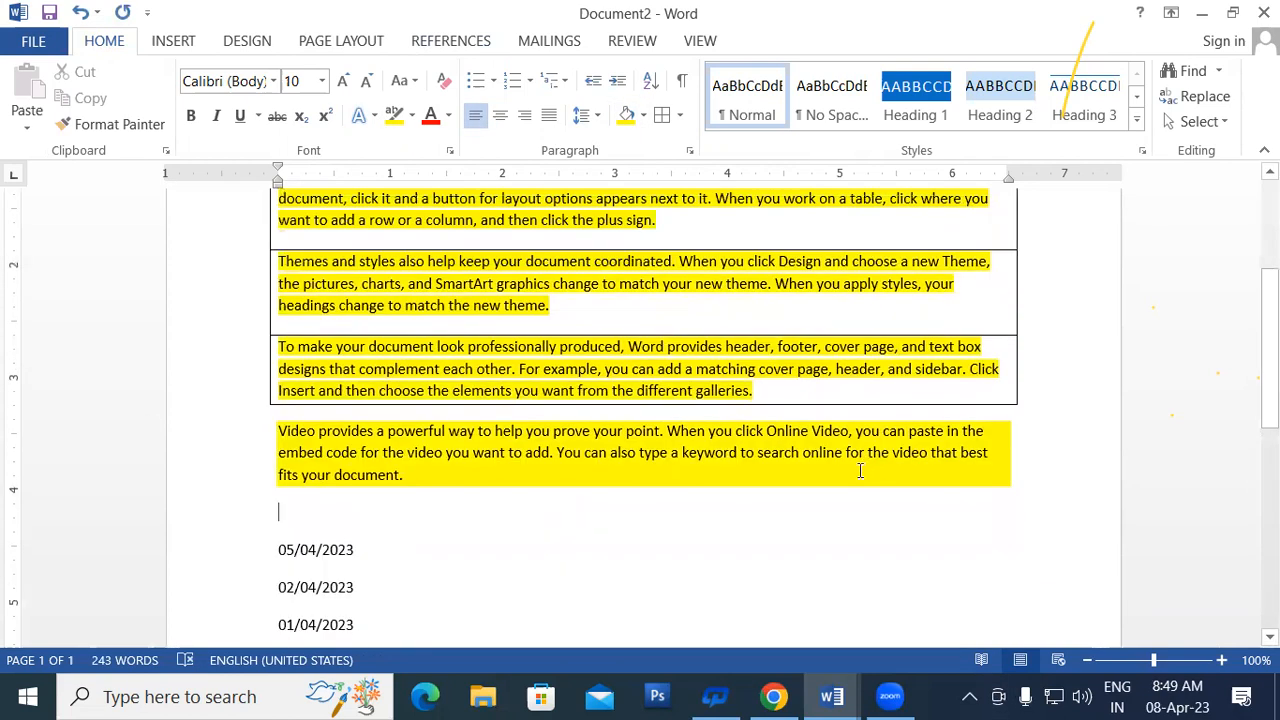
- Create a new blank document and fill it with sample paragraphs using the =rand() function
click(569, 532)
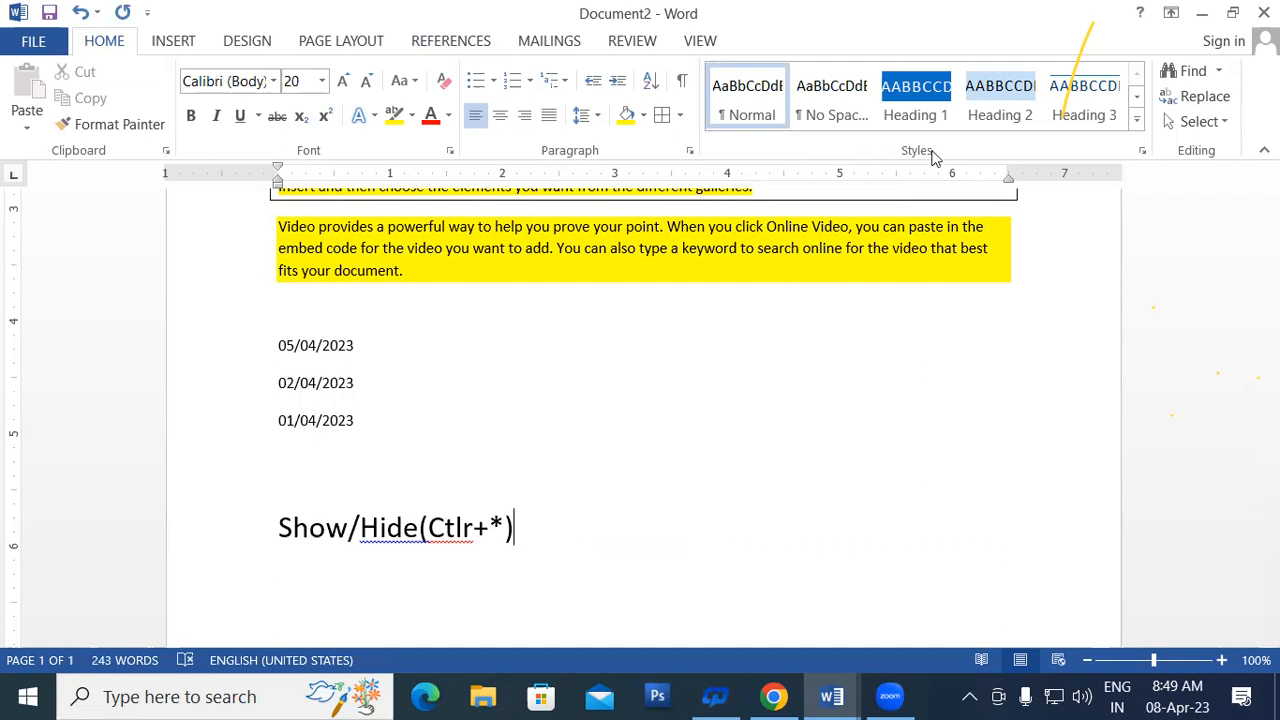
scroll(550, 487, down, 4)
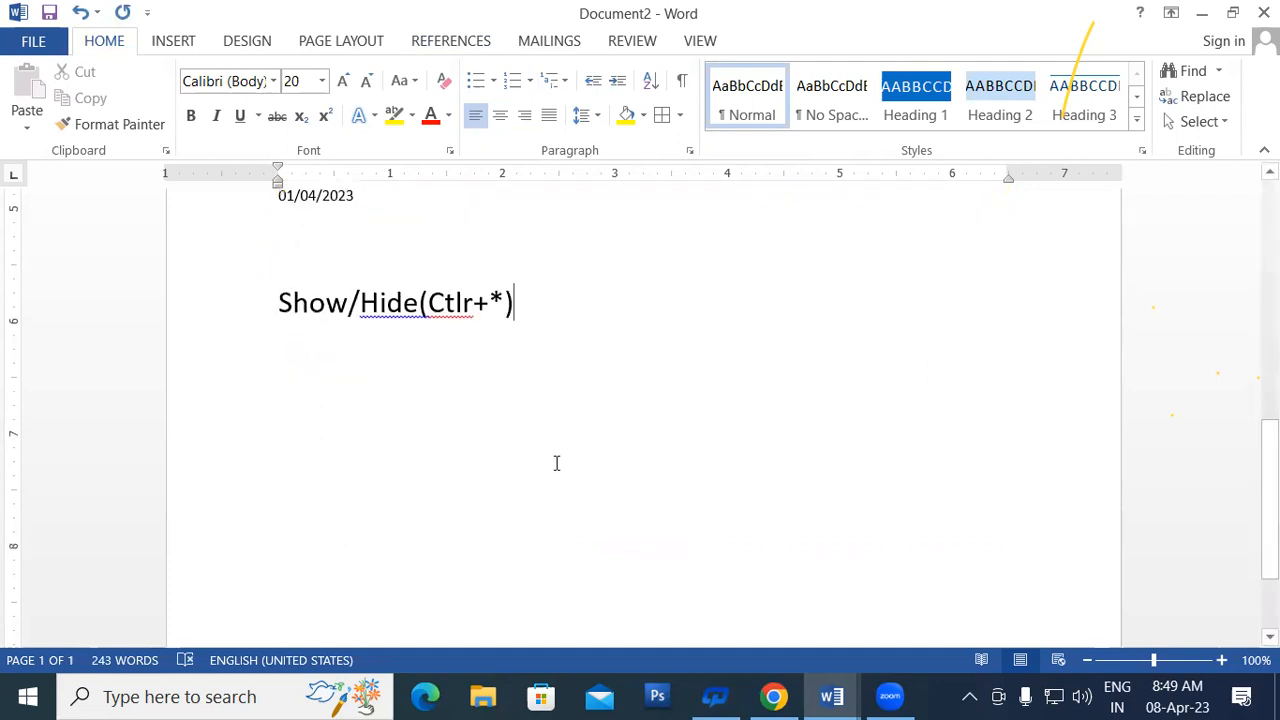
key(ctrl+n)
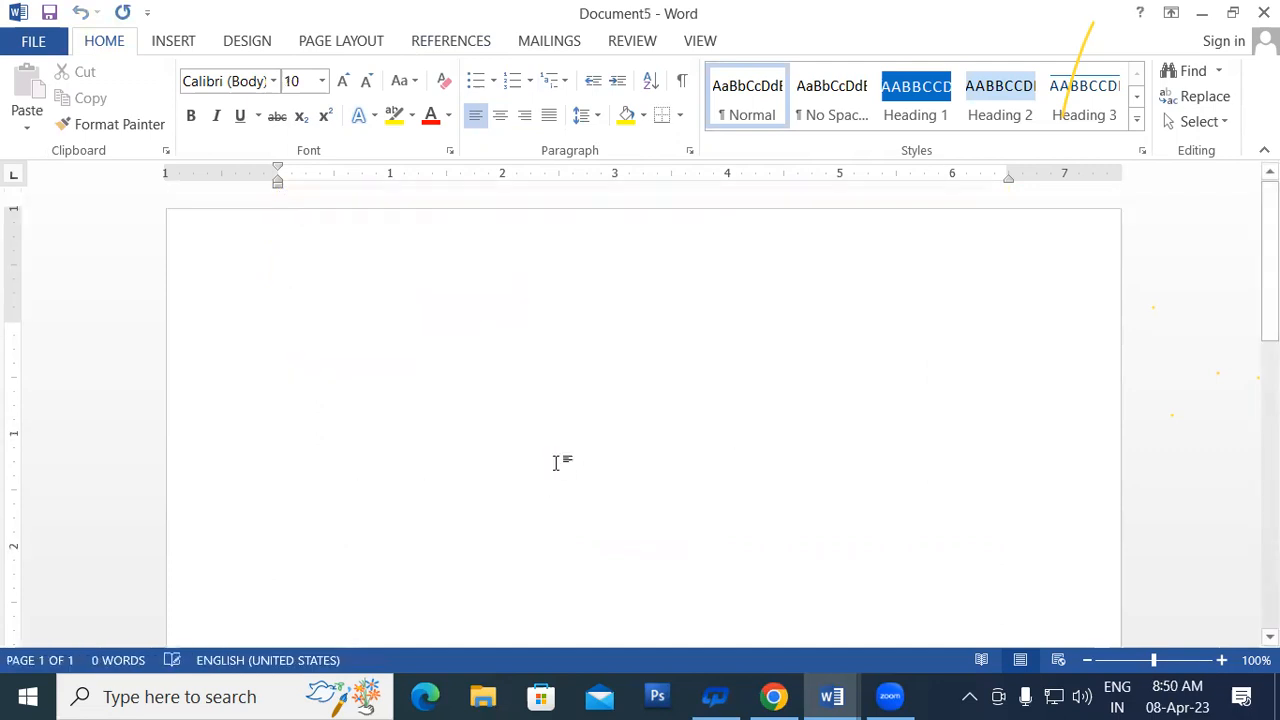
text(=ran)
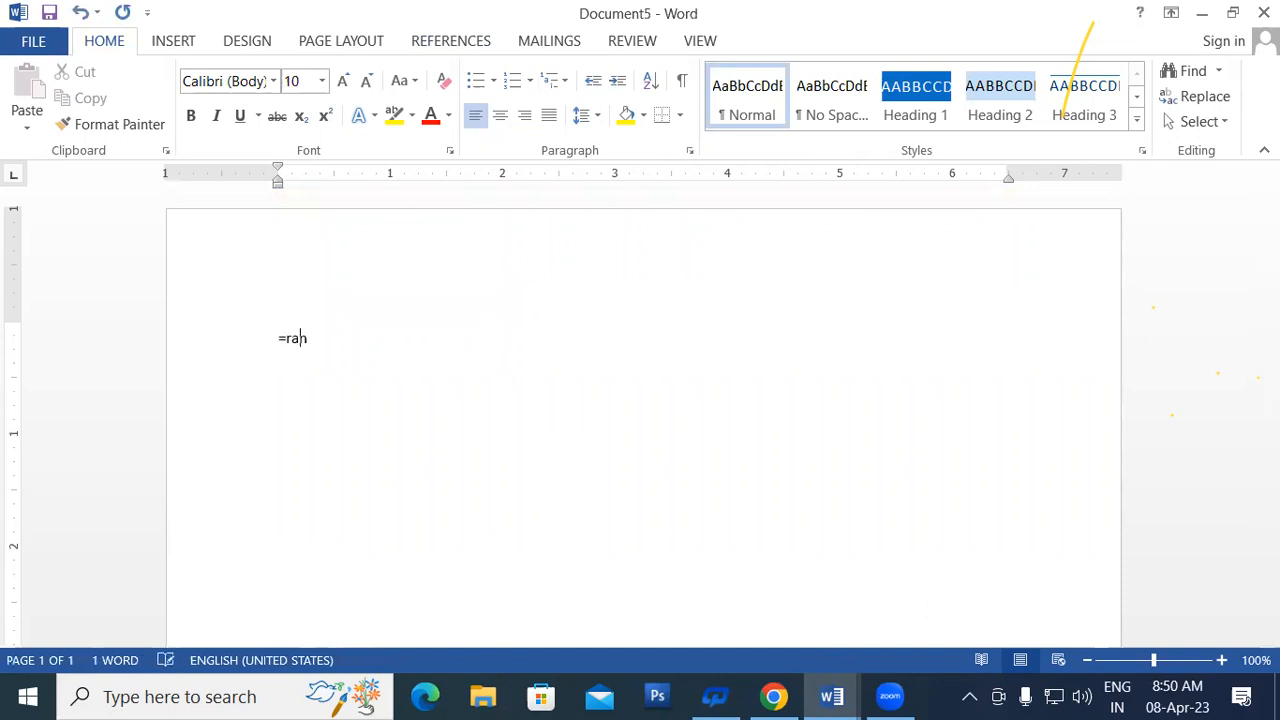
text(d*())
key(Return)
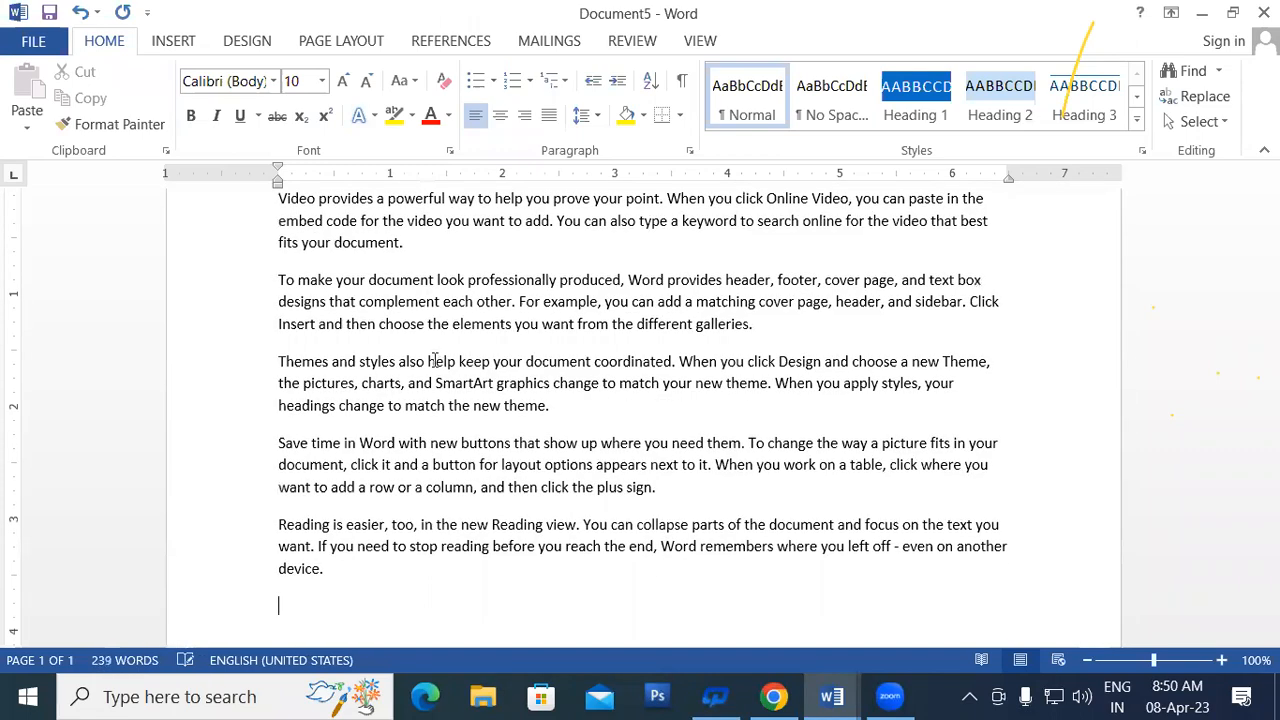
- Split "Video" onto its own line above the first paragraph and capitalize "Provides" using the suggested correction
scroll(908, 249, up, 2)
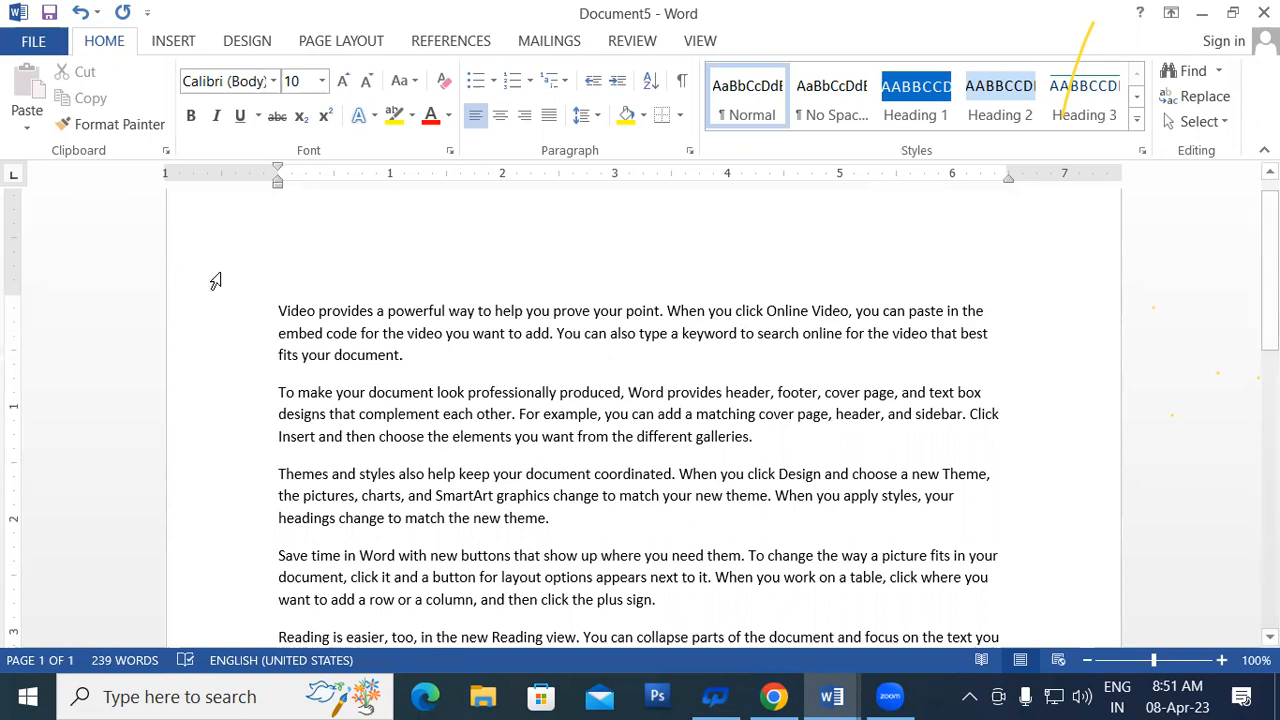
click(316, 311)
key(Return)
click(314, 348)
click(360, 406)
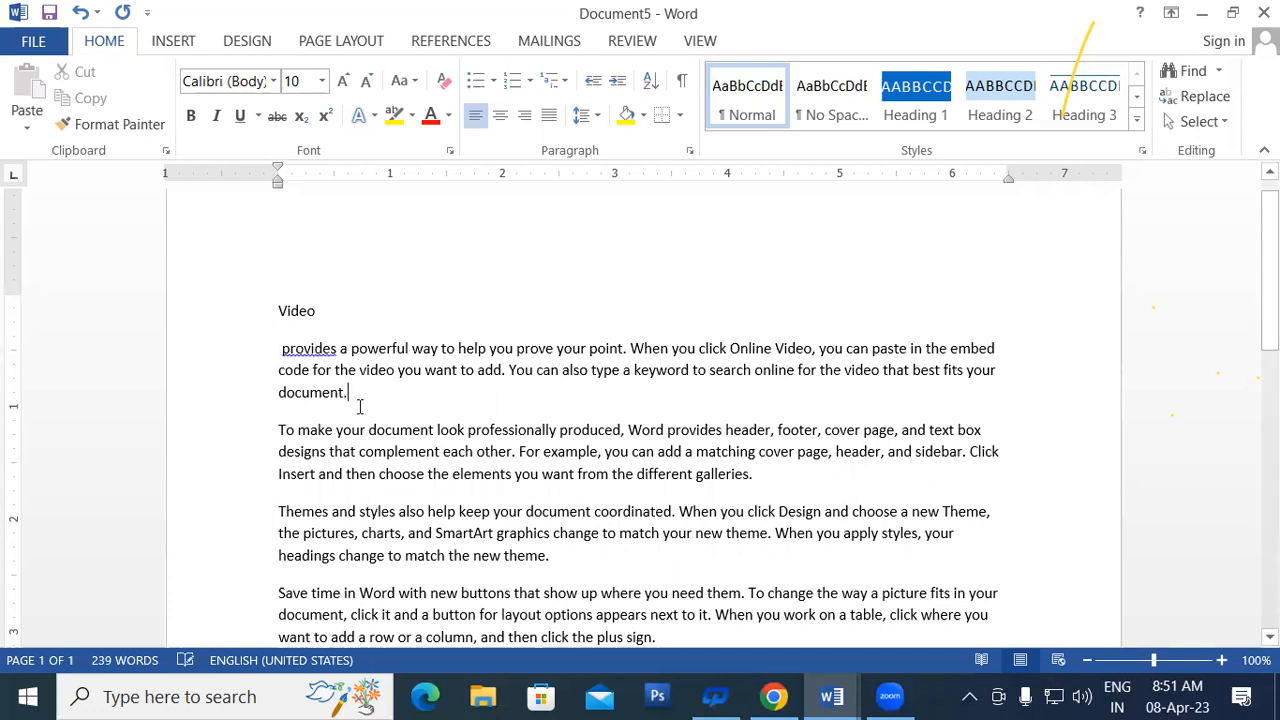
right_click(307, 354)
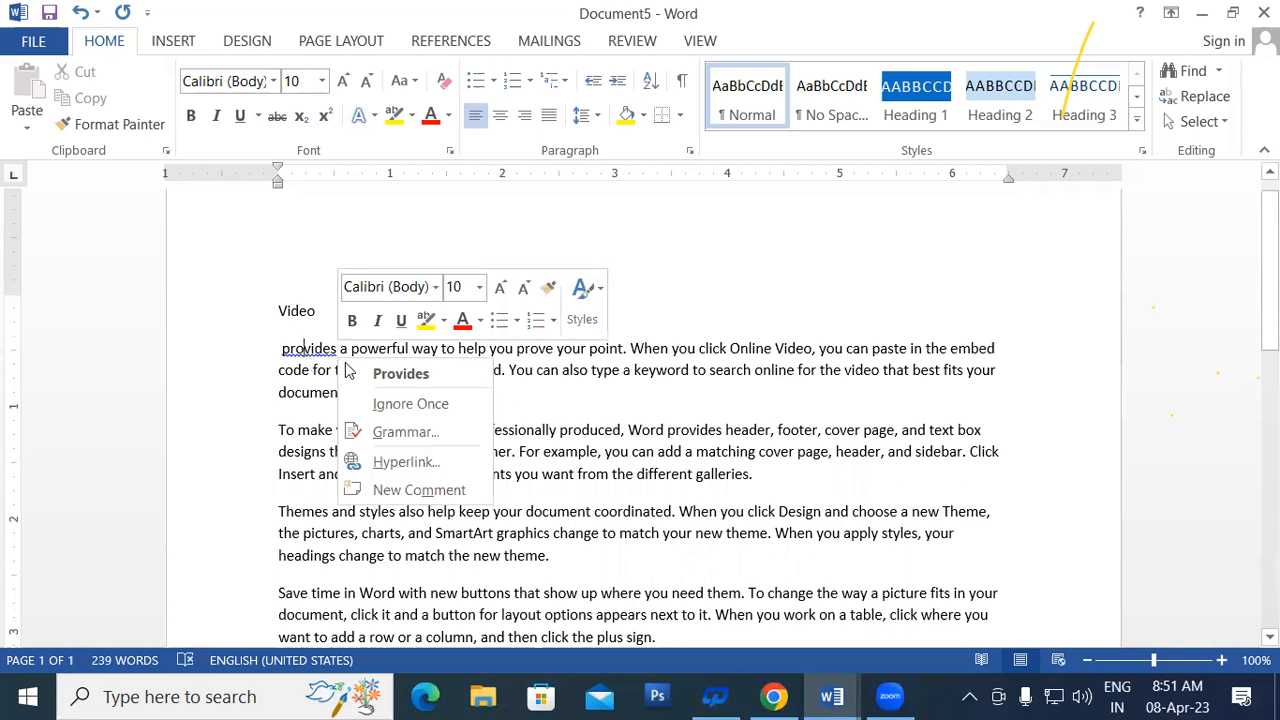
click(400, 371)
- Apply the Title style to the "Video" line
click(282, 318)
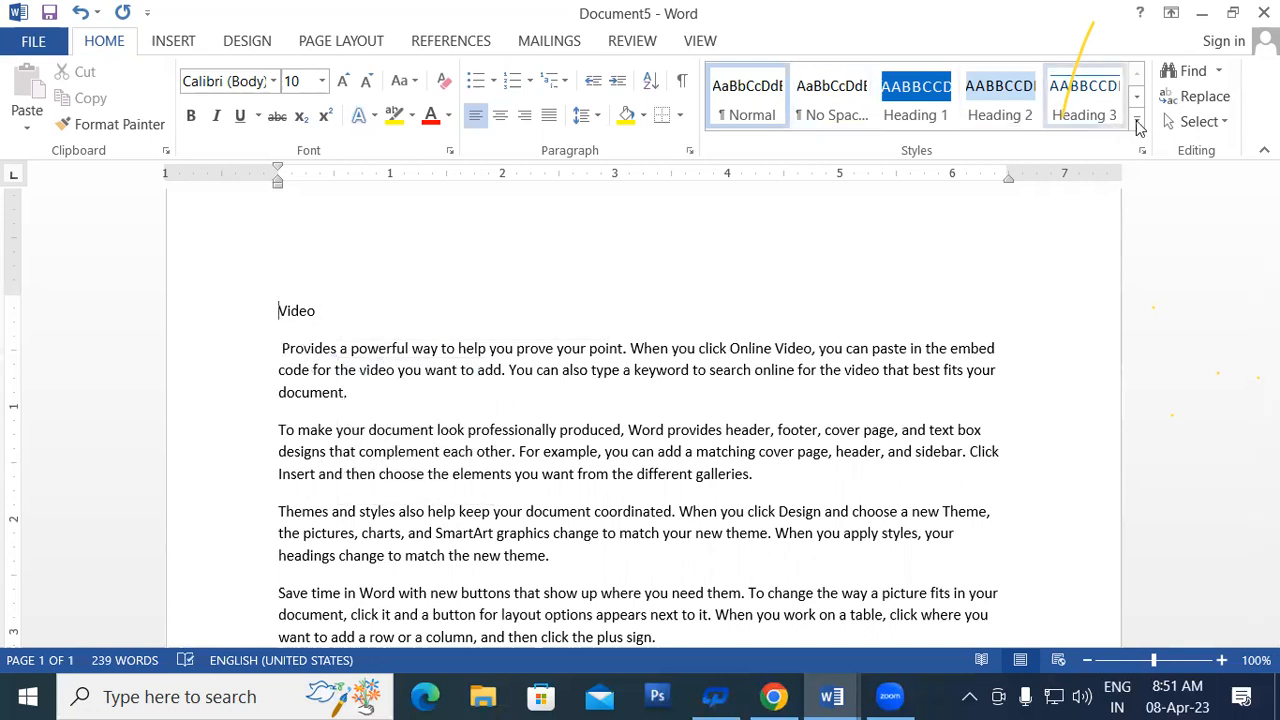
click(1137, 121)
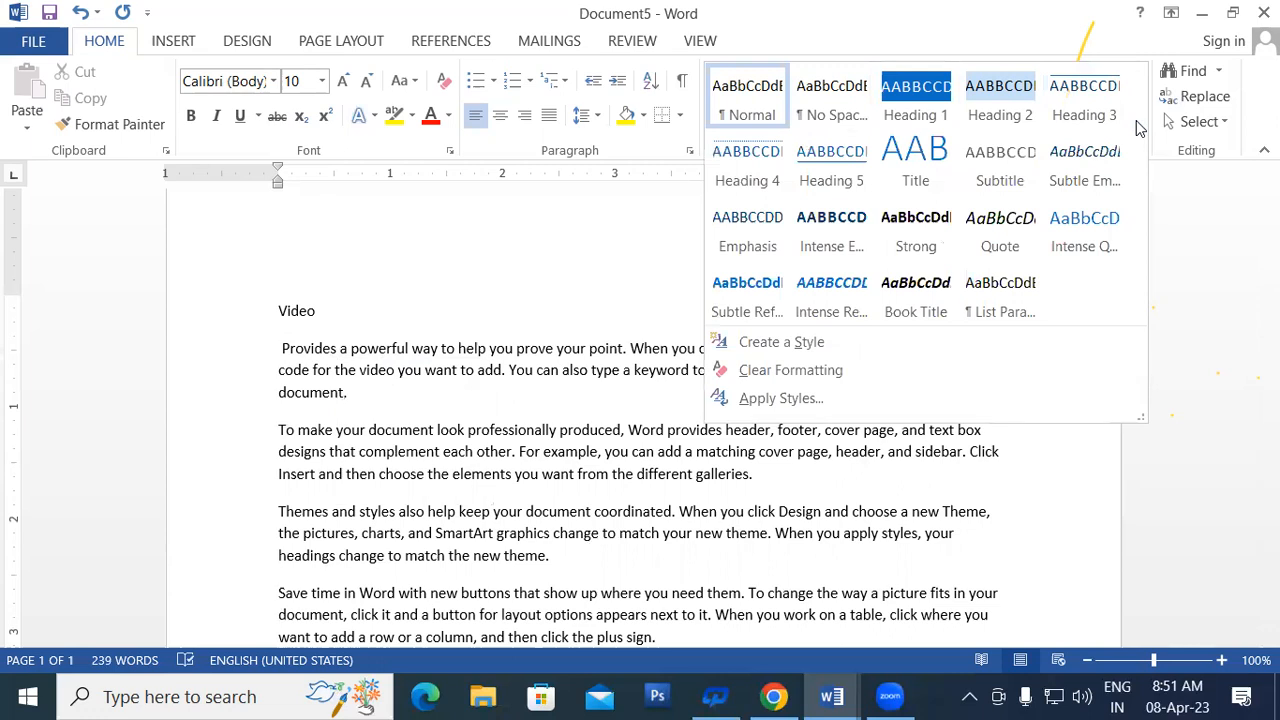
click(915, 160)
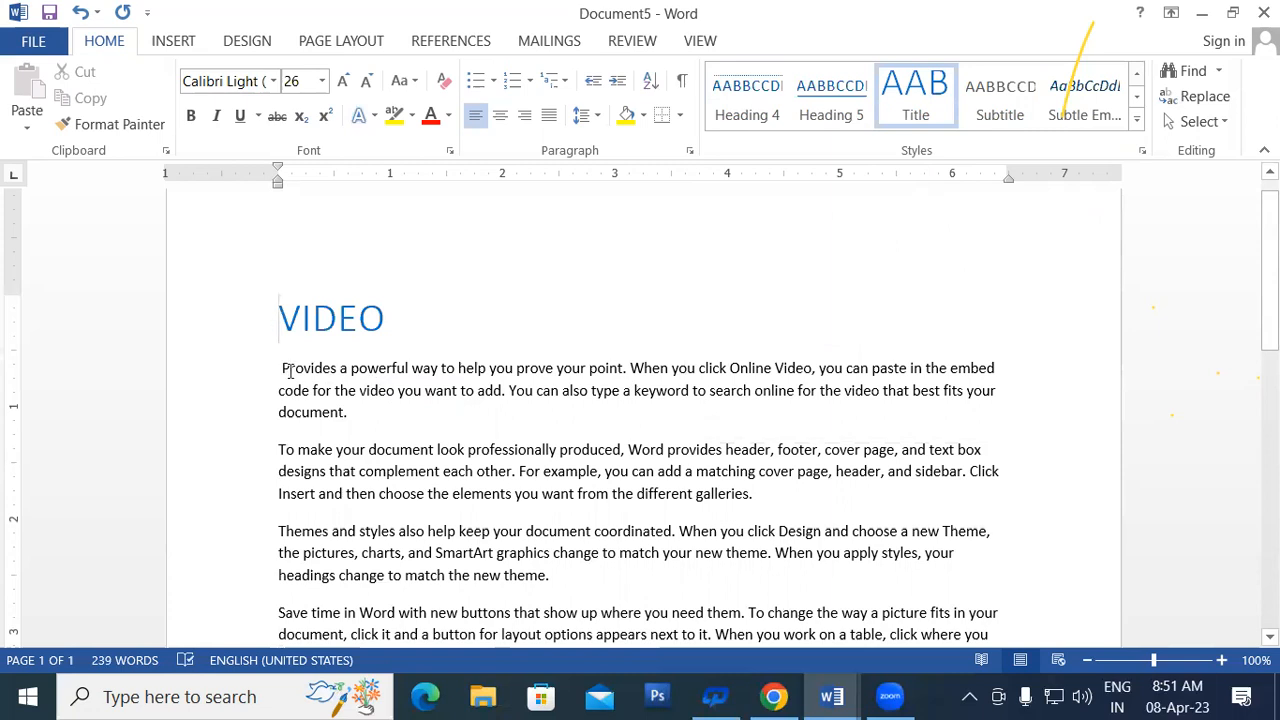
- Apply the Subtitle style to the paragraph starting "Provides a powerful way"
triple_click(360, 405)
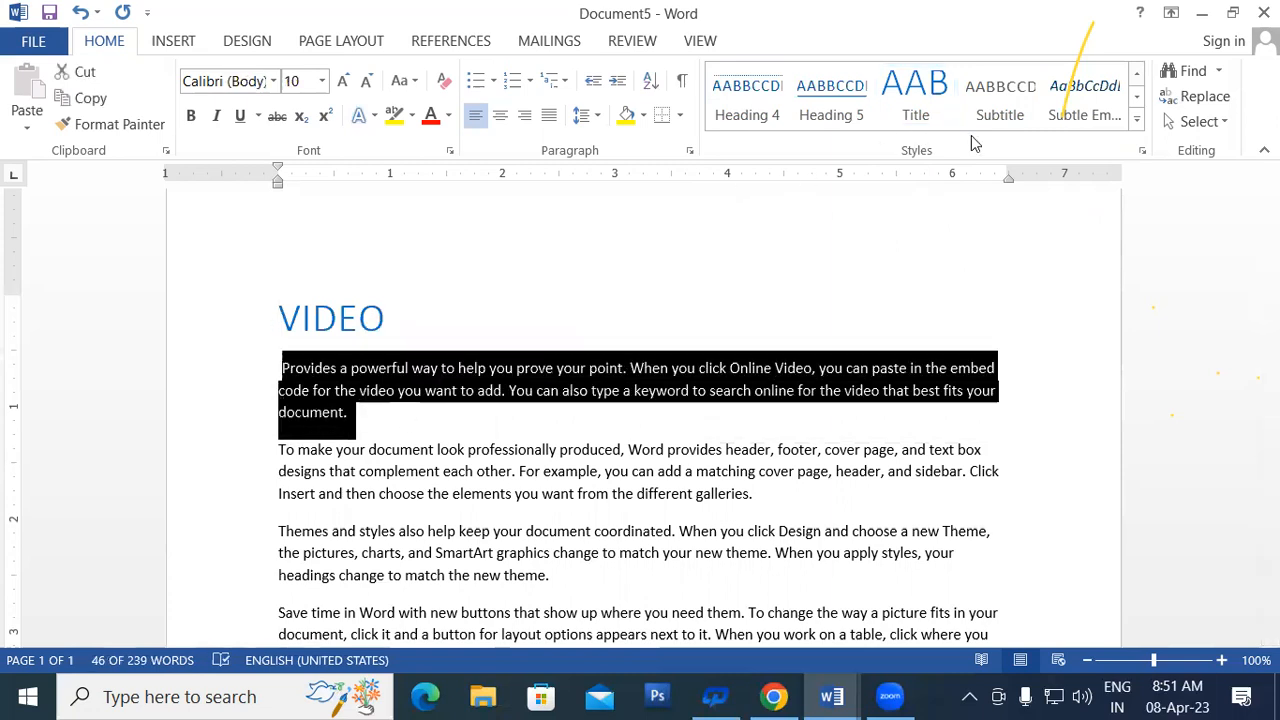
click(1005, 105)
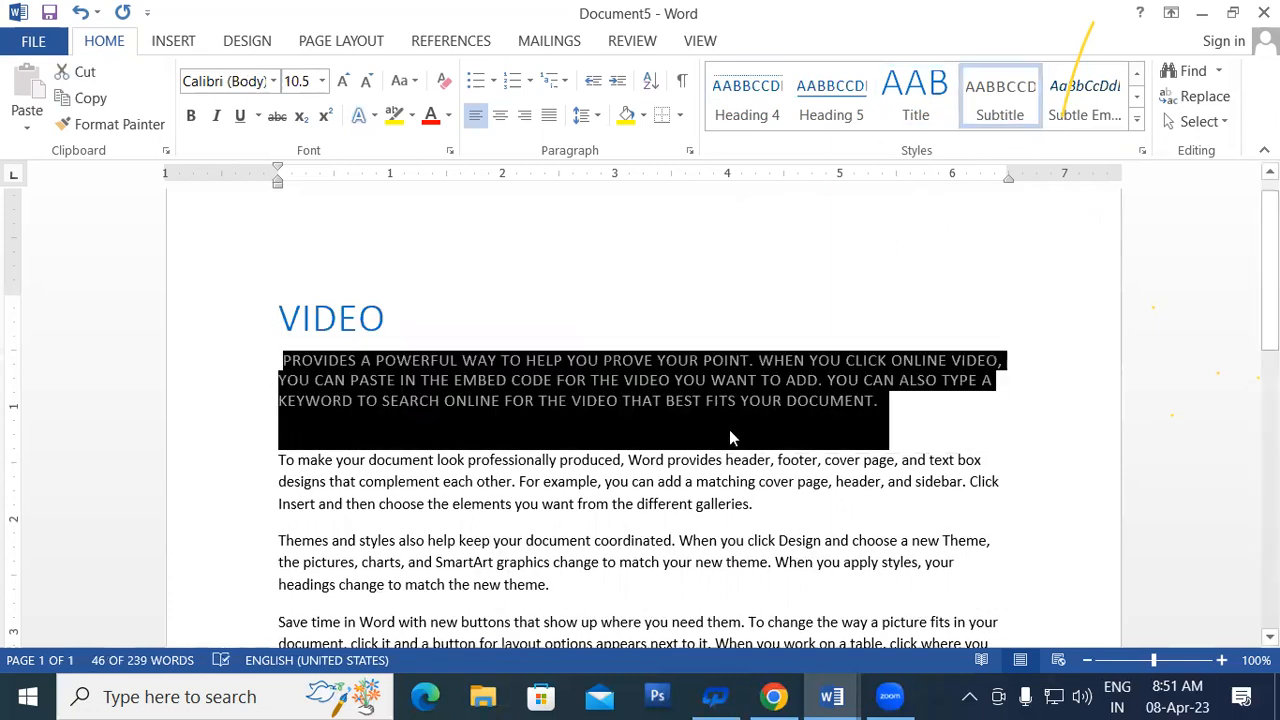
click(731, 401)
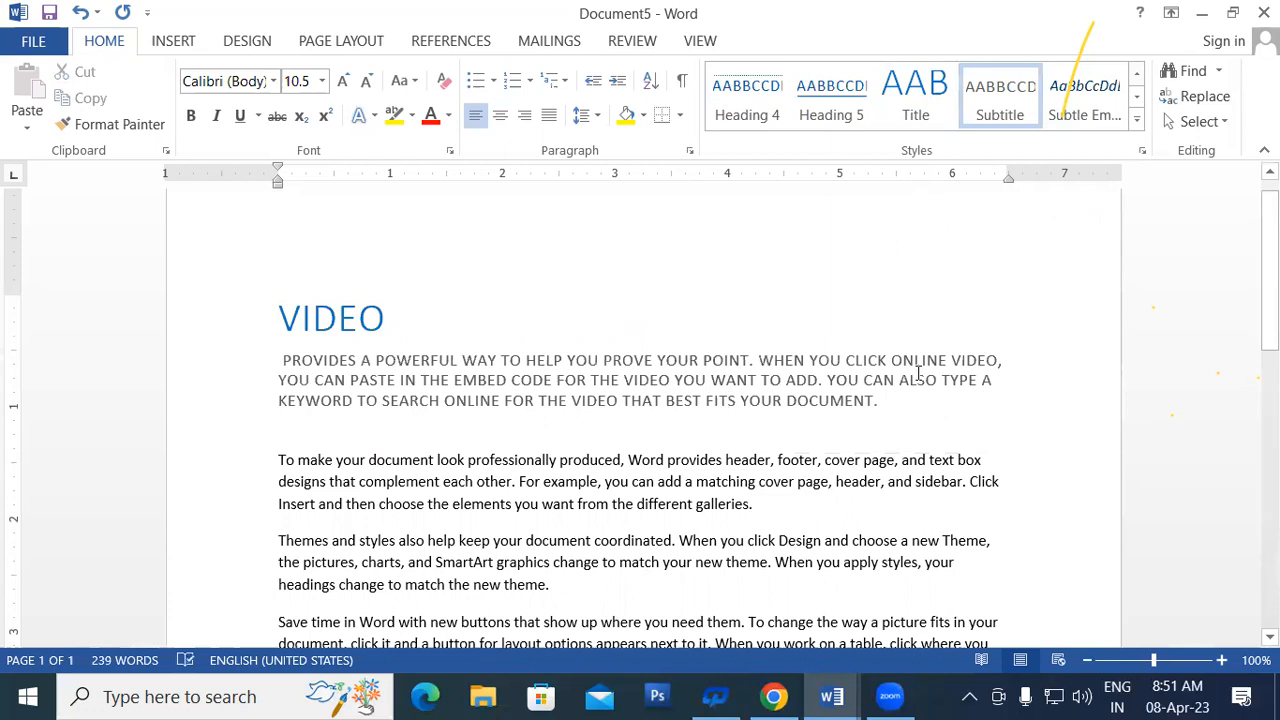
- Apply the Heading 3 style to the paragraph starting "Provides a powerful way"
click(1137, 118)
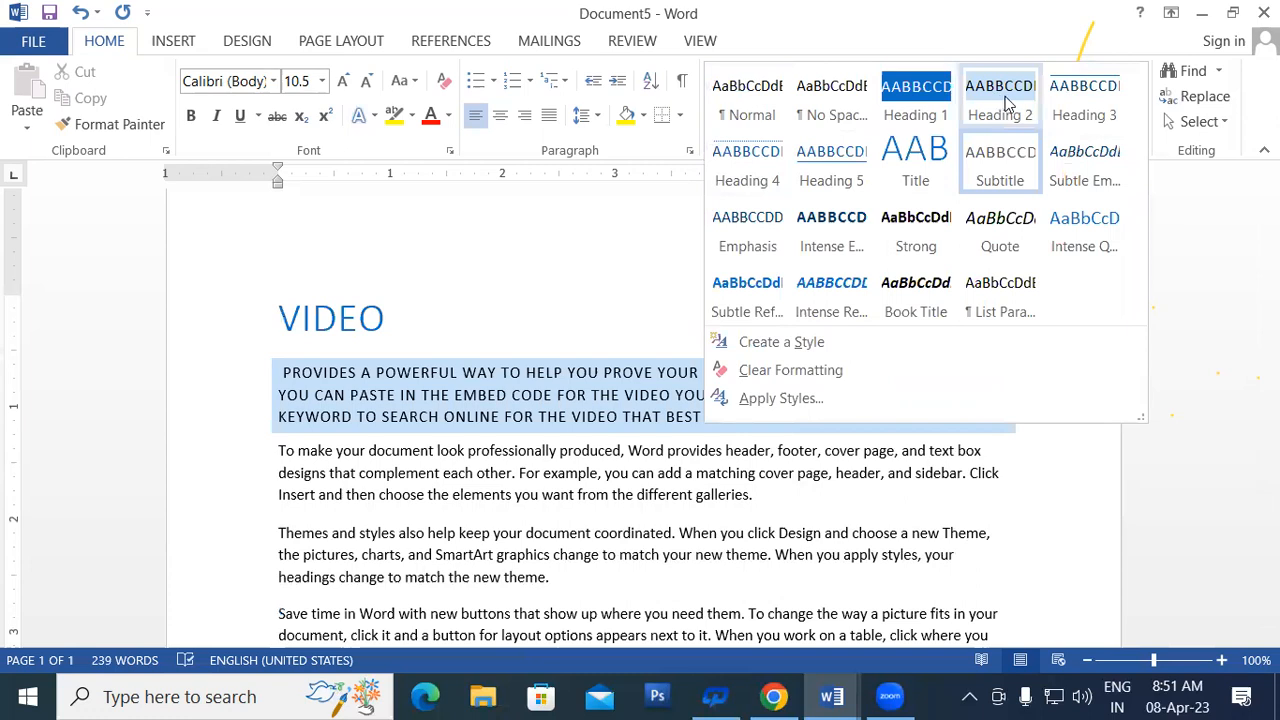
click(1055, 105)
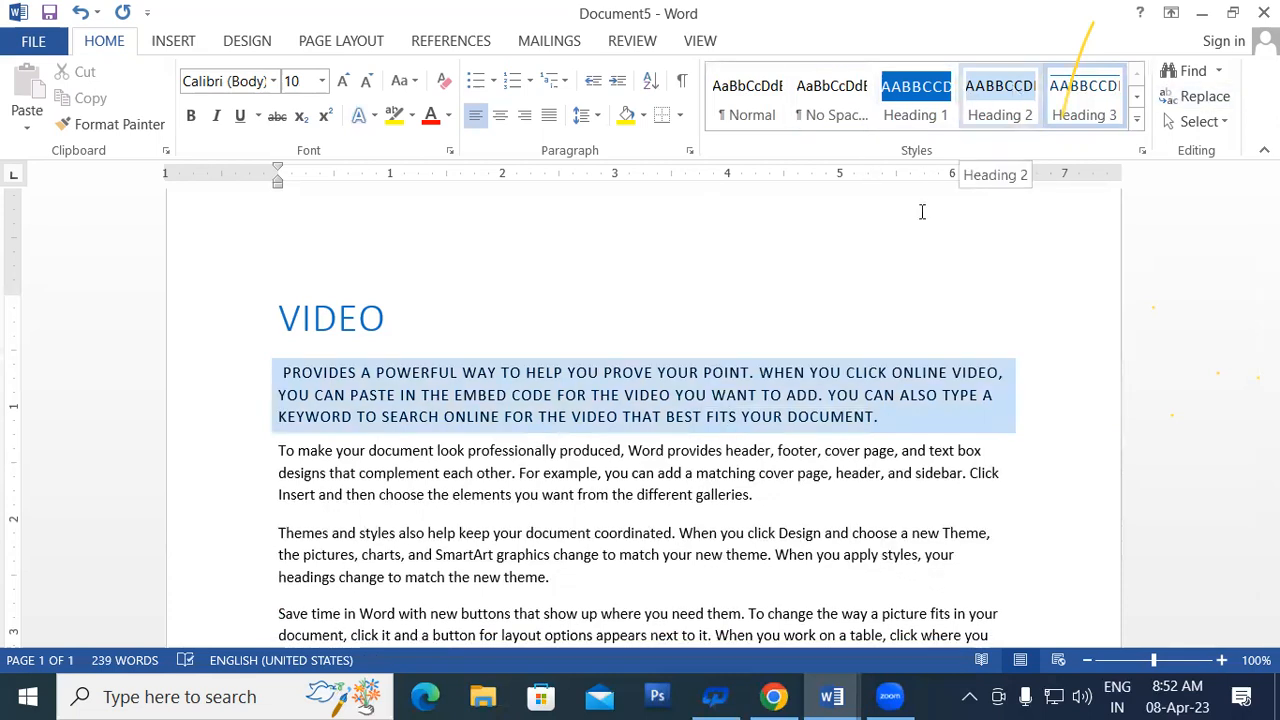
- Insert a new line reading "Memory" above the paragraph starting "Themes and styles"
scroll(666, 363, down, 4)
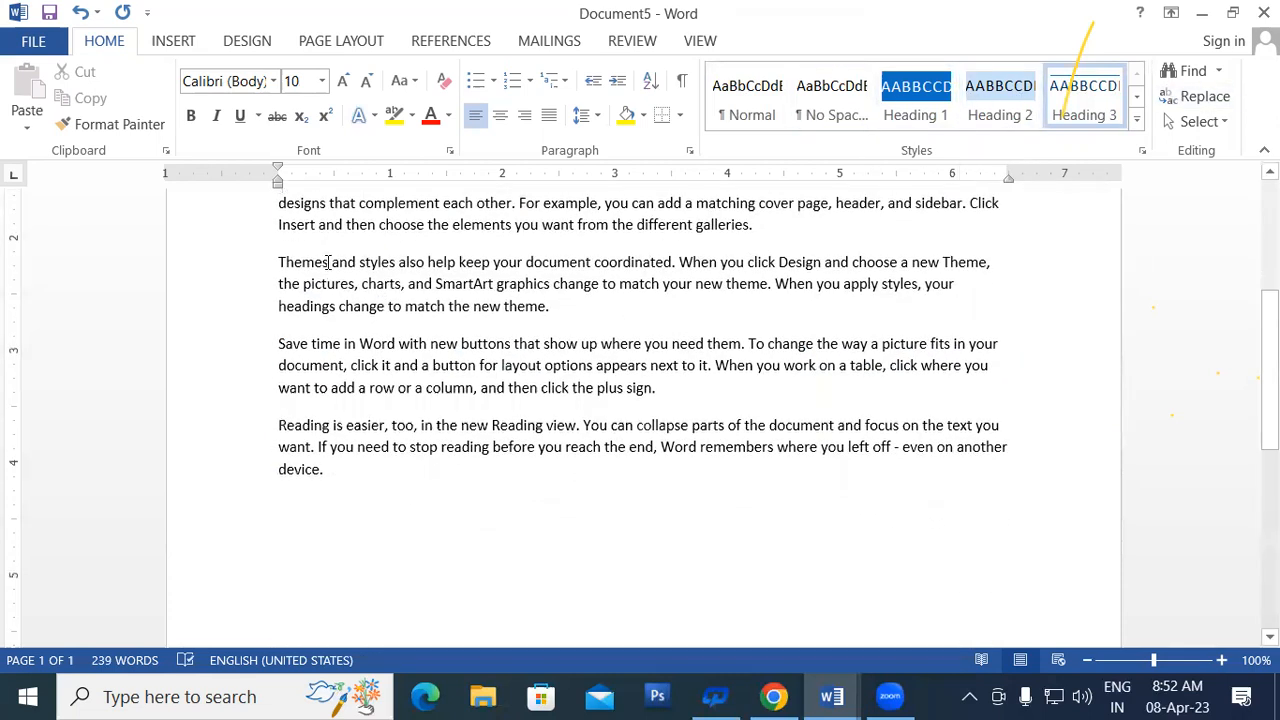
click(274, 259)
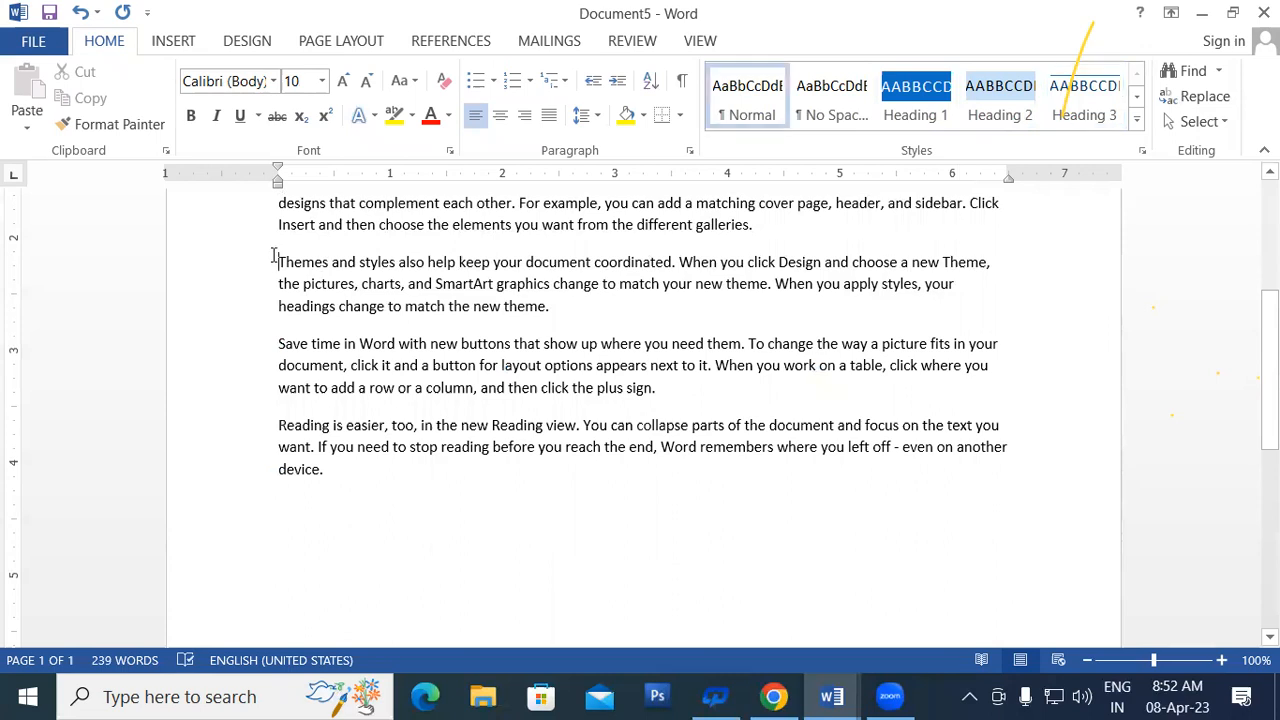
key(Return)
click(288, 277)
text(Mme)
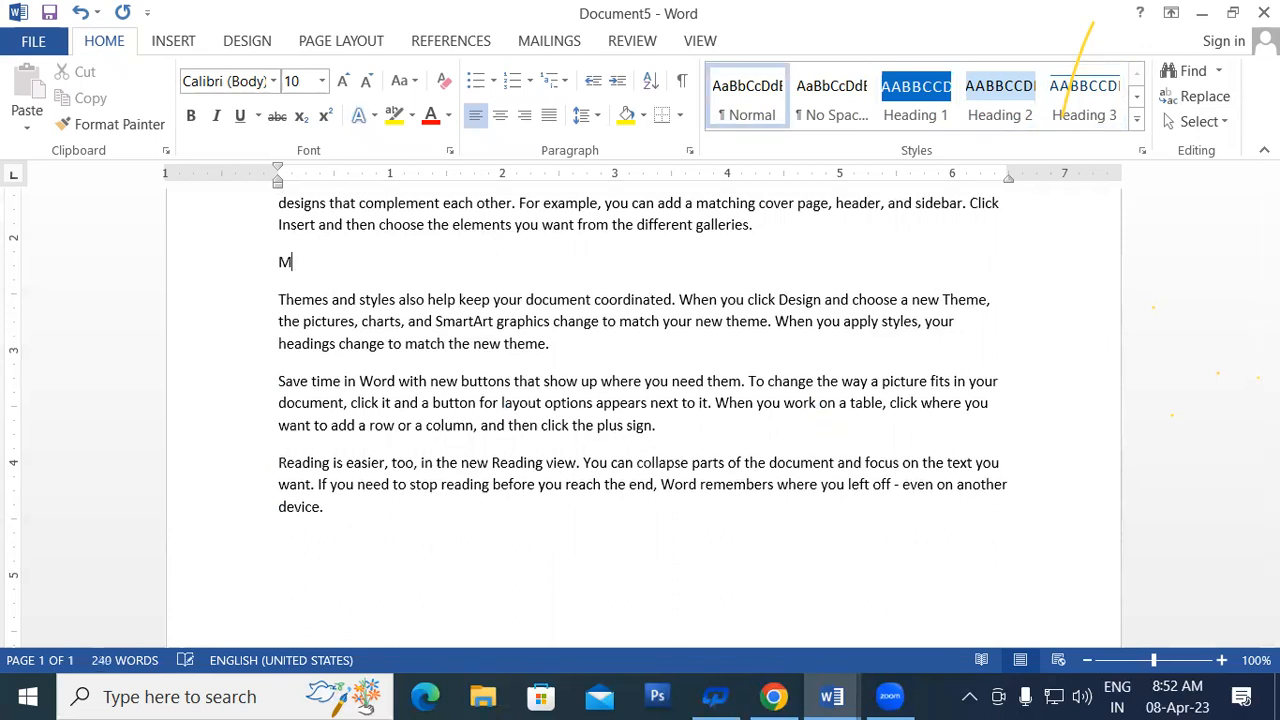
key(BackSpace)
key(BackSpace)
text(emory)
- Apply the Heading 1 style to the "Memory" line
triple_click(305, 264)
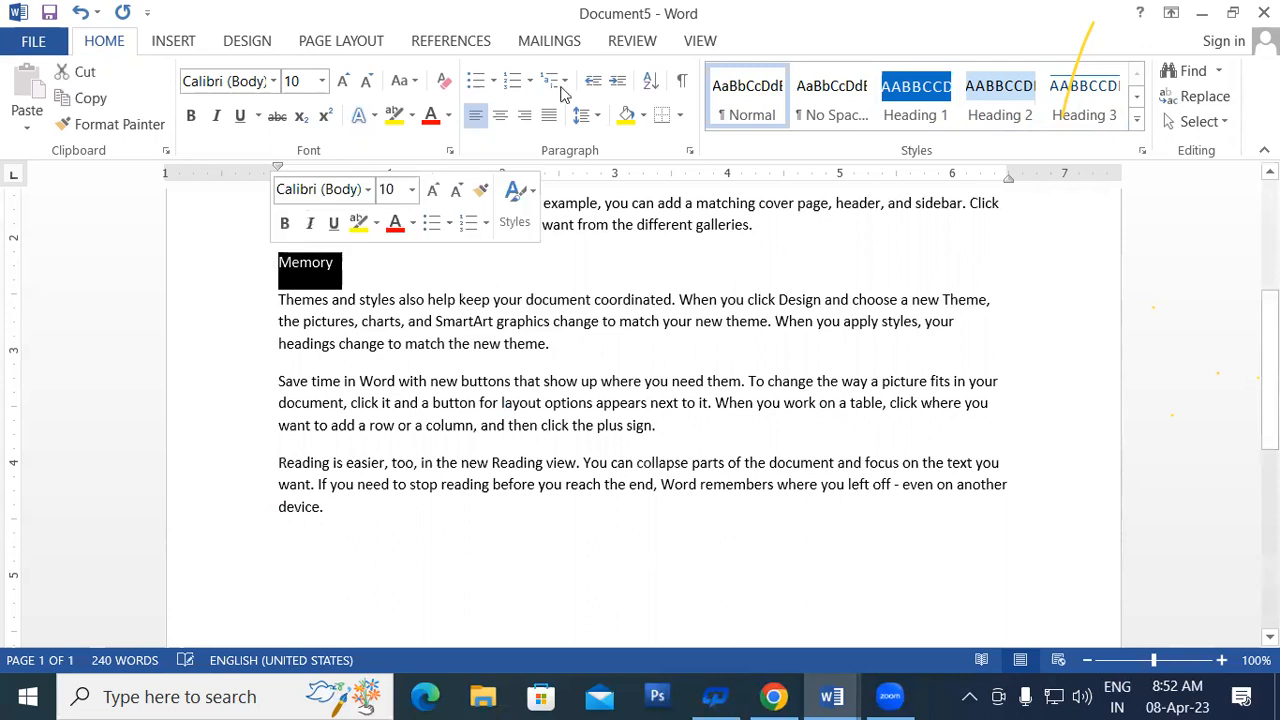
click(907, 103)
click(541, 428)
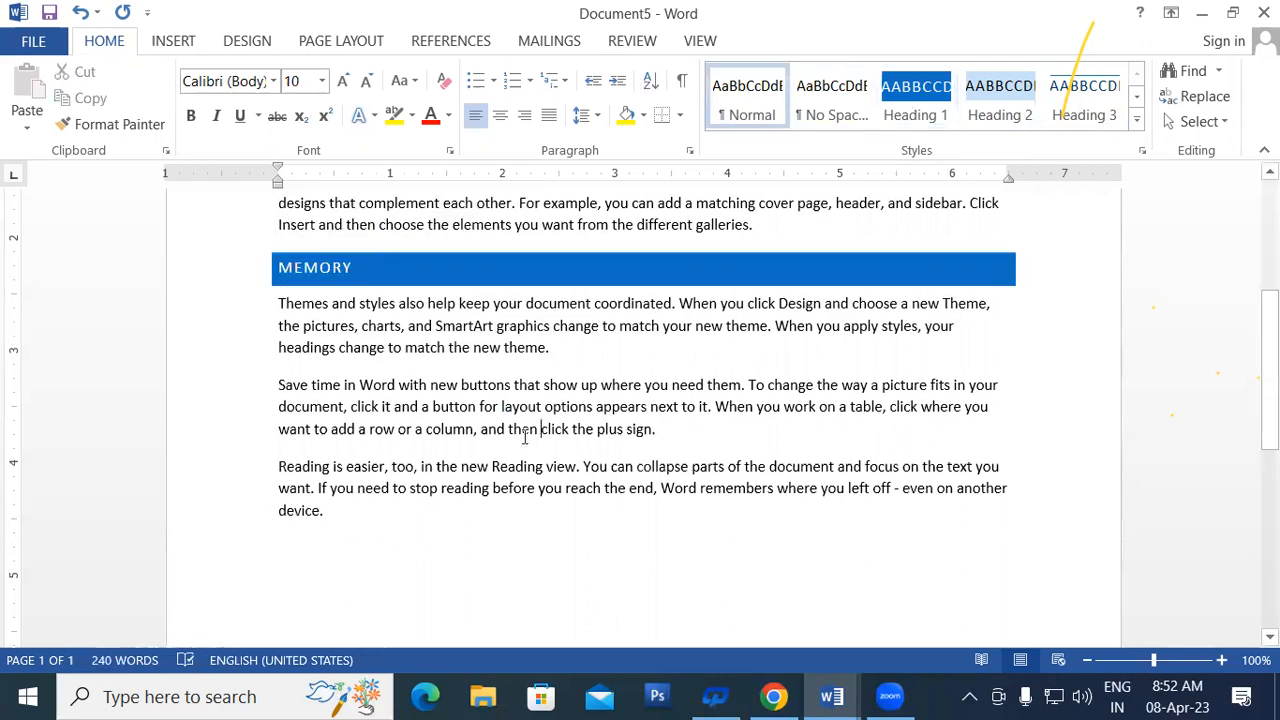
- Insert a new line reading "Primary Memory" above the paragraph starting "Reading is easier"
click(277, 466)
key(Return)
click(292, 474)
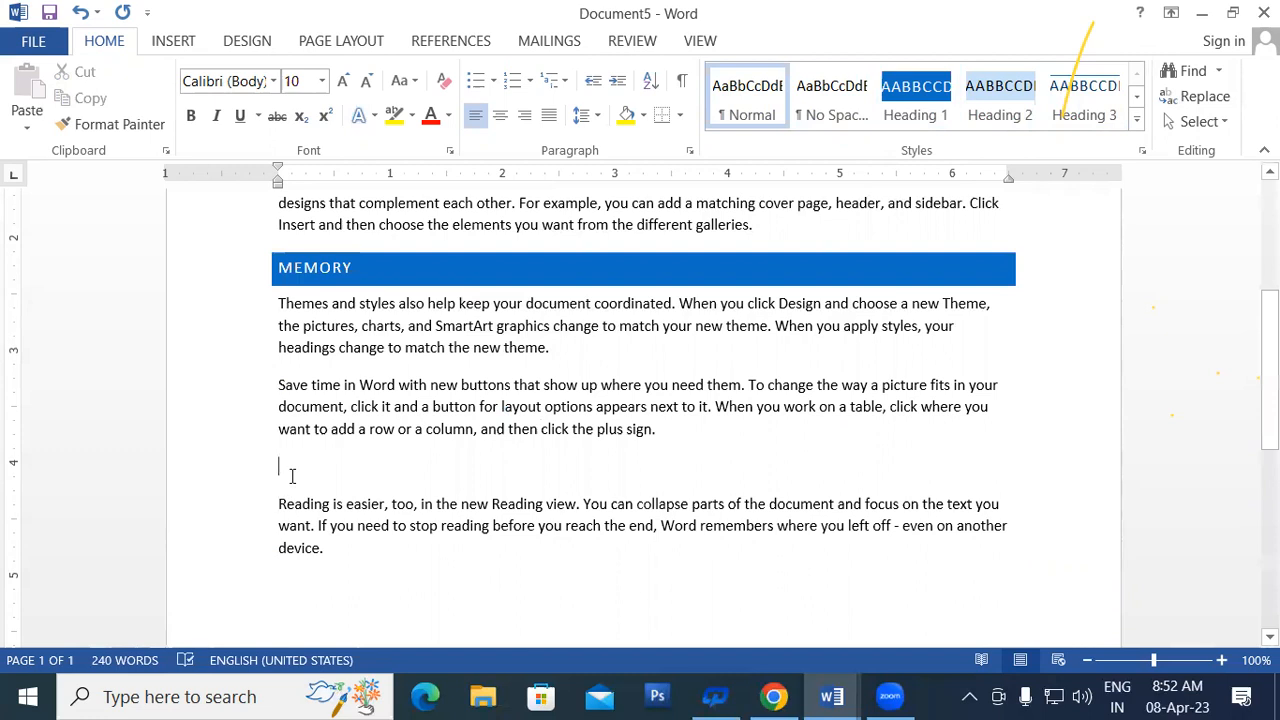
text(Primary Memory)
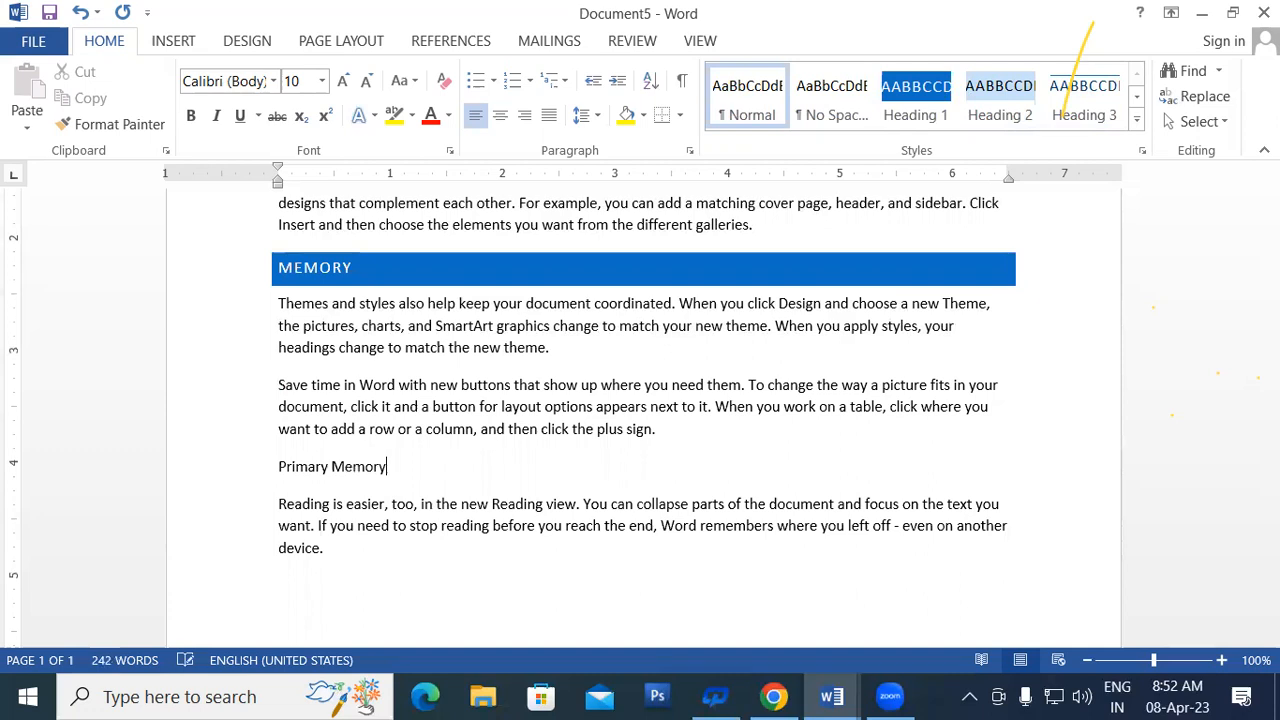
- Apply the Heading 2 style to the "Primary Memory" line
drag(366, 474, 285, 470)
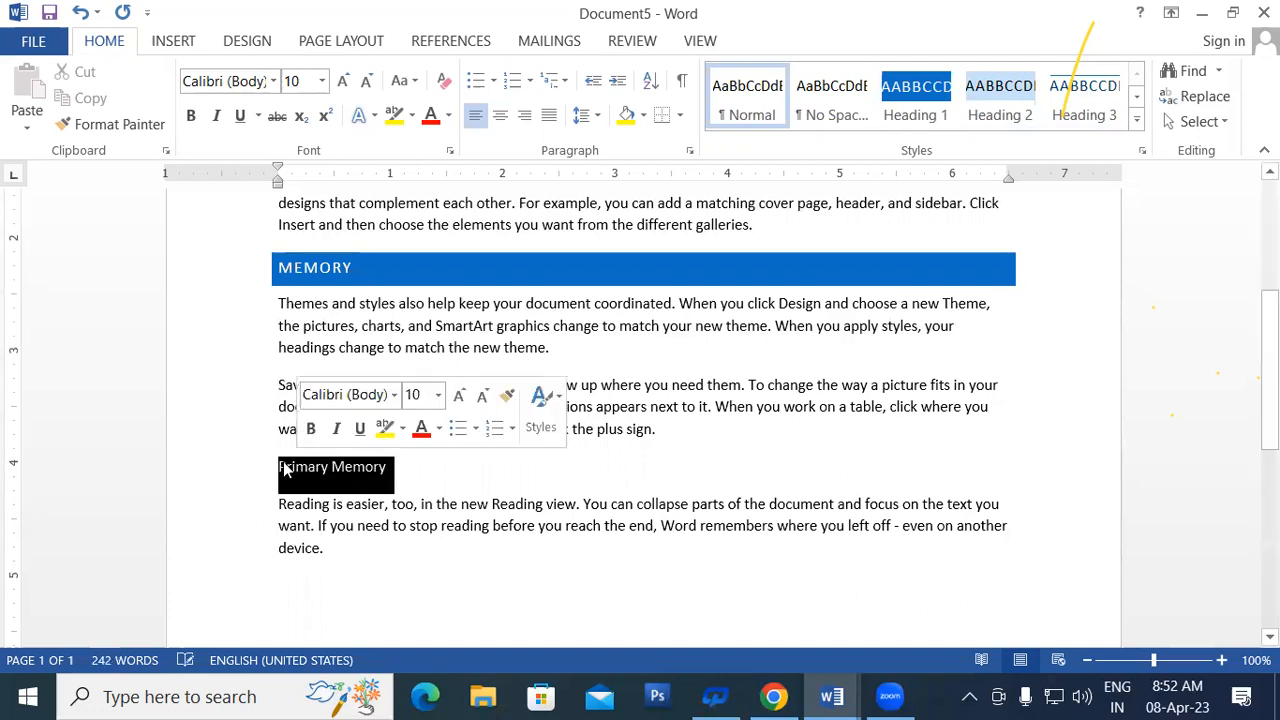
click(1001, 96)
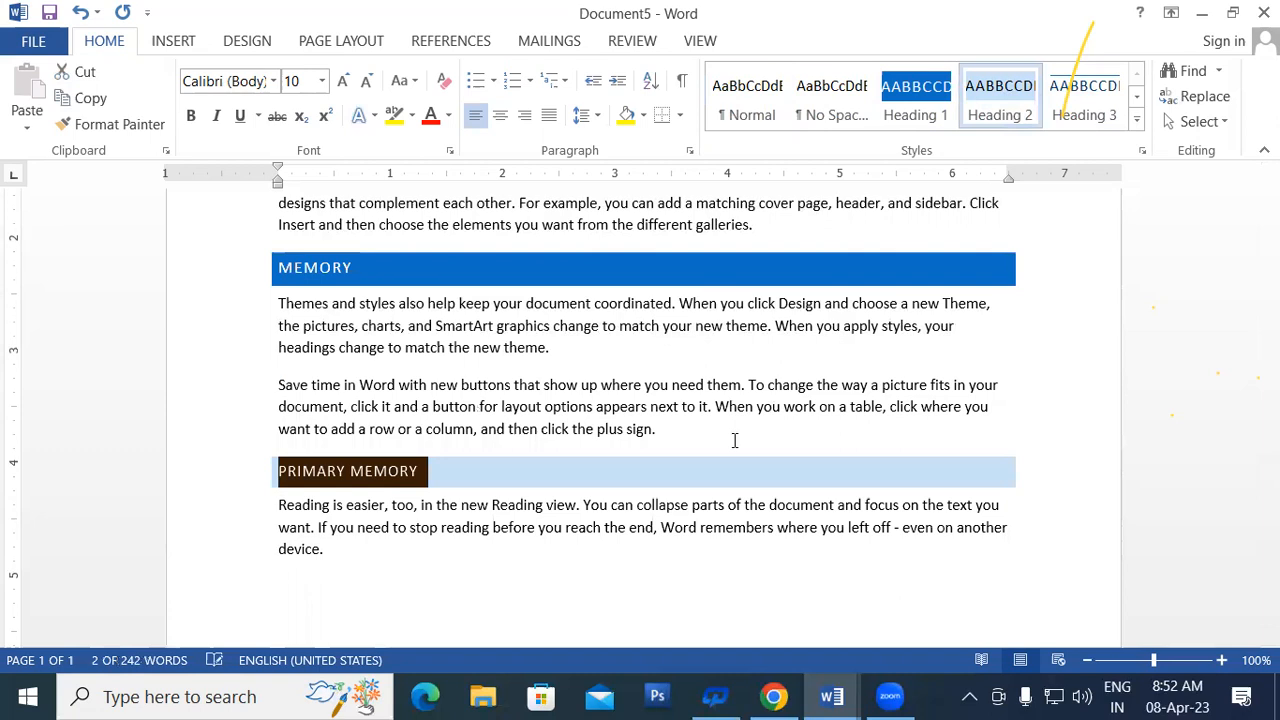
click(647, 529)
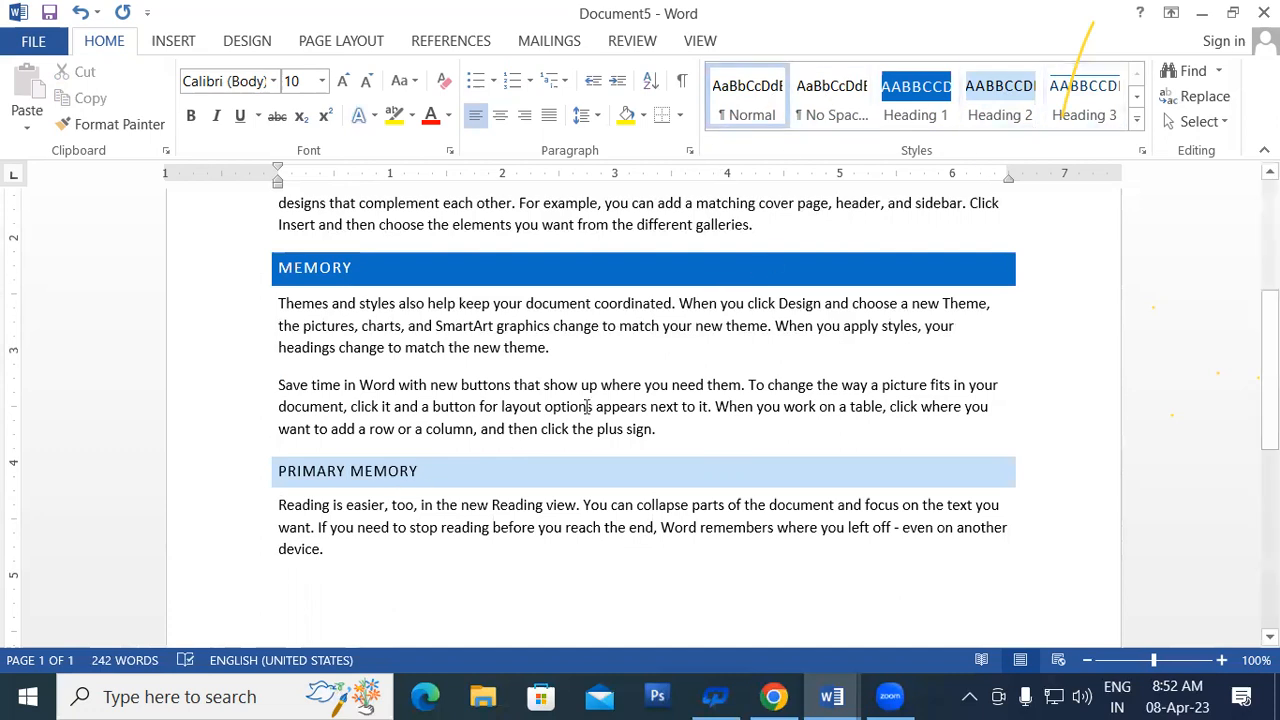
- Examine the Go To, Find and Replace options of the Find and Replace dialog and close it
scroll(640, 425, down, 5)
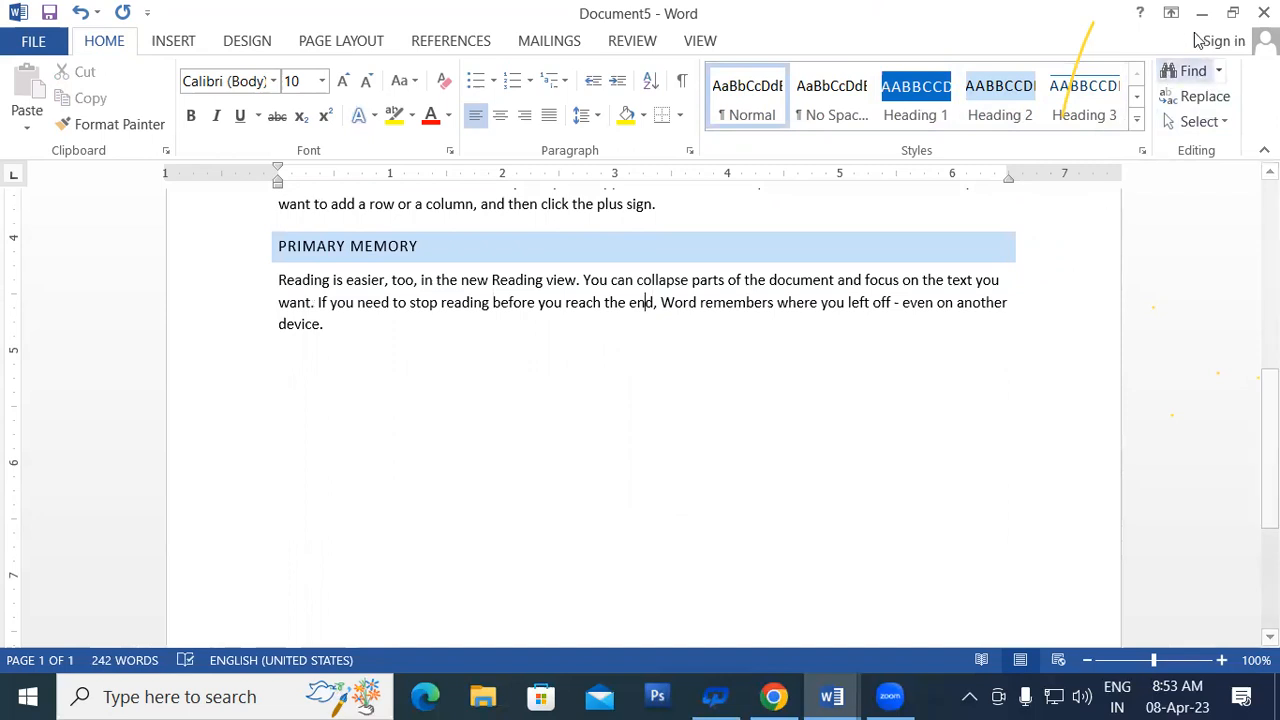
click(1218, 71)
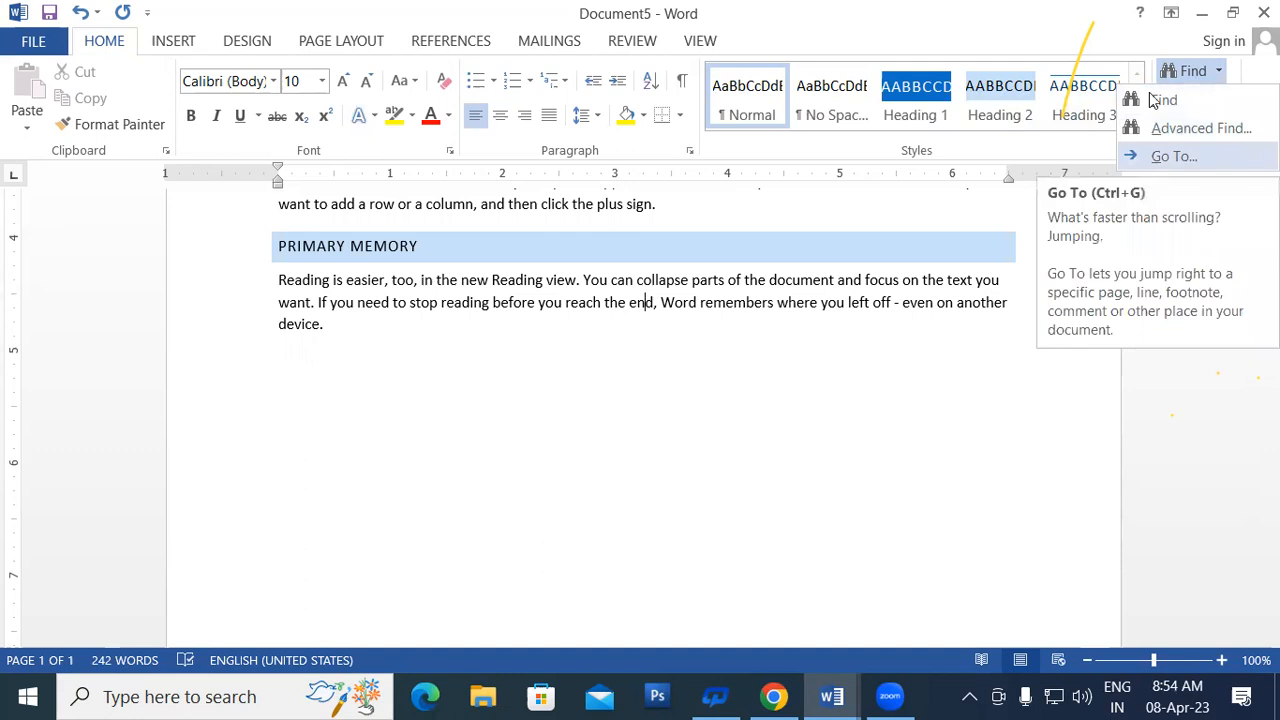
click(1180, 156)
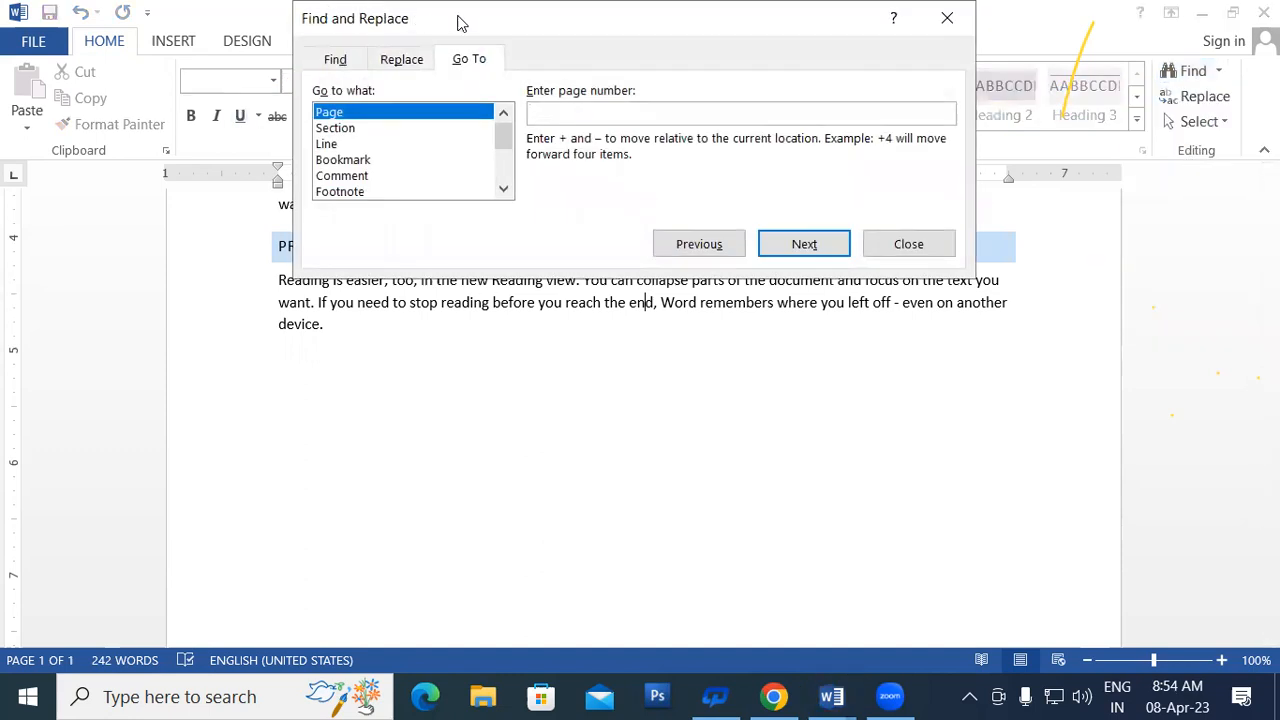
drag(460, 22, 479, 262)
click(357, 300)
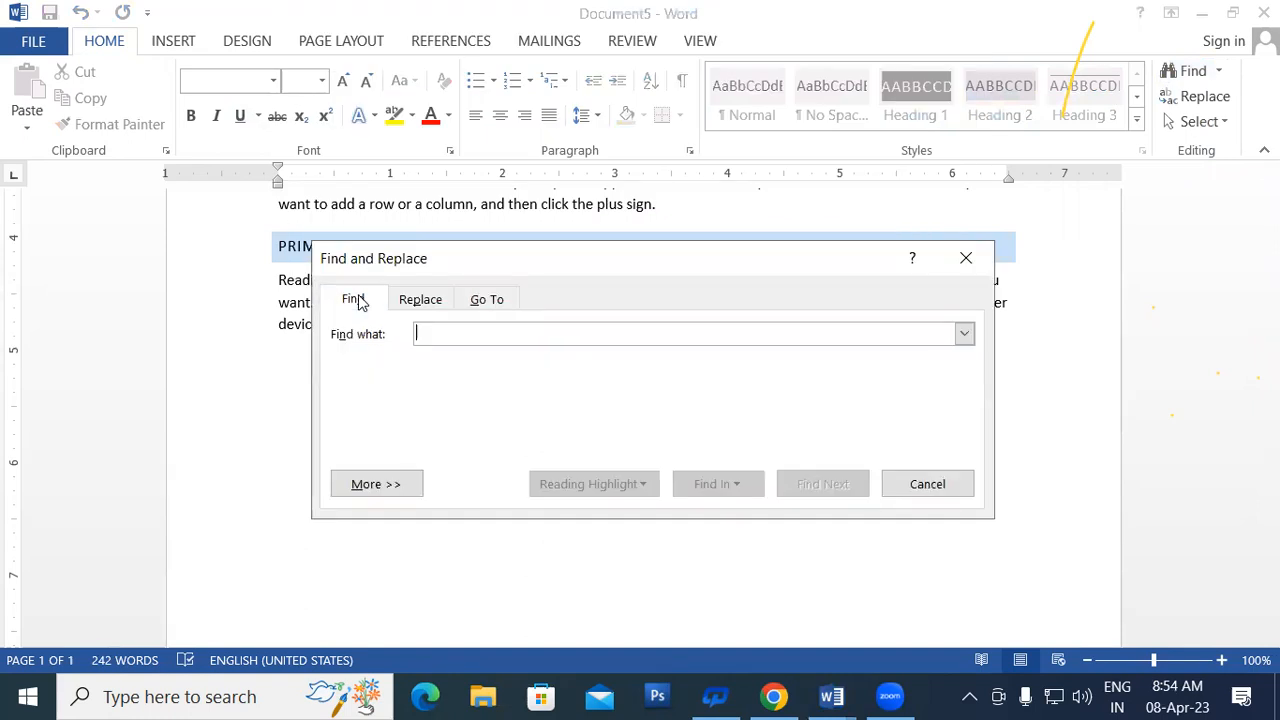
click(430, 300)
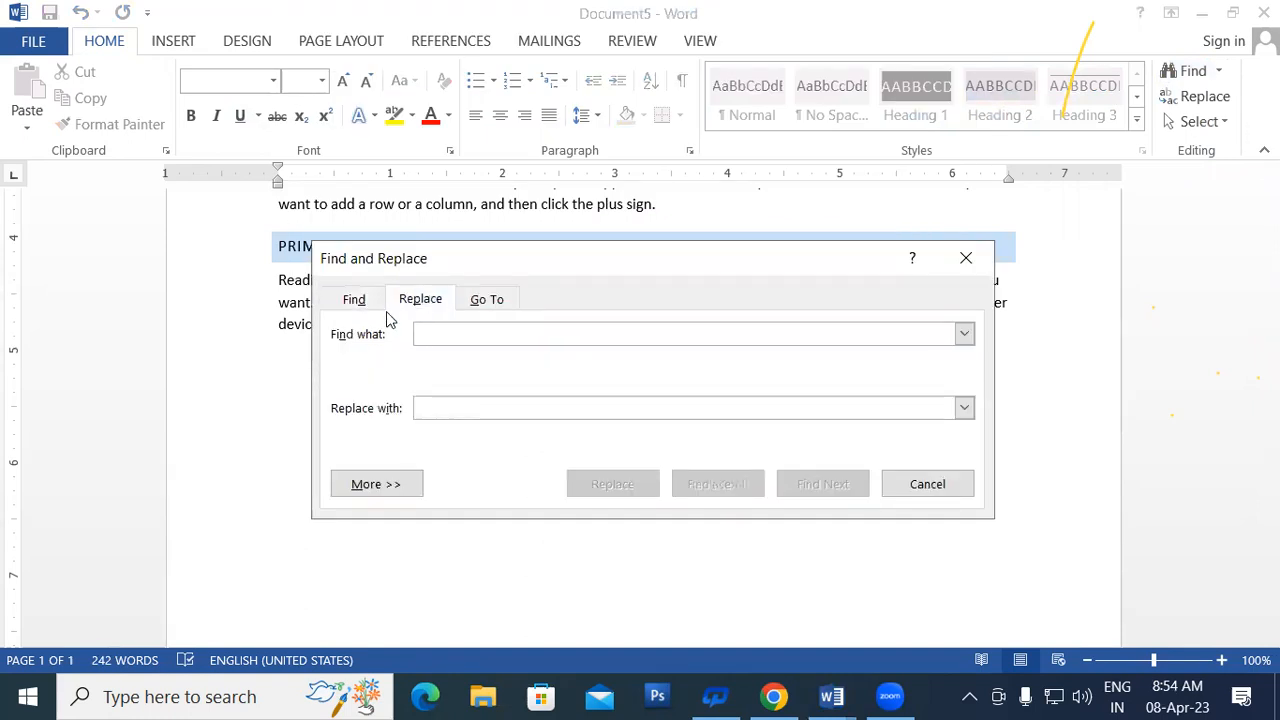
click(491, 303)
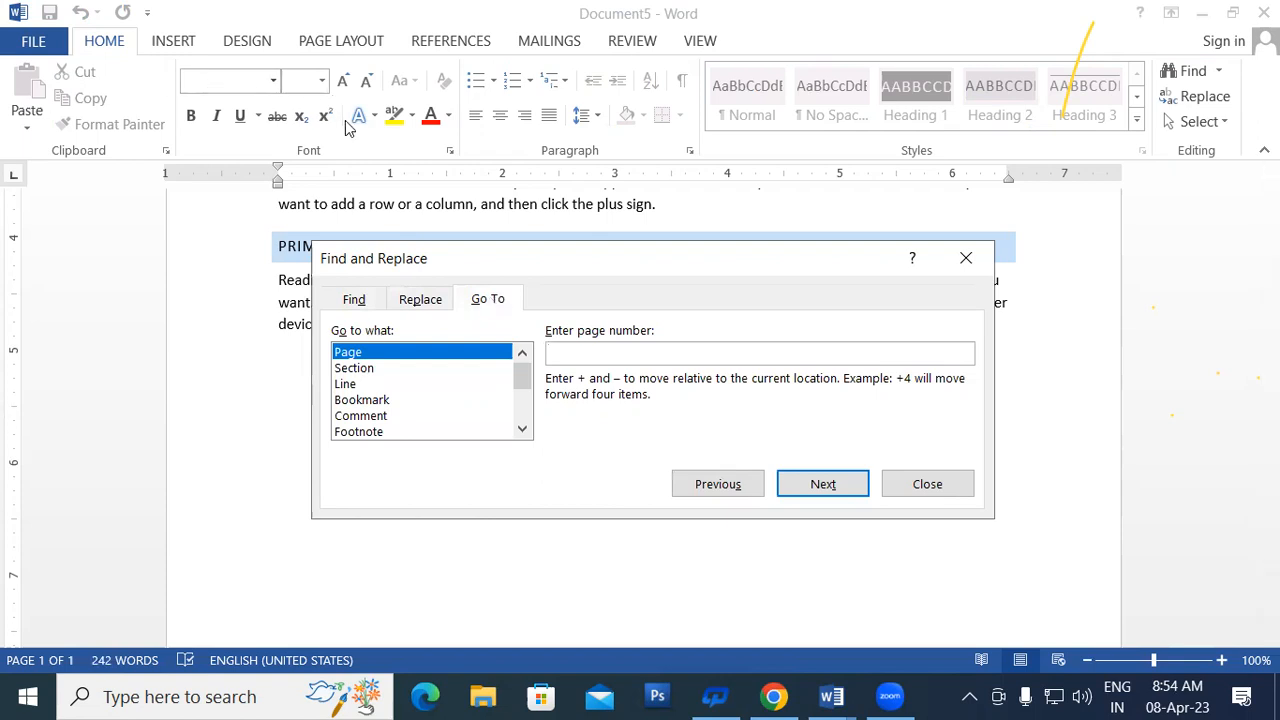
drag(460, 258, 620, 308)
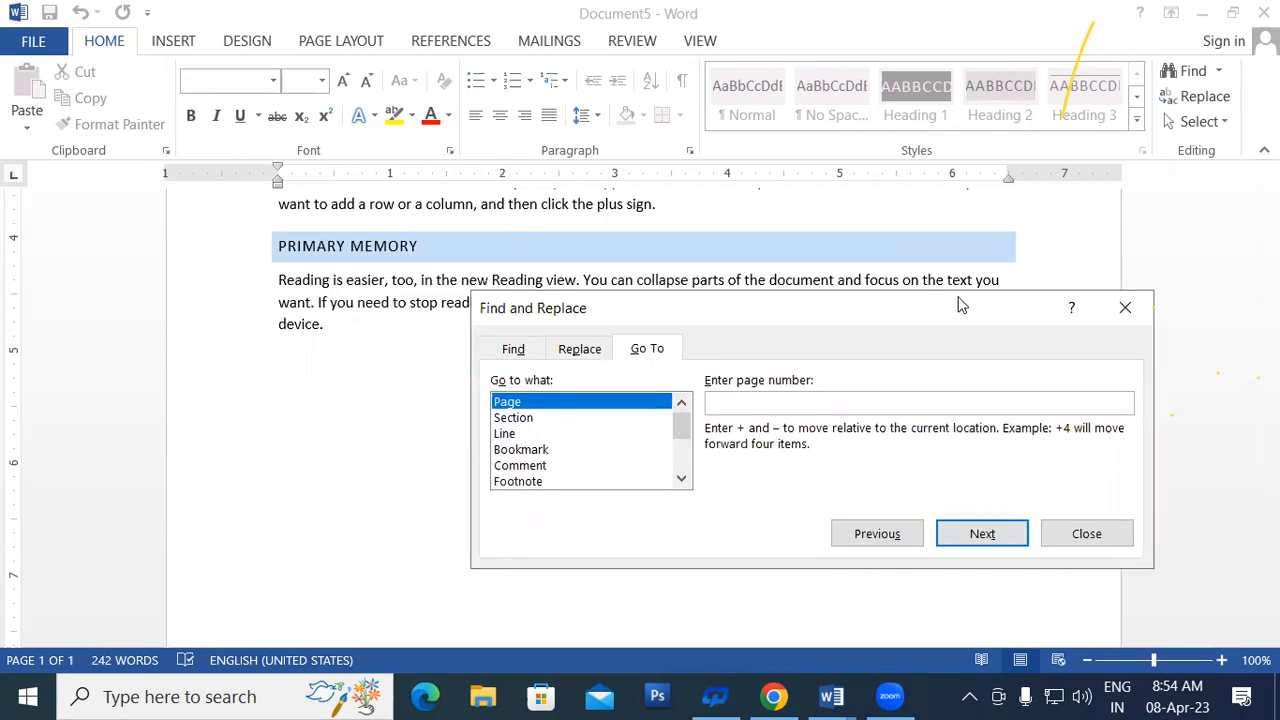
click(1125, 309)
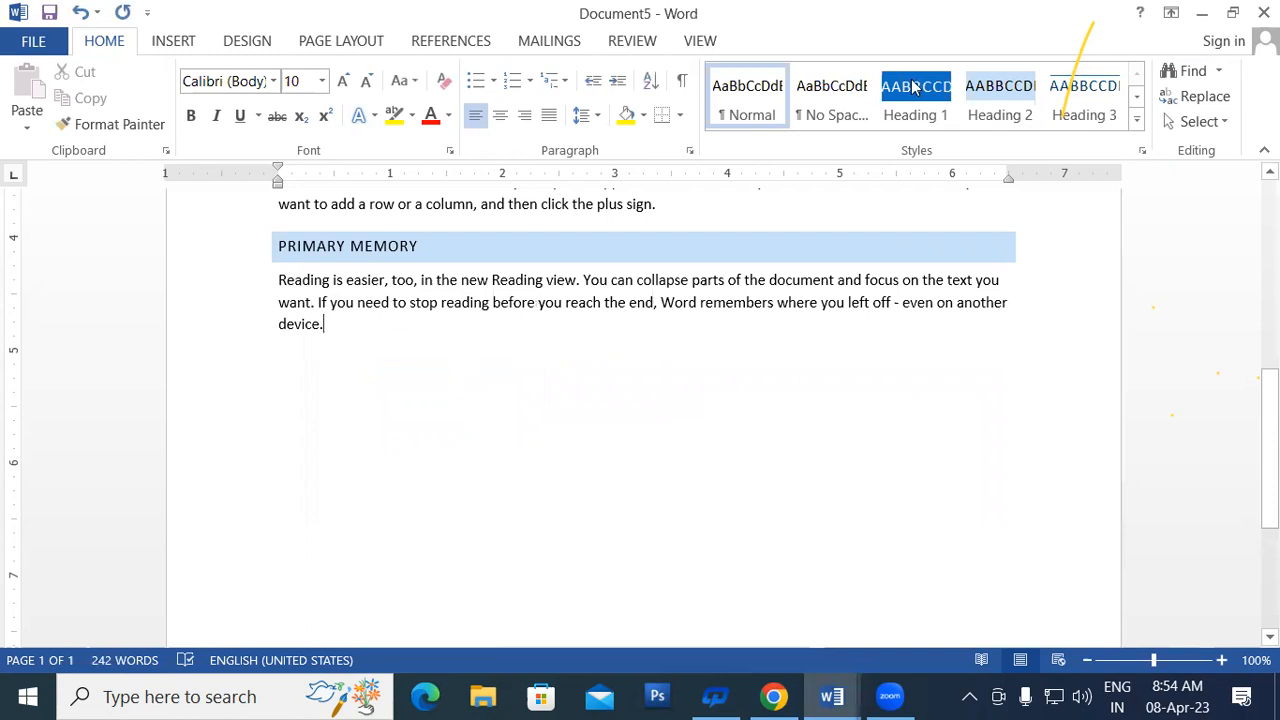
- Use Go To with the Line target to jump to line 1 of the document, and close the dialog
click(1218, 71)
click(1188, 154)
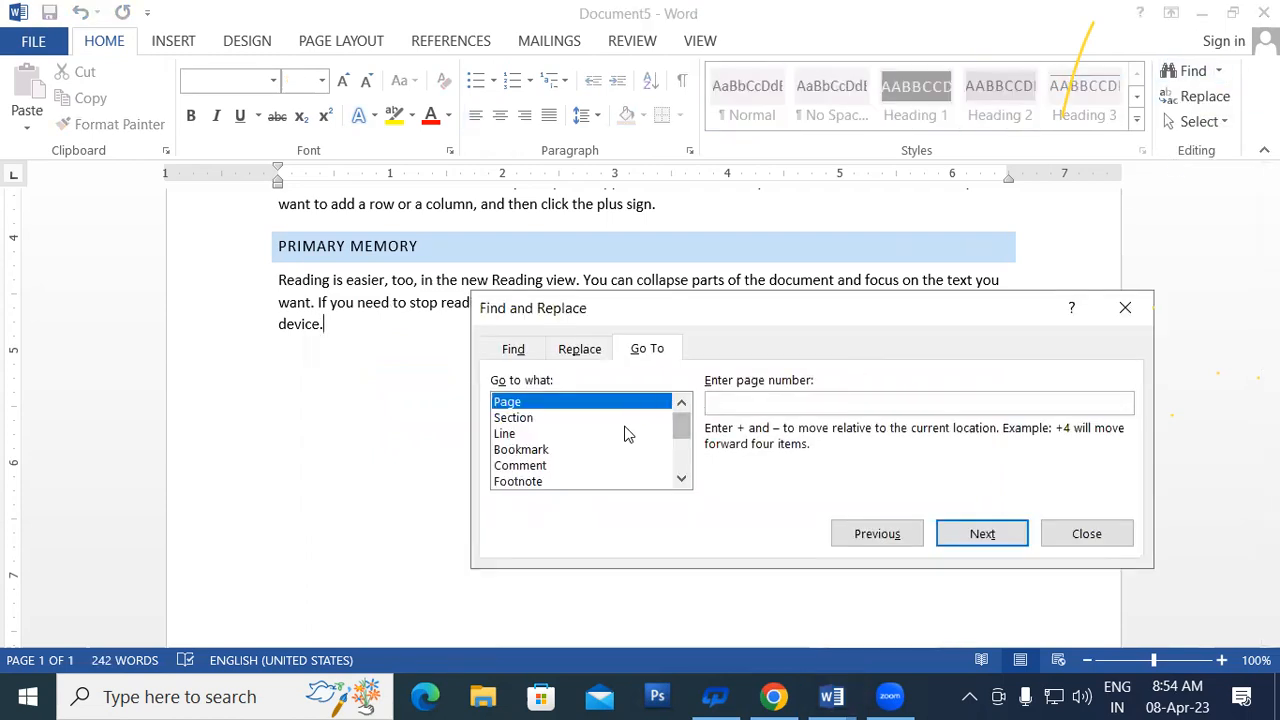
click(518, 437)
click(741, 403)
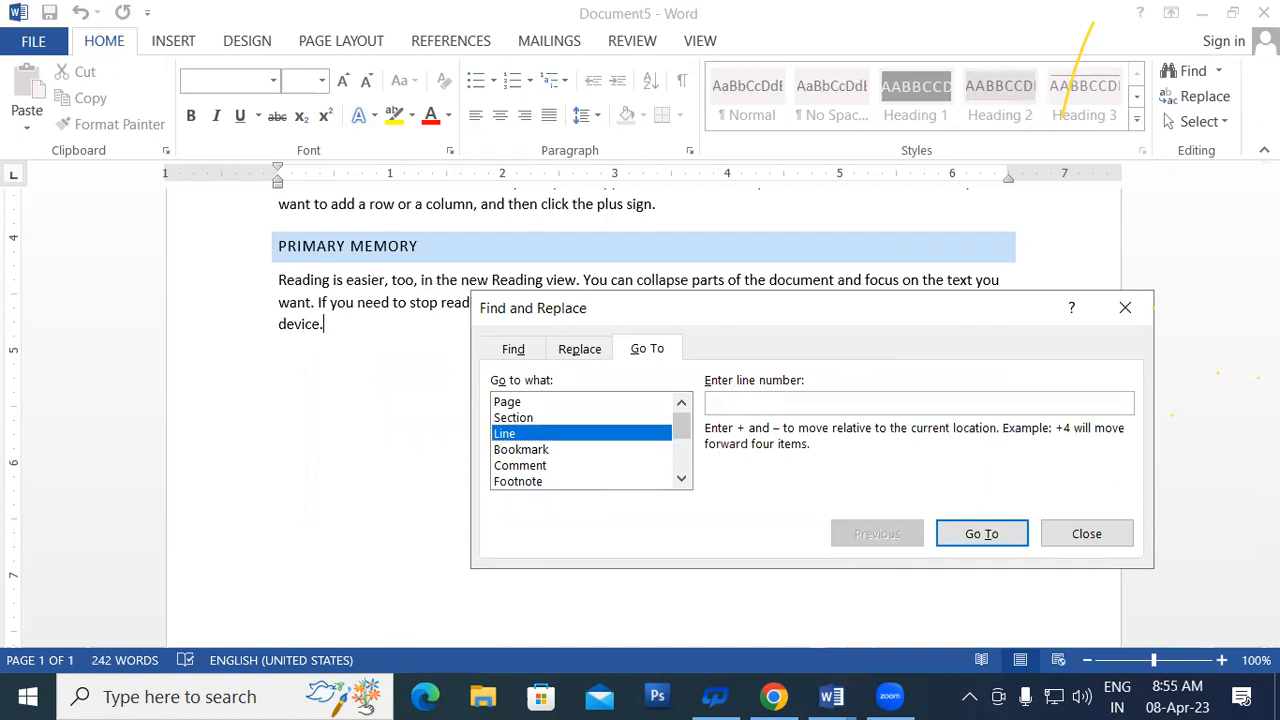
click(993, 534)
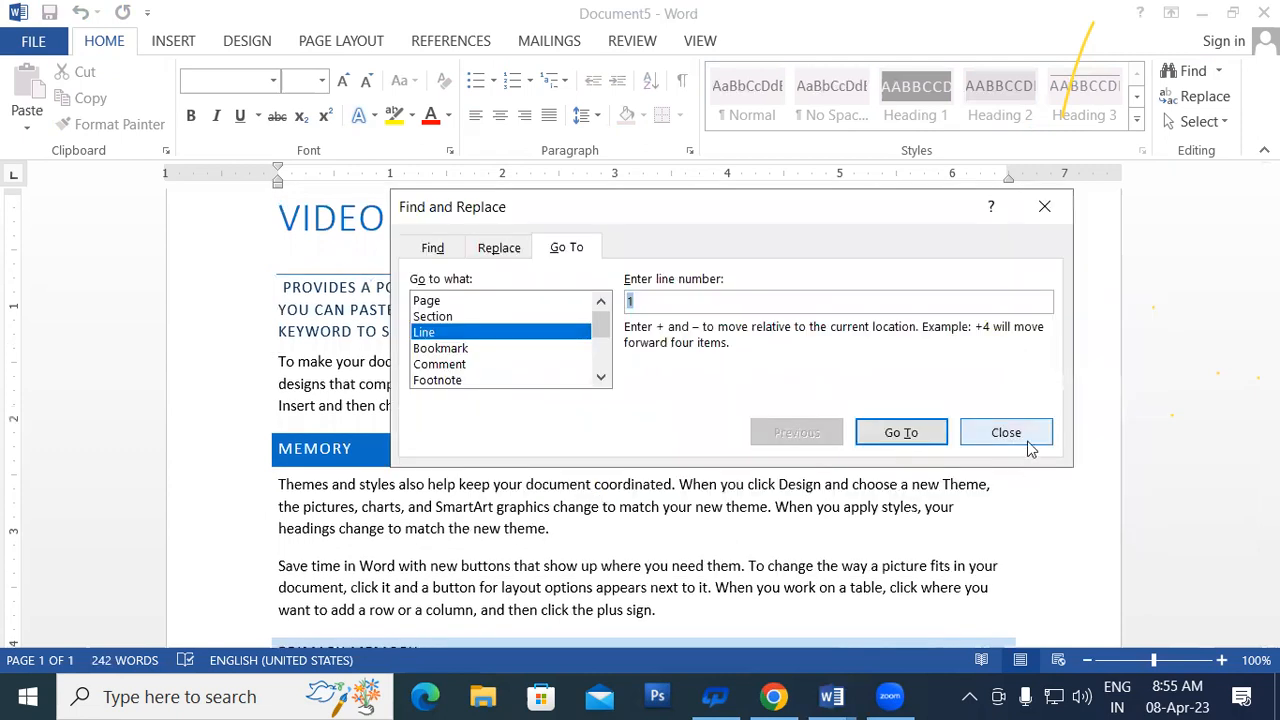
click(1030, 438)
- Generate 50 paragraphs of sample text with =rand(50) on a new line at the end of the document
scroll(455, 517, down, 5)
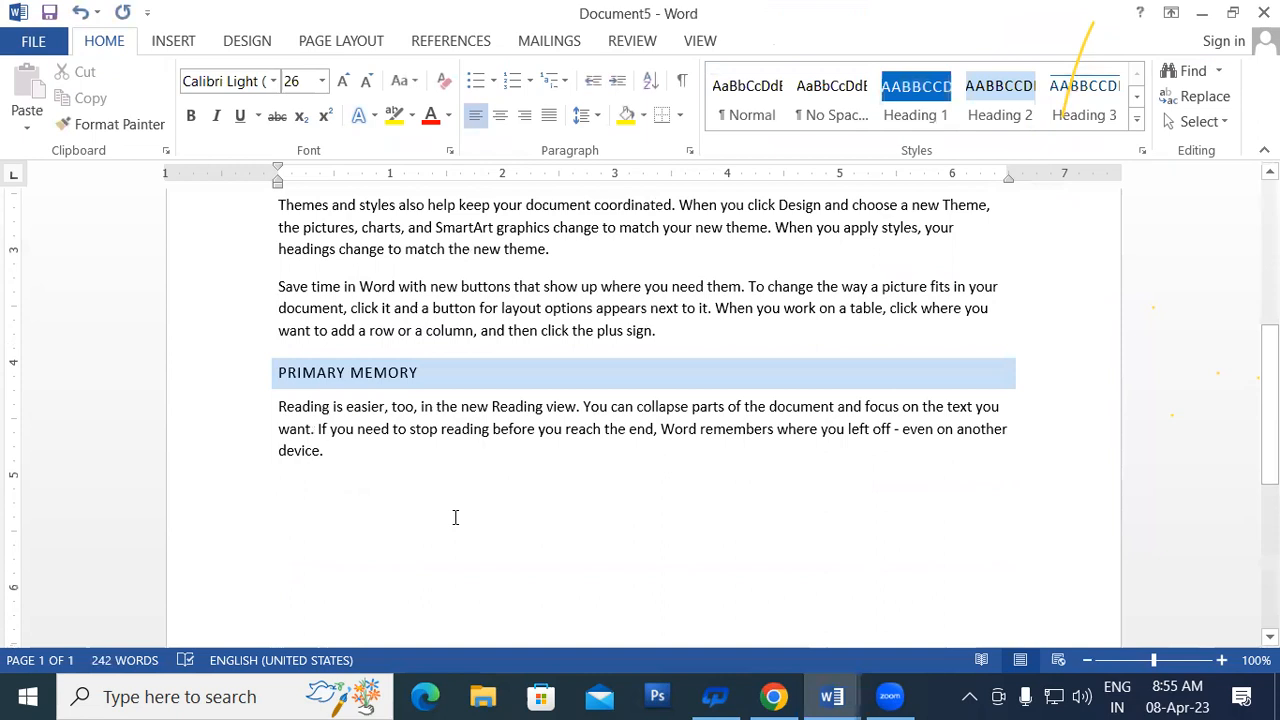
click(358, 470)
key(Return)
text(=)
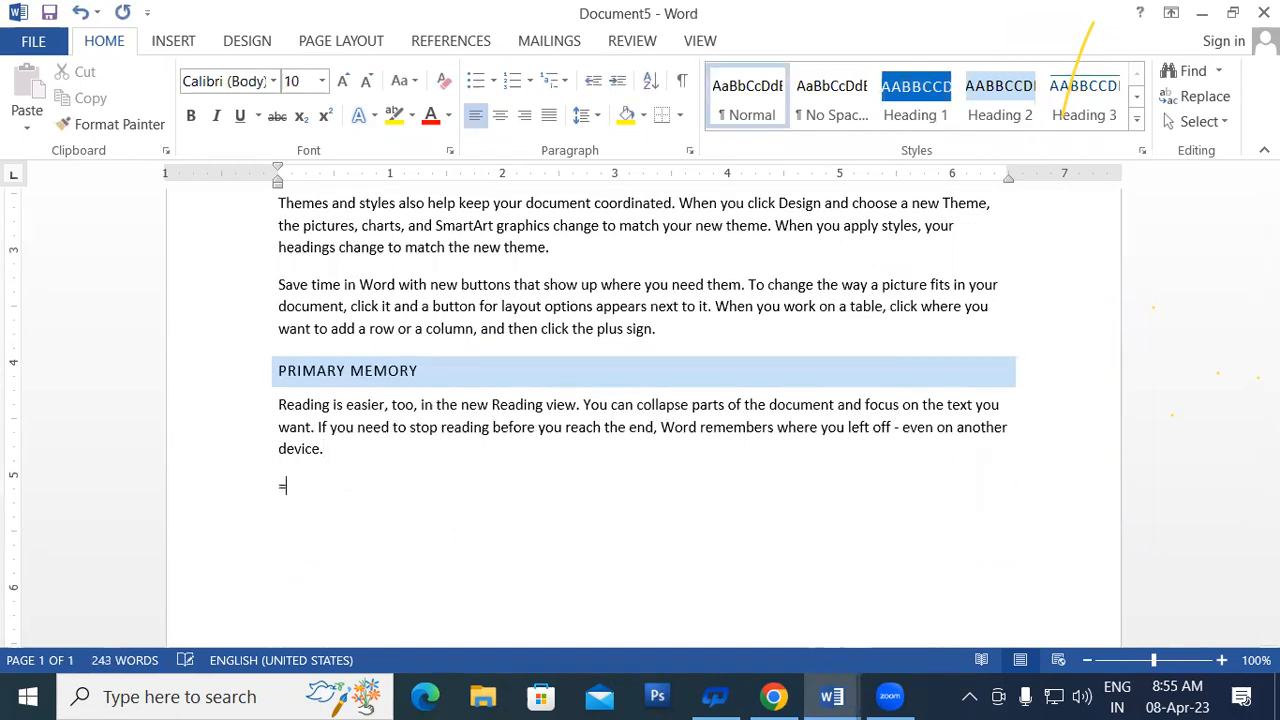
text(rand(50))
key(Return)
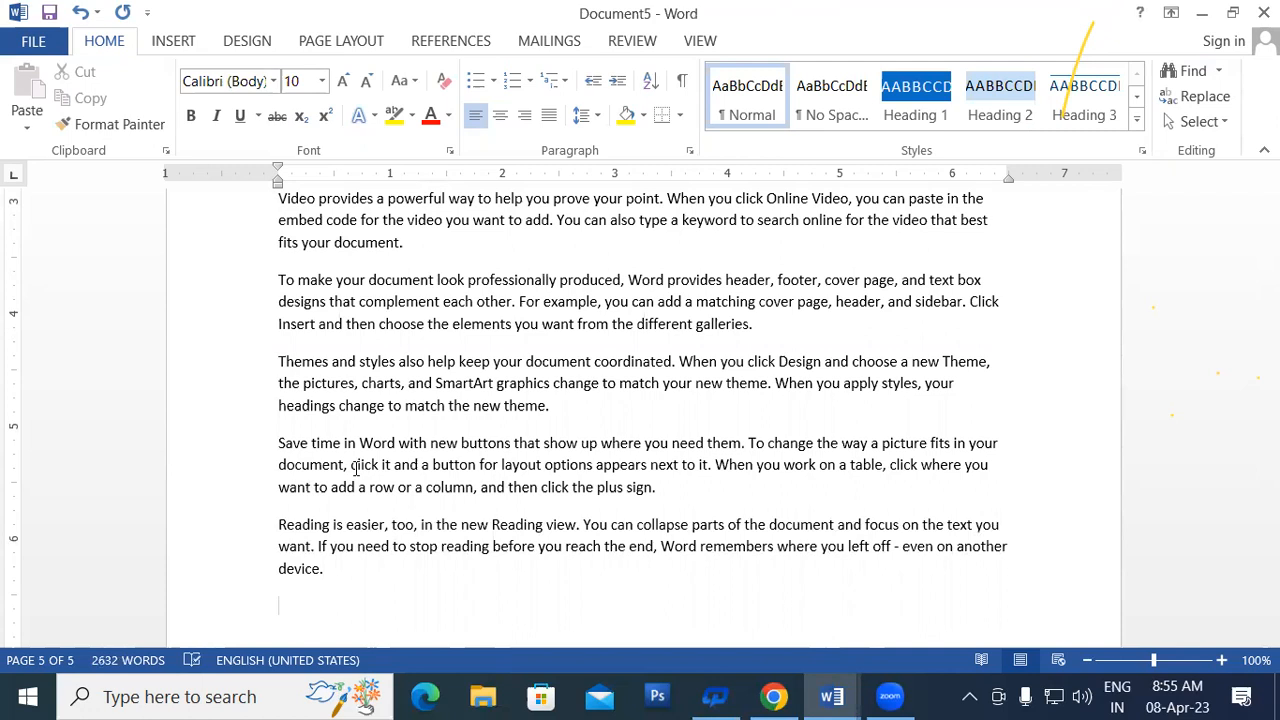
- Use Go To with the Page target to jump from the document's end to page 3, and close the dialog
click(337, 590)
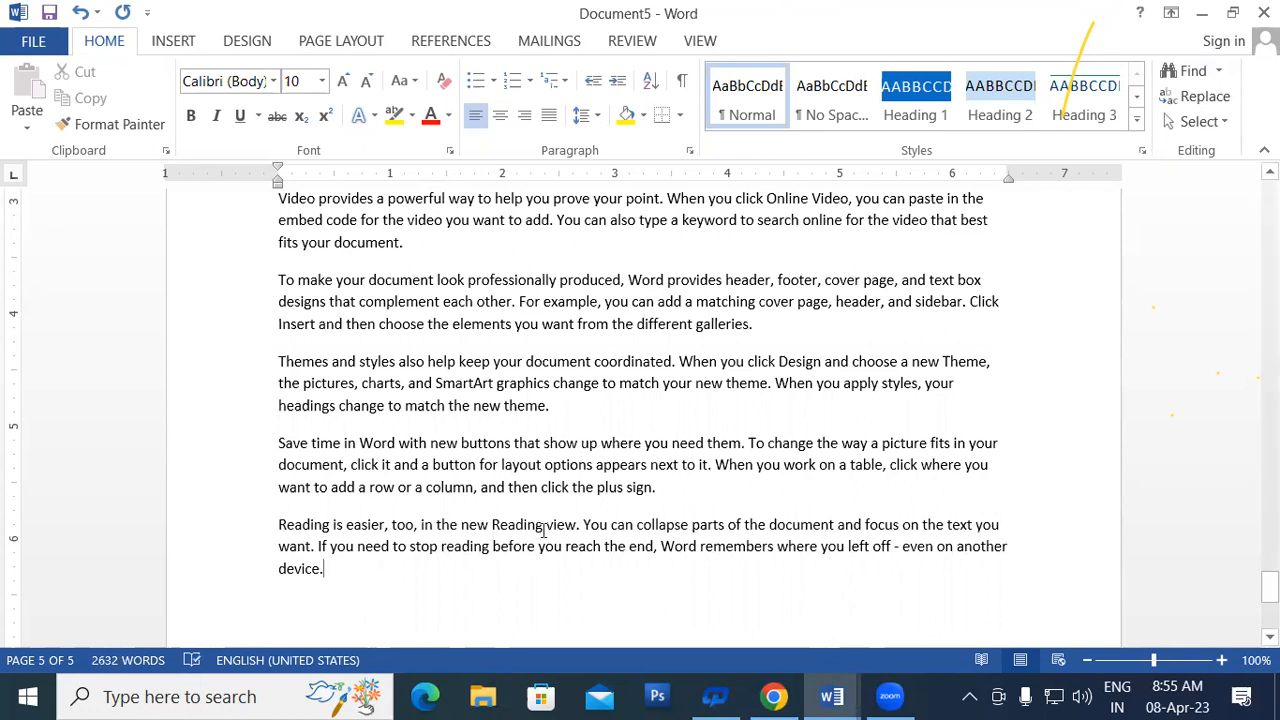
key(ctrl+g)
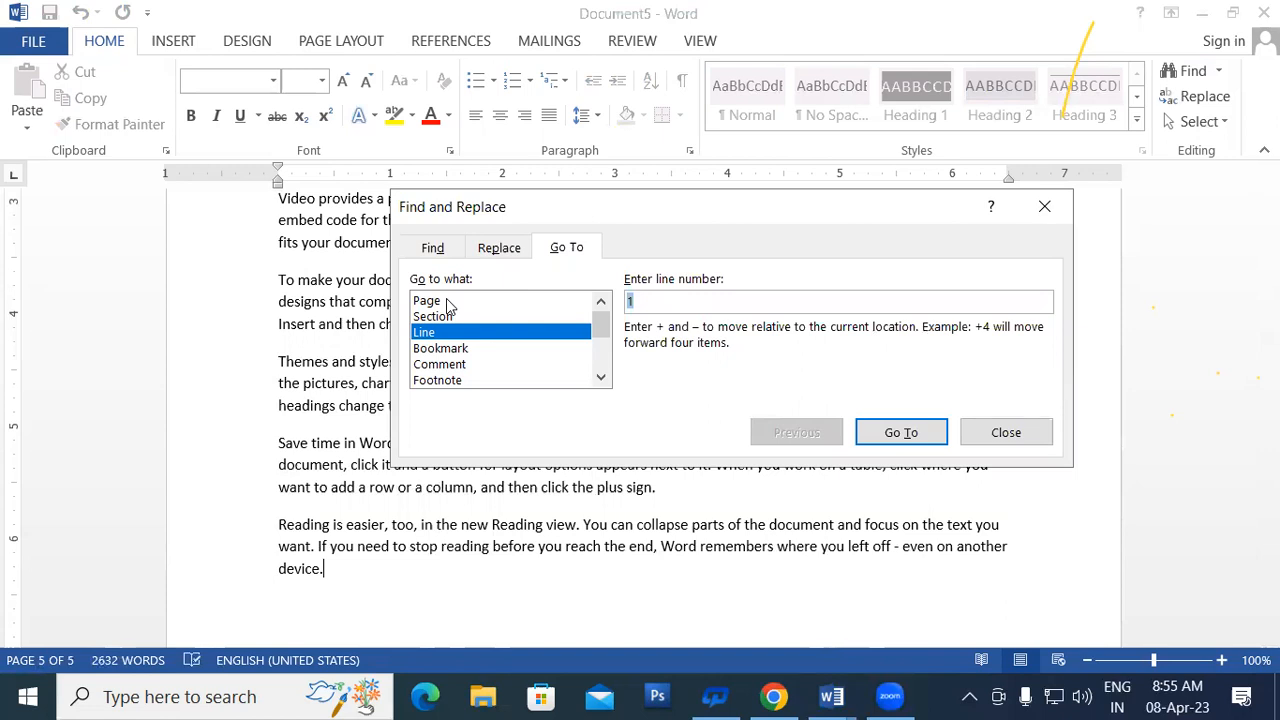
click(428, 305)
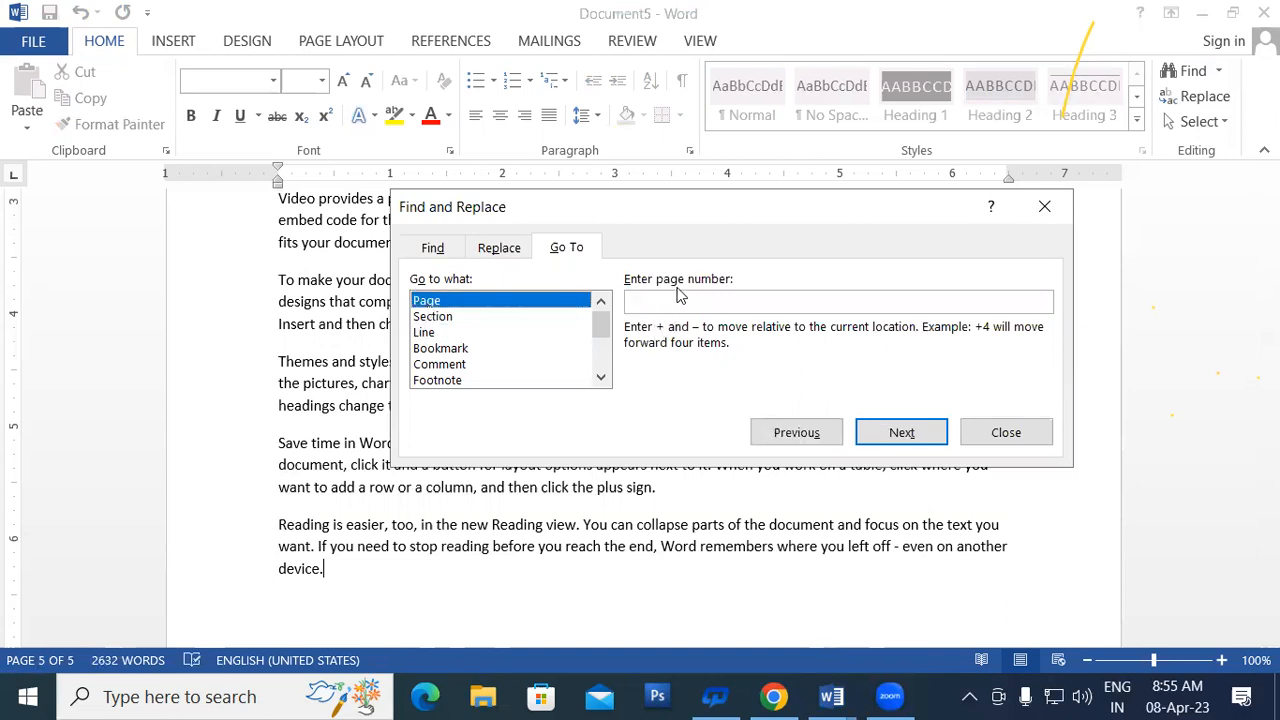
click(650, 306)
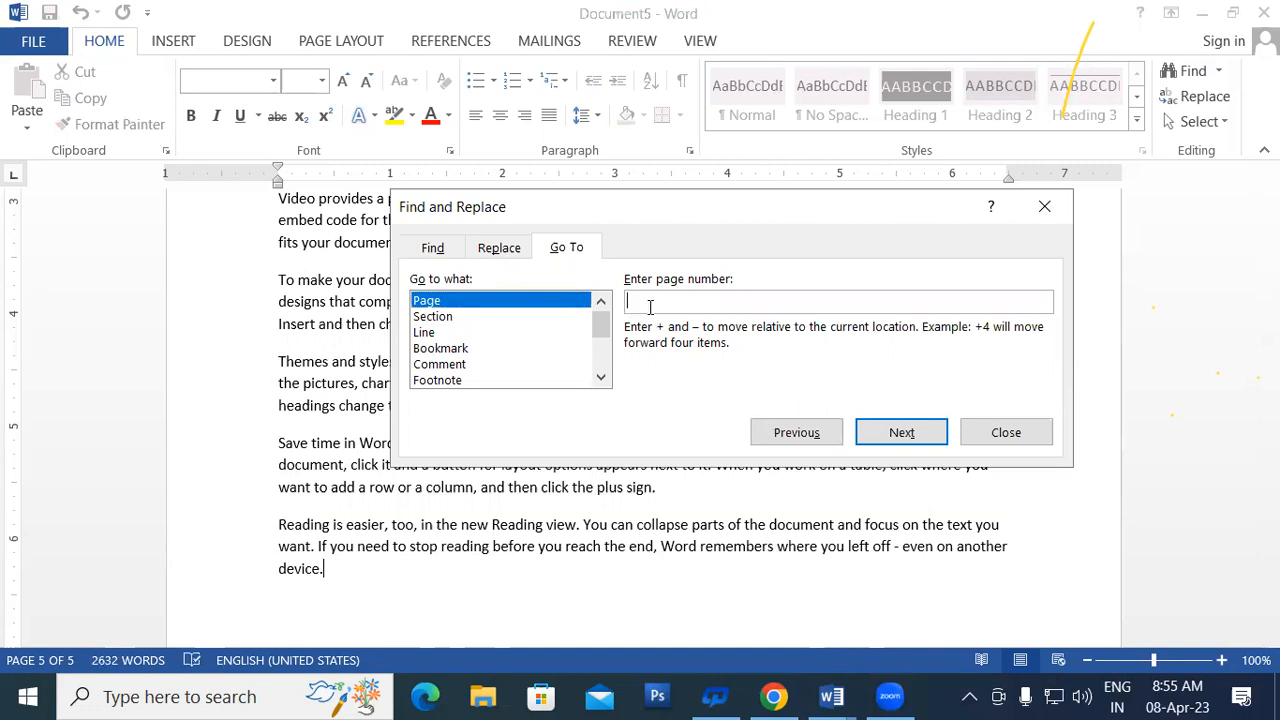
text(3)
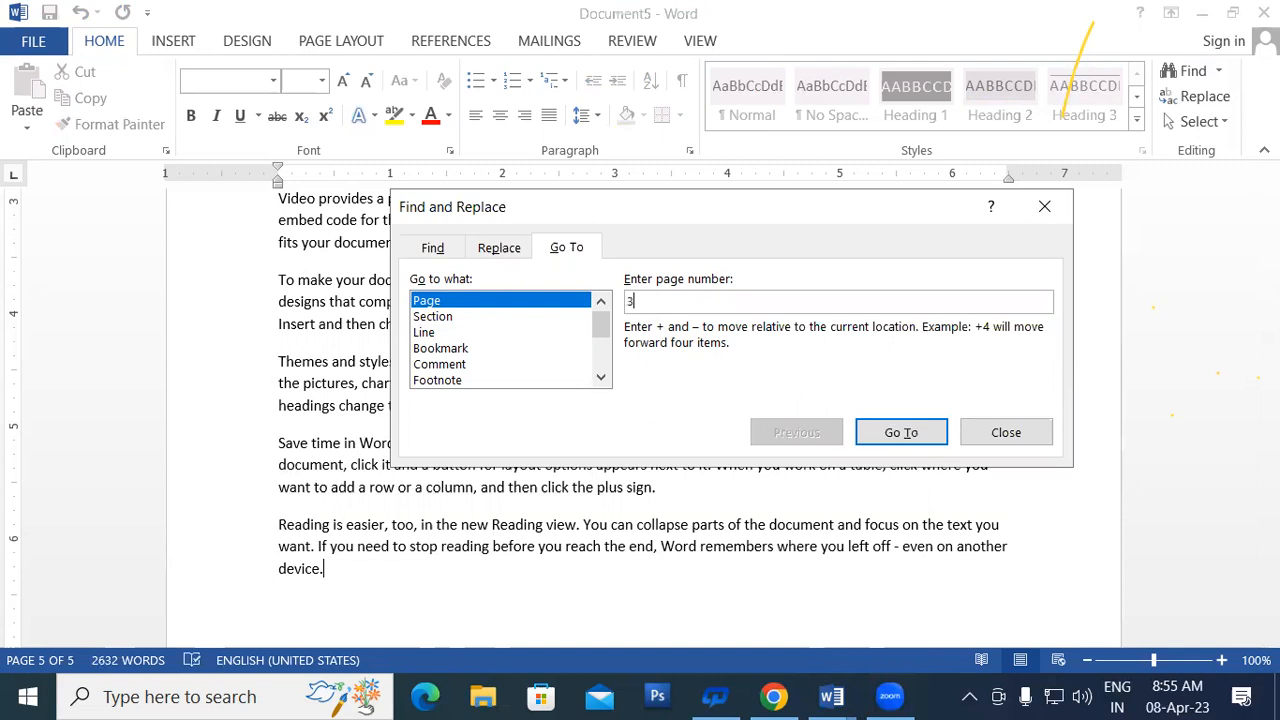
click(900, 433)
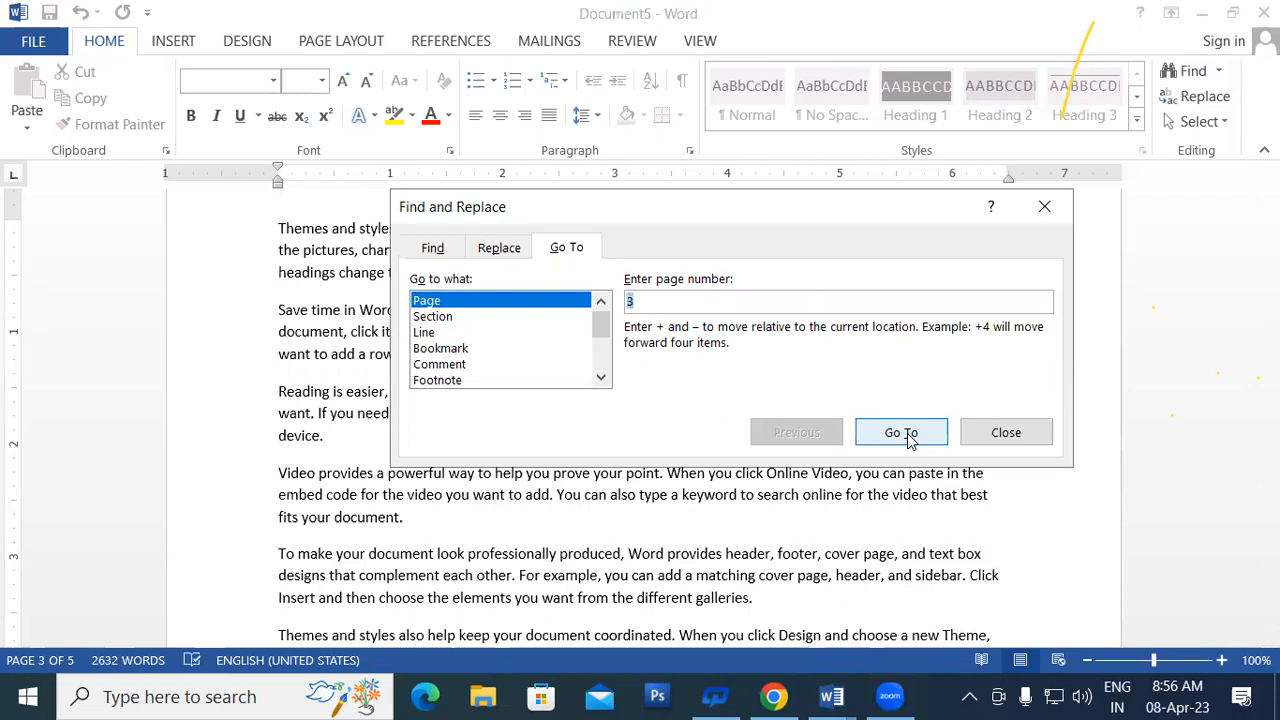
click(1022, 436)
- Highlight the word "Themes" at the start of page 3 in yellow
click(330, 229)
double_click(307, 229)
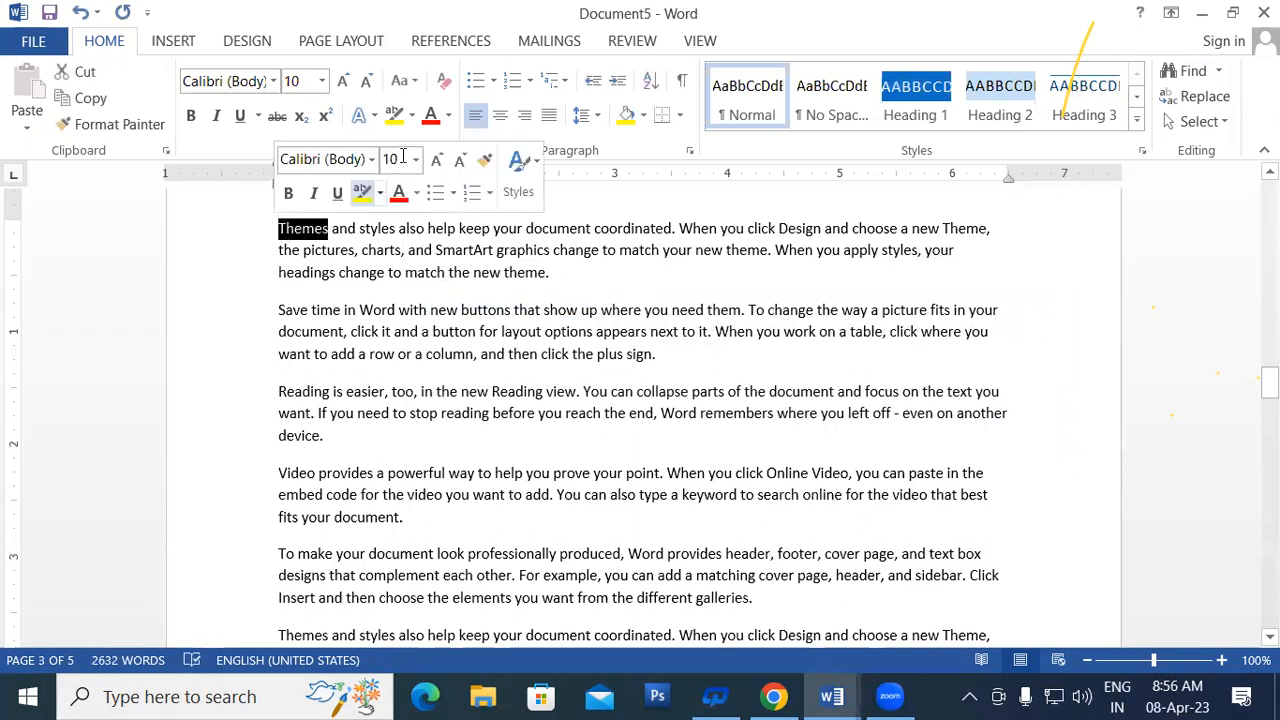
click(394, 115)
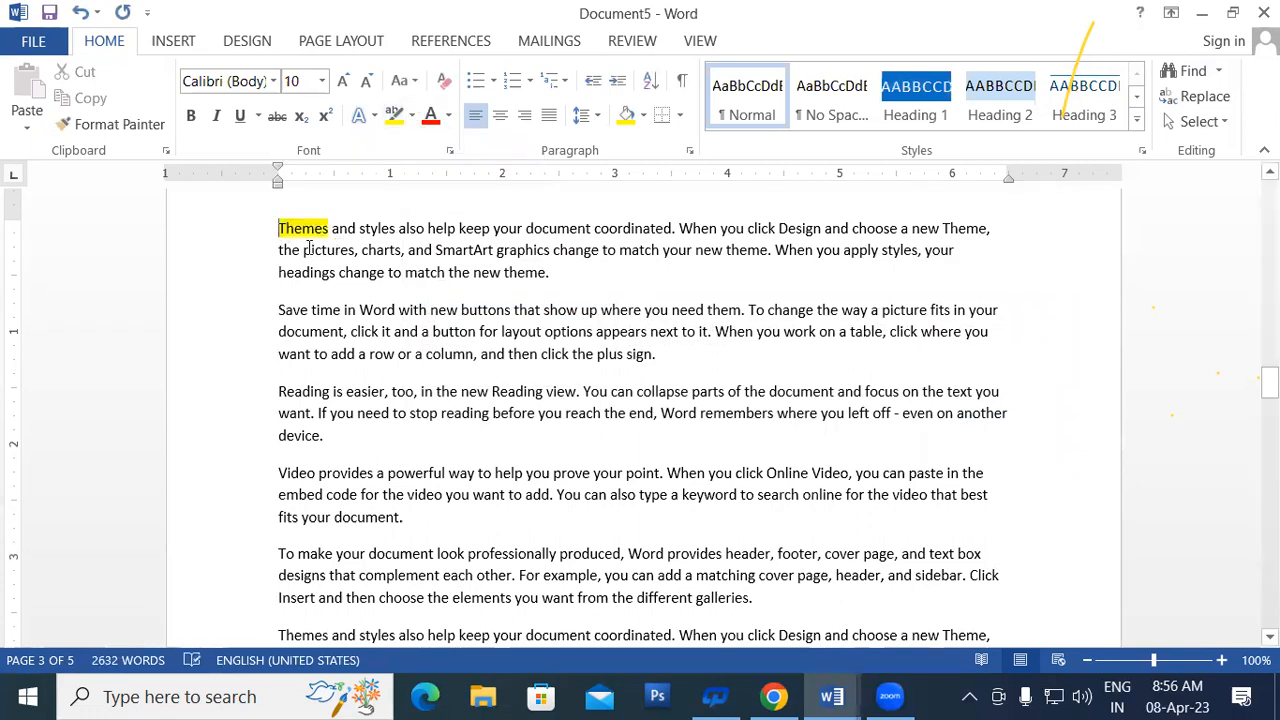
click(263, 254)
click(313, 284)
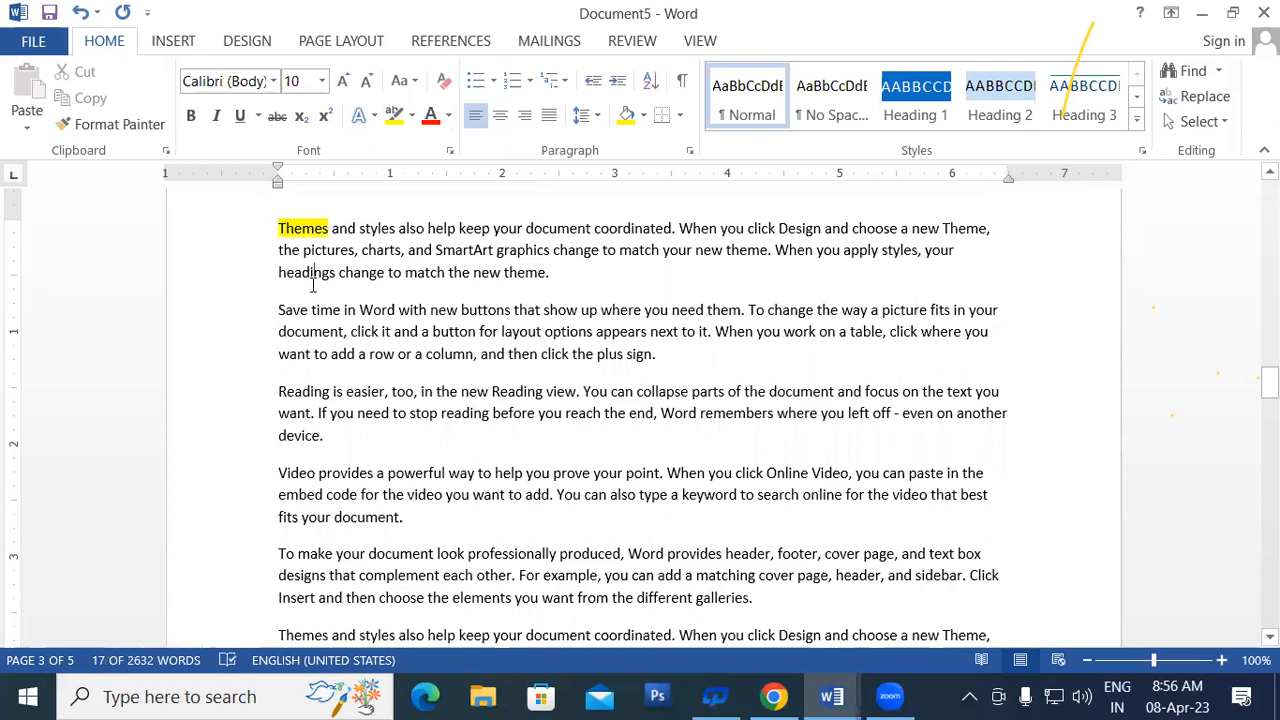
- Jump to page 5 with Go To and place the cursor after "click the plus sign." there
key(ctrl+g)
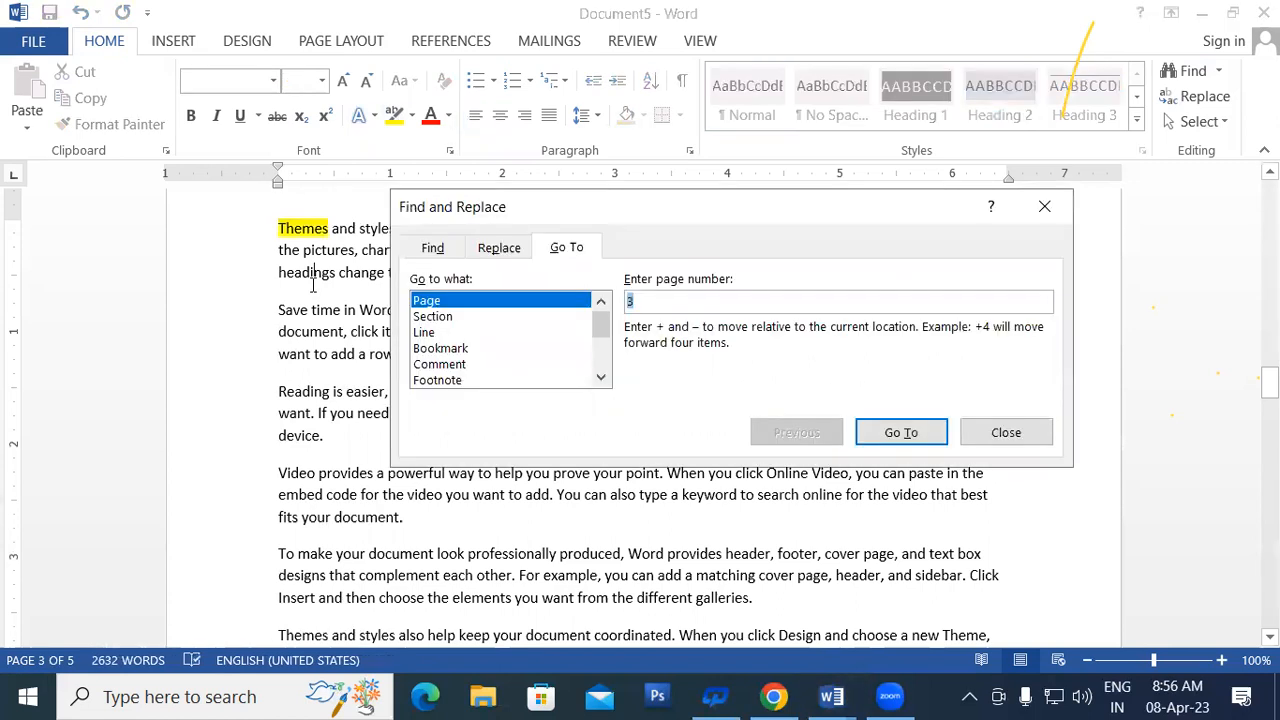
text(5)
click(905, 432)
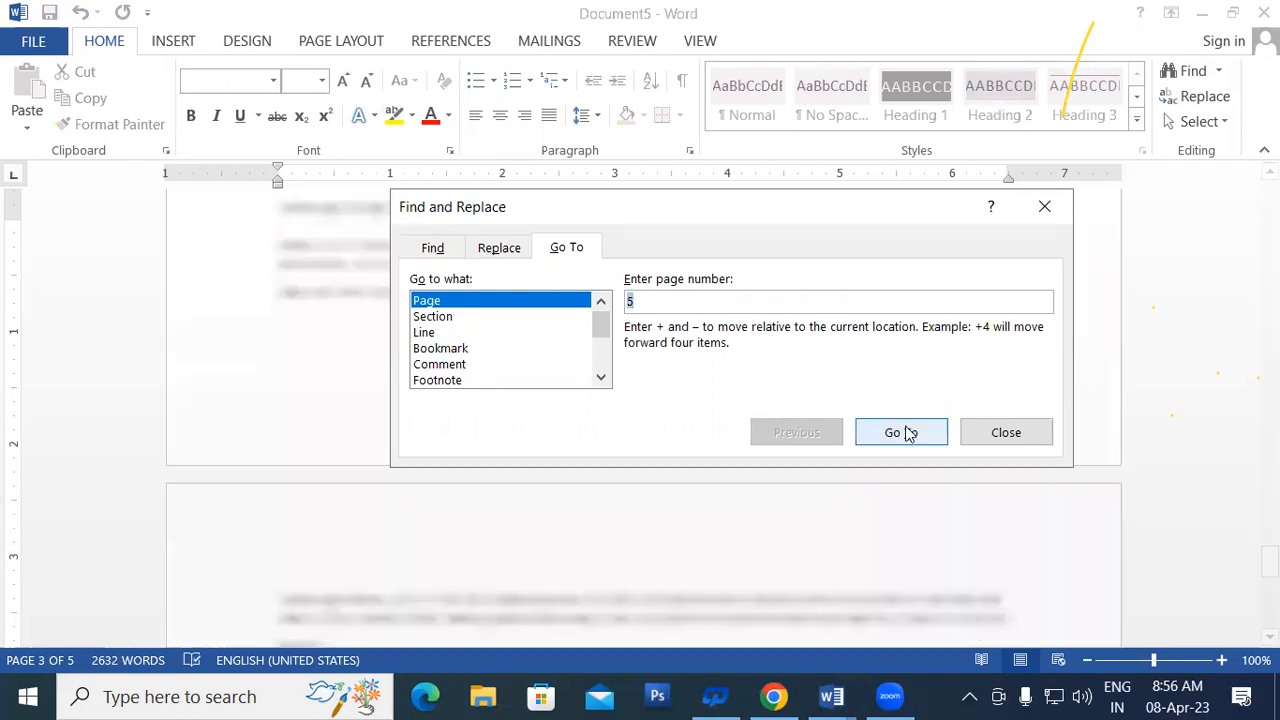
click(1022, 432)
click(708, 438)
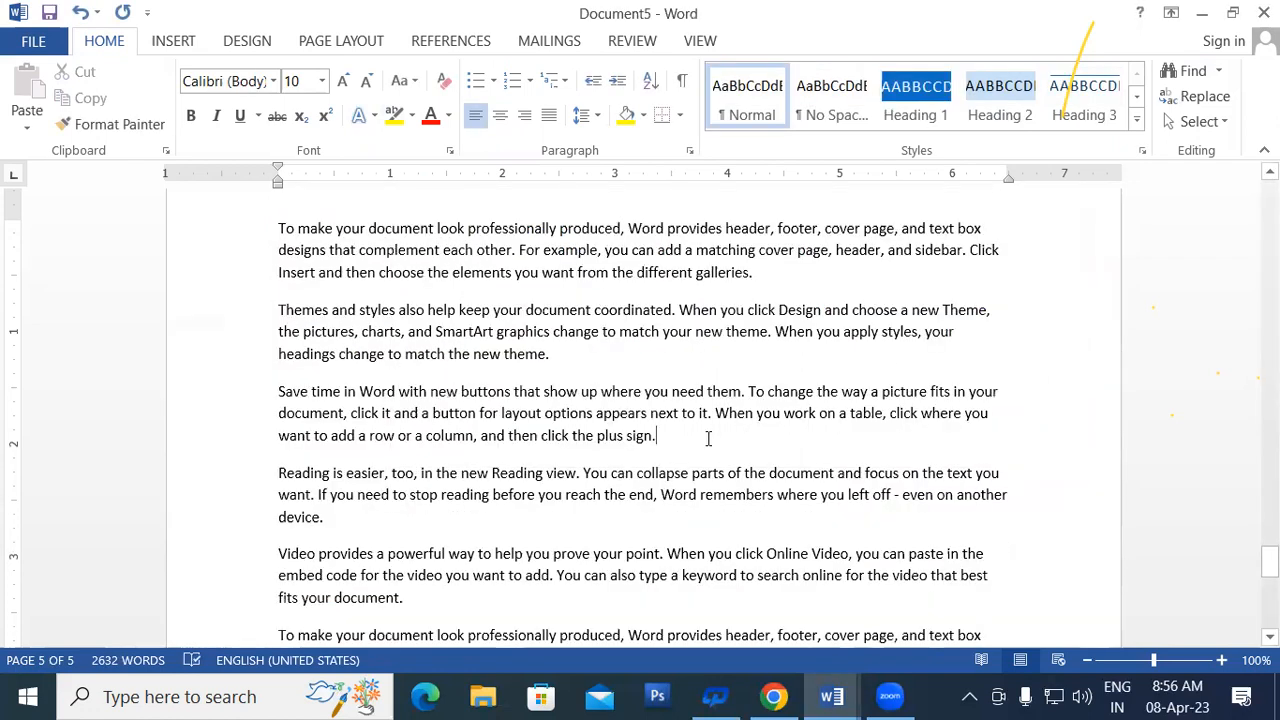
- Return to the highlighted word on page 3 with Go To and close the dialog
key(ctrl+g)
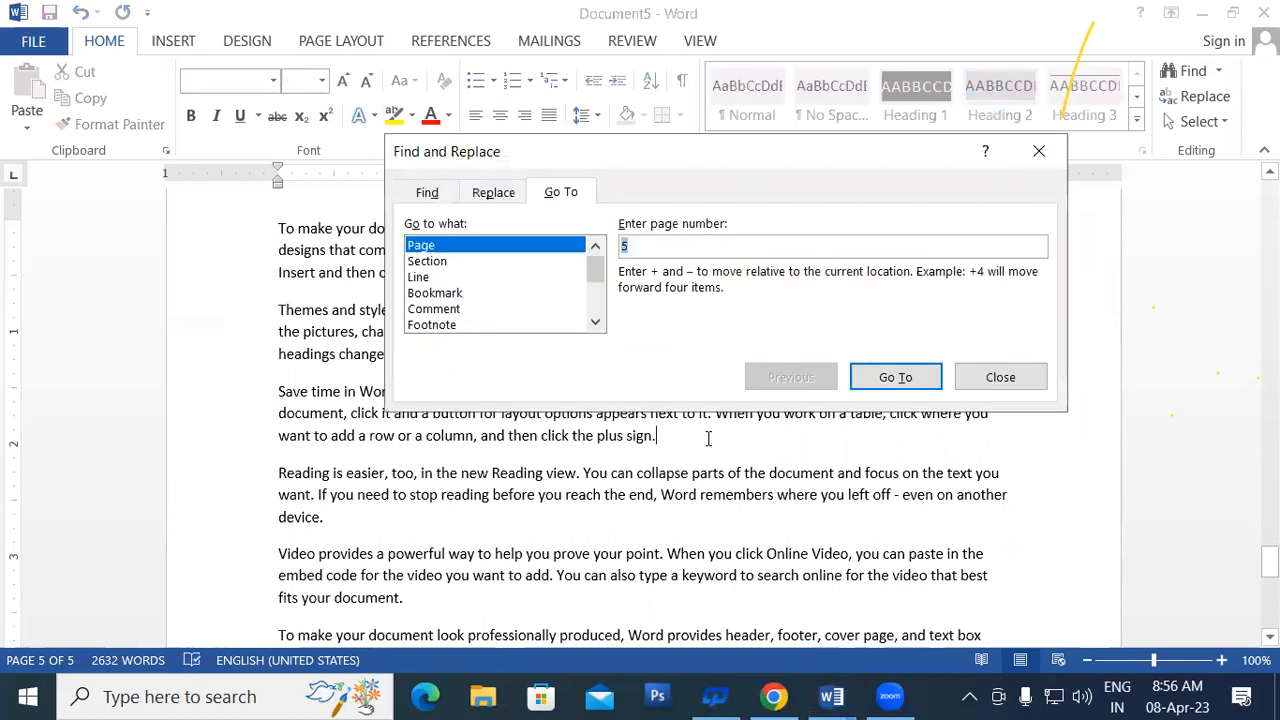
text(3)
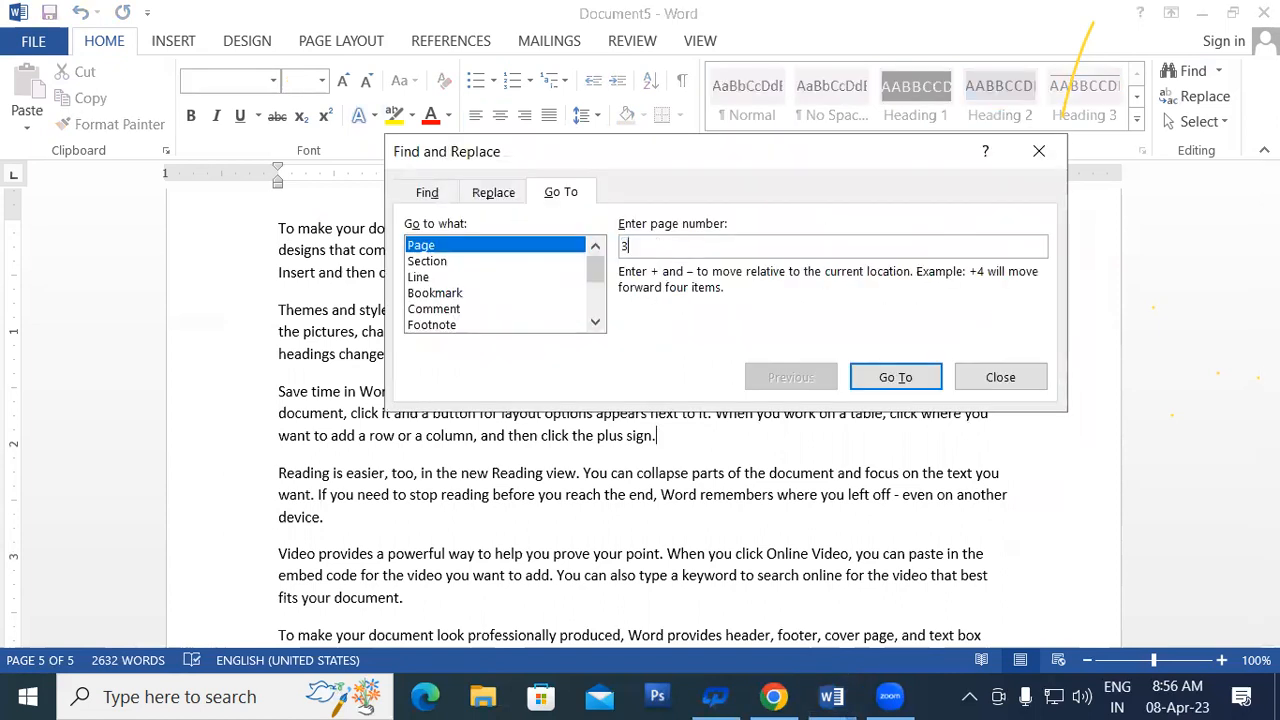
click(886, 379)
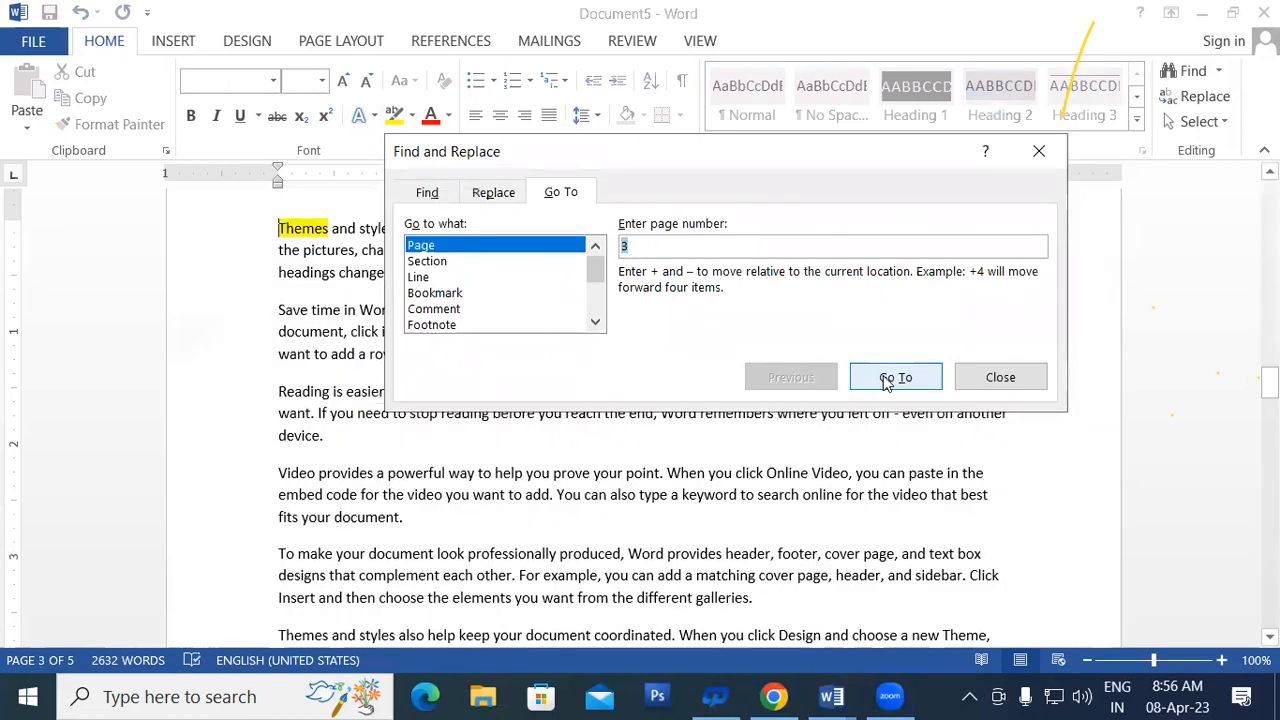
click(1035, 392)
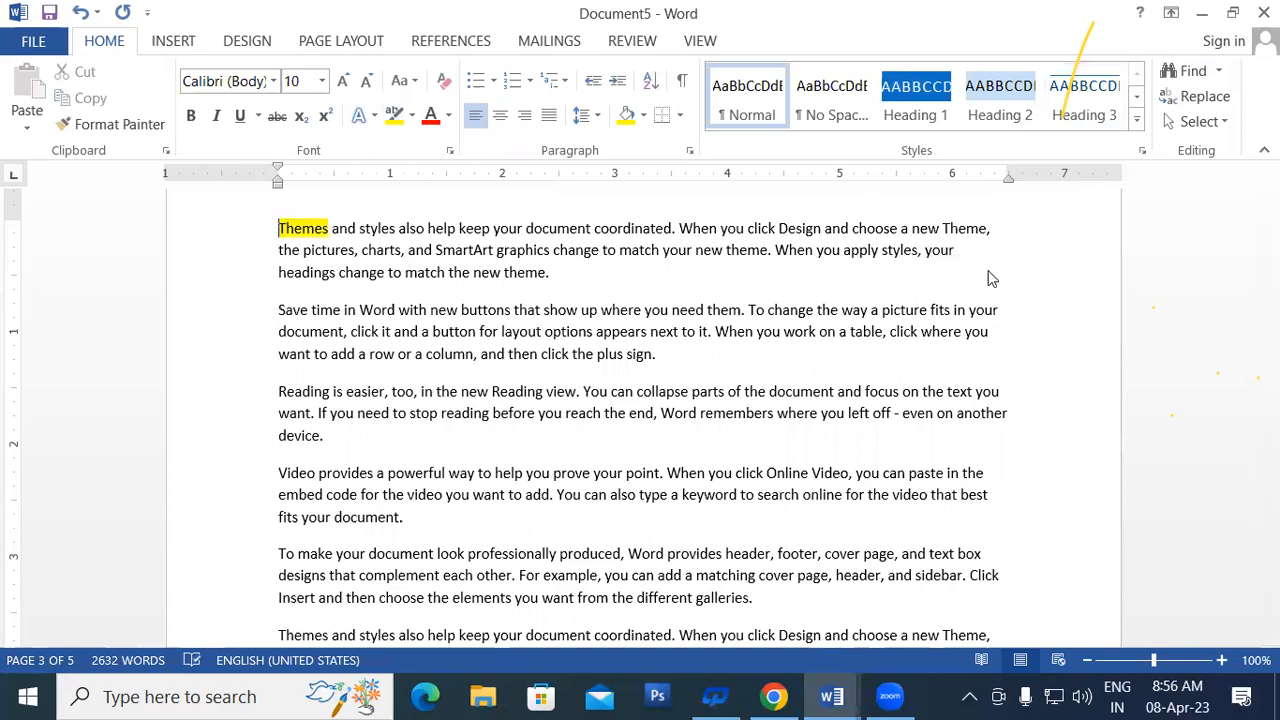